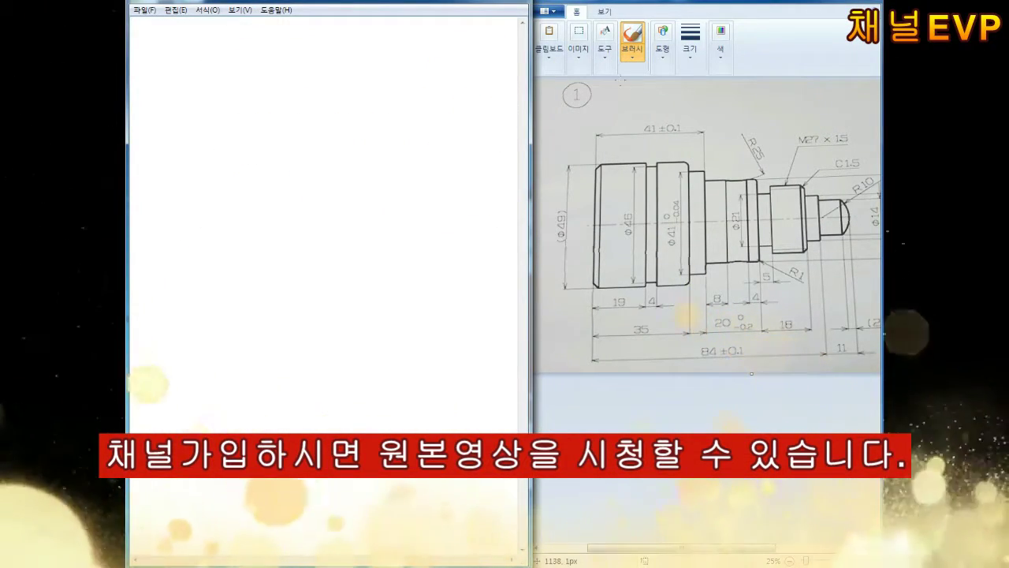
On the shaft drawing, circle Φ49 and Φ14, loop the 35 length, write 40, and mark above Φ41.
{"action": "left_click", "coordinate": [637, 66]}
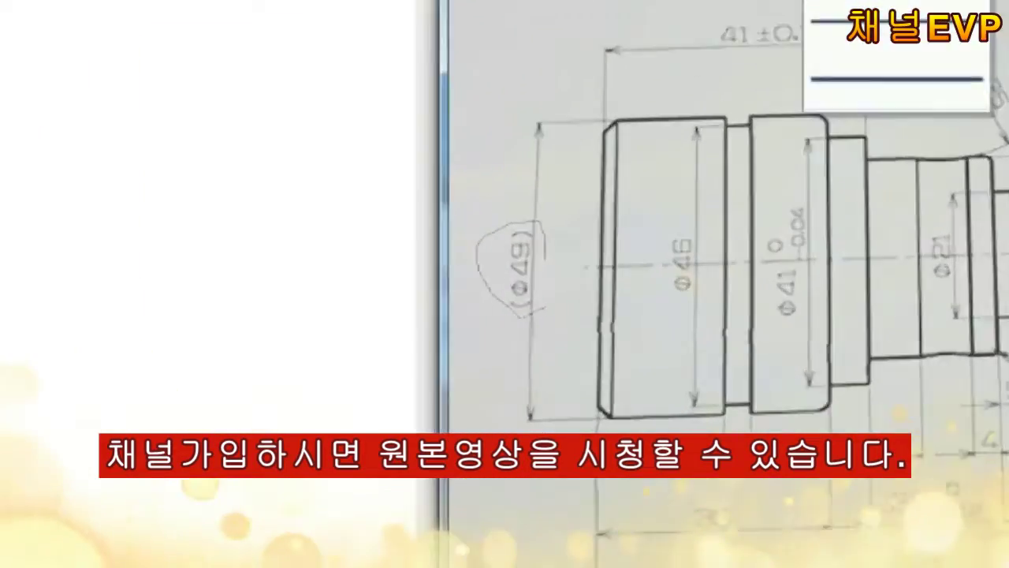
{"action": "left_click_drag", "start_coordinate": [562, 208], "coordinate": [573, 231]}
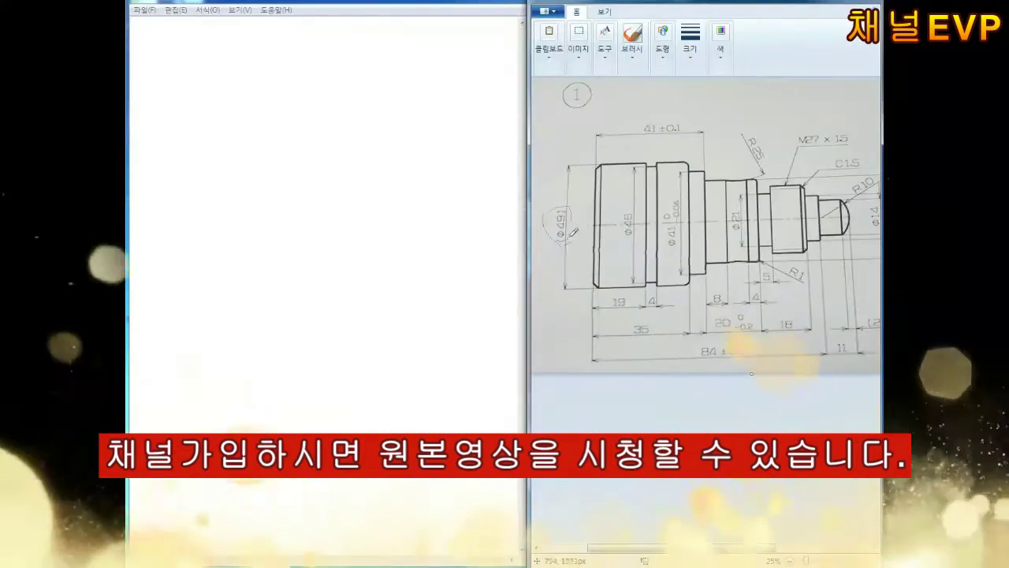
{"action": "left_click_drag", "start_coordinate": [869, 207], "coordinate": [872, 228]}
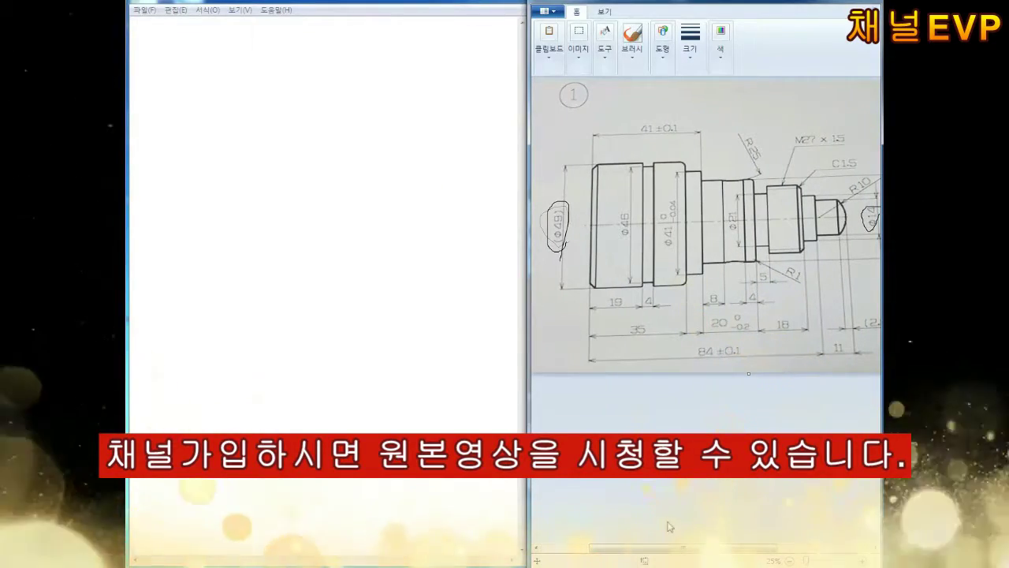
{"action": "left_click_drag", "start_coordinate": [562, 193], "coordinate": [582, 245]}
{"action": "mouse_move", "coordinate": [696, 335]}
{"action": "left_mouse_down"}
{"action": "mouse_move", "coordinate": [676, 326]}
{"action": "mouse_move", "coordinate": [737, 339]}
{"action": "left_mouse_up"}
{"action": "left_click_drag", "start_coordinate": [698, 162], "coordinate": [705, 128]}
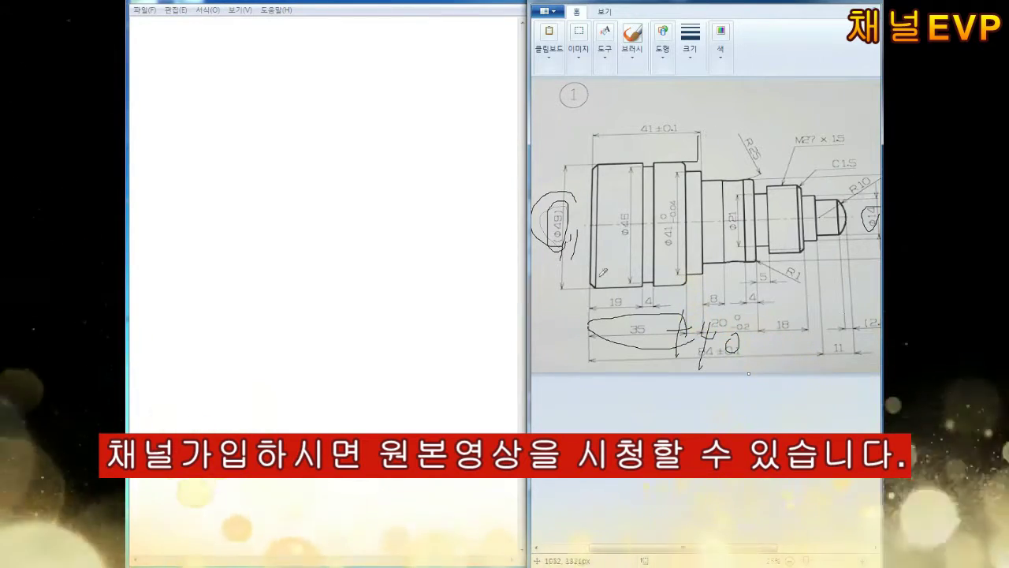
{"action": "left_click_drag", "start_coordinate": [645, 170], "coordinate": [667, 150]}
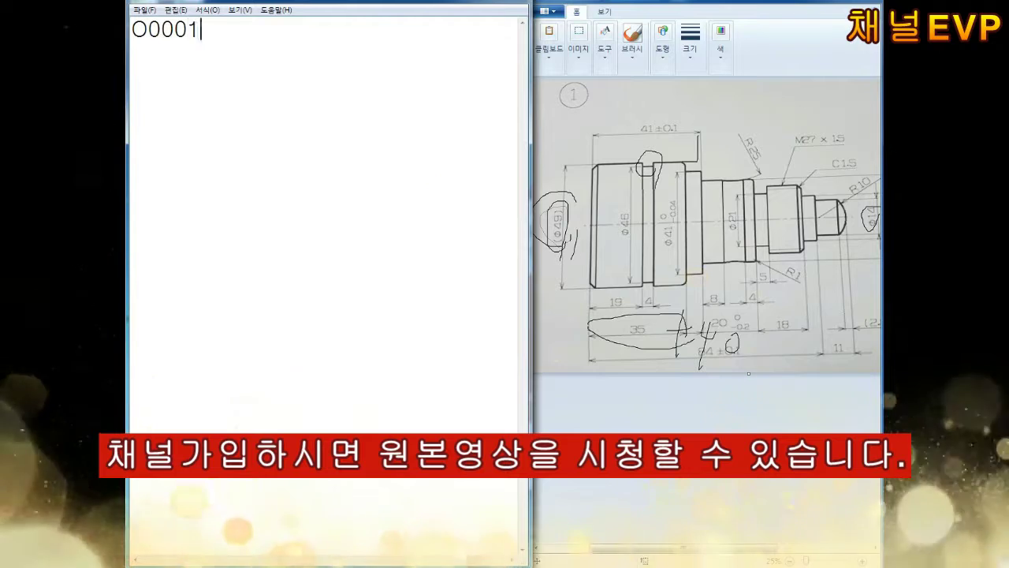
Type the (0223-A) header, G21 G40 G54 G99, G28 U0. W0., T0101, G50 S2000 and G96 S100 M03.
{"action": "type", "text": "(022"}
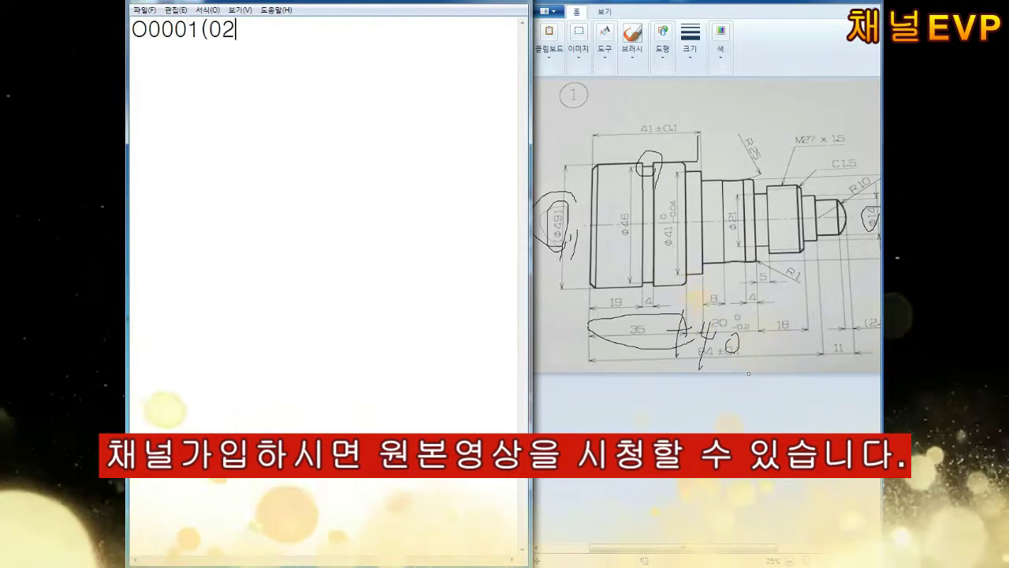
{"action": "type", "text": "3-A); "}
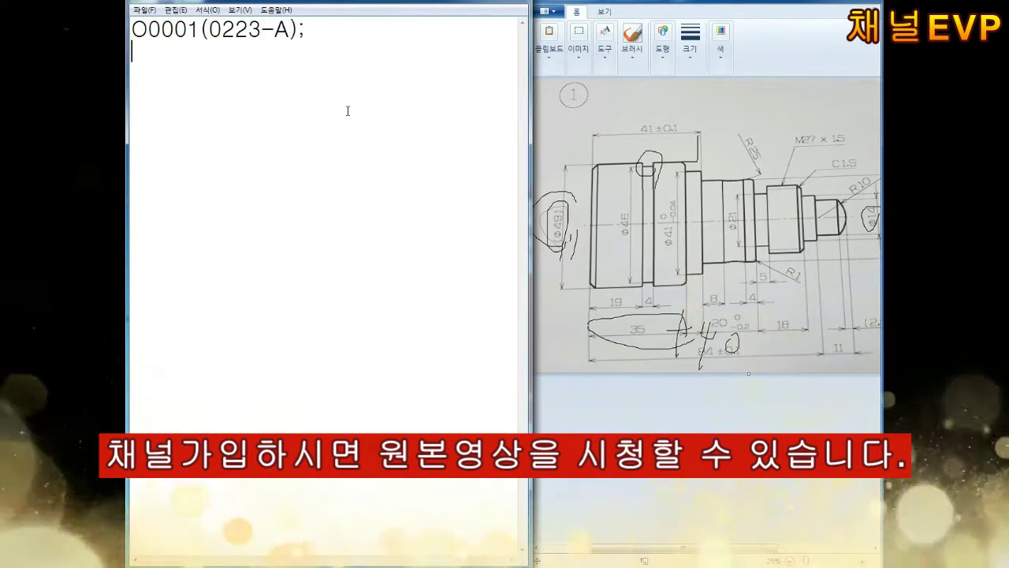
{"action": "type", "text": "G21 G40 G54 G99;"}
{"action": "key", "text": "Return"}
{"action": "type", "text": "G28 U0"}
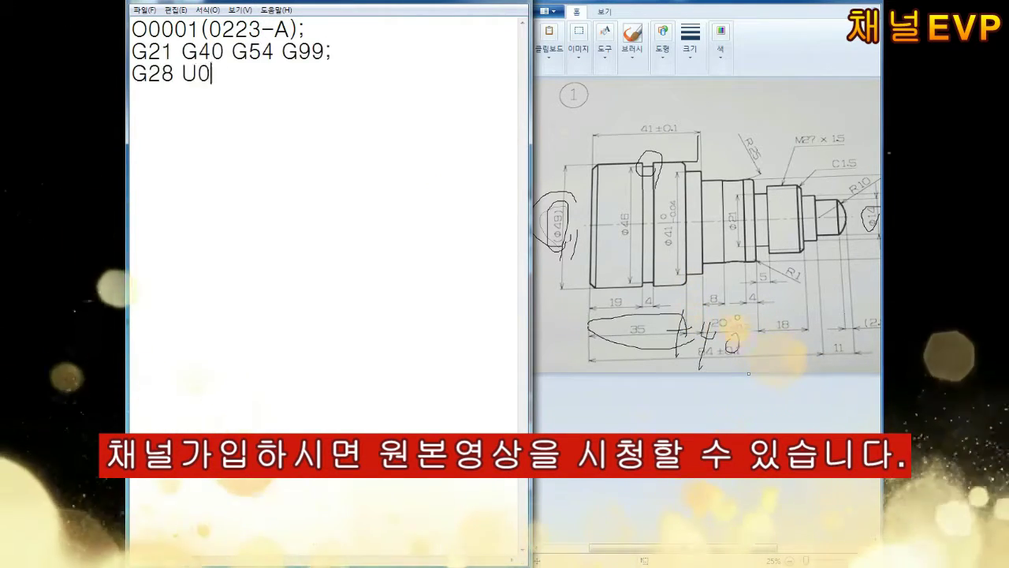
{"action": "type", "text": ". W0.;"}
{"action": "key", "text": "Return"}
{"action": "type", "text": "T0101; G50 S2000; G96 S100 "}
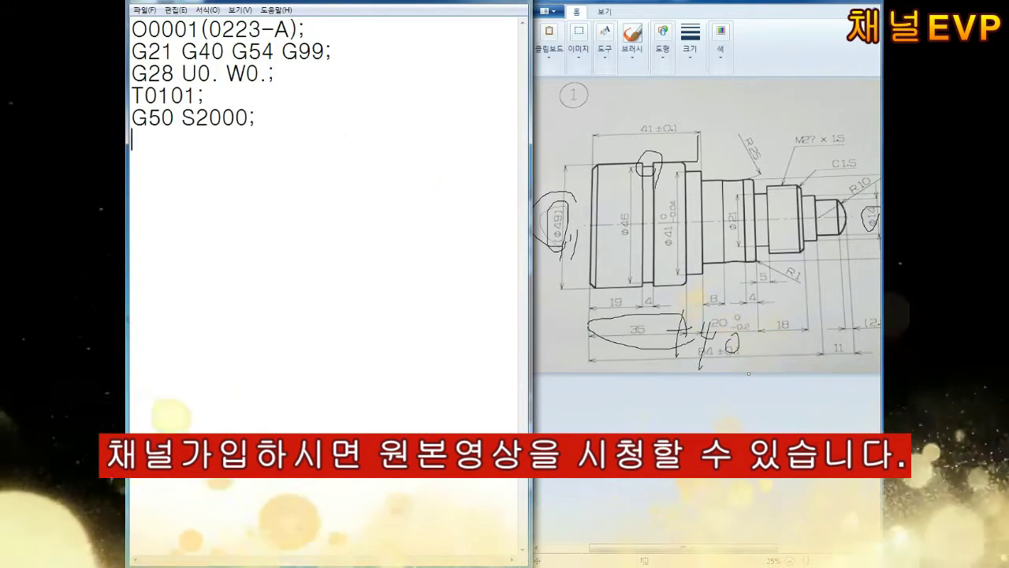
{"action": "type", "text": "M03;"}
{"action": "key", "text": "Return"}
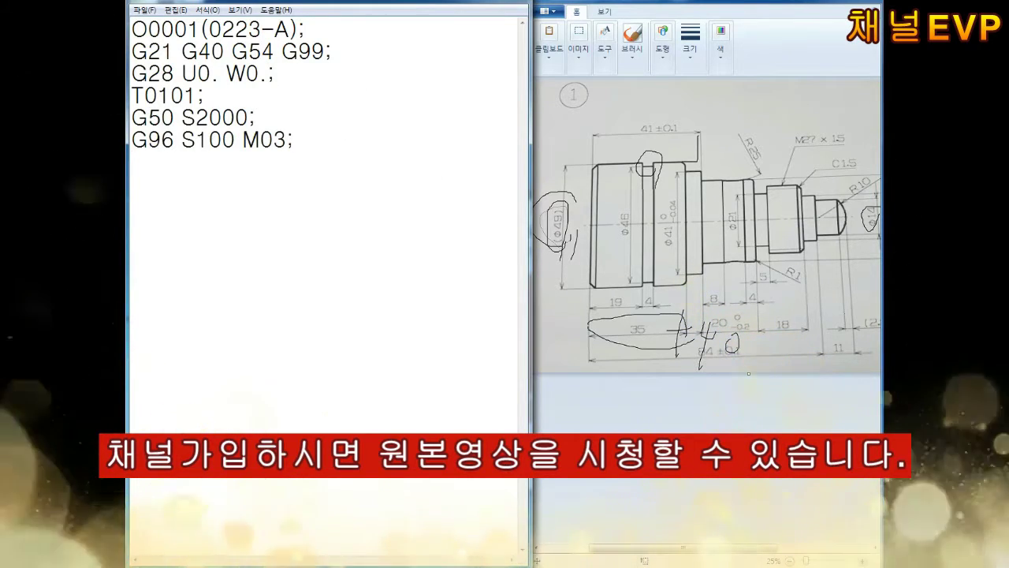
Add the approach move G00 X52. Z2., correcting the mistyped Z value.
{"action": "type", "text": "G00 X"}
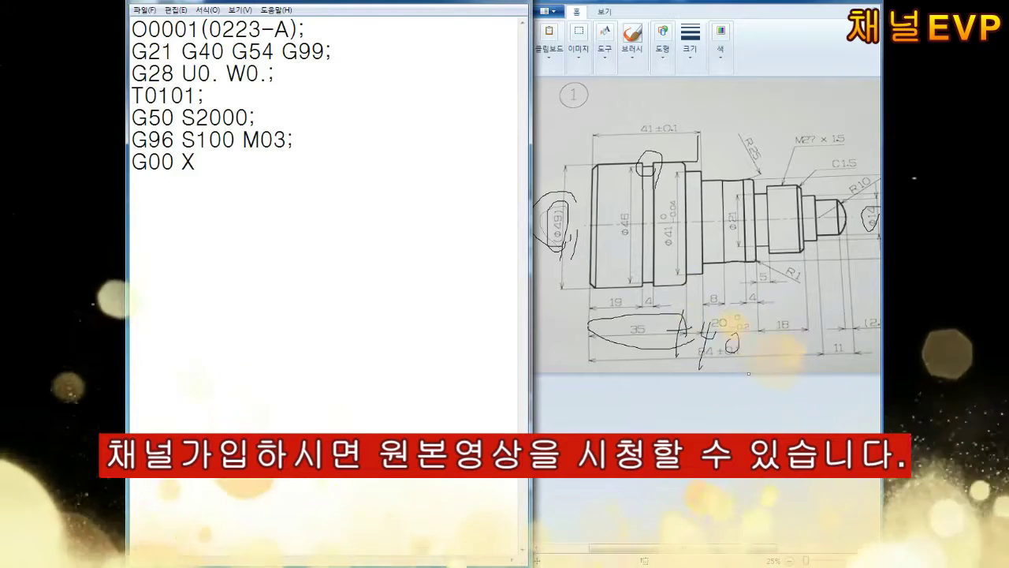
{"action": "type", "text": "52. Z23"}
{"action": "key", "text": "BackSpace"}
{"action": "key", "text": "BackSpace"}
{"action": "key", "text": "BackSpace"}
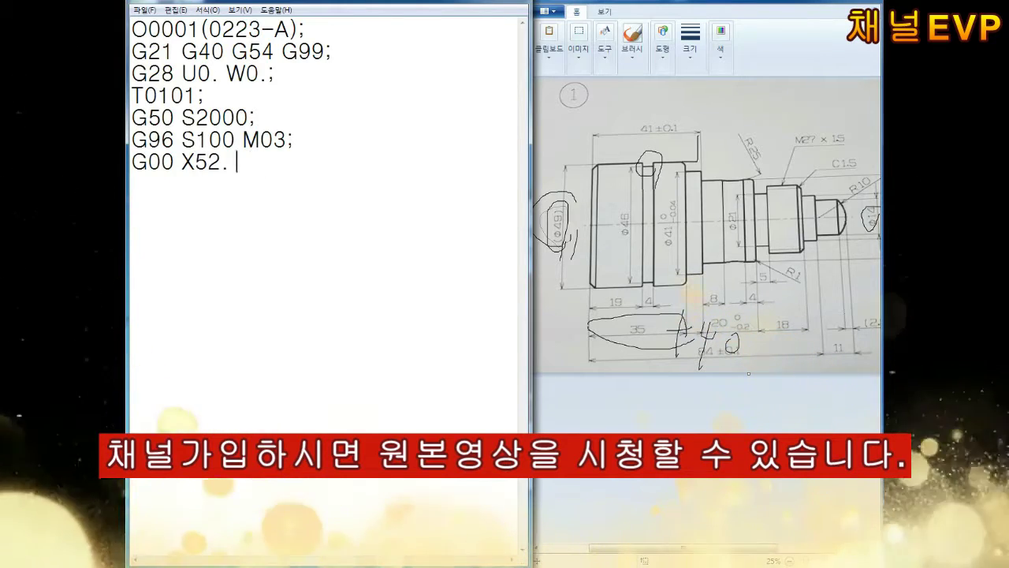
{"action": "type", "text": "Z2.;"}
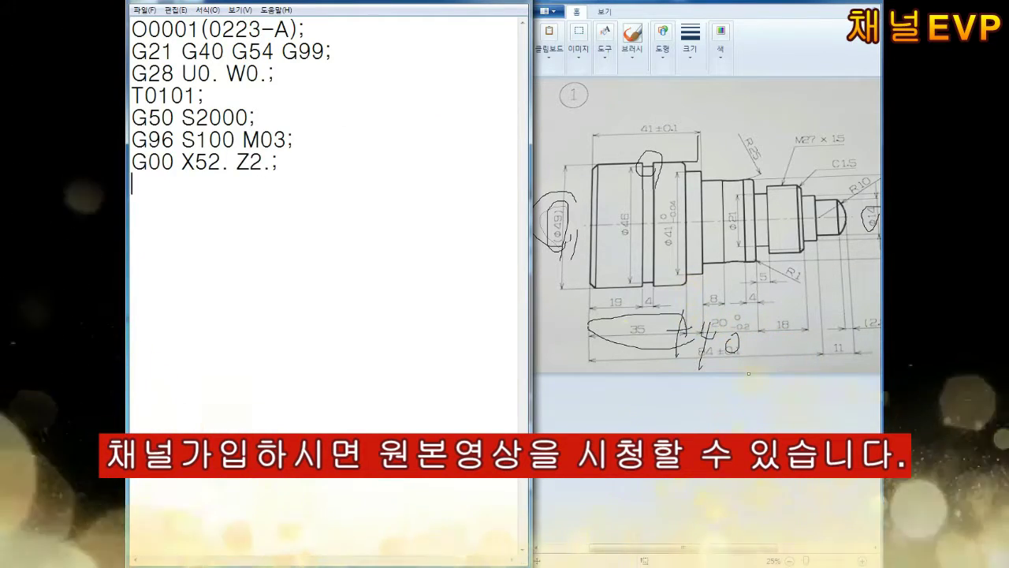
{"action": "key", "text": "Return"}
Add the roughing lines G71 U2. R0.5 M08 and G71 P10 Q20 U0.4 W0.2 F0.2.
{"action": "type", "text": "G71 U2."}
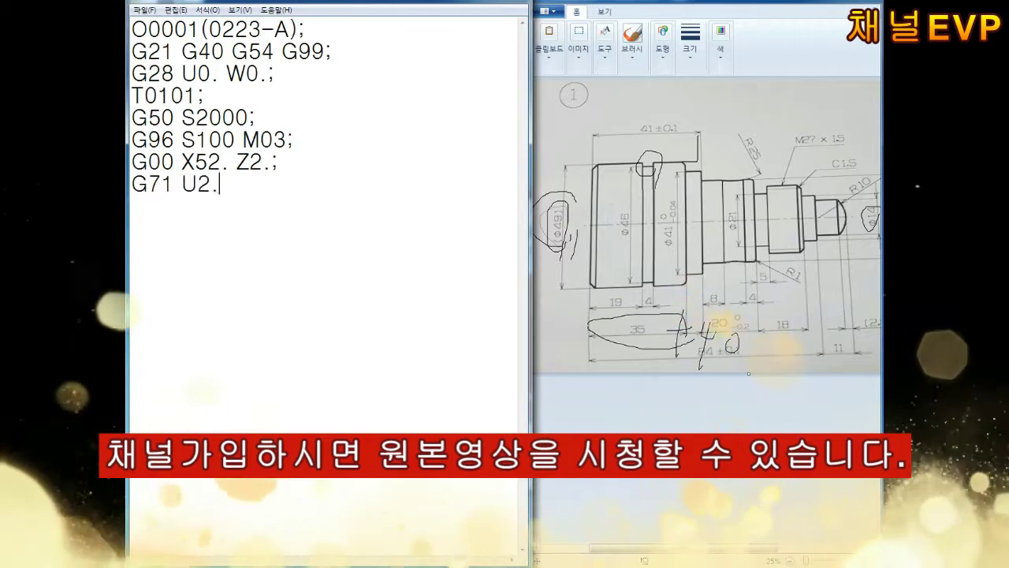
{"action": "type", "text": " R0.5 M08;"}
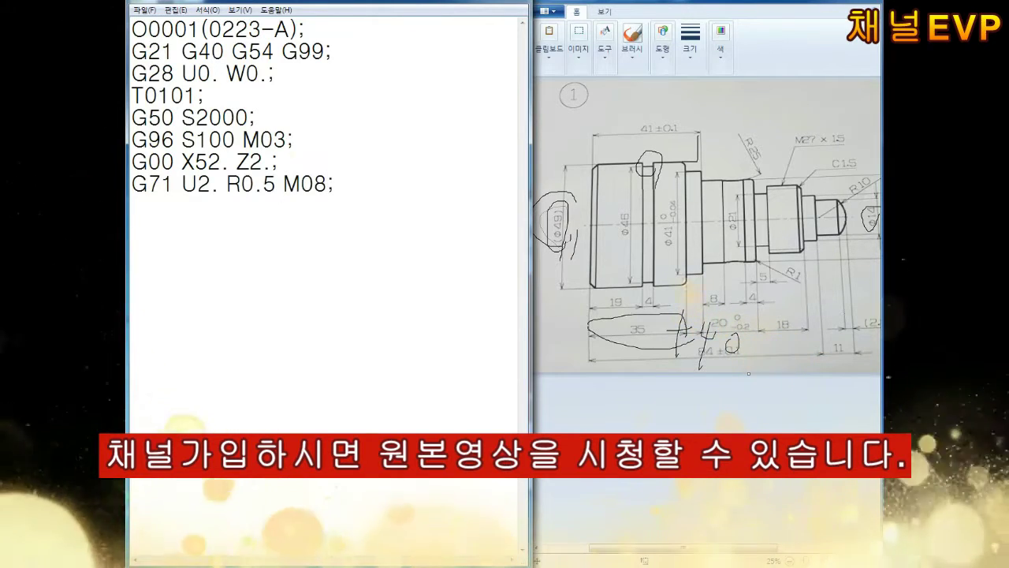
{"action": "key", "text": "Return"}
{"action": "type", "text": "G71 P10 Q2"}
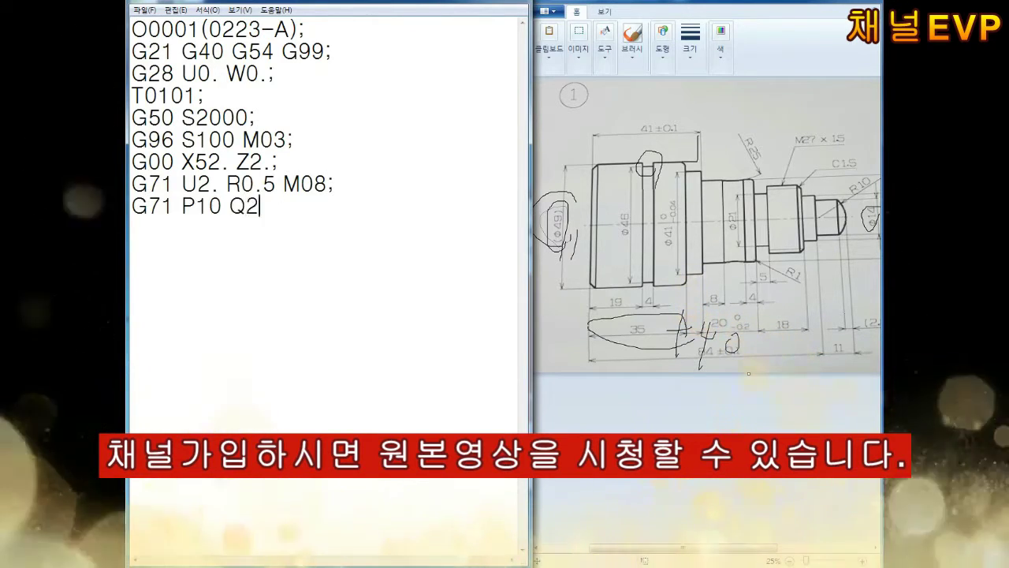
{"action": "type", "text": "0 "}
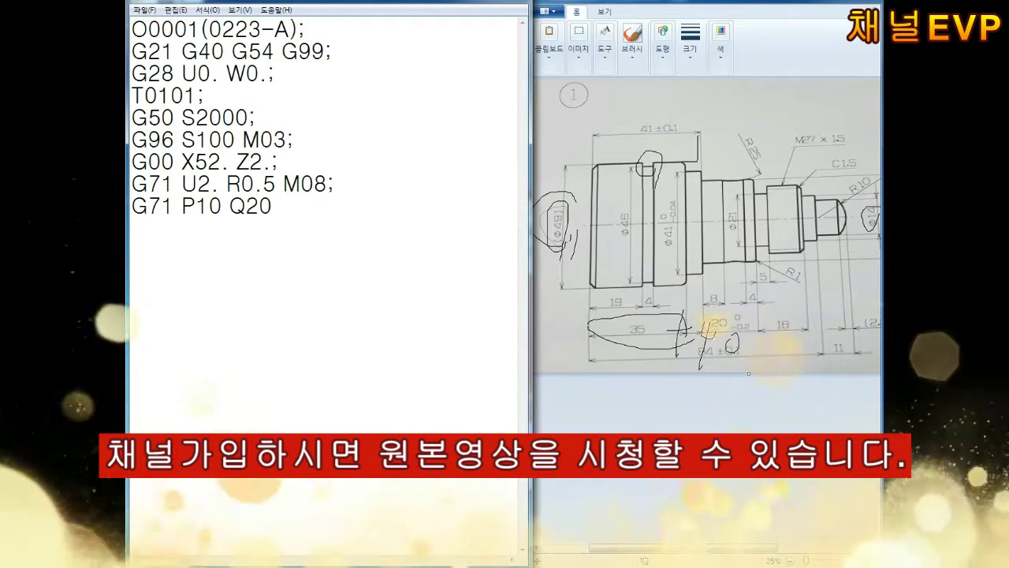
{"action": "type", "text": "U0.W W0."}
{"action": "key", "text": "BackSpace"}
{"action": "key", "text": "BackSpace"}
{"action": "key", "text": "BackSpace"}
{"action": "type", "text": "4 W0.2"}
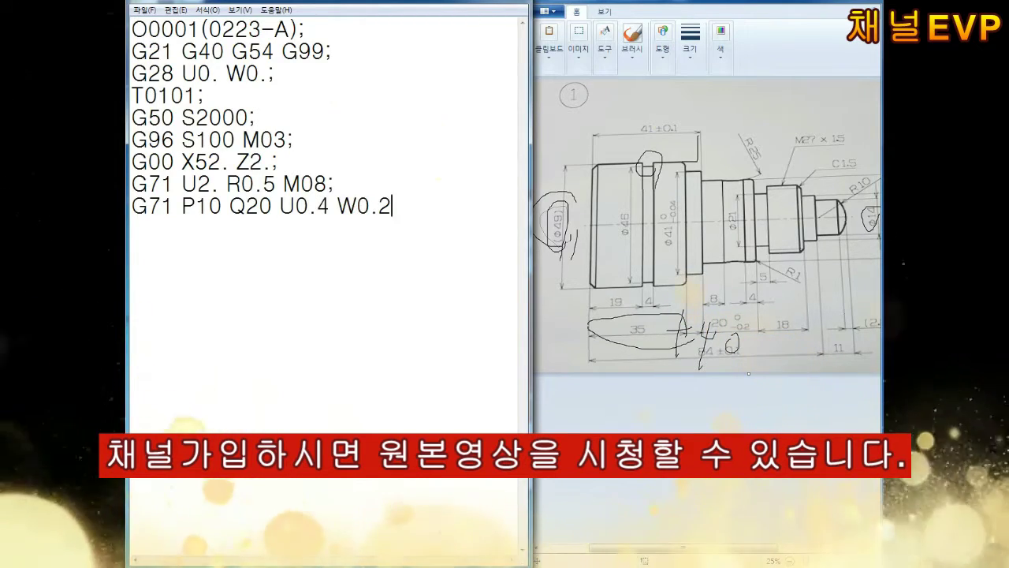
{"action": "key", "text": "Left"}
{"action": "key", "text": "Left"}
{"action": "key", "text": "Left"}
{"action": "key", "text": "Left"}
{"action": "key", "text": "Left"}
{"action": "key", "text": "shift+Left"}
{"action": "key", "text": "shift+Left"}
{"action": "key", "text": "shift+Left"}
{"action": "left_click", "coordinate": [392, 206]}
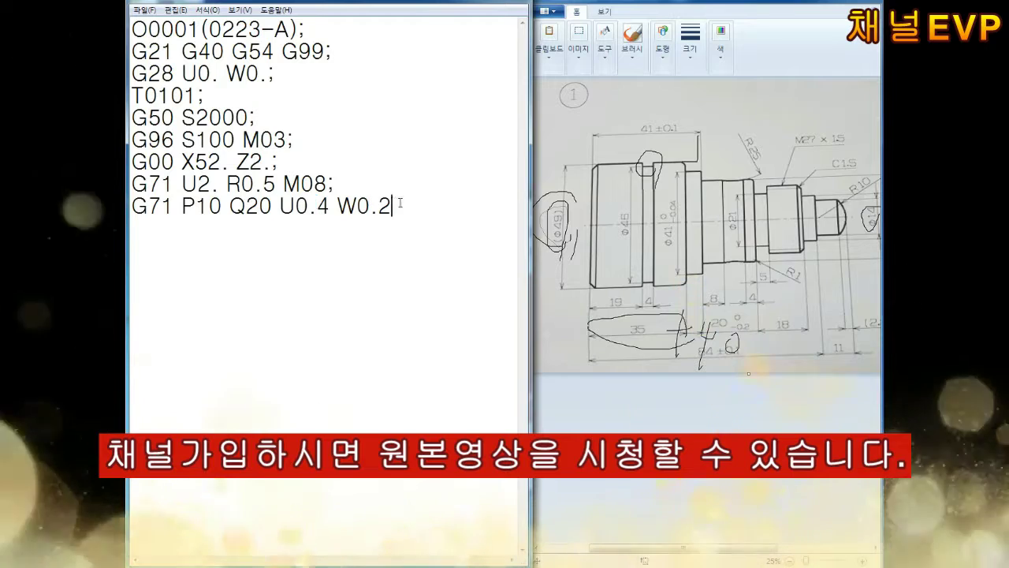
{"action": "type", "text": " F0.2;"}
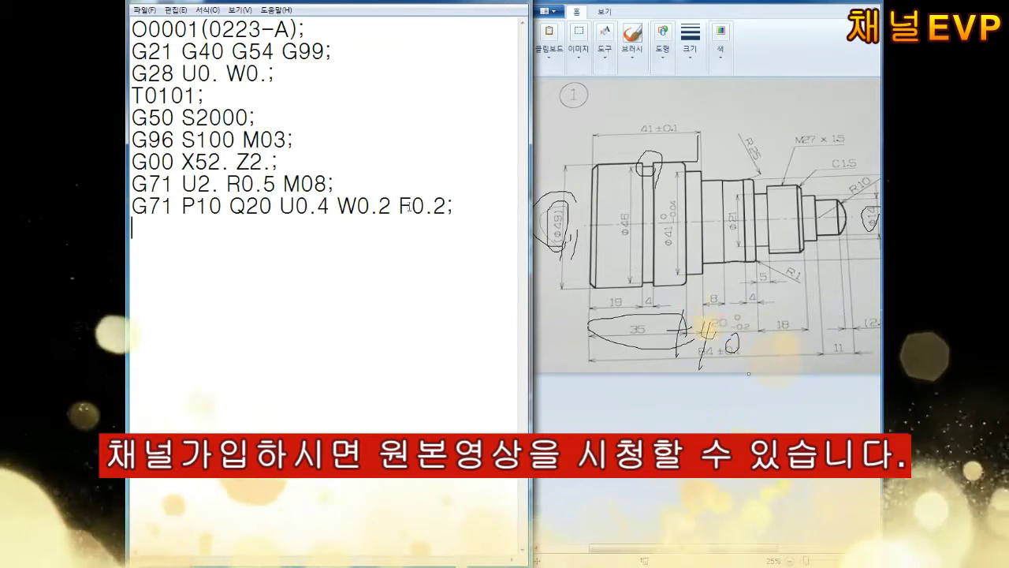
{"action": "key", "text": "Return"}
Write the contour lines N10 G42 G00 X-2. Z2., G01 Z0., X49. and Z-40.
{"action": "type", "text": "N10 G"}
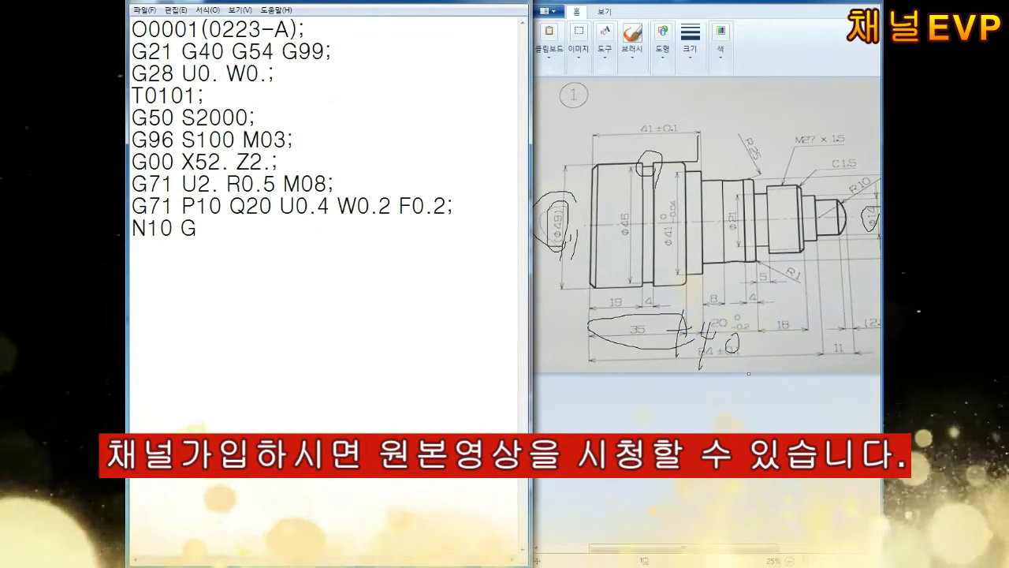
{"action": "type", "text": "42 G00 X-2. Z2.;"}
{"action": "key", "text": "Return"}
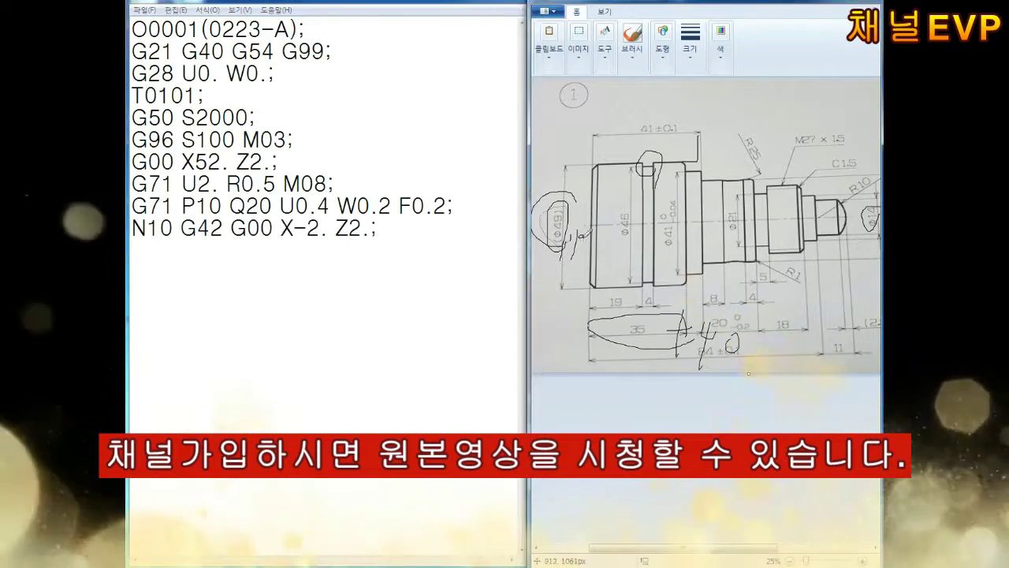
{"action": "type", "text": "G01 Z0.;"}
{"action": "key", "text": "Return"}
{"action": "type", "text": "X45.;"}
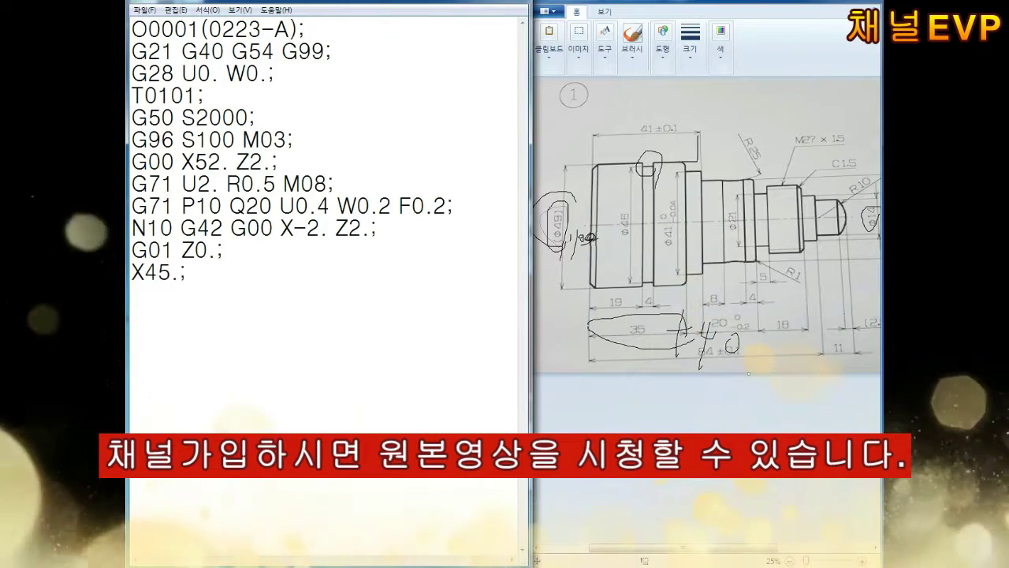
{"action": "type", "text": "45.;"}
{"action": "key", "text": "Return"}
{"action": "type", "text": "X49. Z-2.;"}
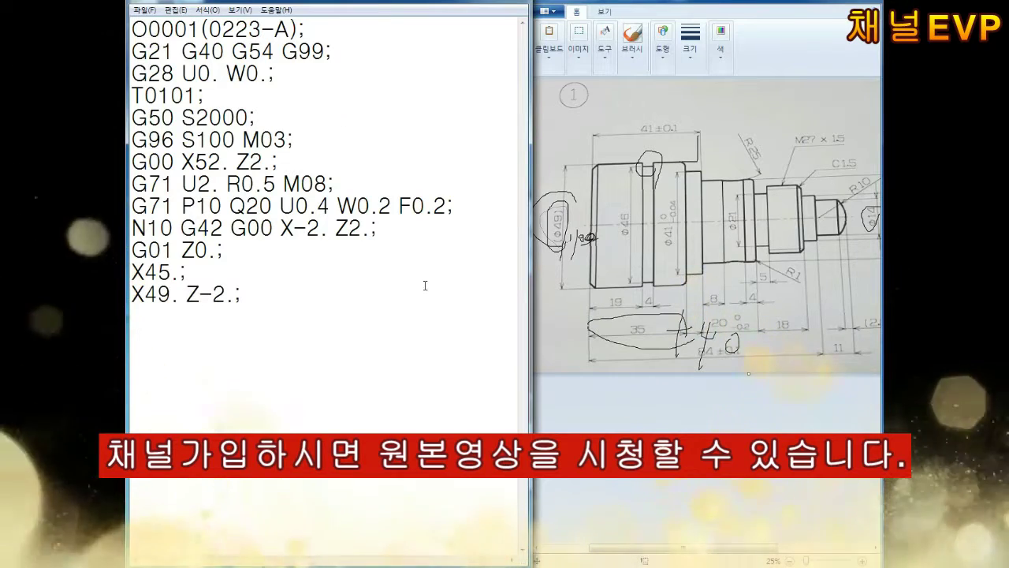
{"action": "key", "text": "Return"}
{"action": "type", "text": "0.;"}
{"action": "key", "text": "Return"}
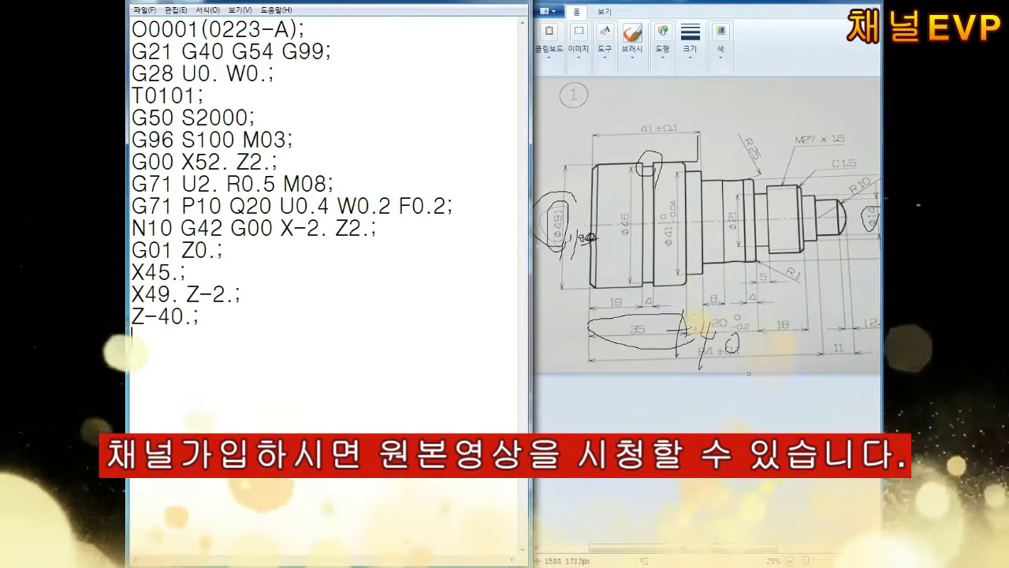
Add N20 G40 X52., M09, G00 X150. Z150., M05 and M01, plus a blank line after G28.
{"action": "type", "text": "N20 G40 X5"}
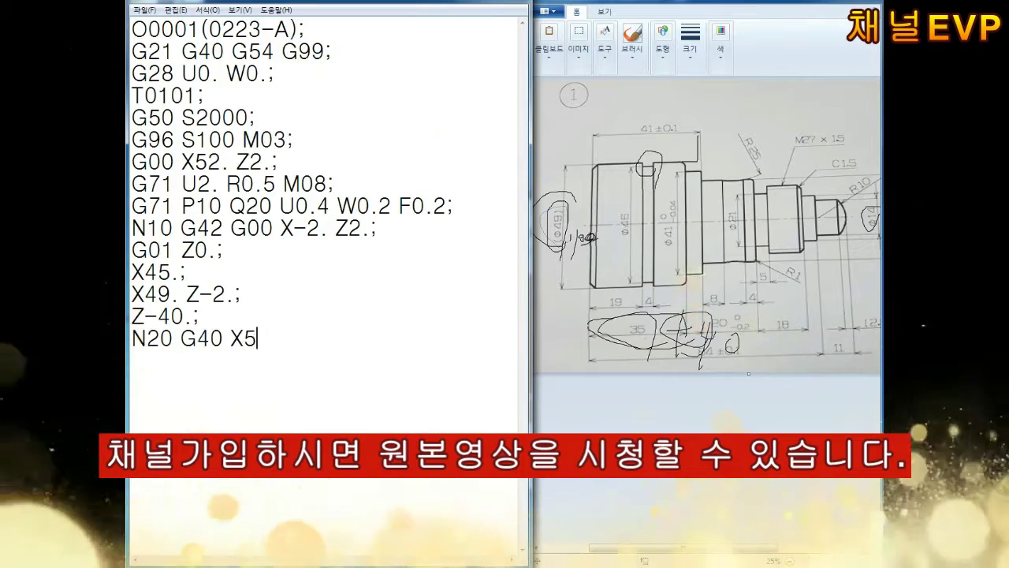
{"action": "type", "text": "2.;"}
{"action": "key", "text": "Return"}
{"action": "type", "text": "M09;"}
{"action": "key", "text": "Return"}
{"action": "type", "text": "G00 X150. Z150.;"}
{"action": "key", "text": "Return"}
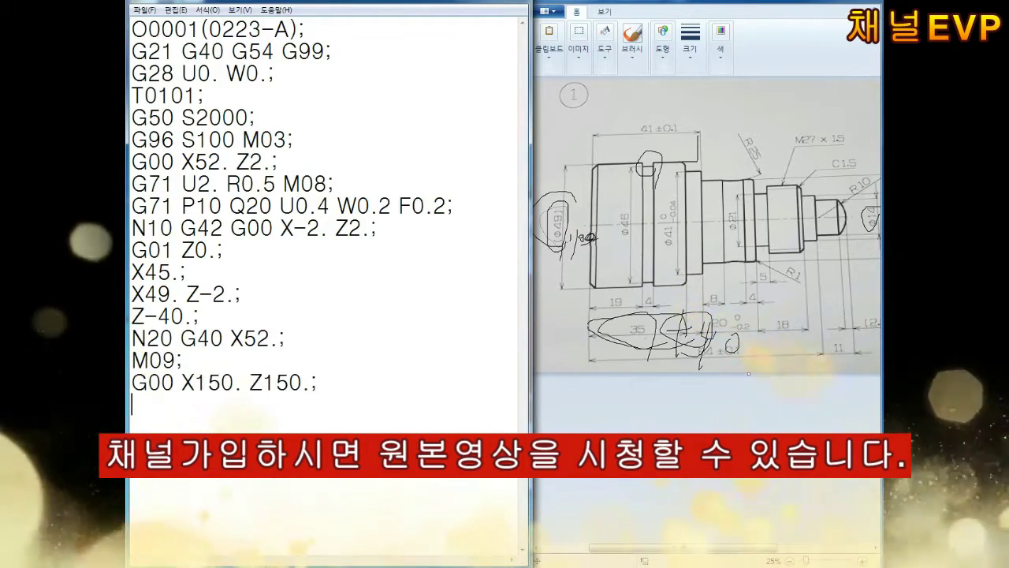
{"action": "type", "text": "M05;"}
{"action": "key", "text": "Return"}
{"action": "type", "text": "M01;"}
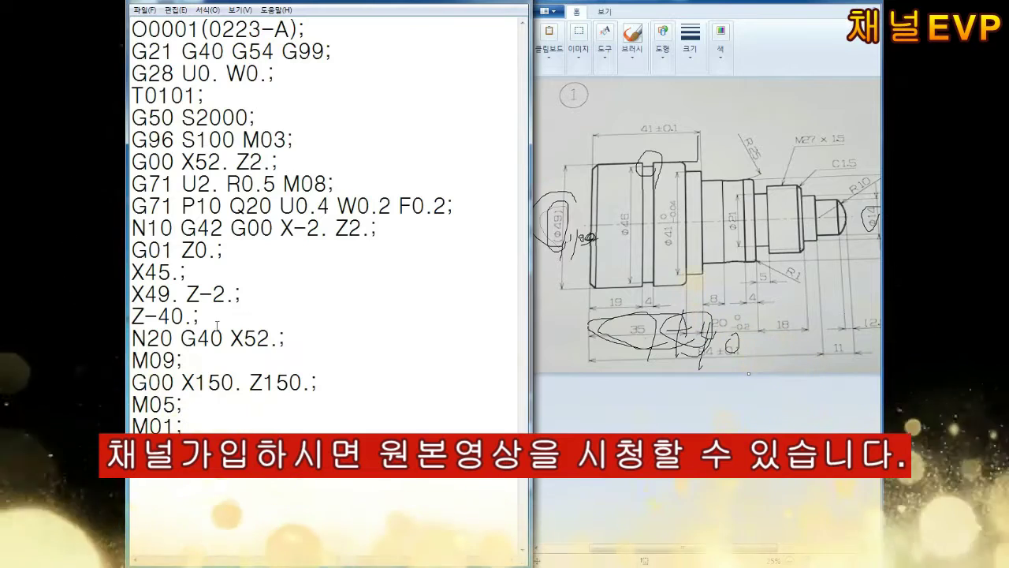
{"action": "key", "text": "Return"}
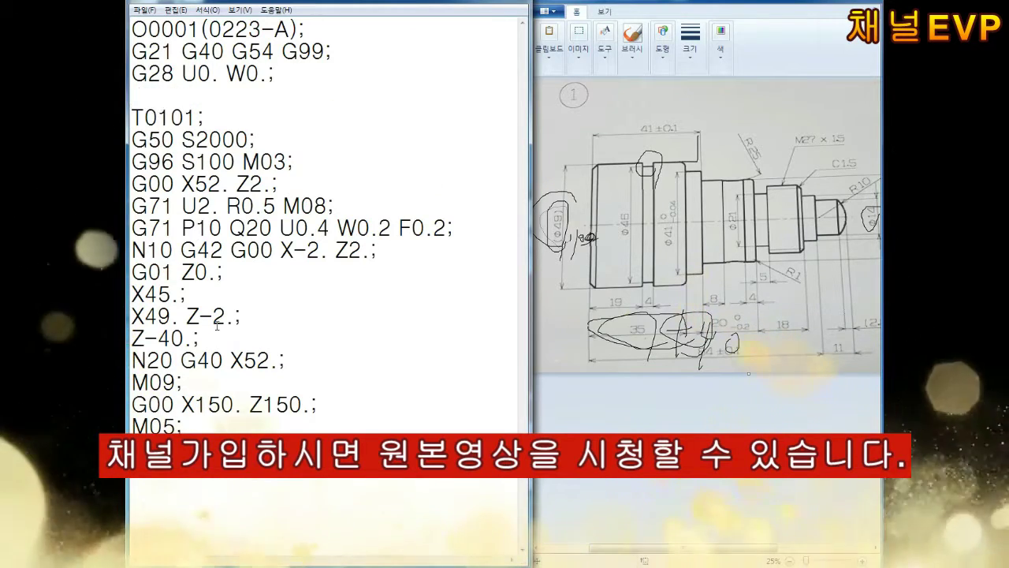
Label the first block N1 before T0101 and start the N2 block after a blank line.
{"action": "type", "text": "N1"}
{"action": "key", "text": "Down"}
{"action": "key", "text": "Down"}
{"action": "key", "text": "Down"}
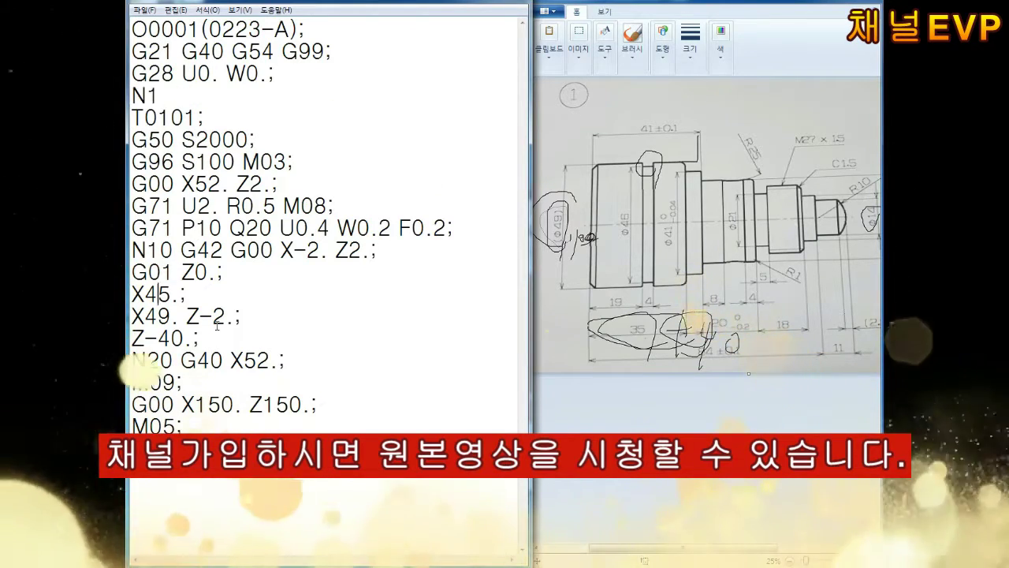
{"action": "key", "text": "Return"}
{"action": "type", "text": "N2"}
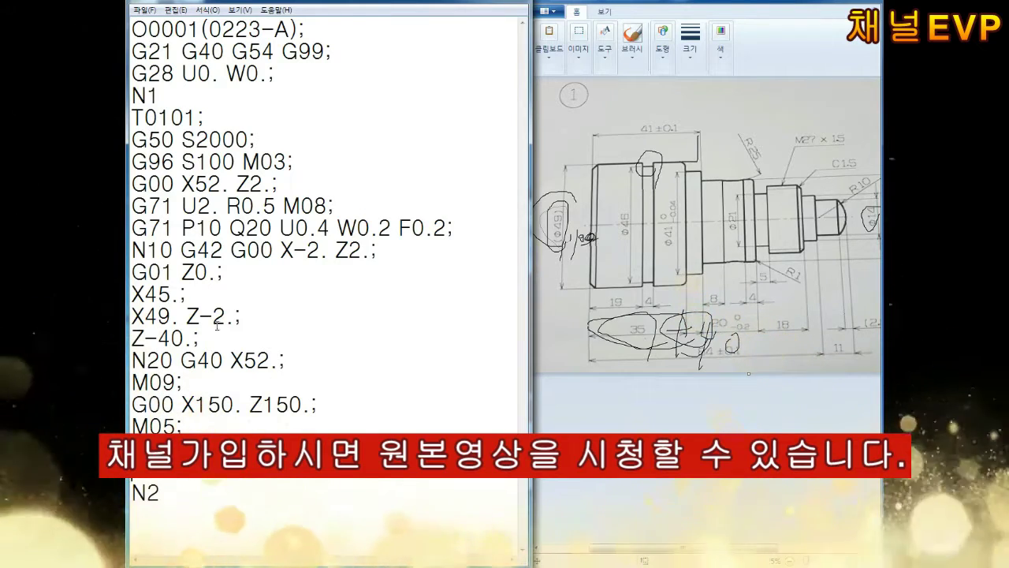
{"action": "key", "text": "Return"}
{"action": "key", "text": "Return"}
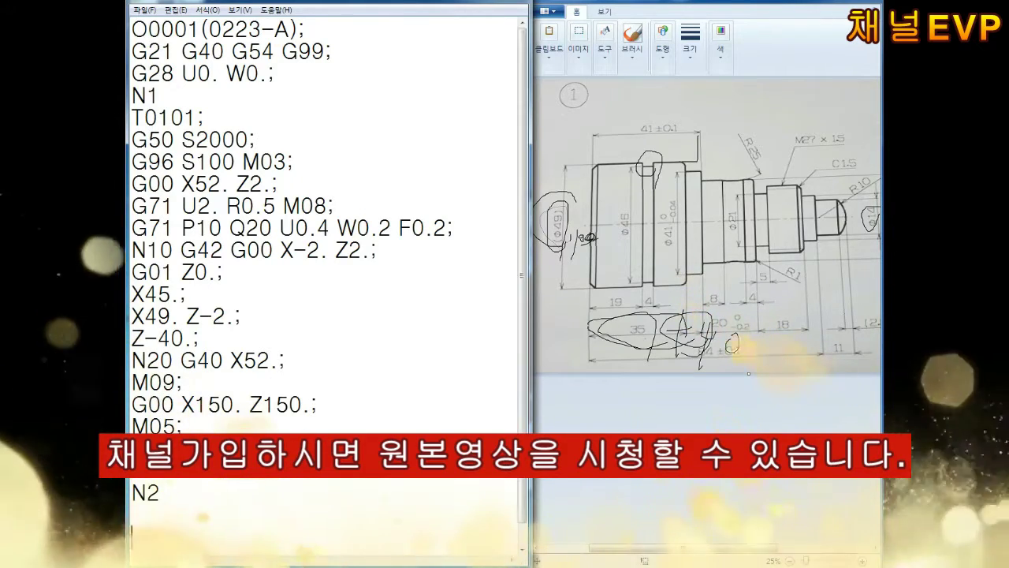
{"action": "type", "text": "N2+방향ㅋ"}
{"action": "scroll", "coordinate": [327, 283], "scroll_direction": "down", "scroll_amount": 1}
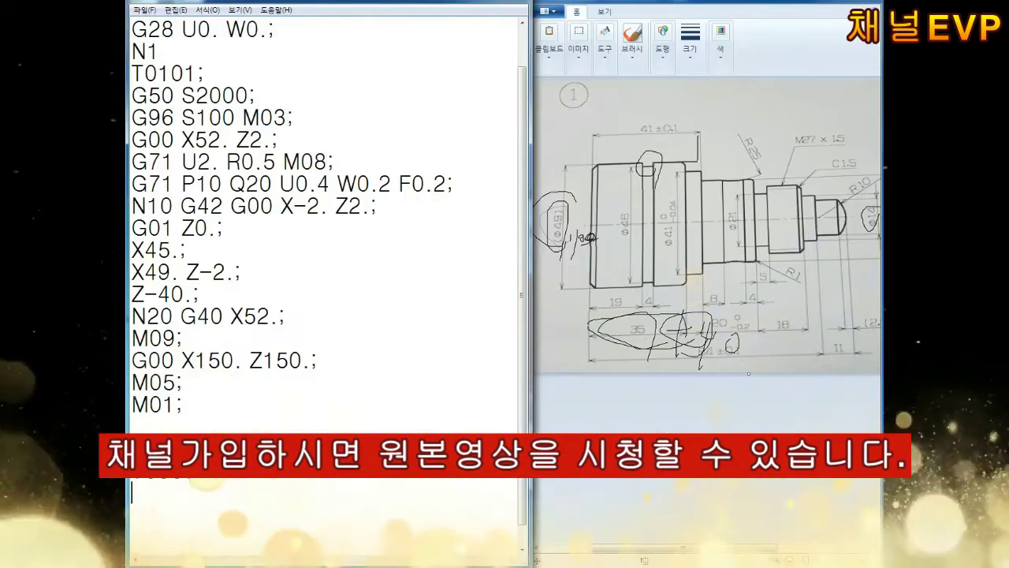
Add G96 S150 M03, the G00 X52. Z2. approach, and the G70 P10 Q20 F0.1 finishing line.
{"action": "type", "text": "G96 S151"}
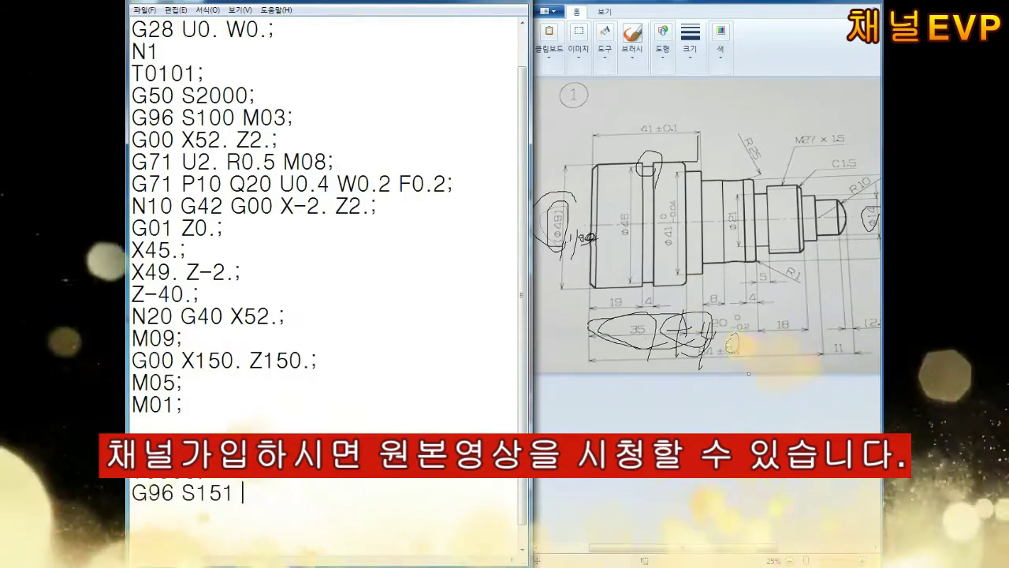
{"action": "type", "text": "0 M03;"}
{"action": "key", "text": "Return"}
{"action": "type", "text": ";"}
{"action": "key", "text": "Return"}
{"action": "type", "text": "G76"}
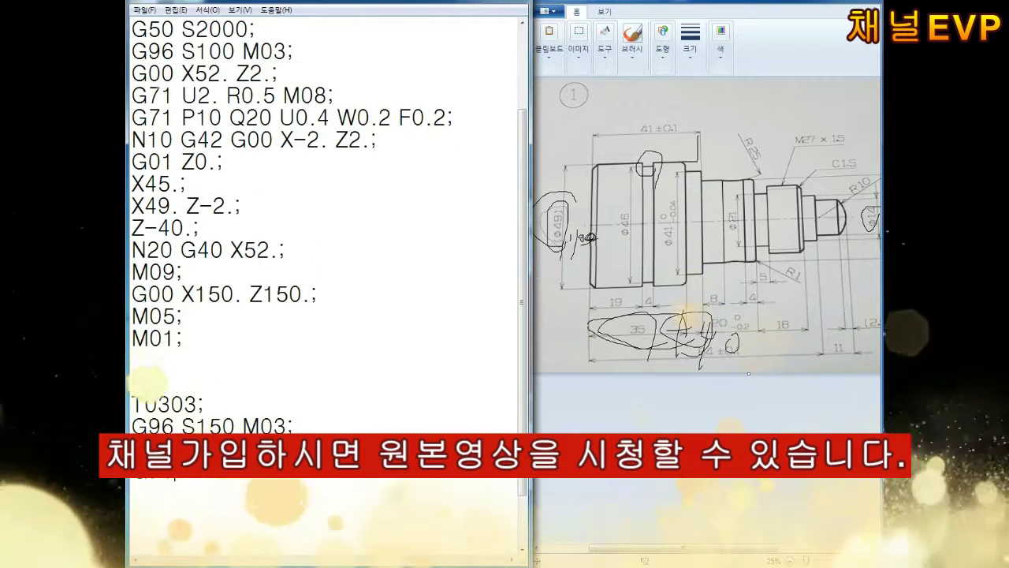
{"action": "type", "text": " P"}
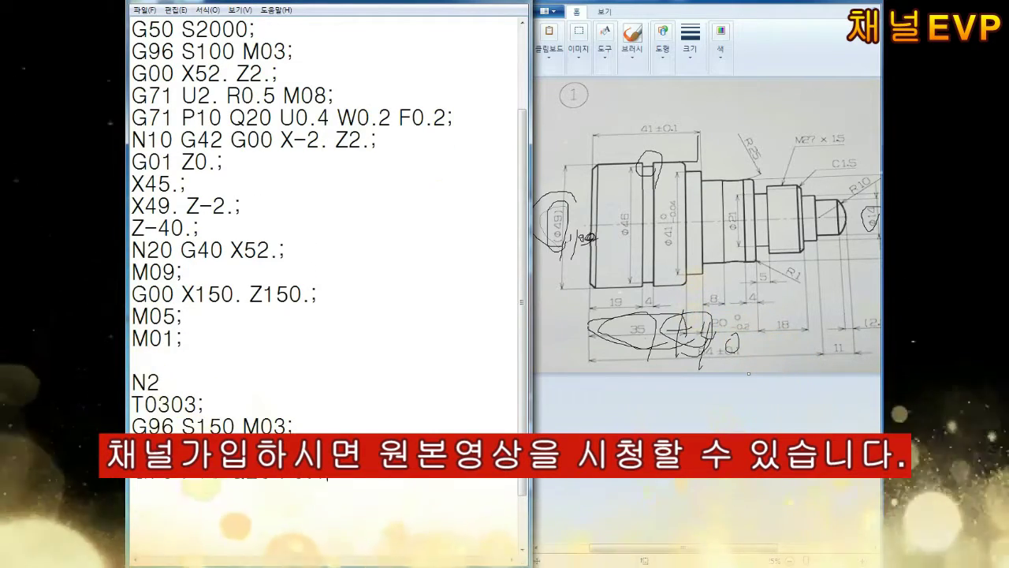
{"action": "type", "text": "R20;"}
{"action": "key", "text": "Return"}
Close the N2 block with M09, retract, M05 and M01, then begin the N3 block.
{"action": "type", "text": "M09"}
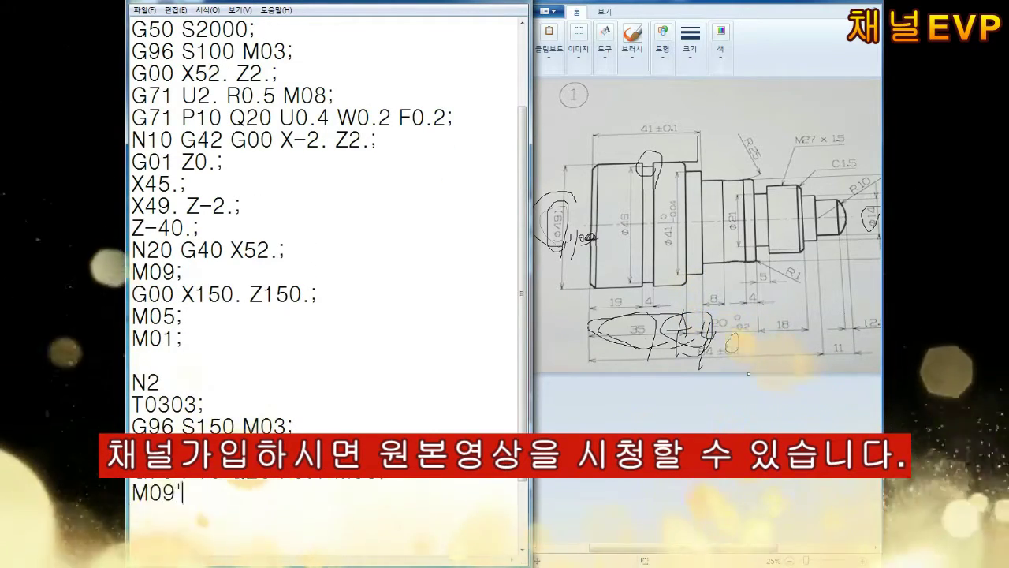
{"action": "type", "text": ";"}
{"action": "key", "text": "Return"}
{"action": "key", "text": "Return"}
{"action": "type", "text": "M05;"}
{"action": "key", "text": "Return"}
{"action": "type", "text": "M01;  "}
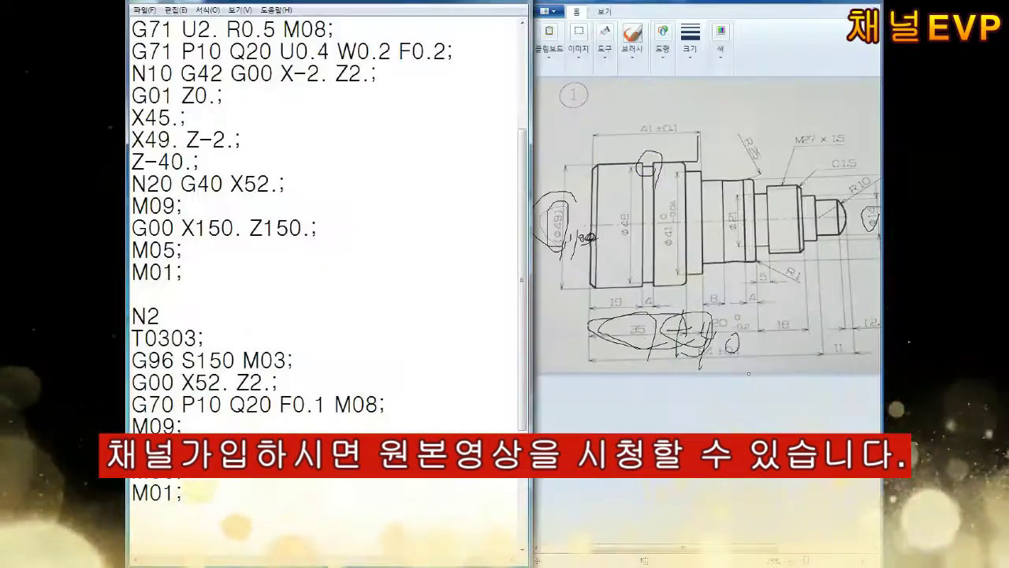
{"action": "type", "text": "N2 T03"}
{"action": "key", "text": "Return"}
Start the N3 grooving block with T0505, G50 S700 and G96 S40 M03.
{"action": "type", "text": "T0505;"}
{"action": "key", "text": "Return"}
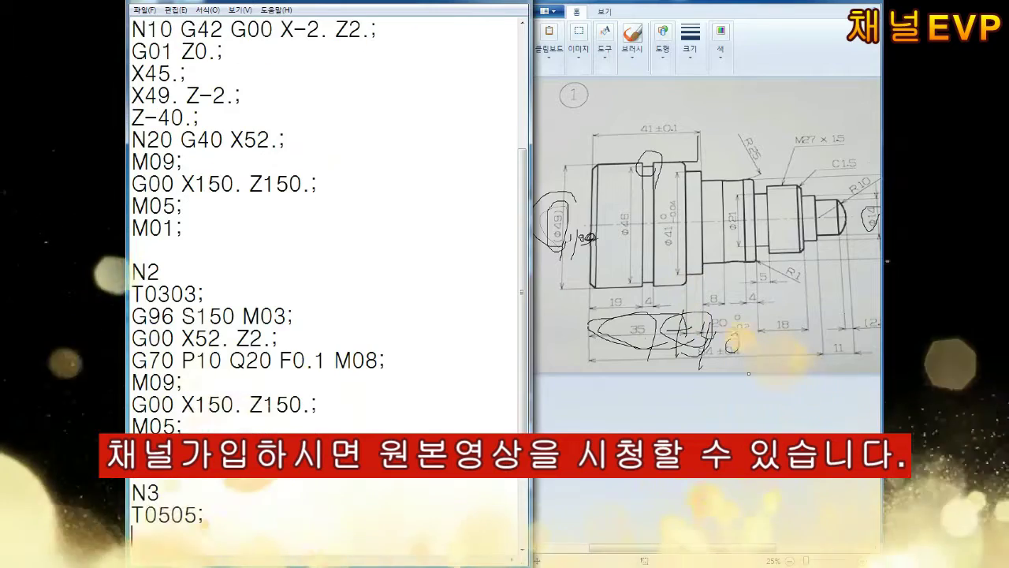
{"action": "type", "text": "G50 S700;"}
{"action": "key", "text": "Return"}
{"action": "type", "text": "G96 S40 M03;"}
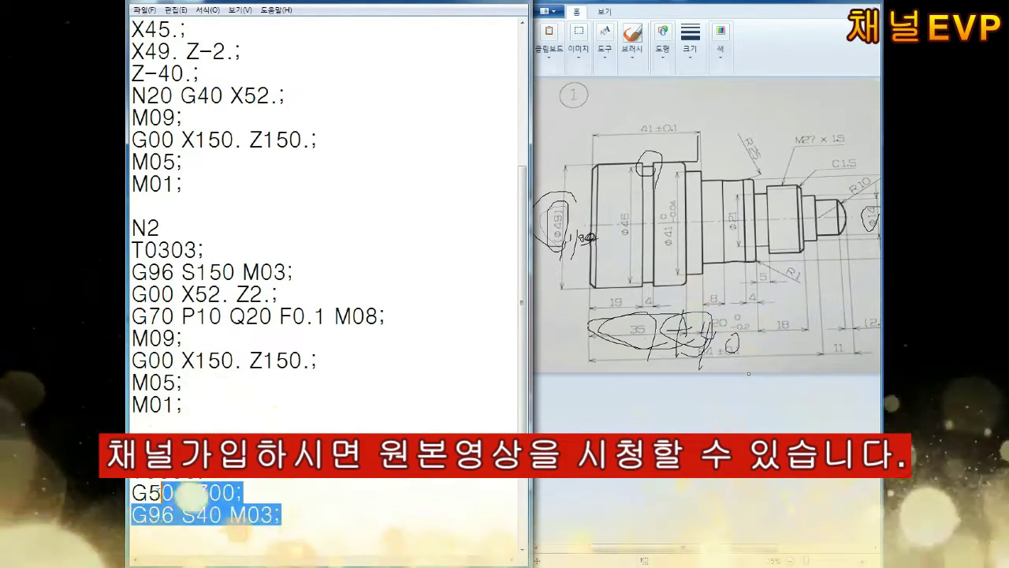
{"action": "left_click_drag", "start_coordinate": [161, 493], "coordinate": [131, 493]}
{"action": "left_click", "coordinate": [230, 514]}
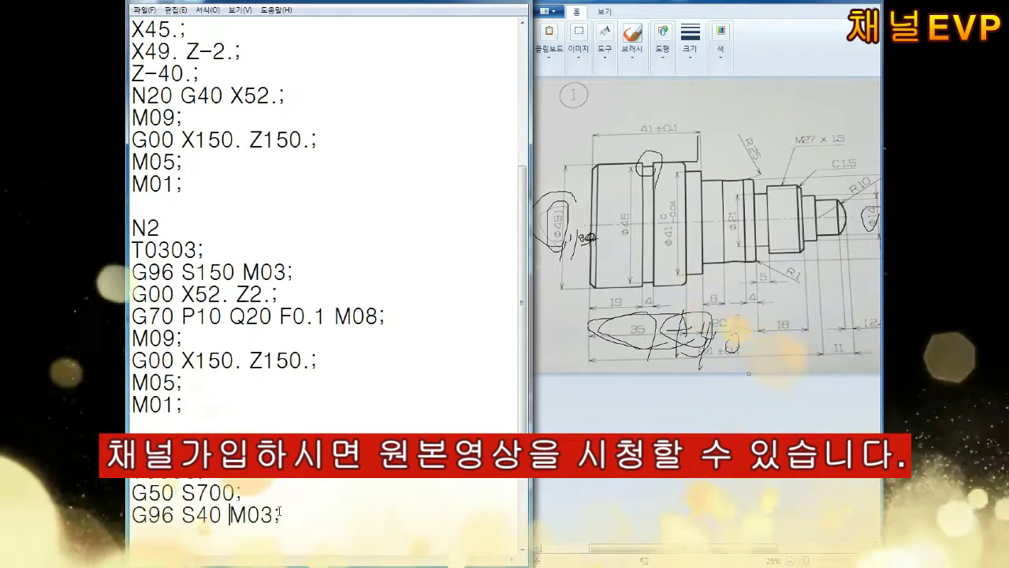
{"action": "key", "text": "Return"}
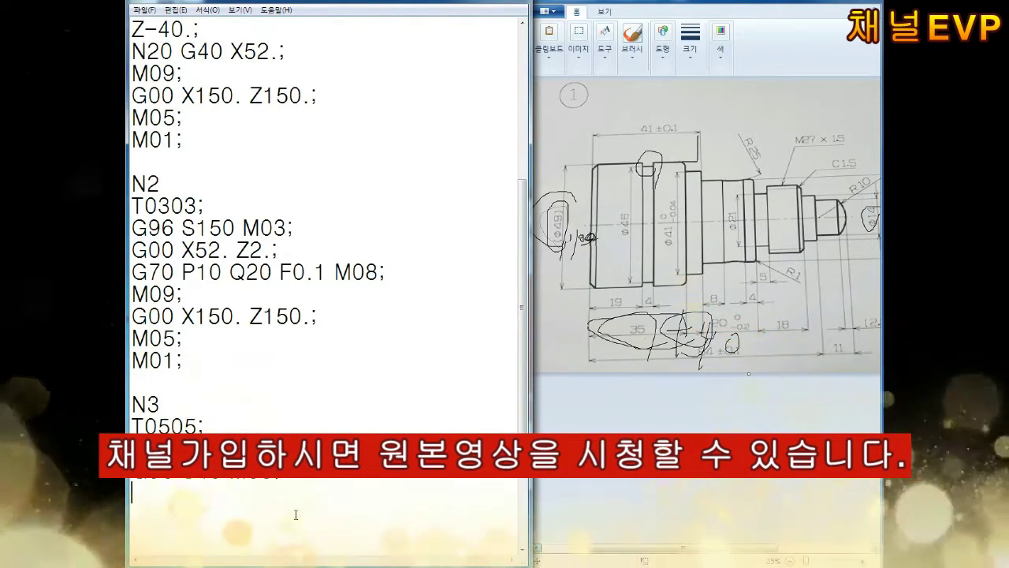
Add the approach G00 X52. Z-23., noting 4 mm and circling 19 and 4 on the drawing.
{"action": "type", "text": "G00 X"}
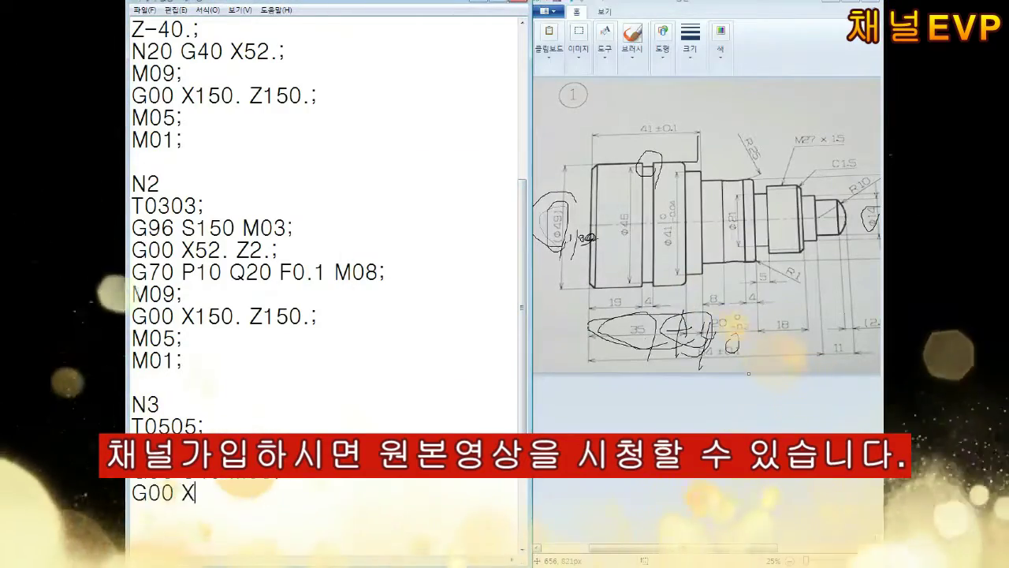
{"action": "left_click_drag", "start_coordinate": [676, 101], "coordinate": [699, 102]}
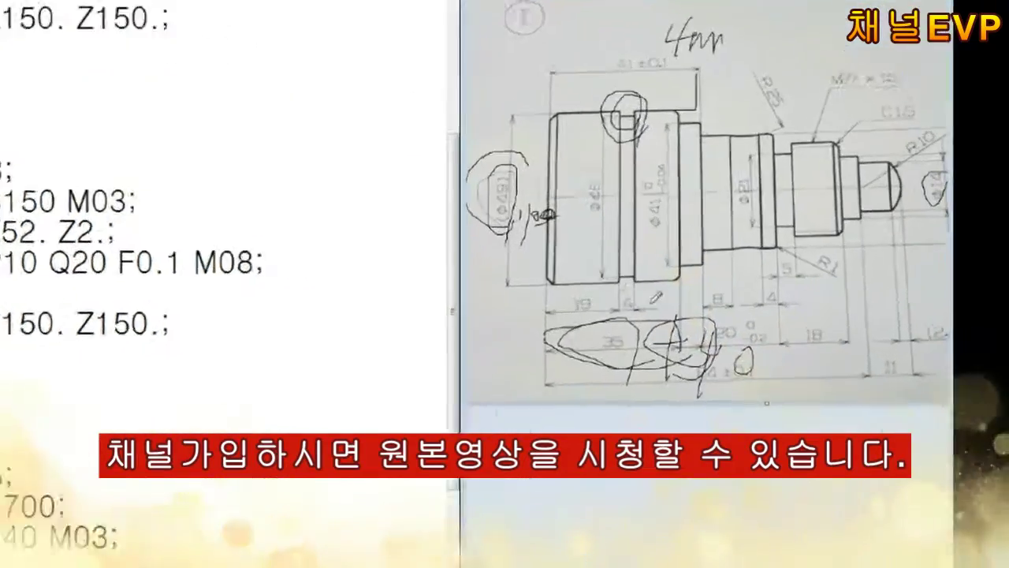
{"action": "left_click_drag", "start_coordinate": [642, 287], "coordinate": [641, 289]}
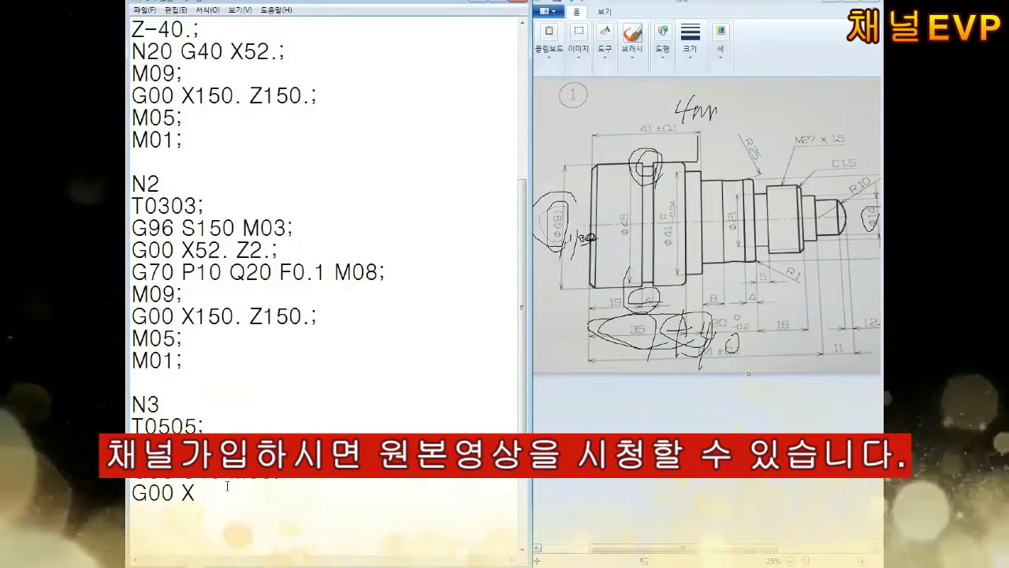
{"action": "left_click", "coordinate": [227, 486]}
{"action": "type", "text": "52. Z-23.;"}
{"action": "key", "text": "Return"}
{"action": "scroll", "coordinate": [325, 284], "scroll_direction": "down", "scroll_amount": 1}
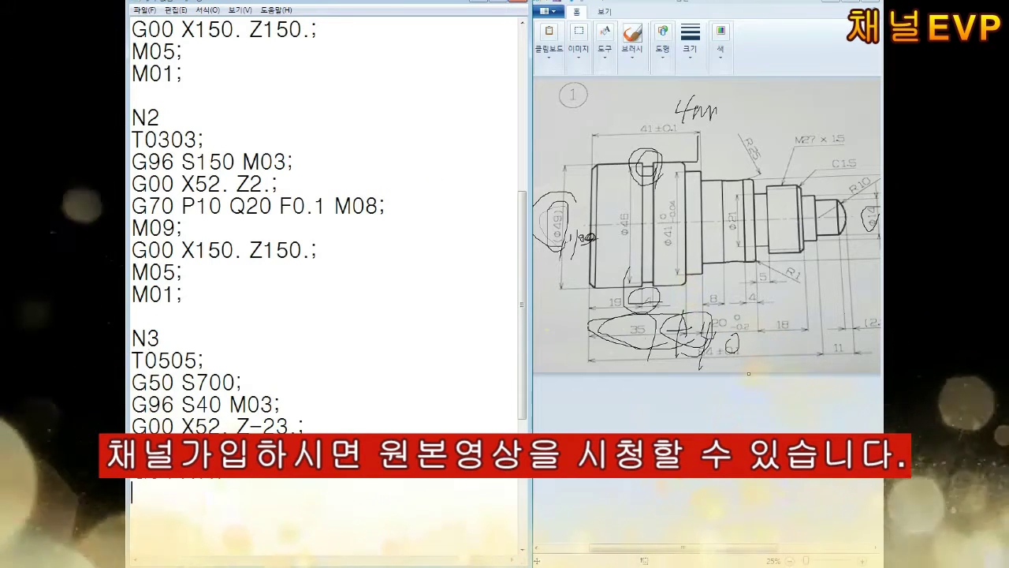
Finish the grooving block with G01 X52., M09, G00 X150. retract, M05 and M30.
{"action": "type", "text": "G01 X52. F0.3;"}
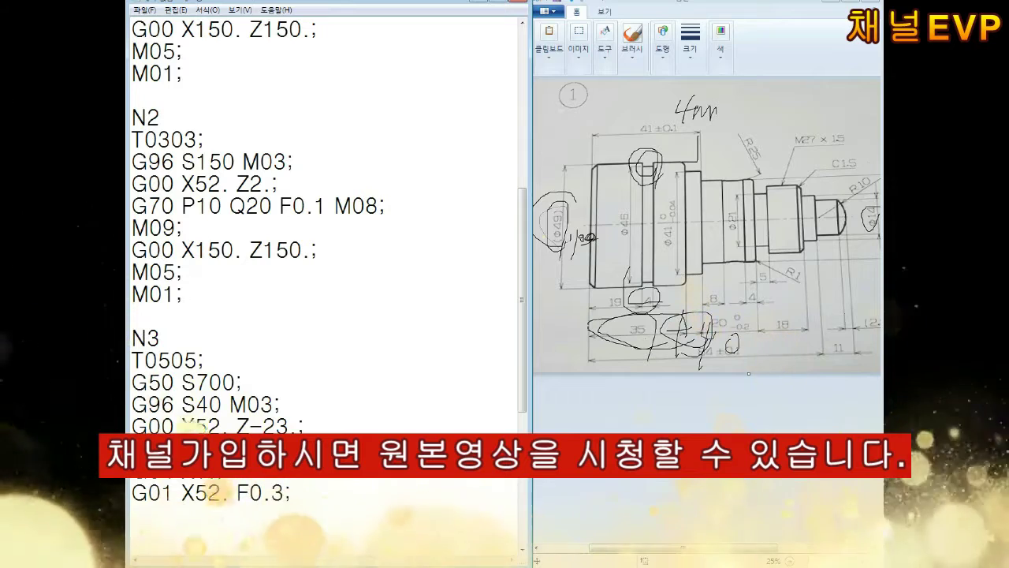
{"action": "key", "text": "Return"}
{"action": "type", "text": "G00 X15"}
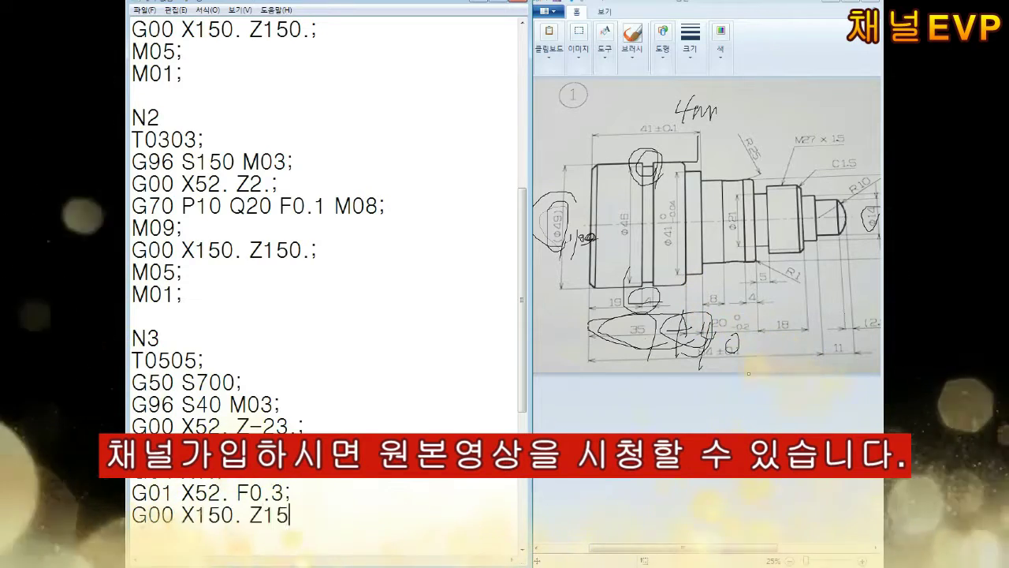
{"action": "type", "text": "0.;"}
{"action": "key", "text": "Return"}
{"action": "type", "text": "M09"}
{"action": "left_click", "coordinate": [318, 537]}
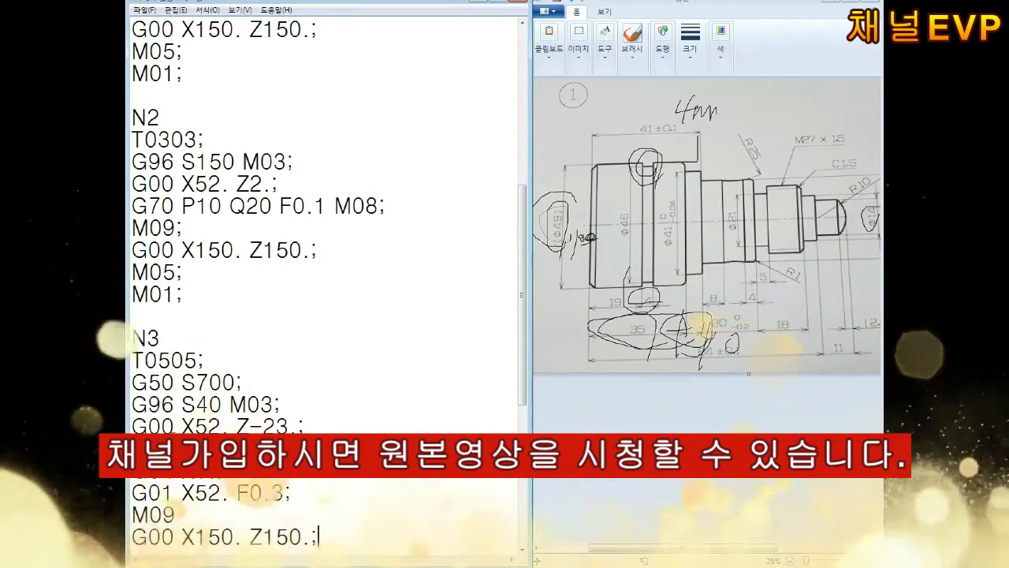
{"action": "key", "text": "Return"}
{"action": "type", "text": "G0"}
{"action": "type", "text": ";"}
{"action": "key", "text": "Return"}
{"action": "type", "text": "M30;"}
{"action": "key", "text": "Return"}
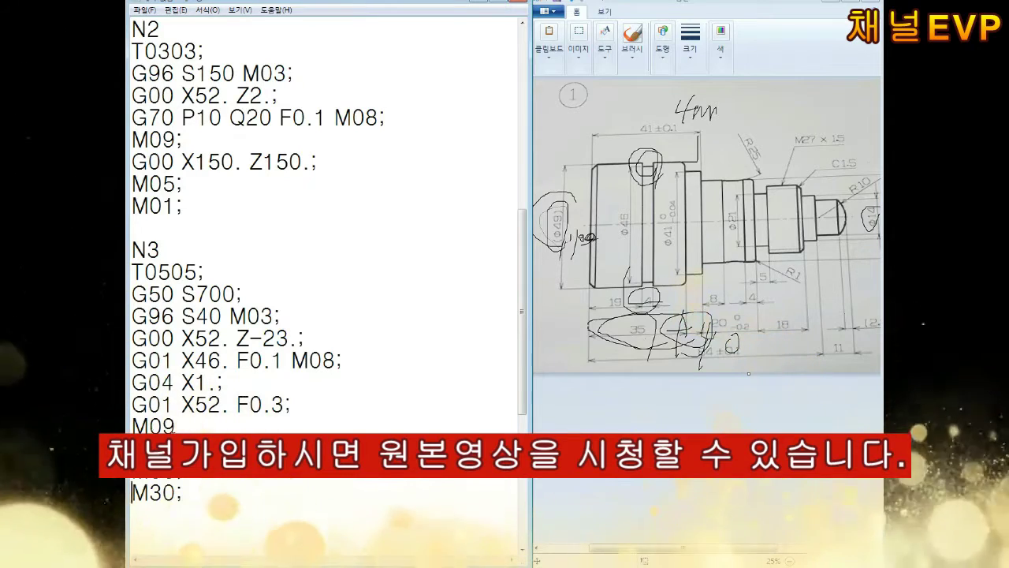
Begin the next program with the header (0223-B).
{"action": "scroll", "coordinate": [323, 284], "scroll_direction": "down", "scroll_amount": 1}
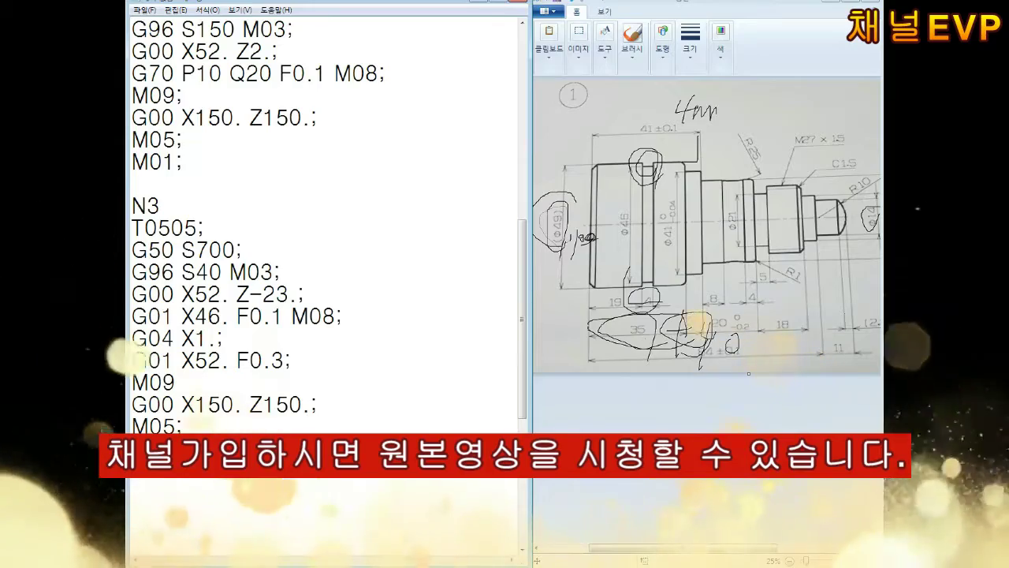
{"action": "type", "text": "(0223-B)"}
{"action": "scroll", "coordinate": [323, 284], "scroll_direction": "down", "scroll_amount": 1}
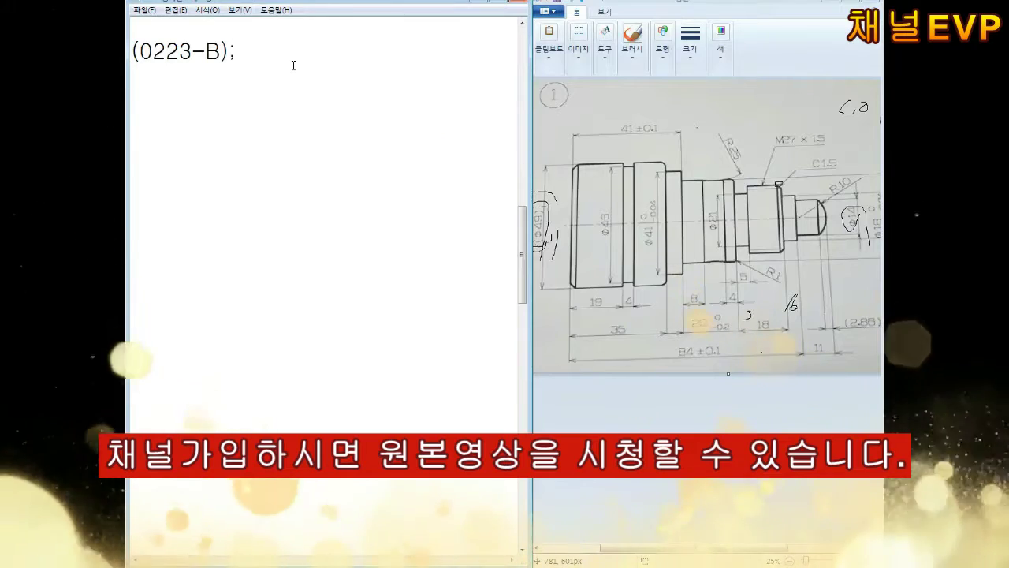
Under the (0223-B) header, add G21 G40 G54 G99 and G28 U0. W0.
{"action": "left_click", "coordinate": [294, 66]}
{"action": "scroll", "coordinate": [268, 221], "scroll_direction": "up", "scroll_amount": 3}
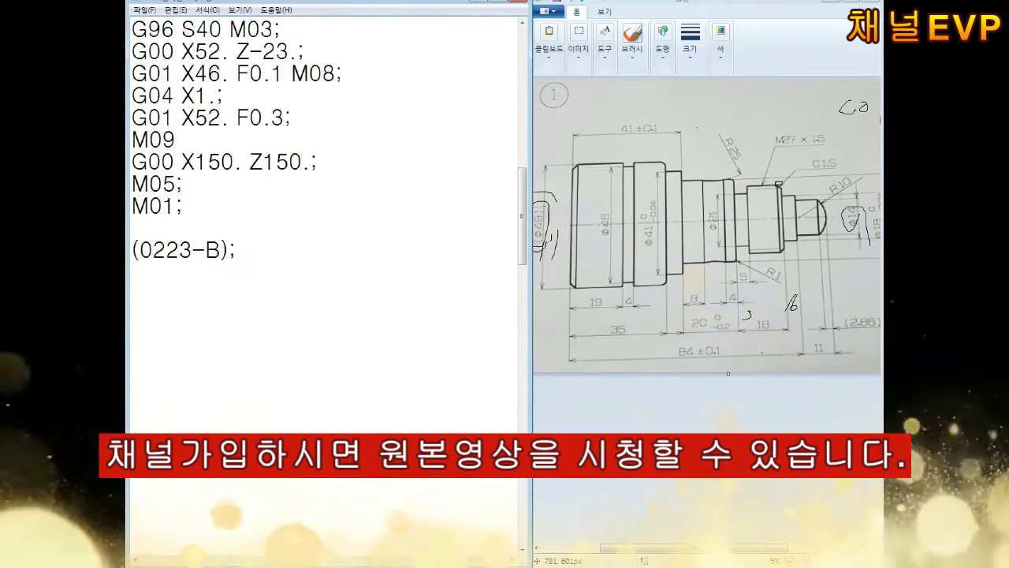
{"action": "key", "text": "Return"}
{"action": "type", "text": "G54 G99;"}
{"action": "key", "text": "Return"}
{"action": "type", "text": "G28"}
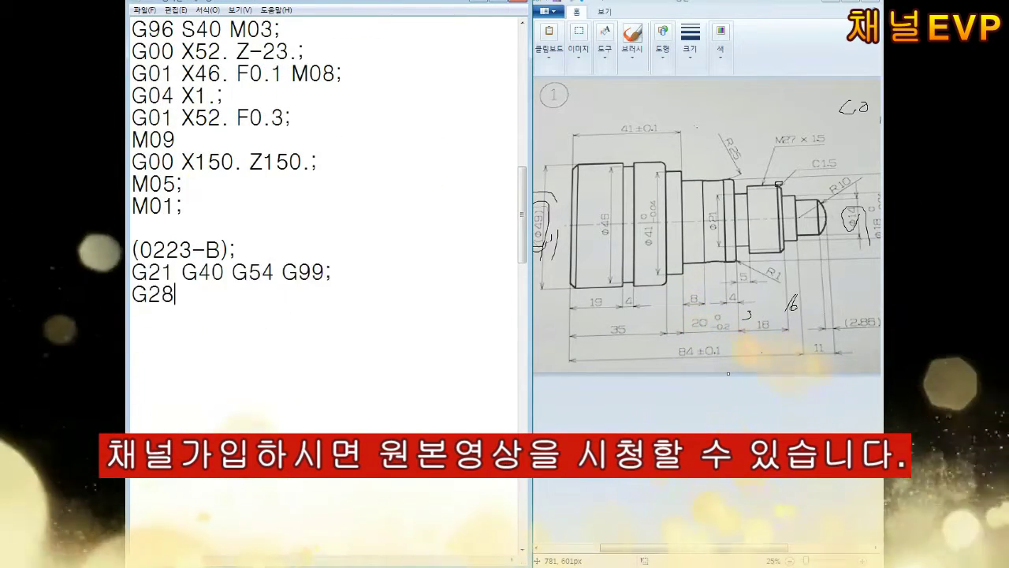
{"action": "type", "text": " U0. W0.;"}
{"action": "key", "text": "Return"}
Add T0101, G50 S2000, G96 S100 M03, G00 X52. Z5., and G71 U2. R0.5 / G71 P30 Q40 W0.2 F0.2.
{"action": "type", "text": "50 S2000;"}
{"action": "key", "text": "Return"}
{"action": "type", "text": "G96 S100 M03; "}
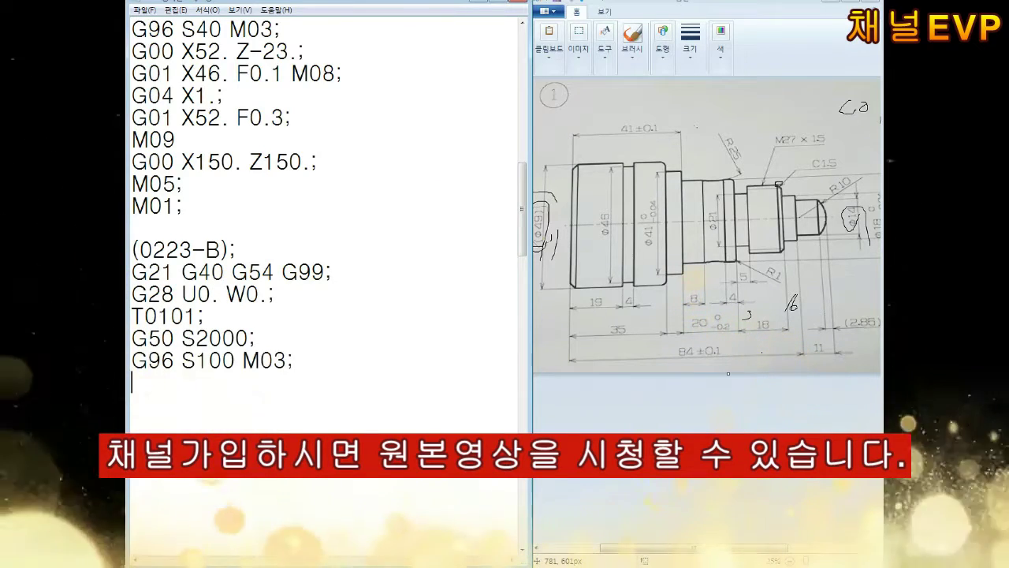
{"action": "type", "text": "G00 X52. Z5.;"}
{"action": "key", "text": "Return"}
{"action": "type", "text": "G71 U2."}
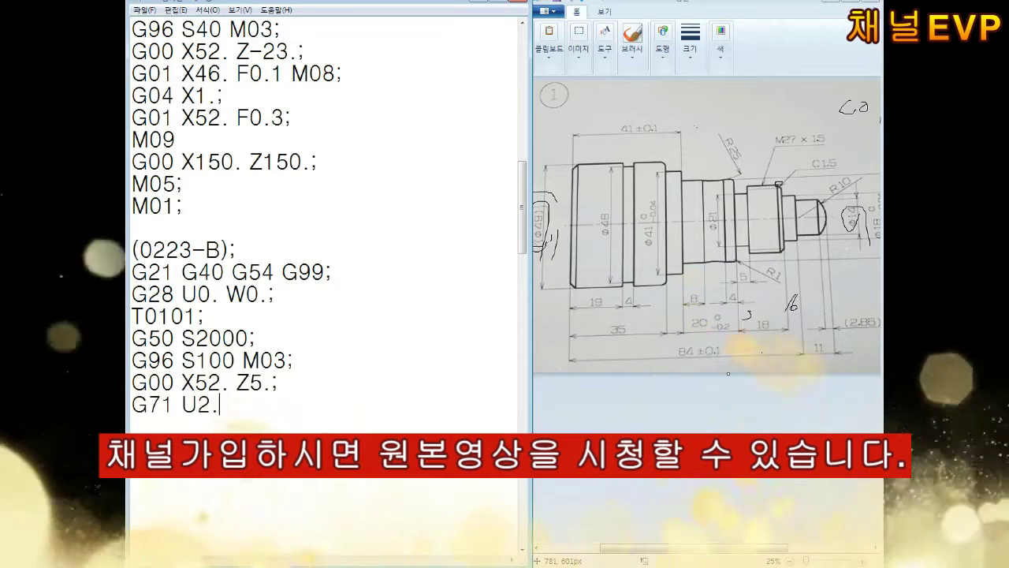
{"action": "type", "text": " R0.5 "}
{"action": "type", "text": "G71 P30 Q40"}
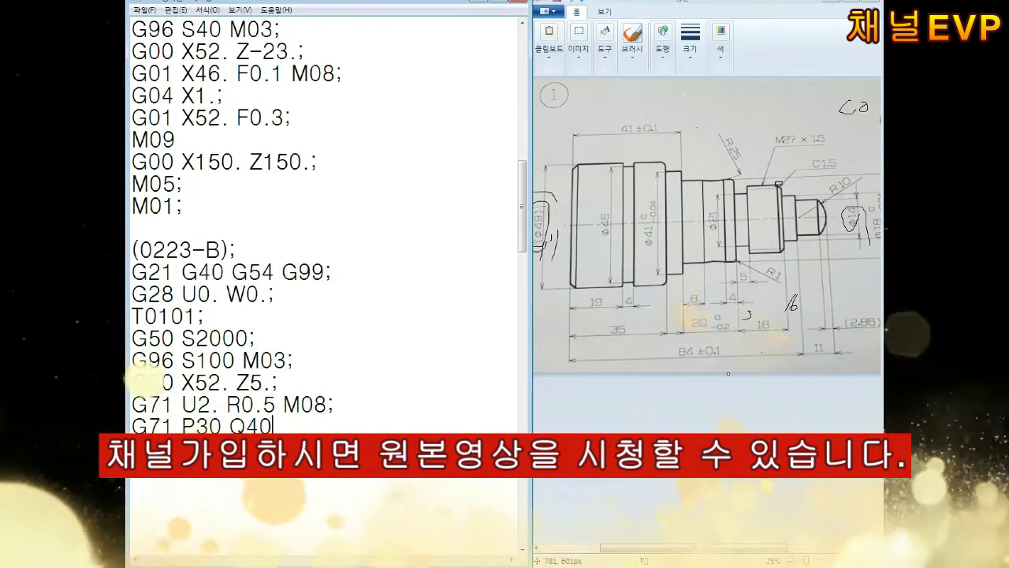
{"action": "type", "text": "W0.2 F0.2;"}
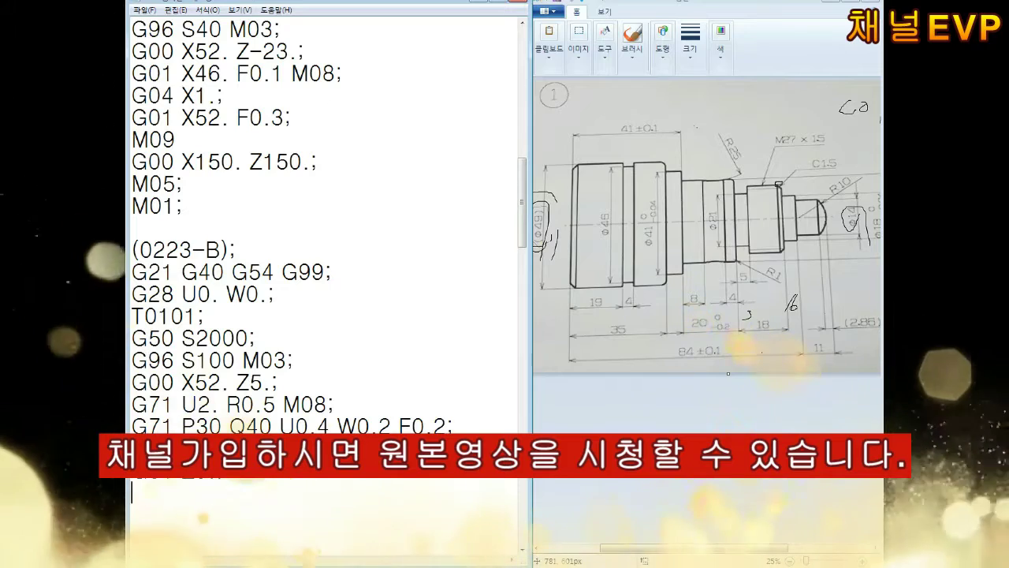
{"action": "type", "text": "G01 Z0."}
Add contour moves X0., G03 arc to X12.86, G01 Z-11., X18. Z-11.5, noting C0.1 on the drawing.
{"action": "key", "text": "Return"}
{"action": "type", "text": "X0."}
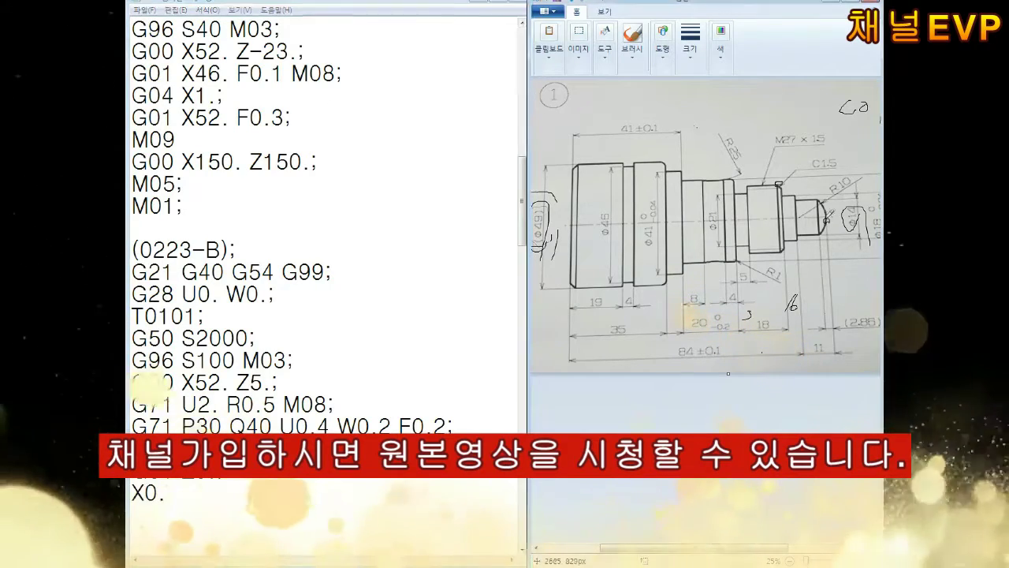
{"action": "key", "text": "Return"}
{"action": "type", "text": "G03 X14. Z-"}
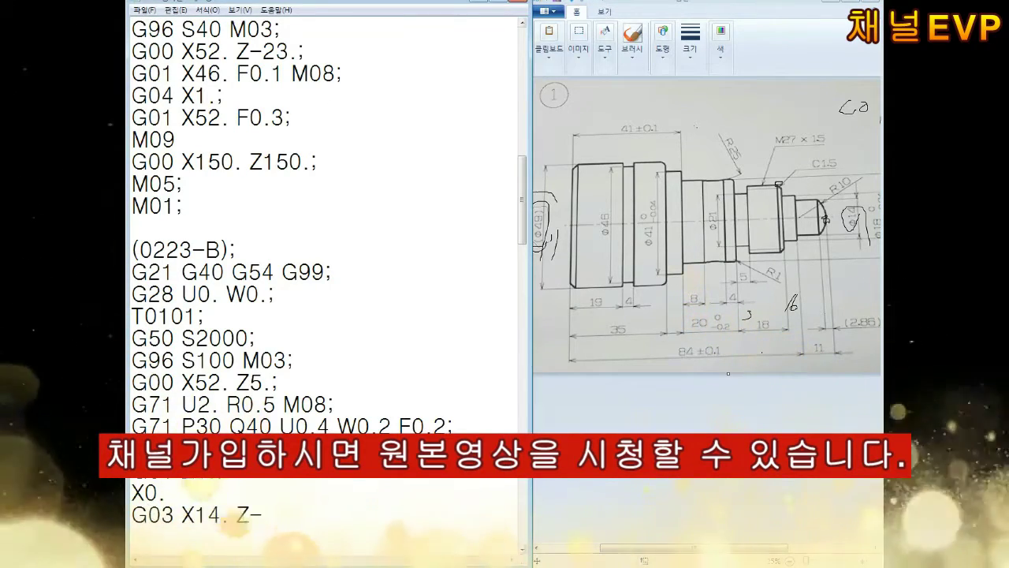
{"action": "type", "text": "2.86 R10."}
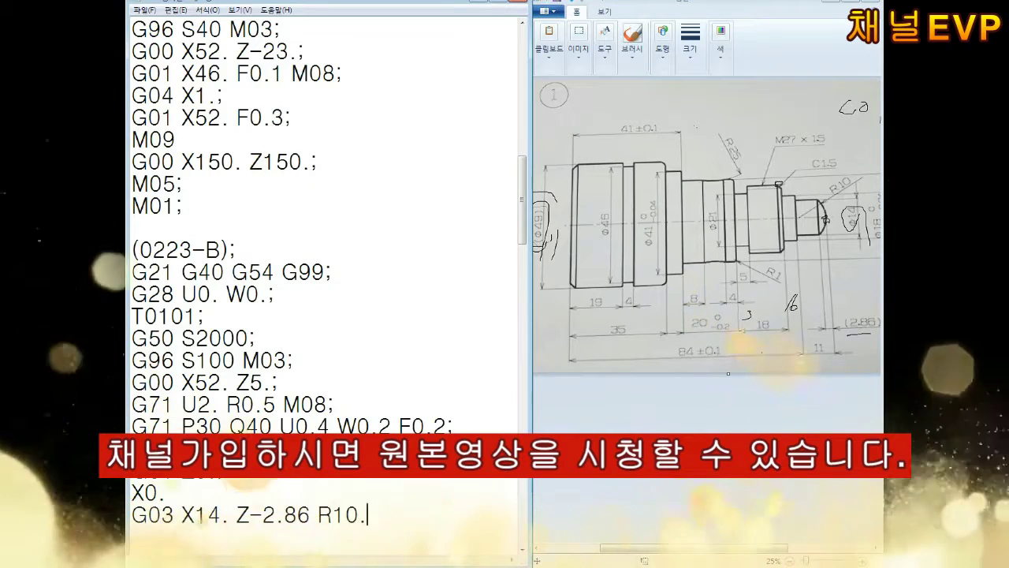
{"action": "type", "text": ";"}
{"action": "type", "text": "G01 Z-"}
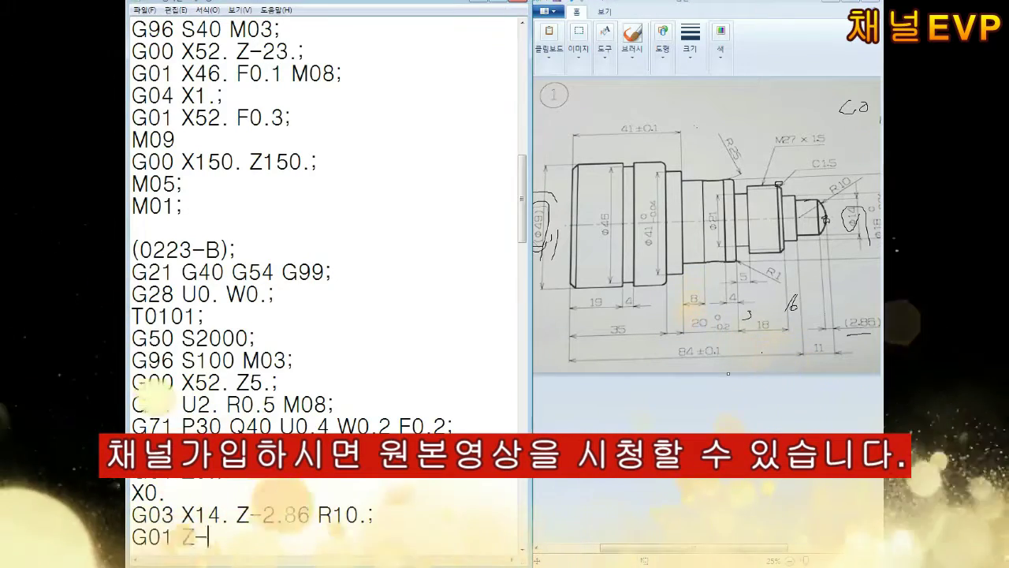
{"action": "type", "text": "11."}
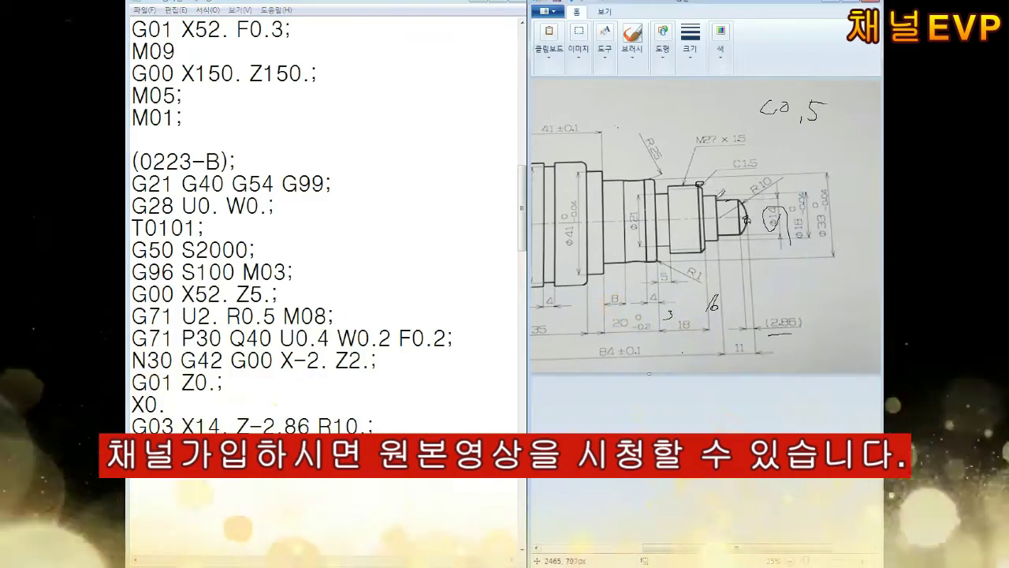
{"action": "left_click_drag", "start_coordinate": [732, 100], "coordinate": [749, 102]}
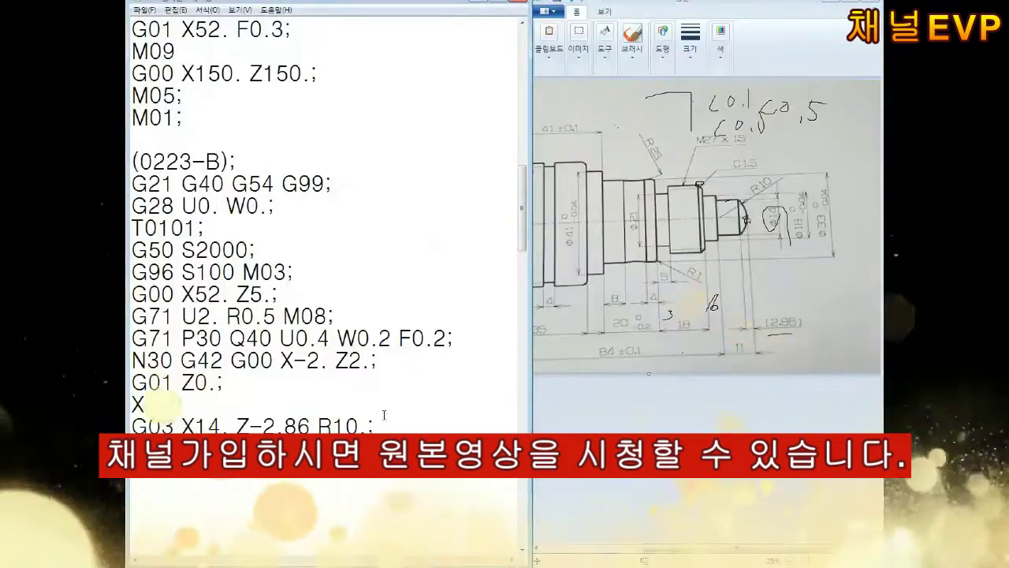
{"action": "type", "text": "X18."}
{"action": "key", "text": "Return"}
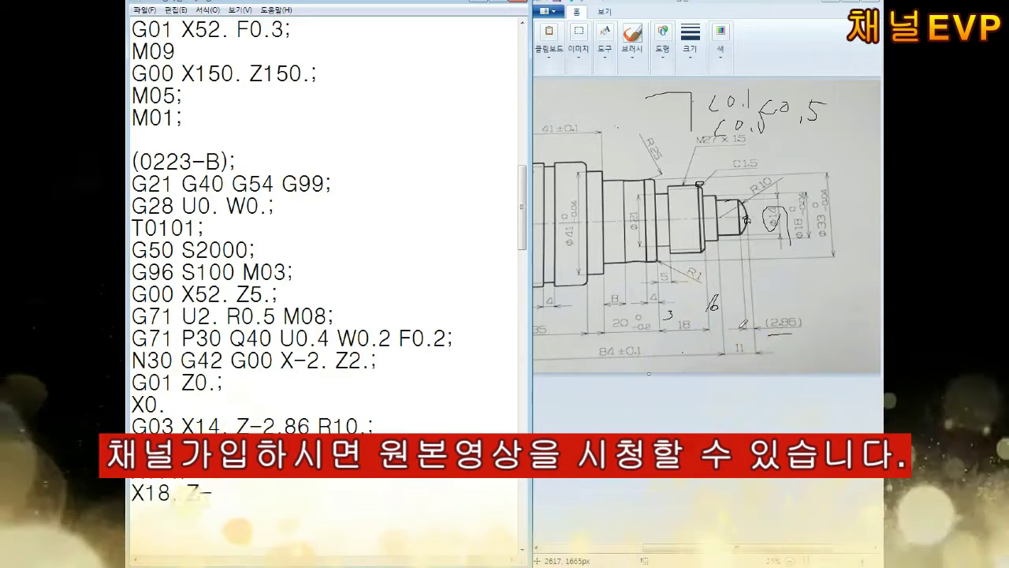
{"action": "type", "text": "11.5;"}
{"action": "key", "text": "Return"}
Checking the drawing, add the contour moves Z-16., X27. Z-17.5, Z-34. and X31.
{"action": "left_click", "coordinate": [720, 273]}
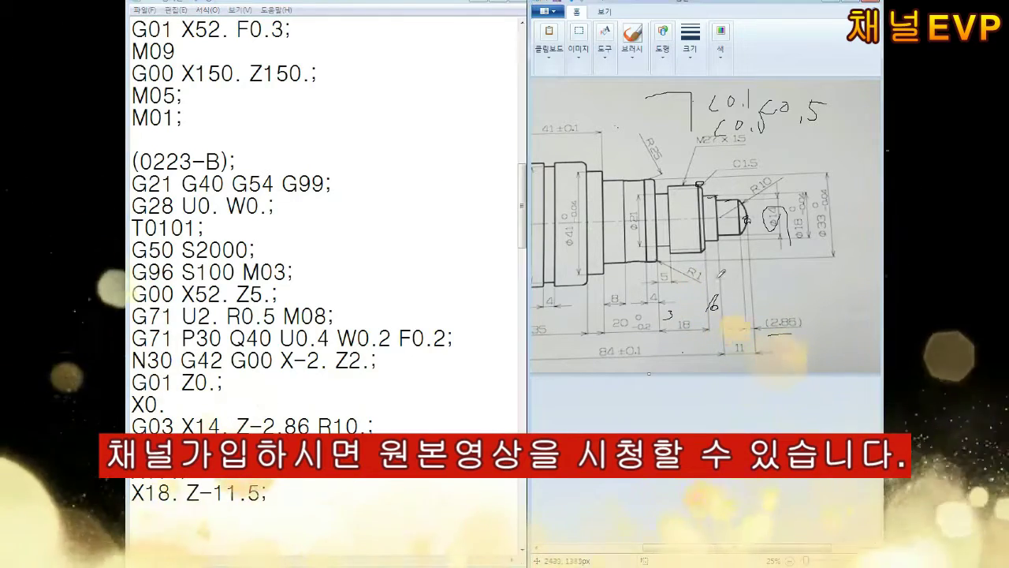
{"action": "type", "text": "Z-16."}
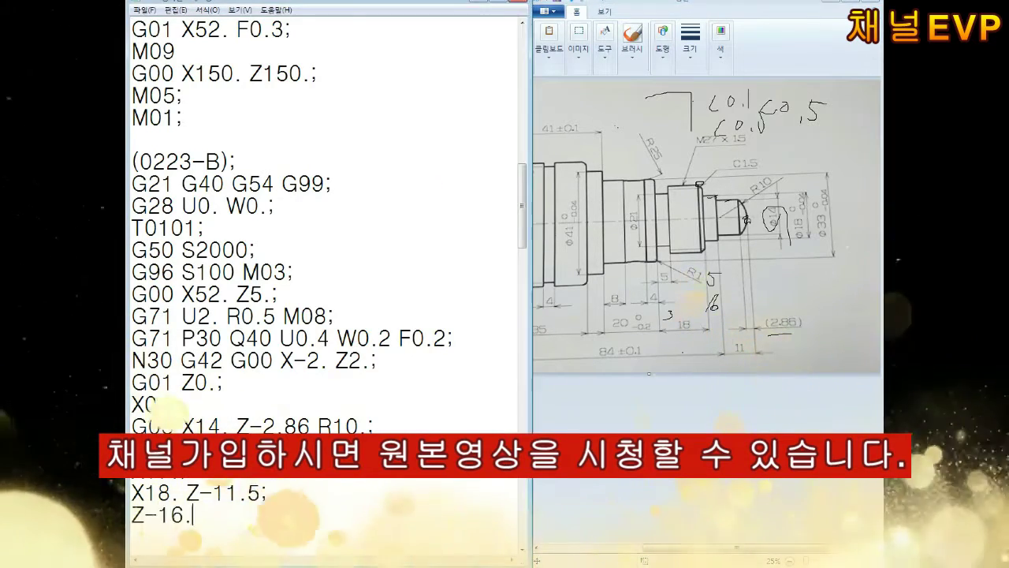
{"action": "scroll", "coordinate": [324, 236], "scroll_direction": "down", "scroll_amount": 1}
{"action": "left_click", "coordinate": [144, 475]}
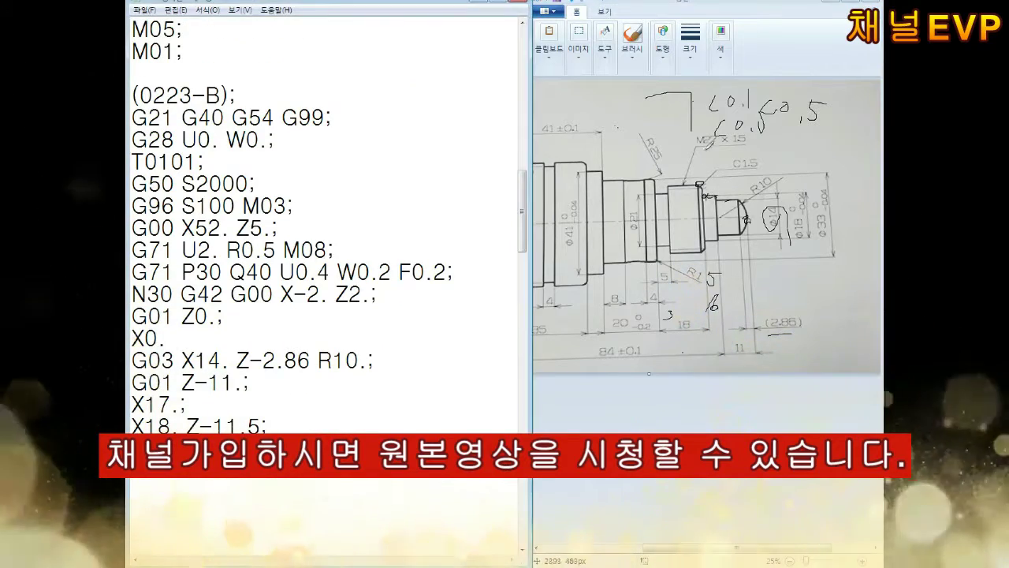
{"action": "type", "text": "X27. Z-17.5;"}
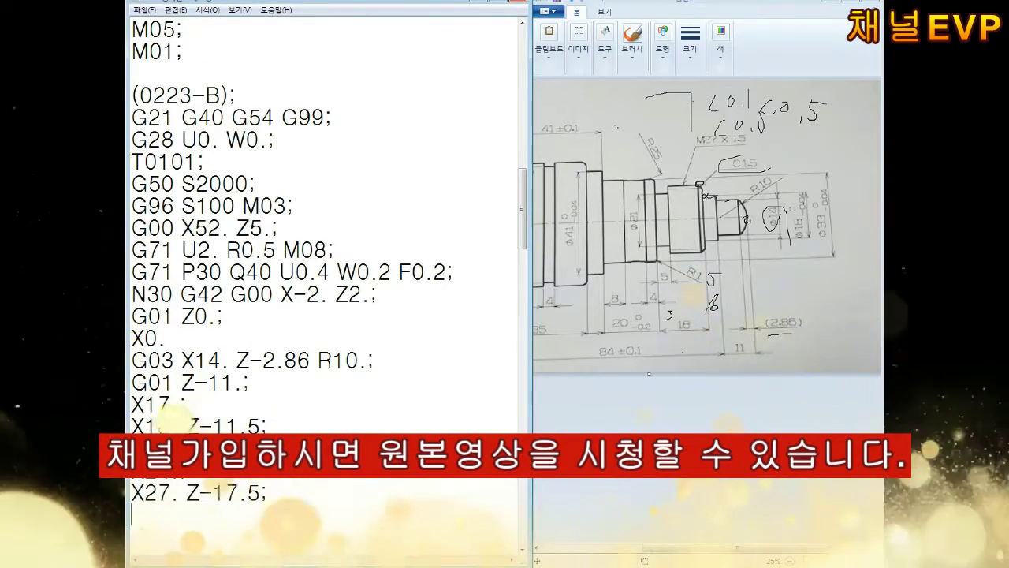
{"action": "scroll", "coordinate": [323, 276], "scroll_direction": "down", "scroll_amount": 1}
{"action": "left_click", "coordinate": [700, 186]}
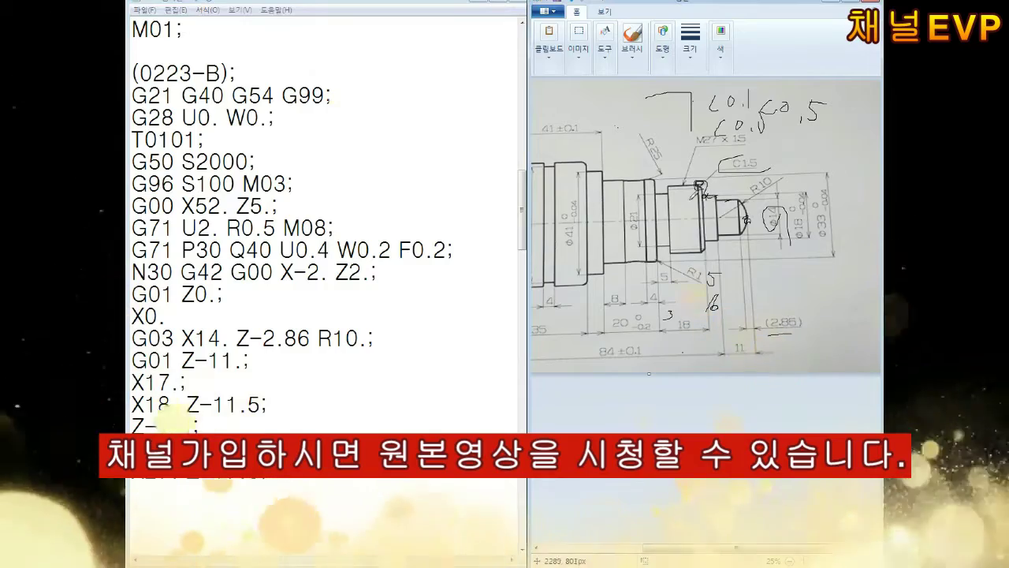
{"action": "left_click", "coordinate": [158, 493]}
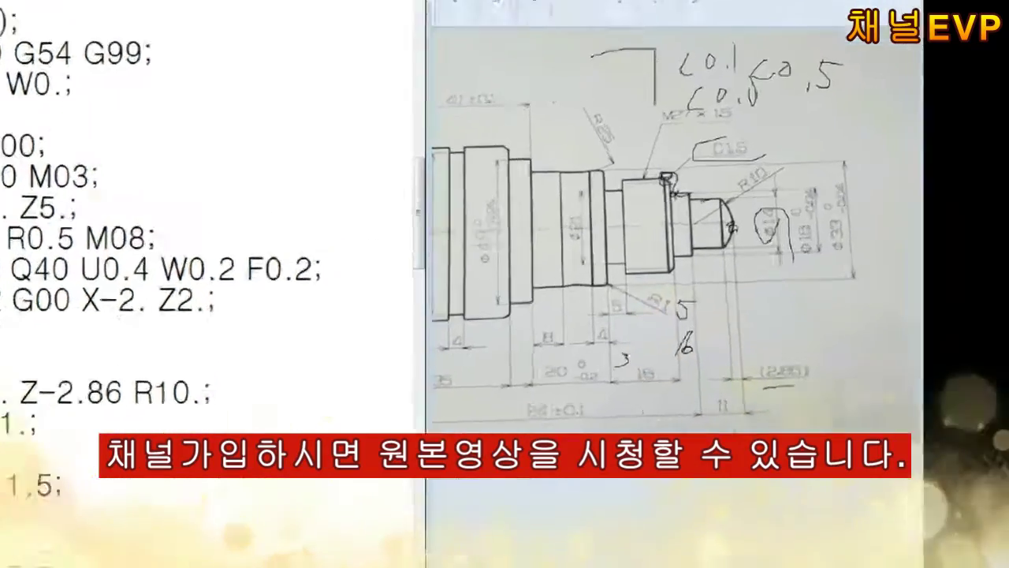
{"action": "type", "text": "Z-34."}
{"action": "scroll", "coordinate": [166, 479], "scroll_direction": "down", "scroll_amount": 1}
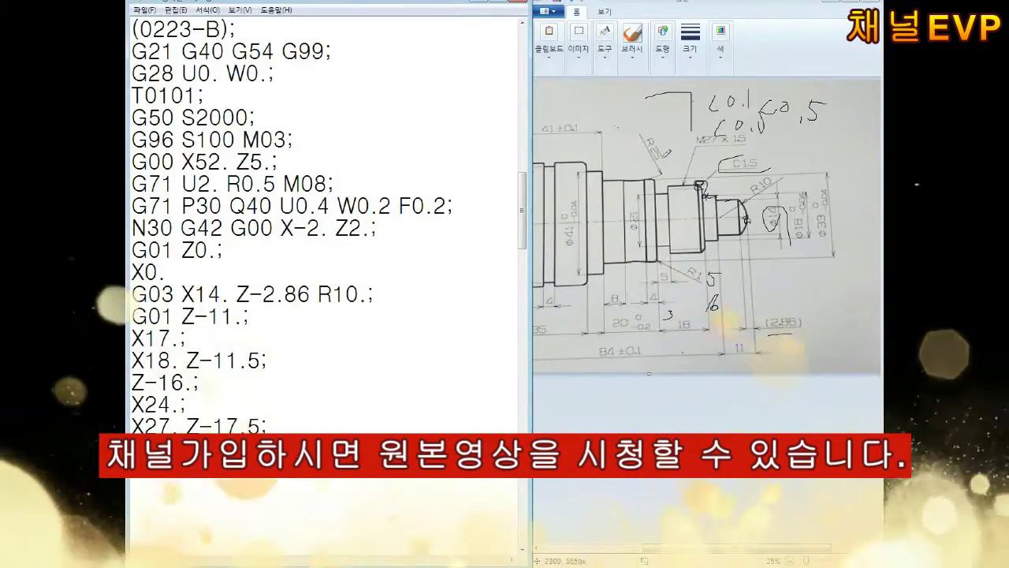
{"action": "scroll", "coordinate": [166, 480], "scroll_direction": "down", "scroll_amount": 1}
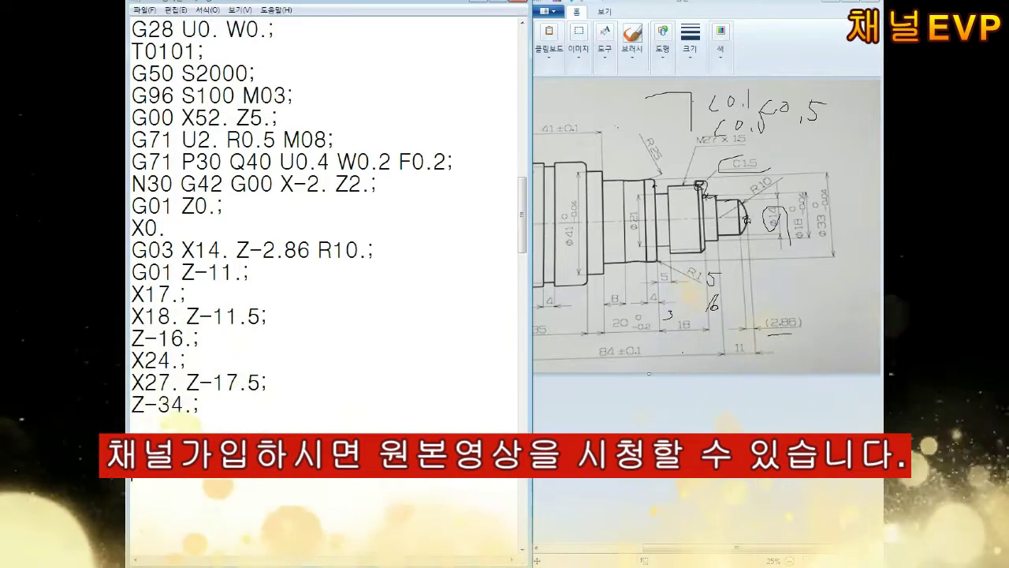
{"action": "left_click_drag", "start_coordinate": [820, 208], "coordinate": [824, 210]}
{"action": "type", "text": "X"}
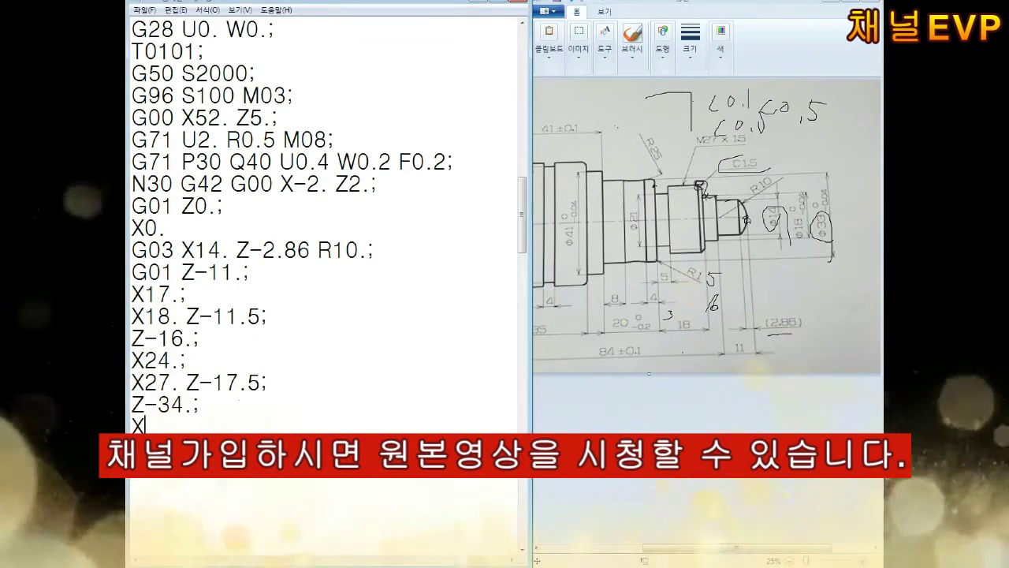
{"action": "type", "text": "31.;"}
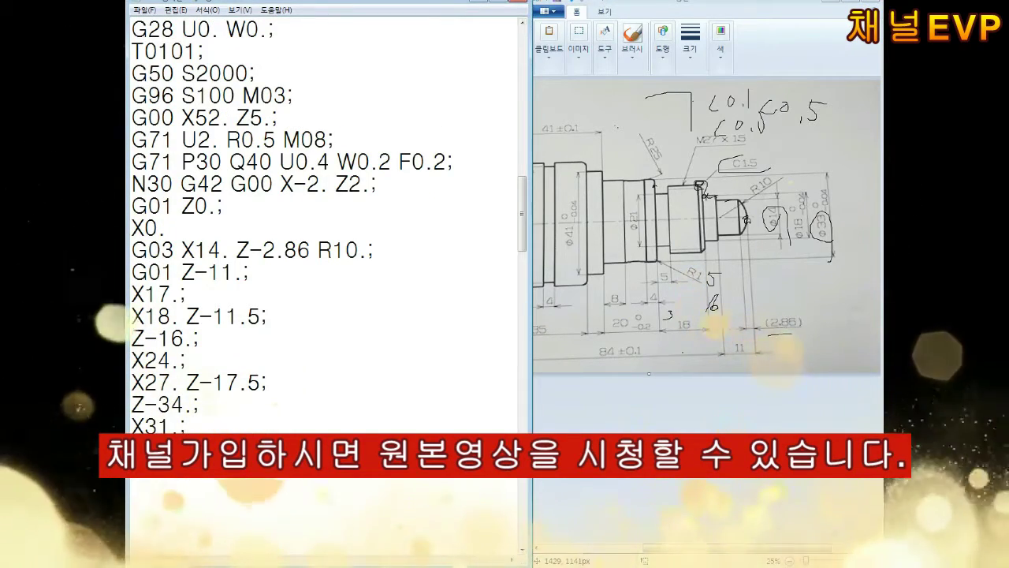
Continue the shaft contour with the Z-44. and Z-84. moves.
{"action": "left_click", "coordinate": [260, 538]}
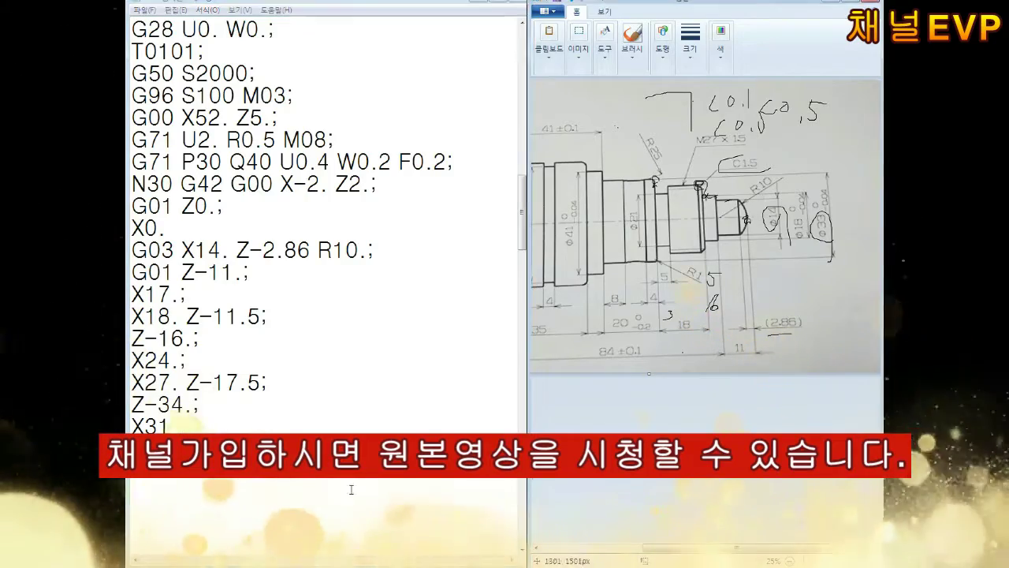
{"action": "type", "text": "Z-44.;"}
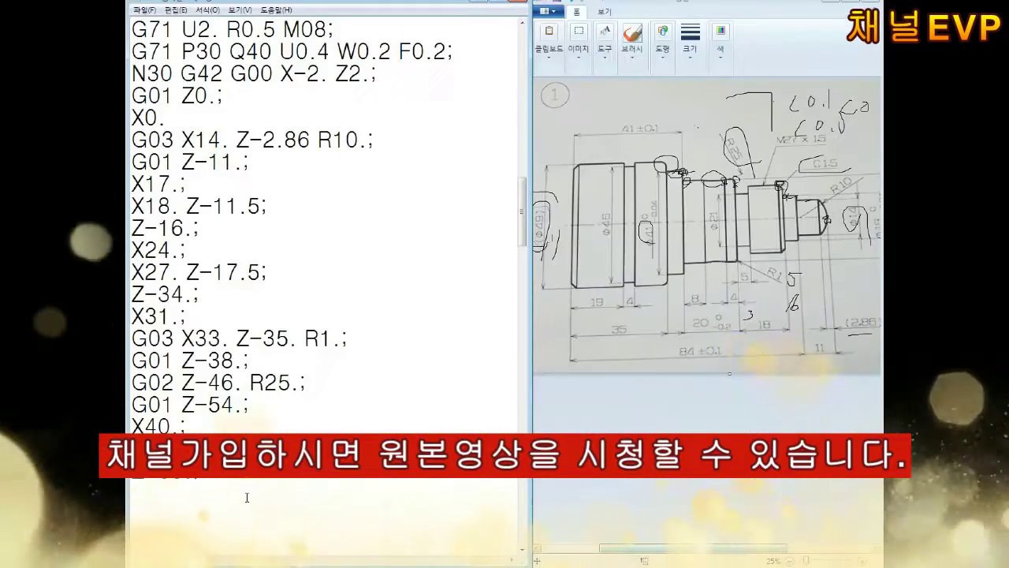
{"action": "type", "text": "X45.;"}
{"action": "scroll", "coordinate": [327, 284], "scroll_direction": "down", "scroll_amount": 1}
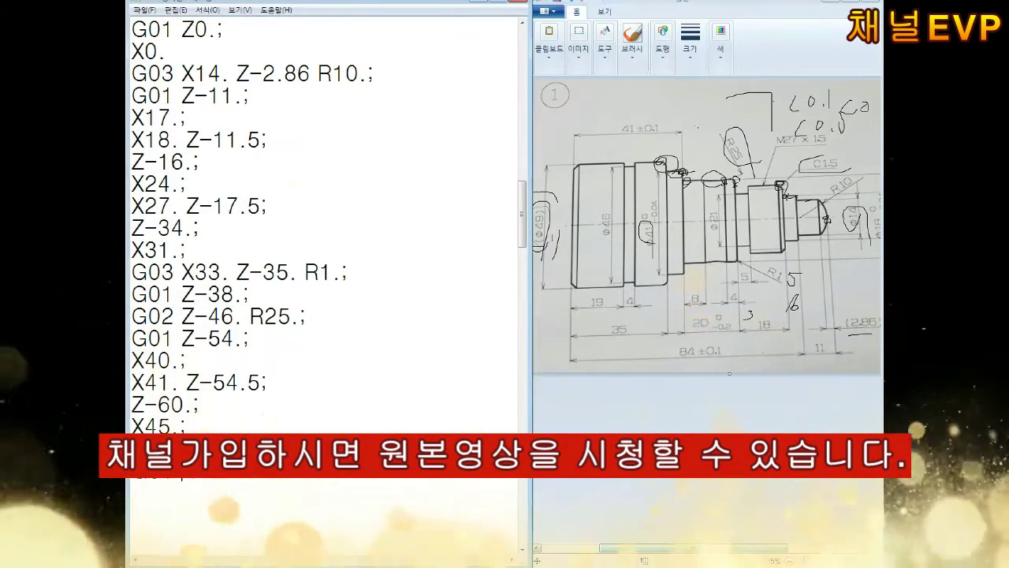
{"action": "type", "text": "Z-84."}
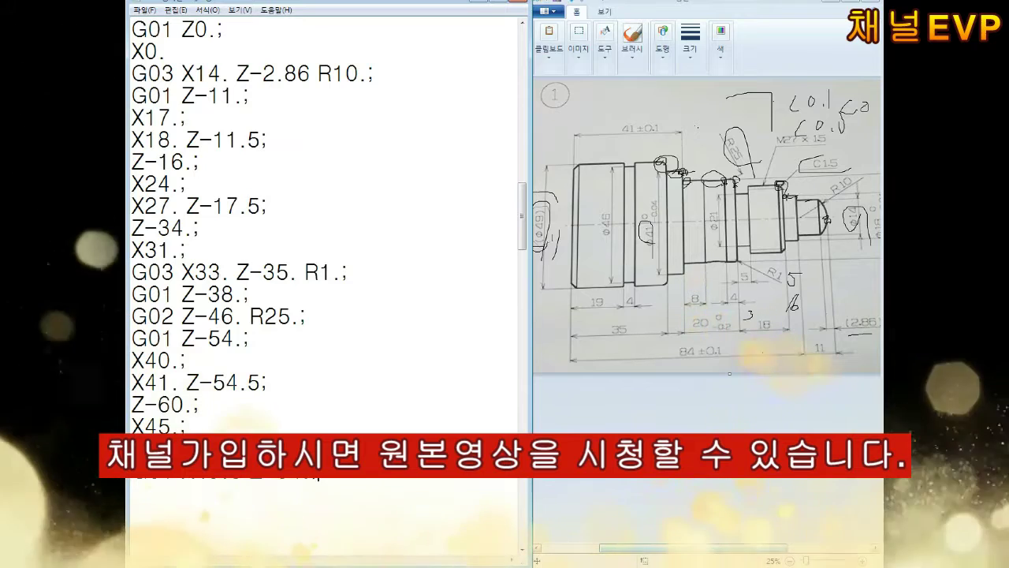
Add the N40 G01 X52. exit line, then M09, G00 X150. Z150., M05 and M01.
{"action": "key", "text": "Return"}
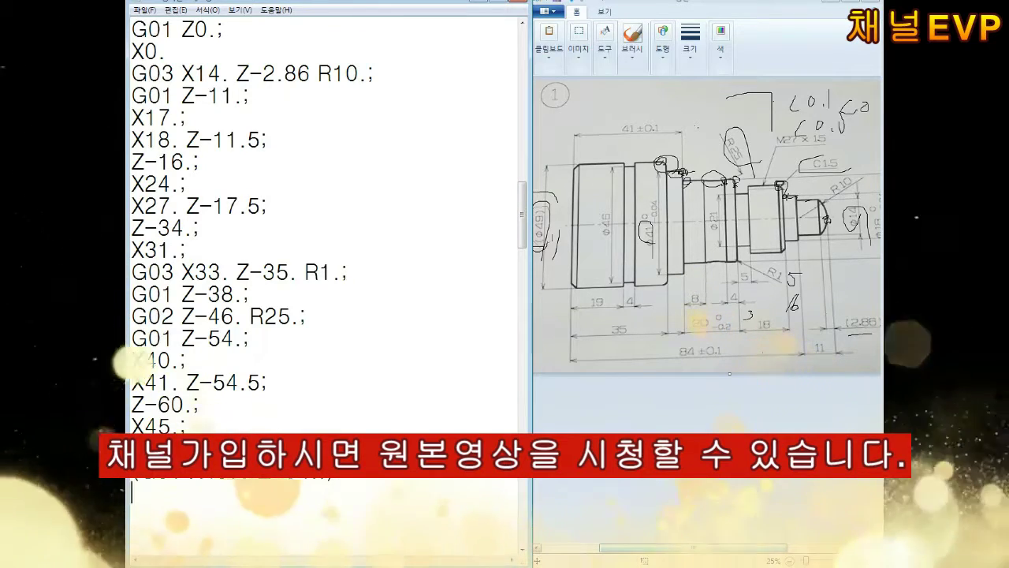
{"action": "type", "text": "G40"}
{"action": "key", "text": "Home"}
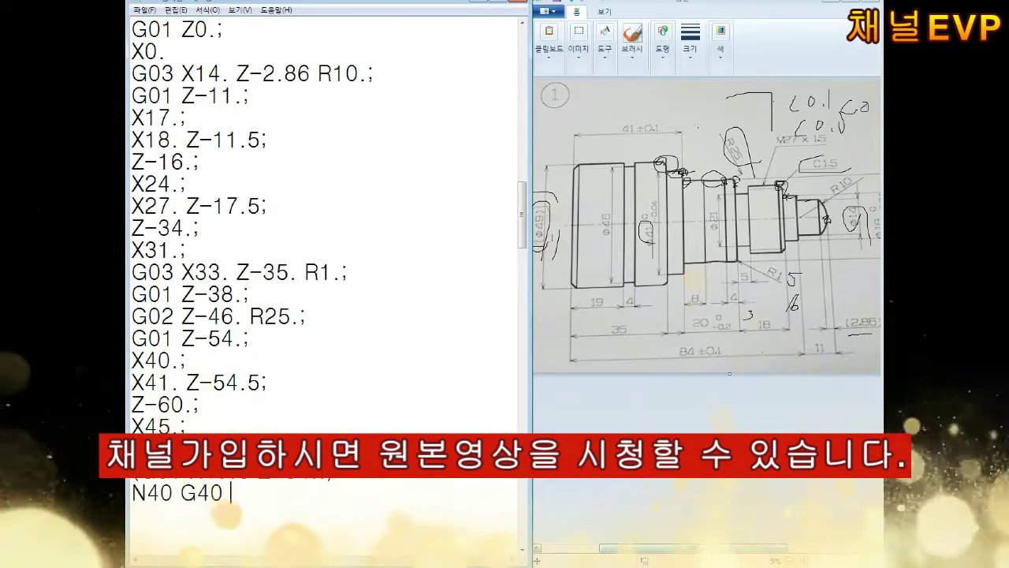
{"action": "type", "text": "G01 X52.;"}
{"action": "key", "text": "Return"}
{"action": "type", "text": "M09; G00 X"}
{"action": "type", "text": "150. Z150.;"}
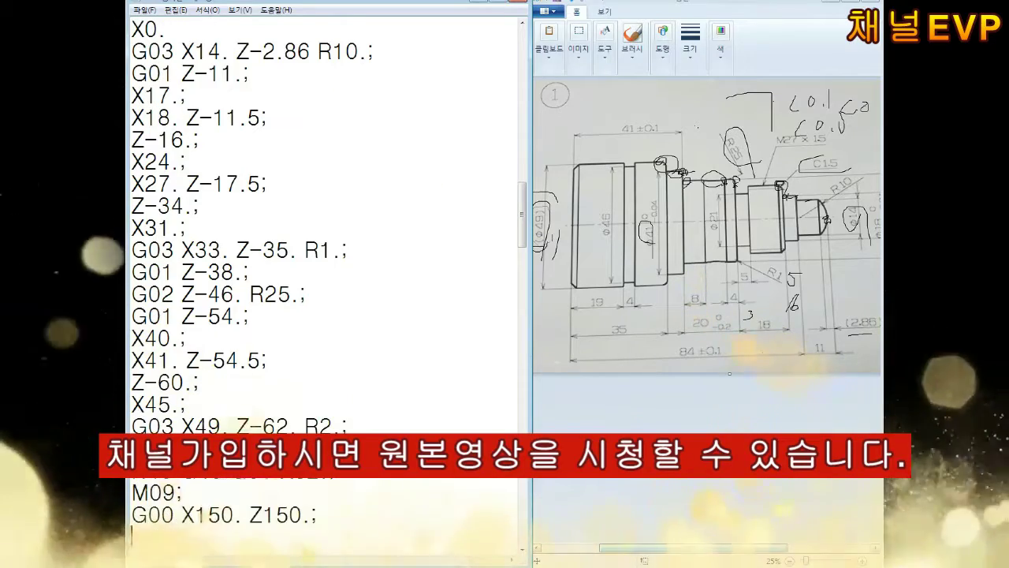
{"action": "key", "text": "Return"}
{"action": "type", "text": "M05;"}
{"action": "key", "text": "Return"}
{"action": "type", "text": "M01;"}
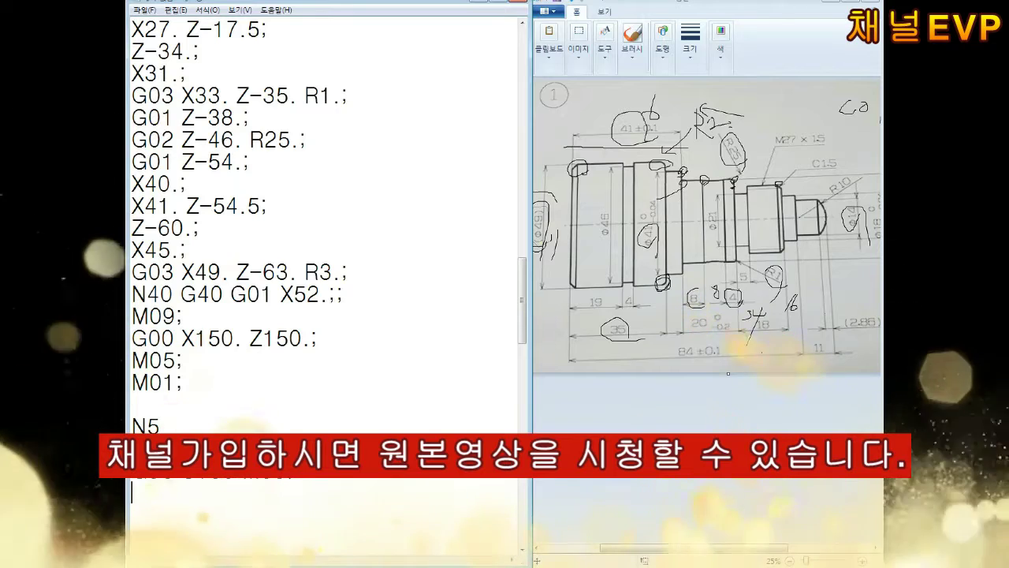
End the N5 G70 finishing block with its retract, M05 and M01 lines.
{"action": "scroll", "coordinate": [327, 236], "scroll_direction": "down", "scroll_amount": 1}
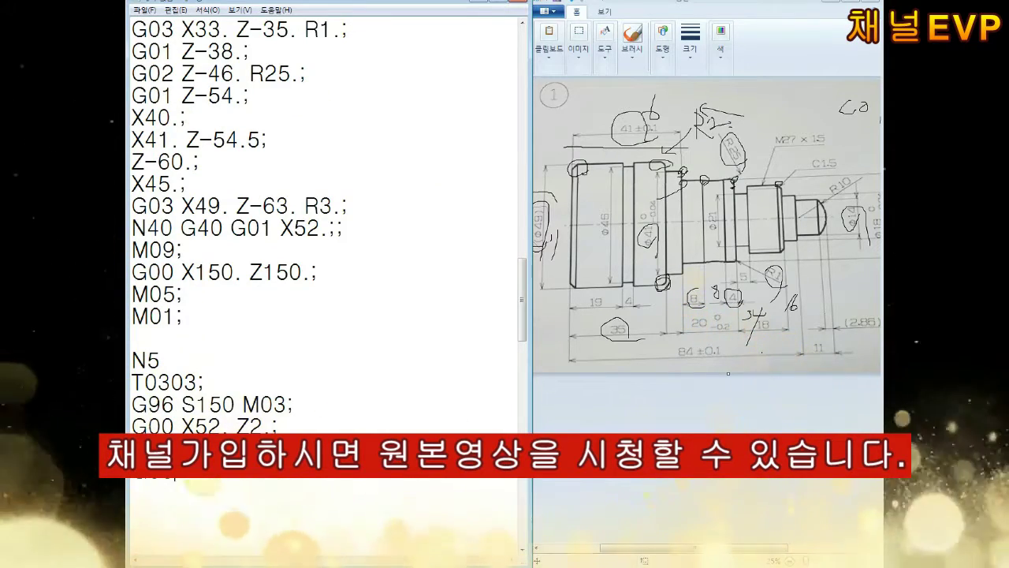
{"action": "type", "text": "G00 X150. Z150.;"}
{"action": "key", "text": "Return"}
{"action": "type", "text": "M05"}
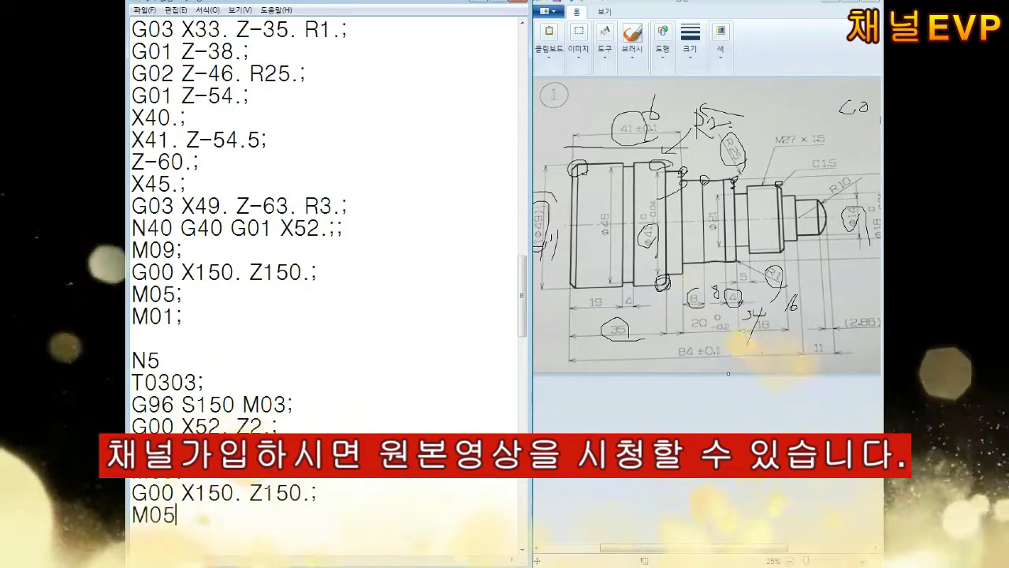
{"action": "type", "text": ";"}
{"action": "key", "text": "Return"}
{"action": "type", "text": "M01;"}
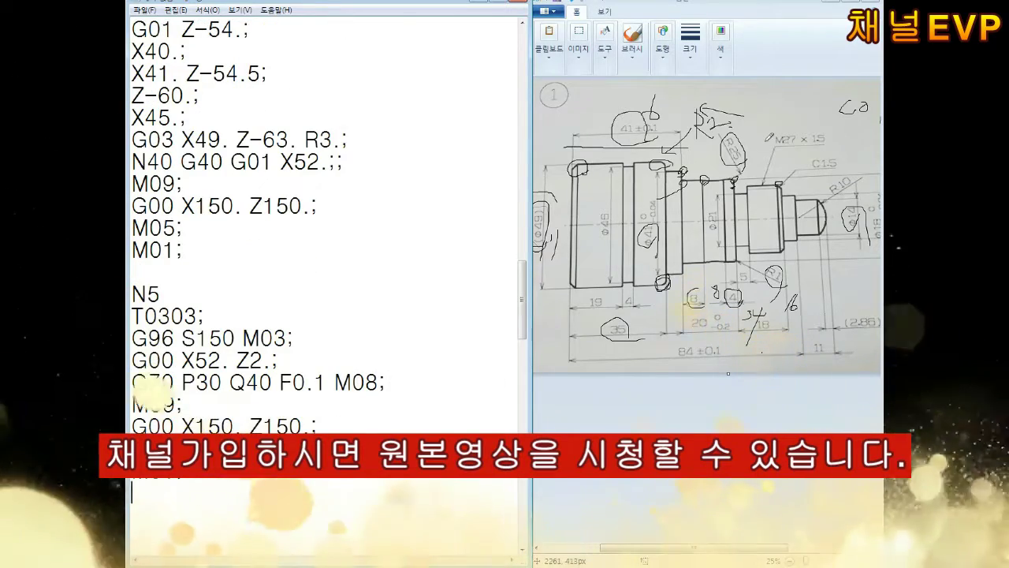
{"action": "key", "text": "Return"}
Start the N6 T0505 block with G96 S40 M03 and a rapid approach to X31. Z-33.
{"action": "type", "text": "N6; T0505;"}
{"action": "key", "text": "Return"}
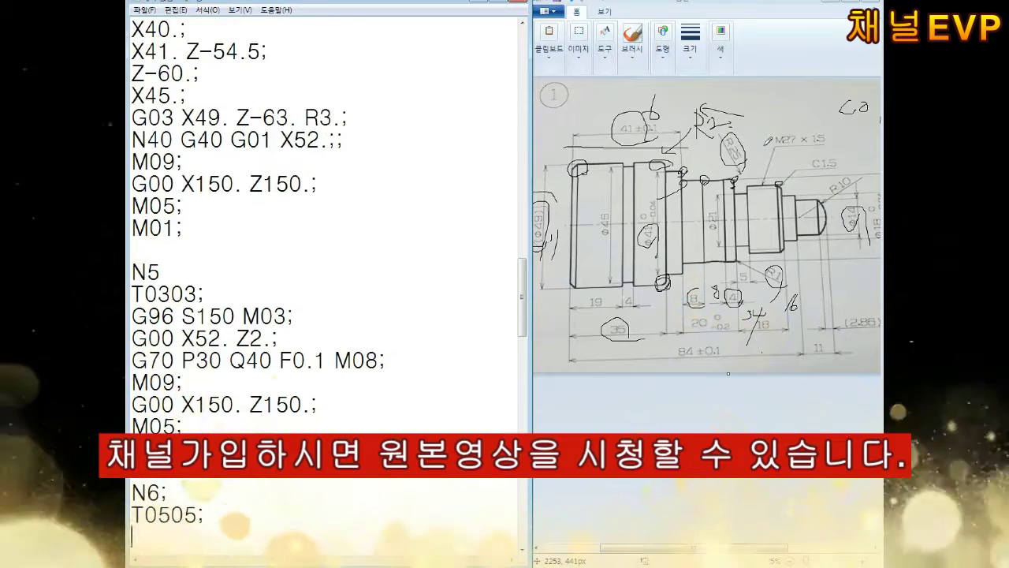
{"action": "key", "text": "Return"}
{"action": "type", "text": "G96 S40 M03;"}
{"action": "key", "text": "Return"}
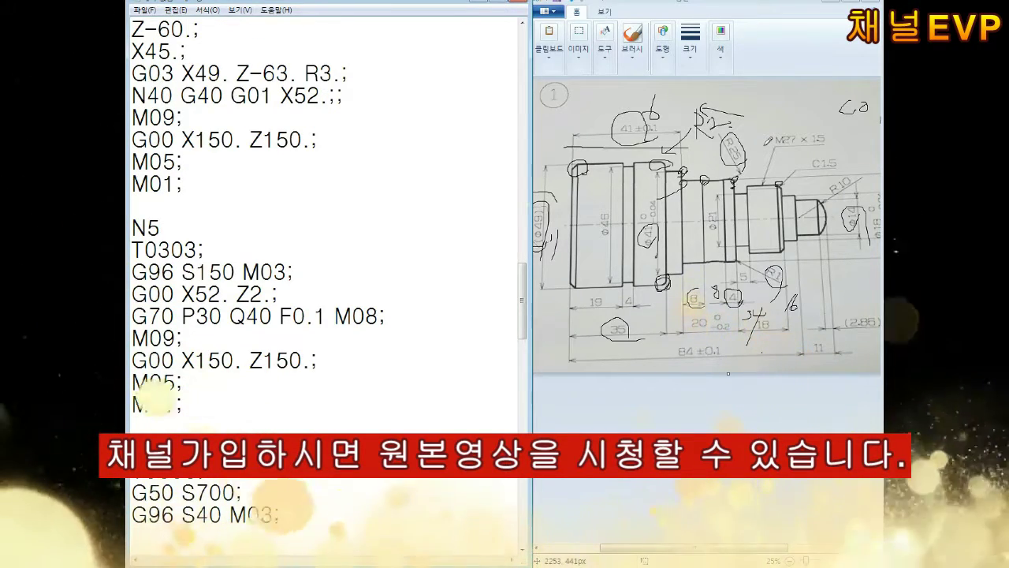
{"action": "type", "text": "X"}
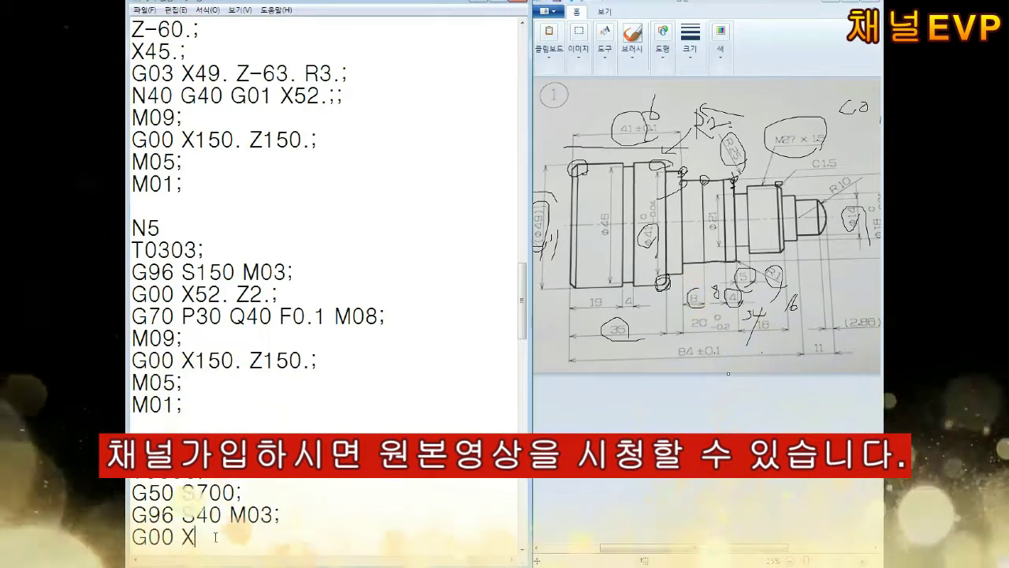
{"action": "type", "text": "29."}
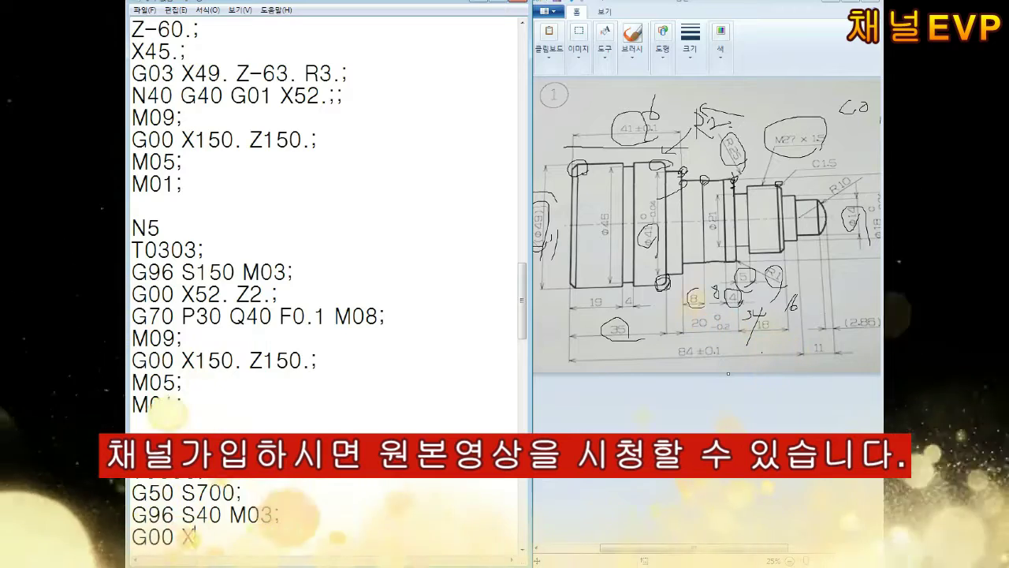
{"action": "key", "text": "BackSpace"}
{"action": "type", "text": "31."}
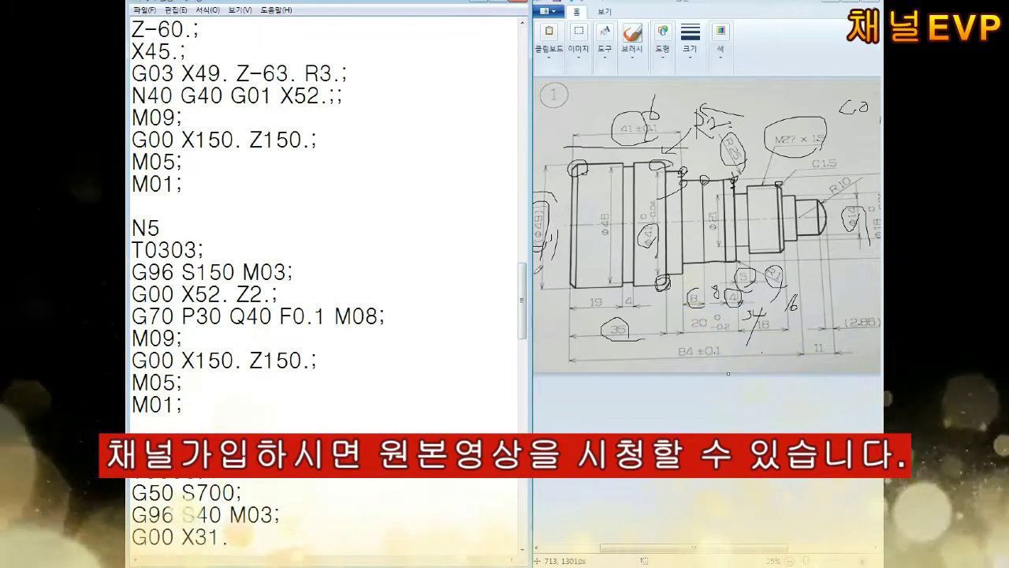
{"action": "key", "text": "BackSpace"}
{"action": "key", "text": "BackSpace"}
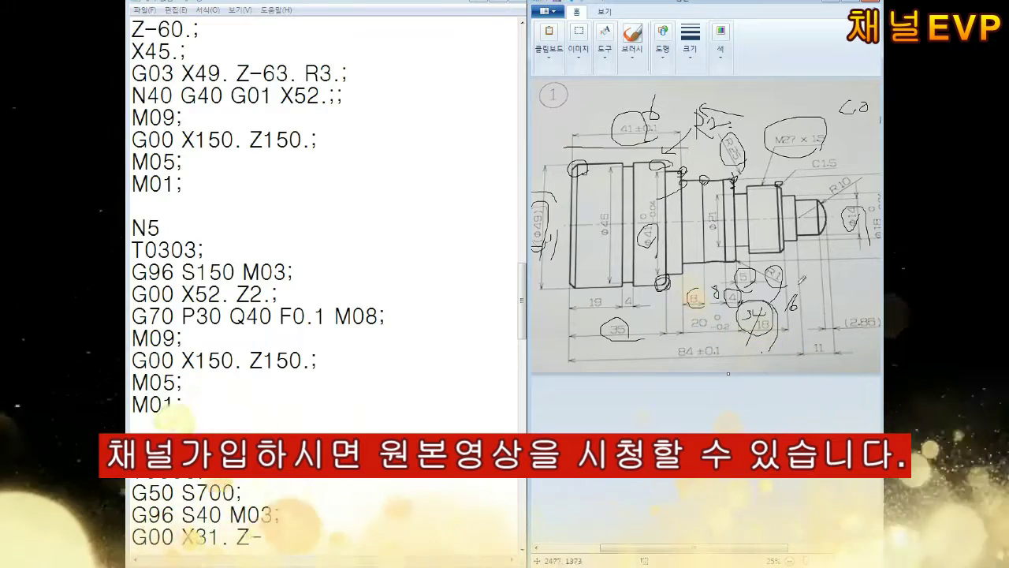
{"action": "type", "text": "33."}
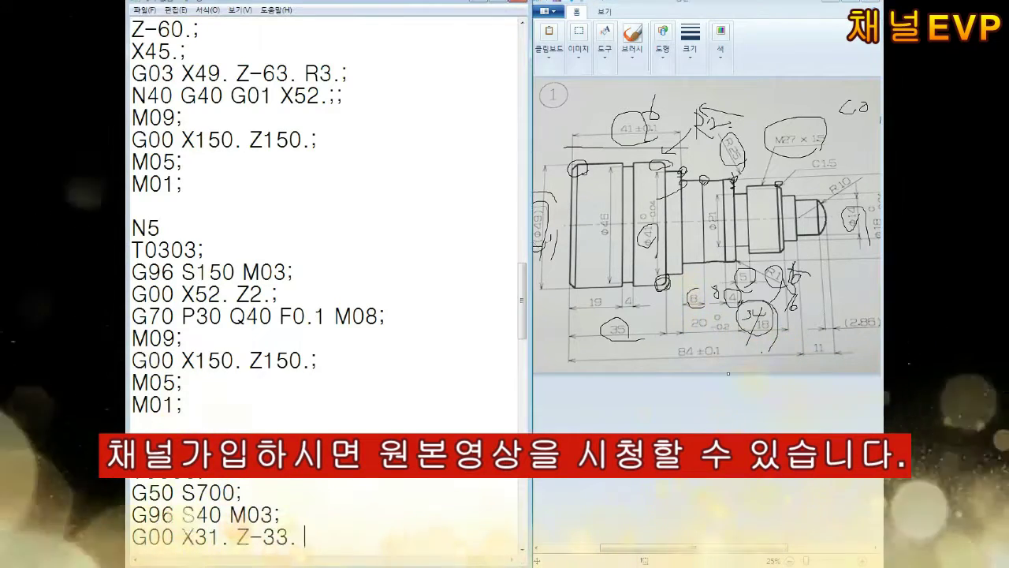
{"action": "key", "text": "Return"}
{"action": "key", "text": "Return"}
{"action": "key", "text": "Return"}
Plunge to X21. at F0.1 with M08, dwell, retract, then move to Z-34. at F0.1.
{"action": "type", "text": "X21. F0.1"}
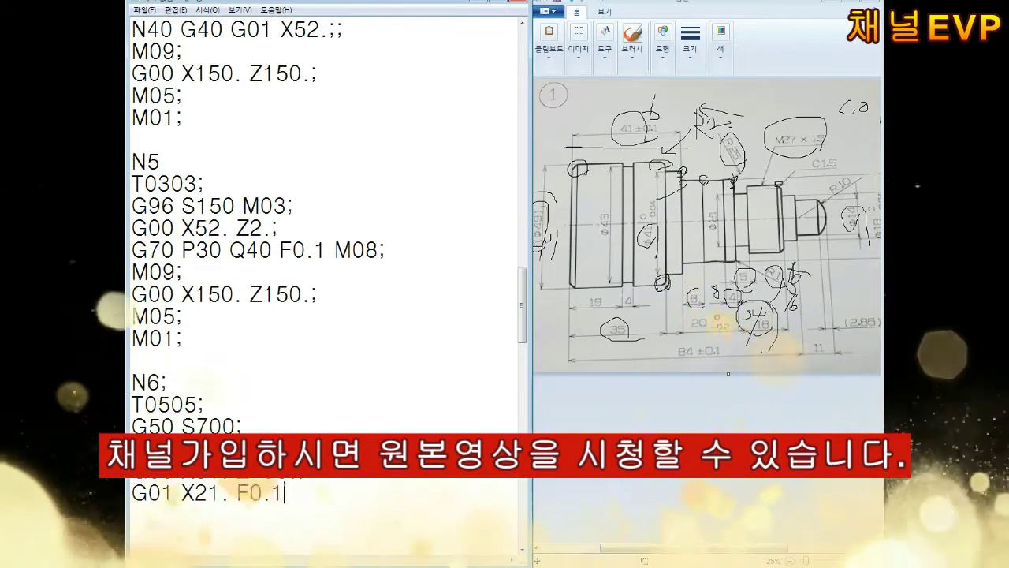
{"action": "type", "text": " M08; G04 X1.;"}
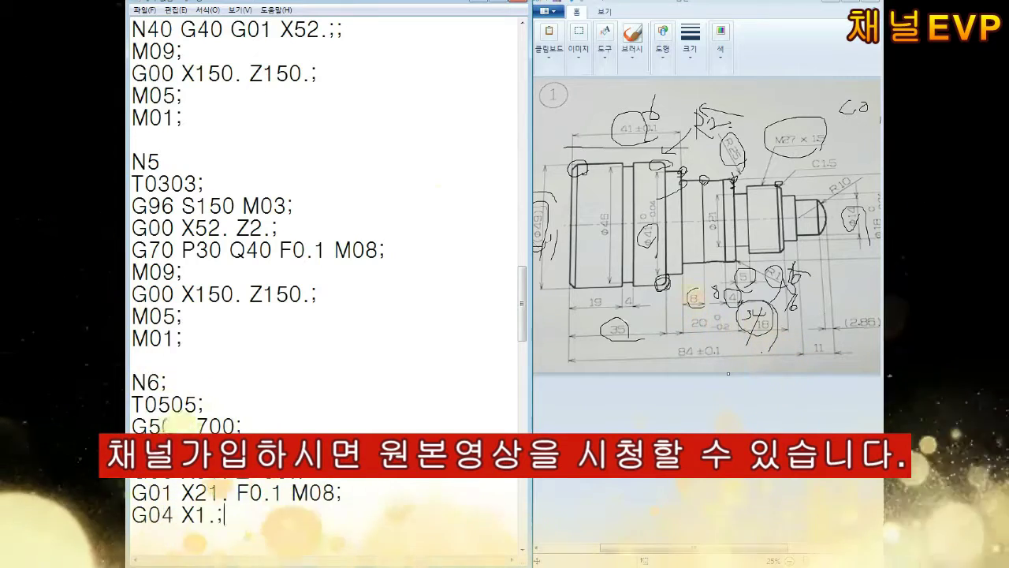
{"action": "key", "text": "Return"}
{"action": "key", "text": "Return"}
{"action": "type", "text": "1. F0.3;"}
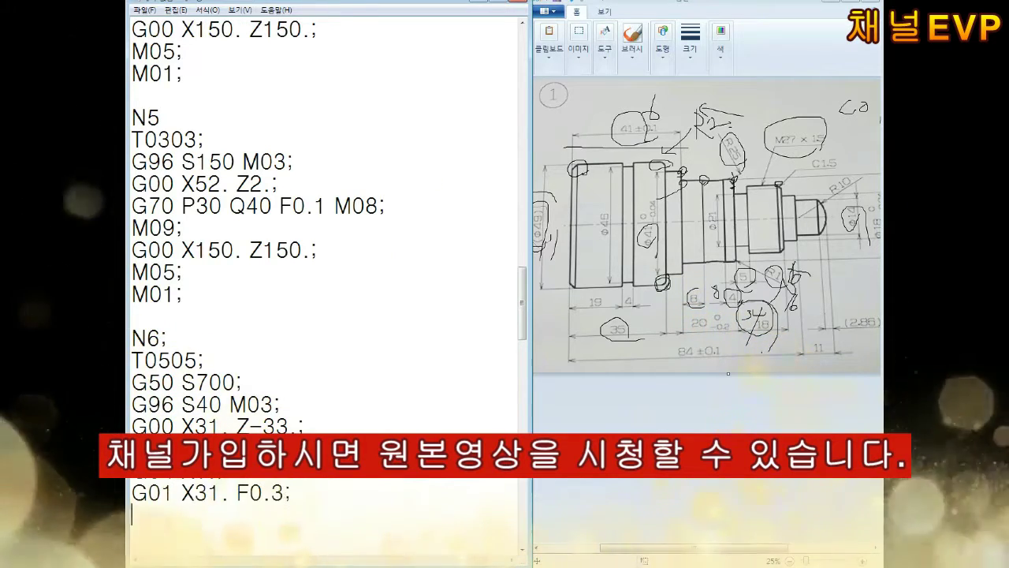
{"action": "key", "text": "Return"}
{"action": "type", "text": "Z-34.; (W-1."}
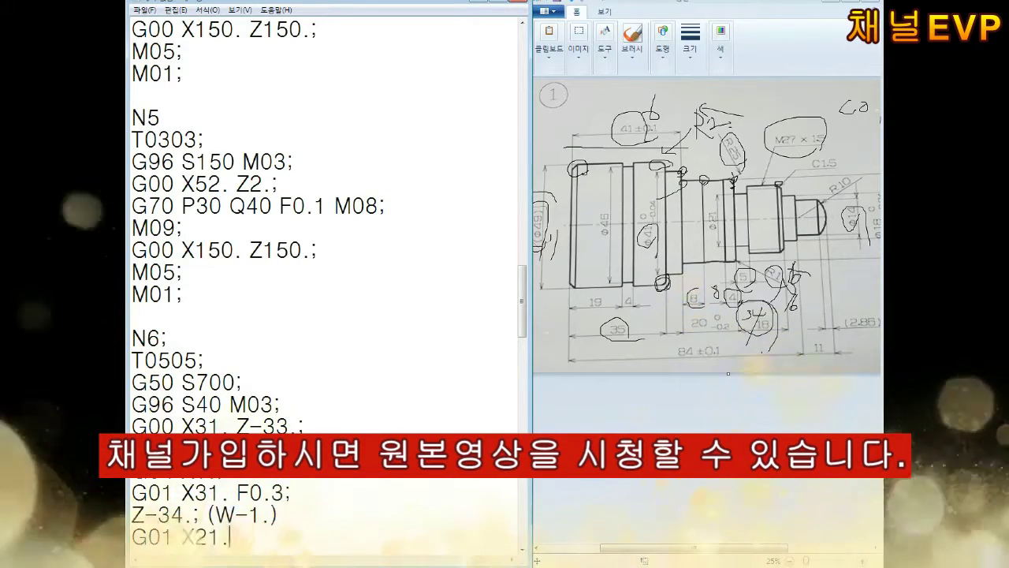
{"action": "type", "text": "  F0.1;"}
{"action": "key", "text": "Return"}
Add the second X1. dwell and the G01 X31. F0.3 retract.
{"action": "key", "text": "BackSpace"}
{"action": "key", "text": "BackSpace"}
{"action": "type", "text": "1.;"}
{"action": "key", "text": "Return"}
{"action": "type", "text": "G01 X3"}
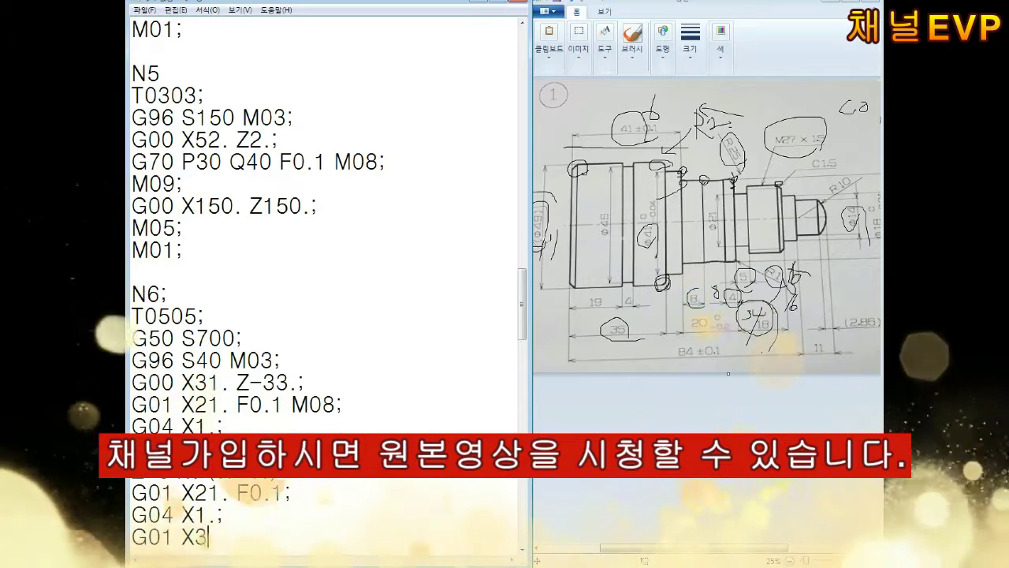
{"action": "type", "text": "1. F.03;"}
{"action": "key", "text": "Return"}
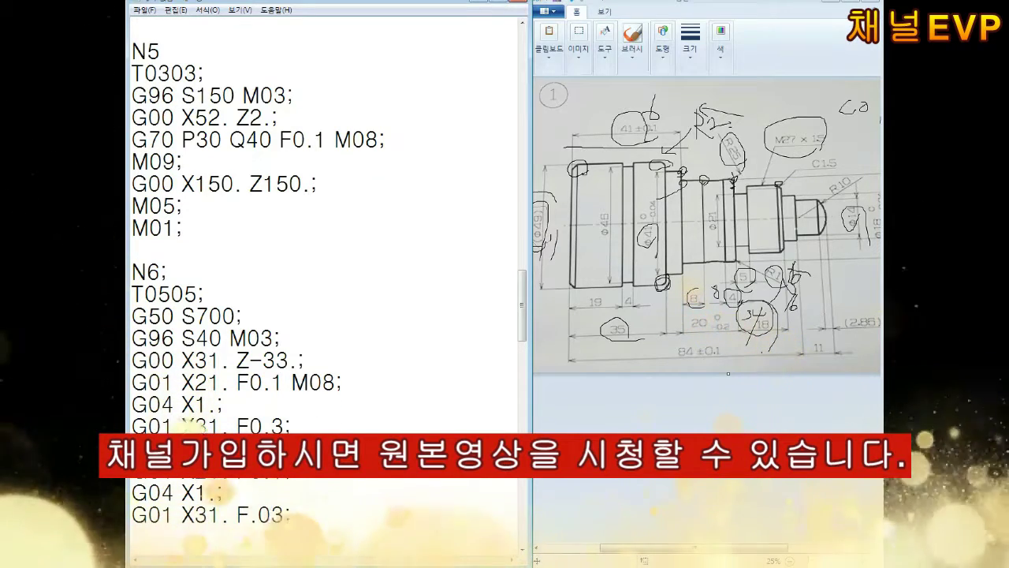
{"action": "key", "text": "BackSpace"}
{"action": "key", "text": "BackSpace"}
{"action": "key", "text": "BackSpace"}
{"action": "type", "text": "0.3;"}
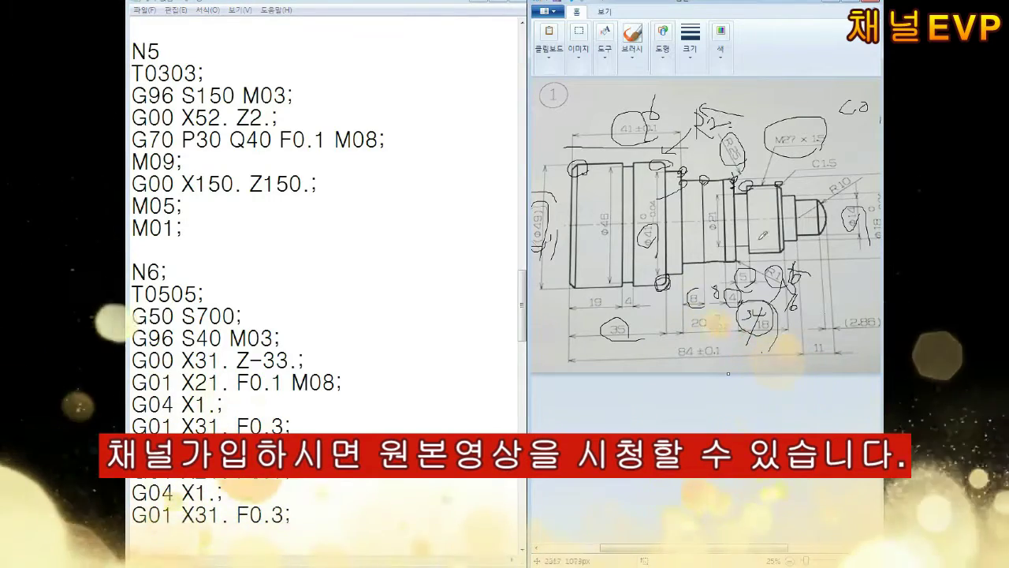
Enclose the final G01 X31. F0.3 retract line in parentheses as a comment.
{"action": "left_click_drag", "start_coordinate": [293, 514], "coordinate": [140, 272]}
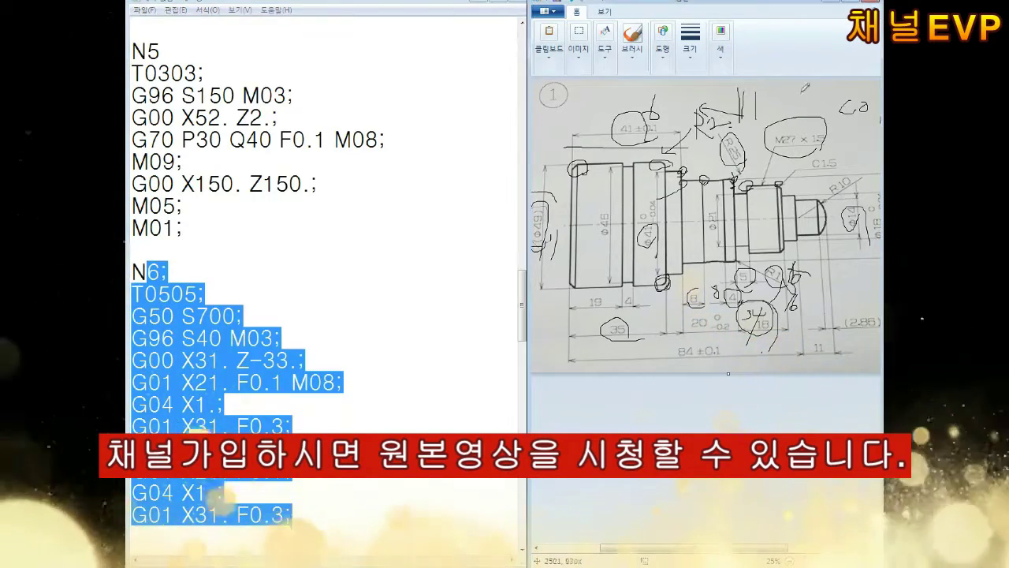
{"action": "left_click", "coordinate": [355, 519]}
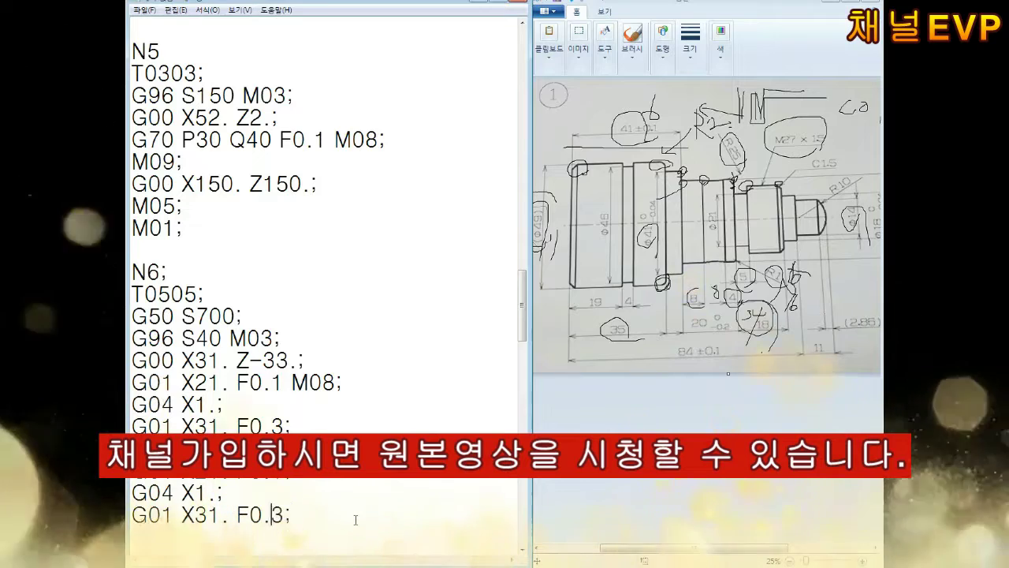
{"action": "key", "text": "Left"}
{"action": "key", "text": "Left"}
{"action": "key", "text": "Left"}
{"action": "left_click", "coordinate": [183, 515]}
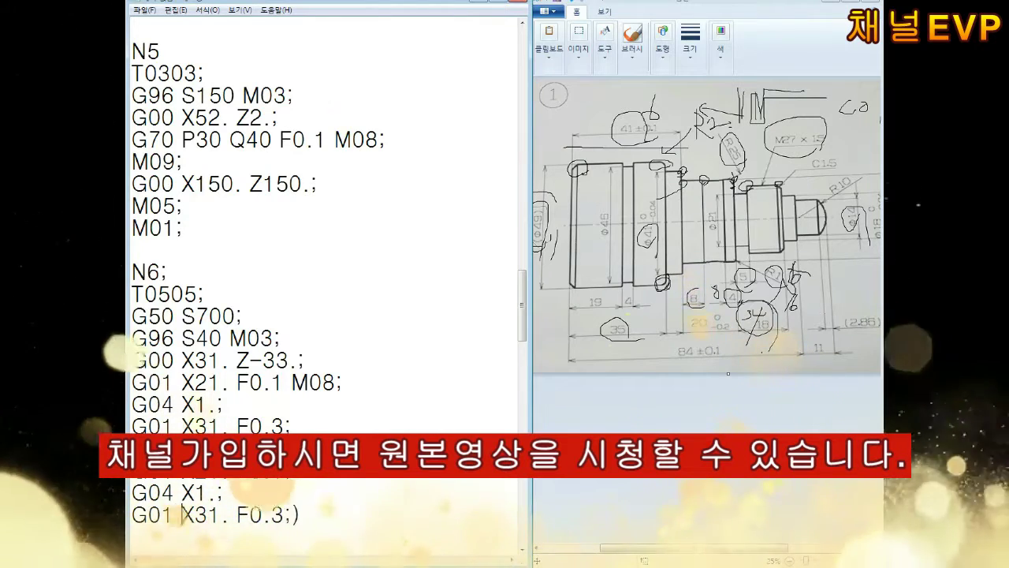
{"action": "key", "text": "Up"}
{"action": "key", "text": "Home"}
{"action": "key", "text": "Right"}
{"action": "key", "text": "shift+End"}
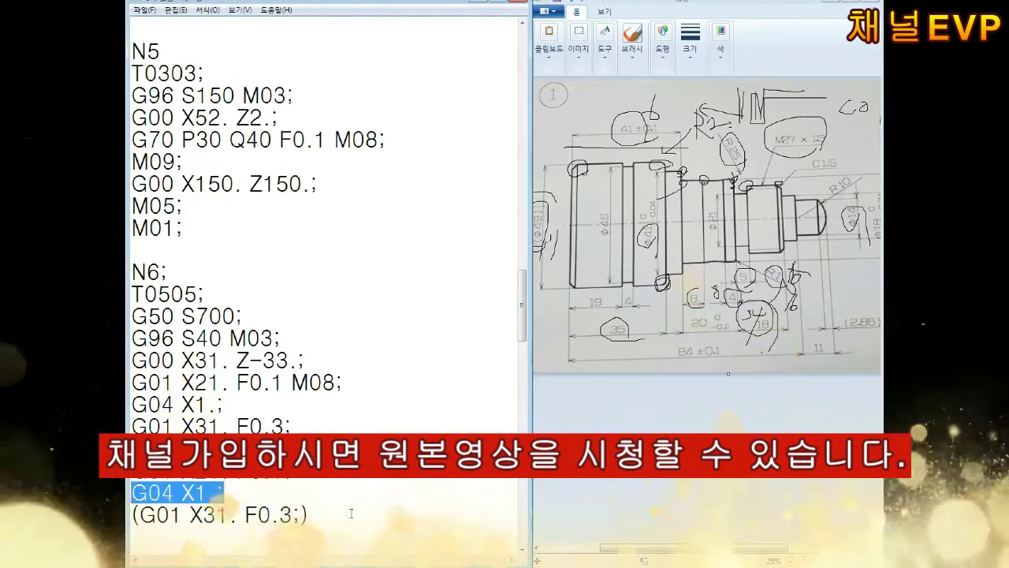
{"action": "key", "text": "ctrl+End"}
{"action": "key", "text": "Return"}
Add chamfer moves Z-33., X24., X27. Z-31.5, X28., then M09, G00 X150. Z150., M05, M01.
{"action": "type", "text": "Z-33.;"}
{"action": "key", "text": "Return"}
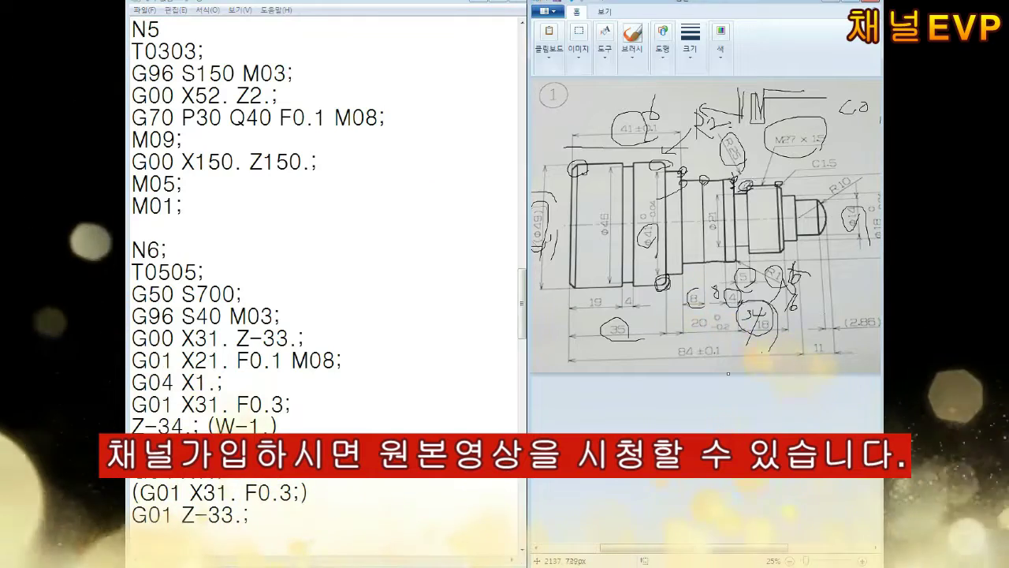
{"action": "type", "text": "X"}
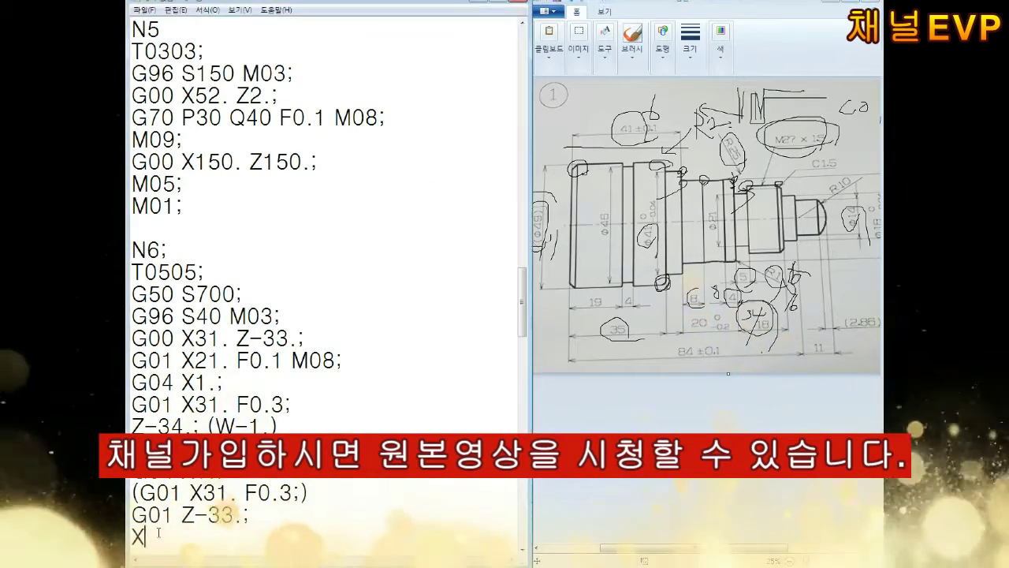
{"action": "type", "text": "24.;"}
{"action": "key", "text": "Return"}
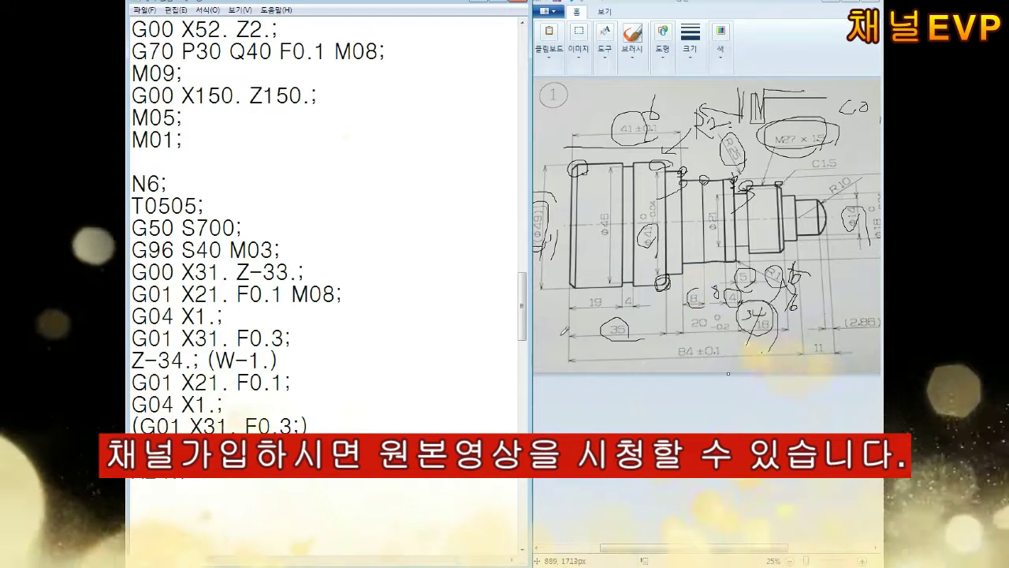
{"action": "type", "text": "X27. Z-31"}
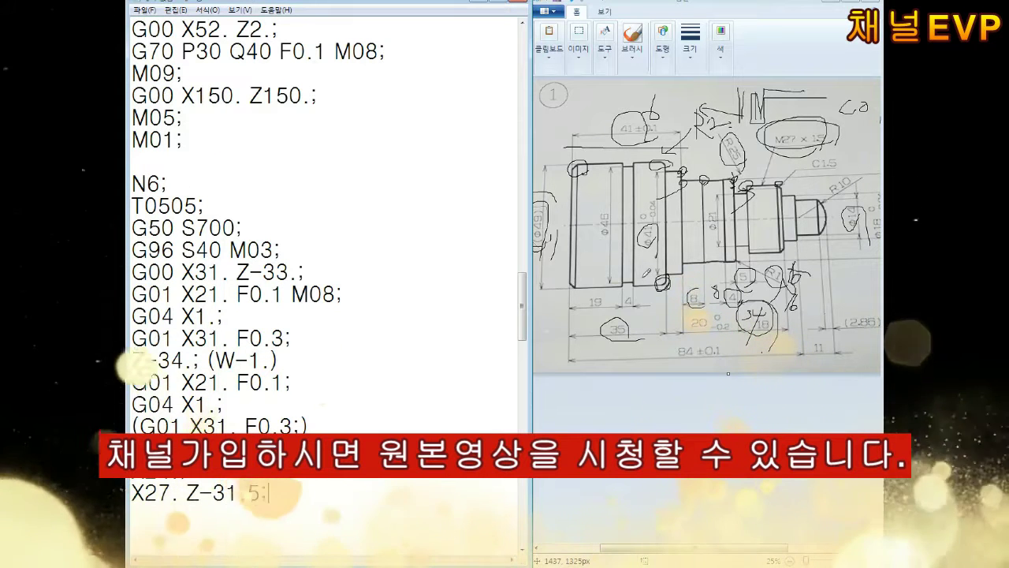
{"action": "type", "text": ".5;"}
{"action": "key", "text": "Return"}
{"action": "type", "text": "X31."}
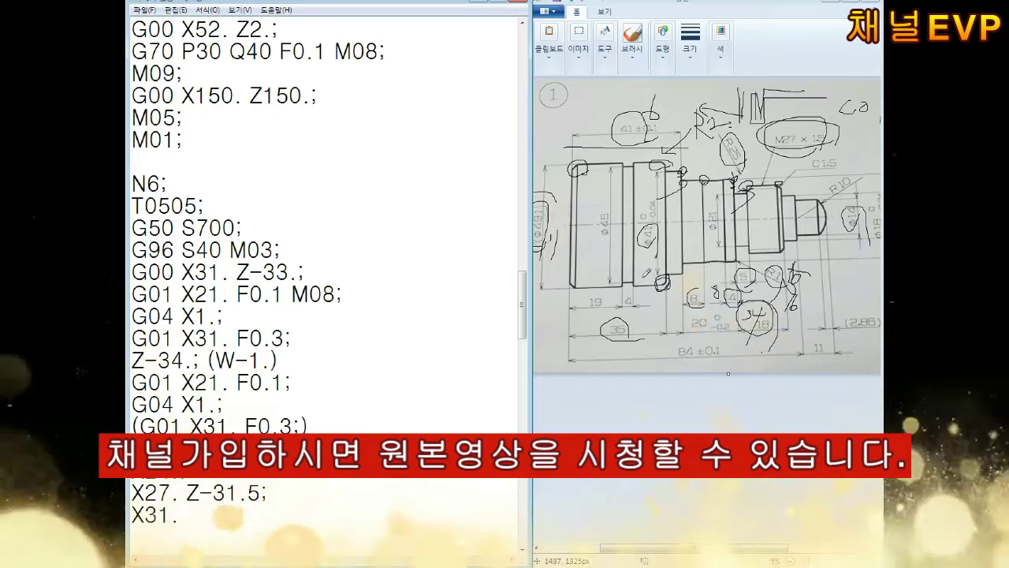
{"action": "key", "text": "BackSpace"}
{"action": "key", "text": "BackSpace"}
{"action": "key", "text": "BackSpace"}
{"action": "type", "text": "28.; M09; G00 X"}
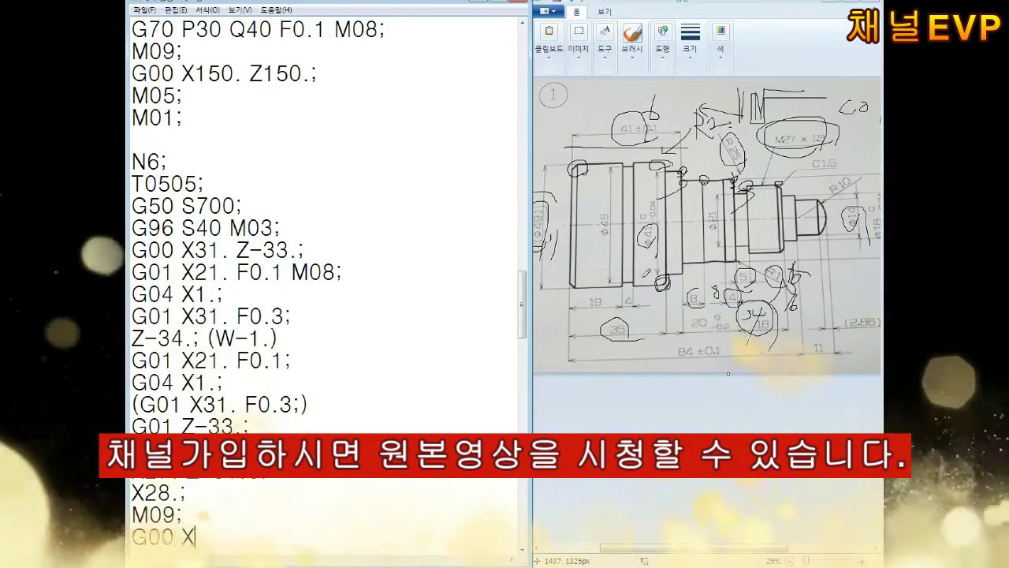
{"action": "type", "text": "150. Z150.; M05; M01;"}
{"action": "left_click_drag", "start_coordinate": [213, 404], "coordinate": [269, 404]}
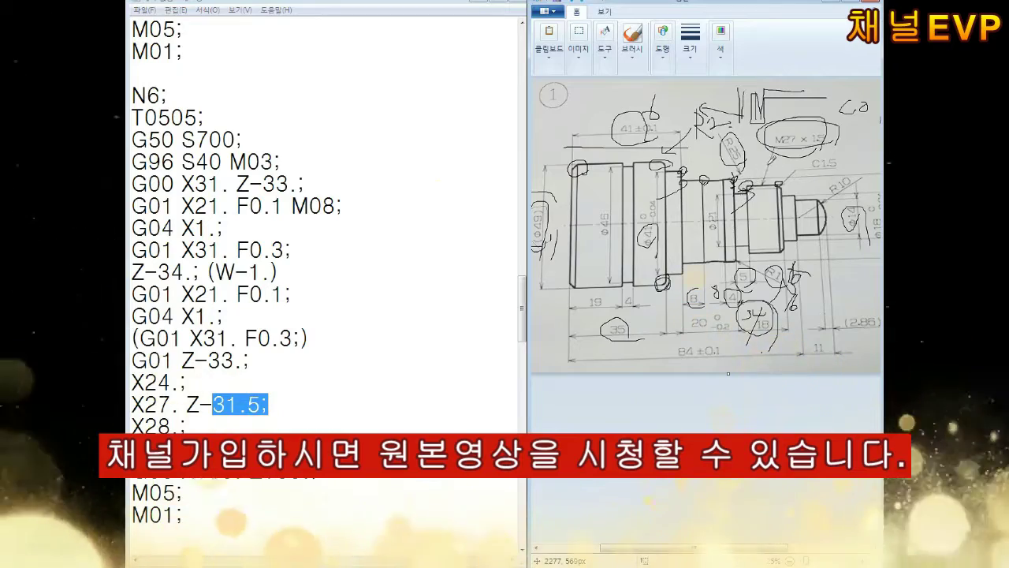
{"action": "left_click", "coordinate": [251, 512]}
Add the N6 T0707 threading block: G97 S1000 M03, Z2., G92 X26.5 Z-31.5 F1.5.
{"action": "type", "text": "N6"}
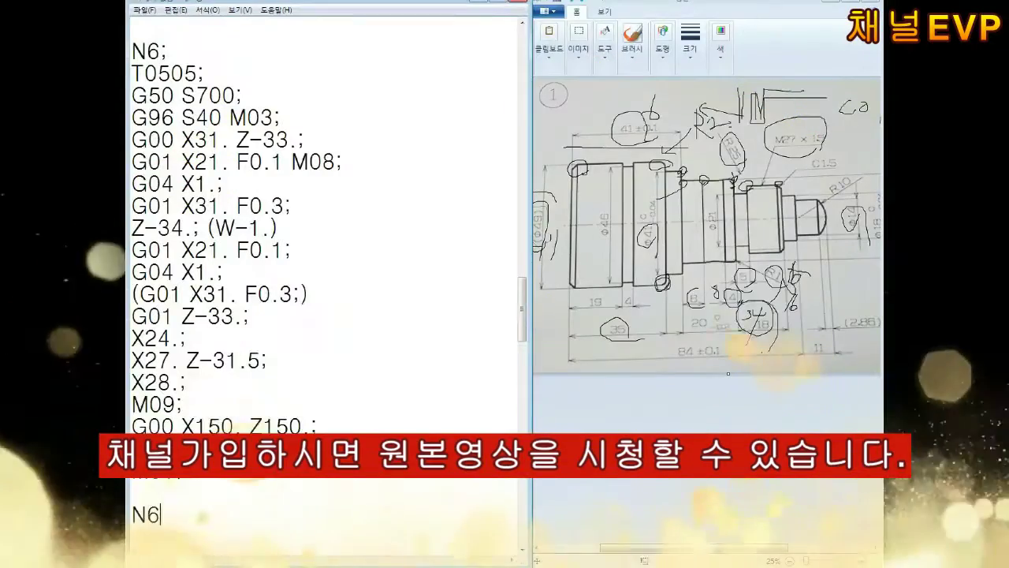
{"action": "type", "text": ";"}
{"action": "key", "text": "Return"}
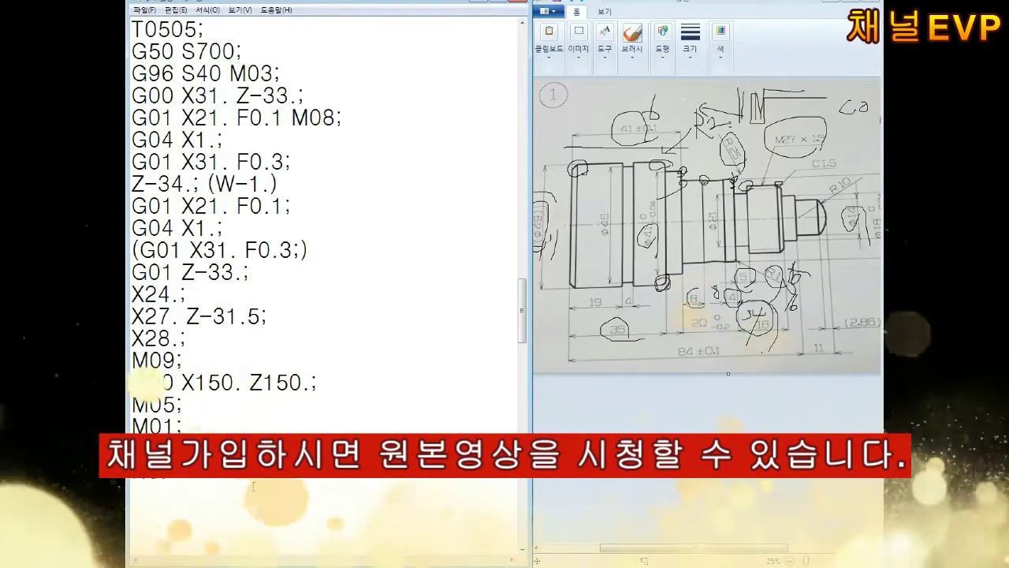
{"action": "type", "text": "T0707;"}
{"action": "key", "text": "Return"}
{"action": "type", "text": "G97 S10"}
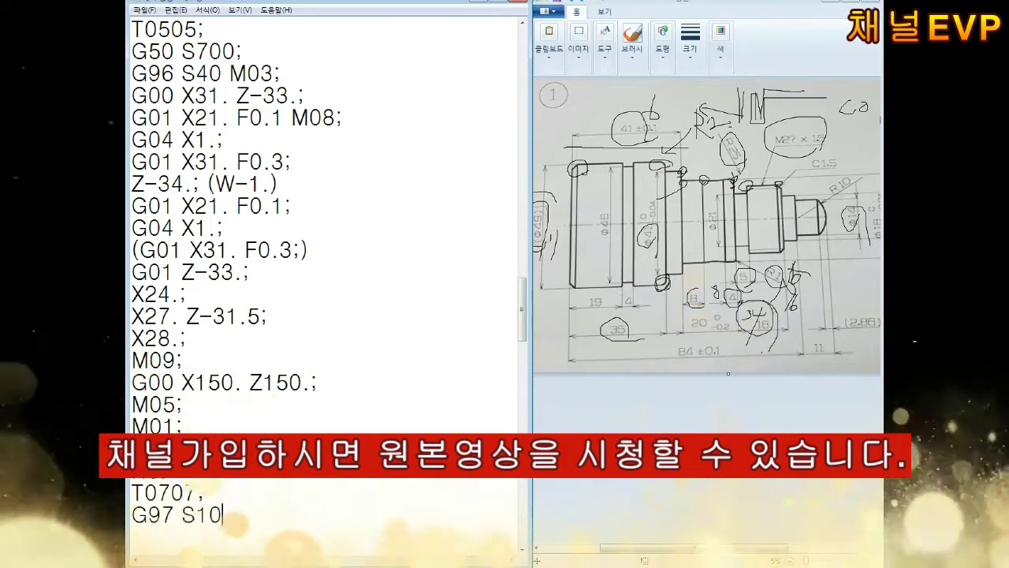
{"action": "type", "text": "00 M03;"}
{"action": "scroll", "coordinate": [365, 407], "scroll_direction": "down", "scroll_amount": 1}
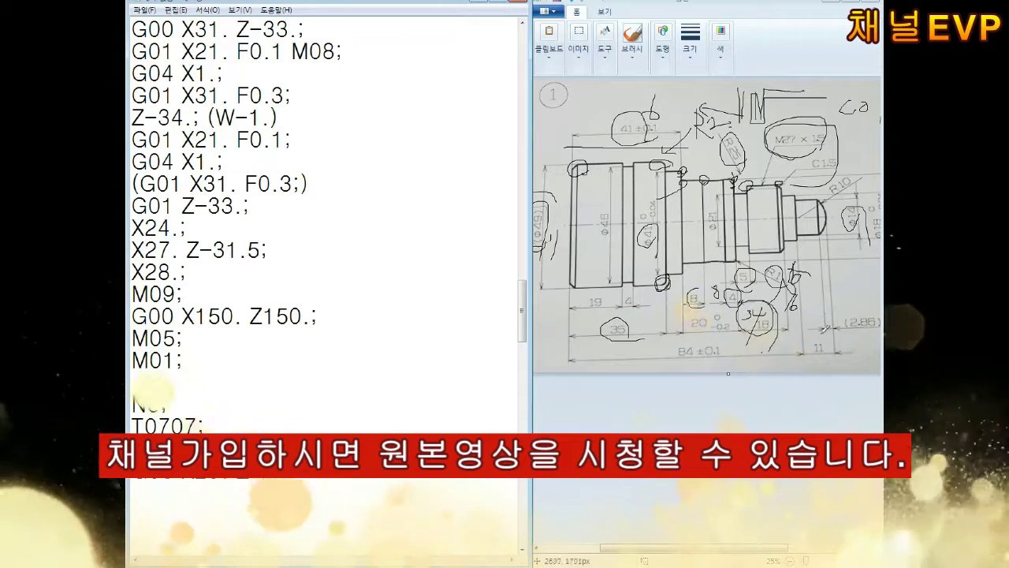
{"action": "type", "text": "Z2.;"}
{"action": "key", "text": "Return"}
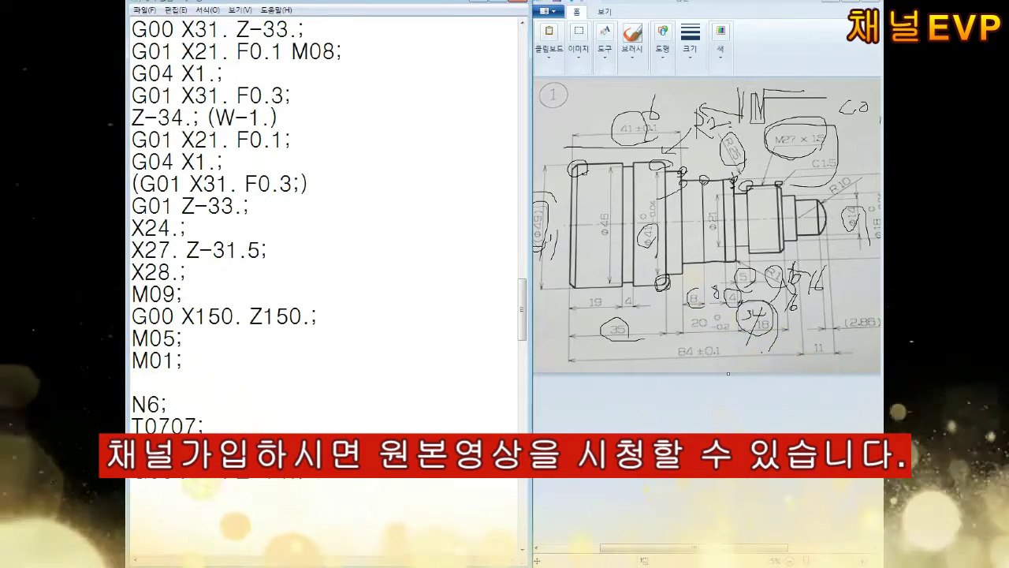
{"action": "type", "text": "G92 X"}
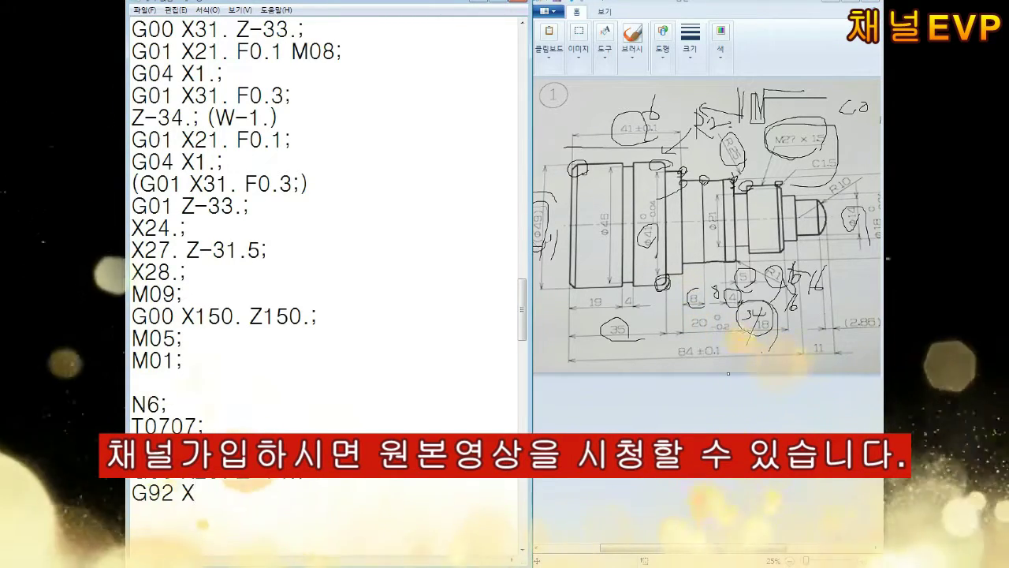
{"action": "type", "text": "26.5 Z-"}
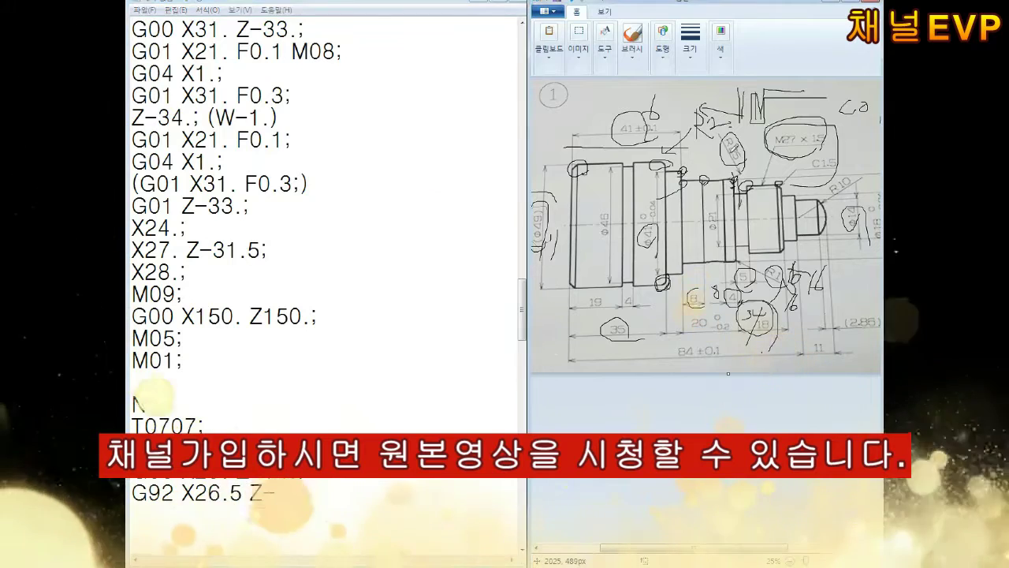
{"action": "type", "text": "31"}
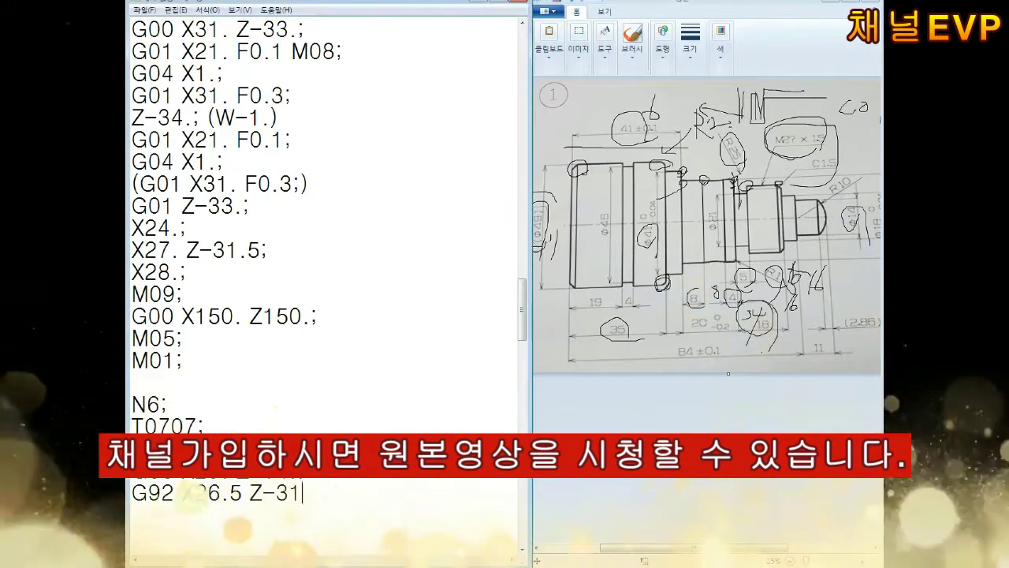
{"action": "type", "text": ".5 F1.5"}
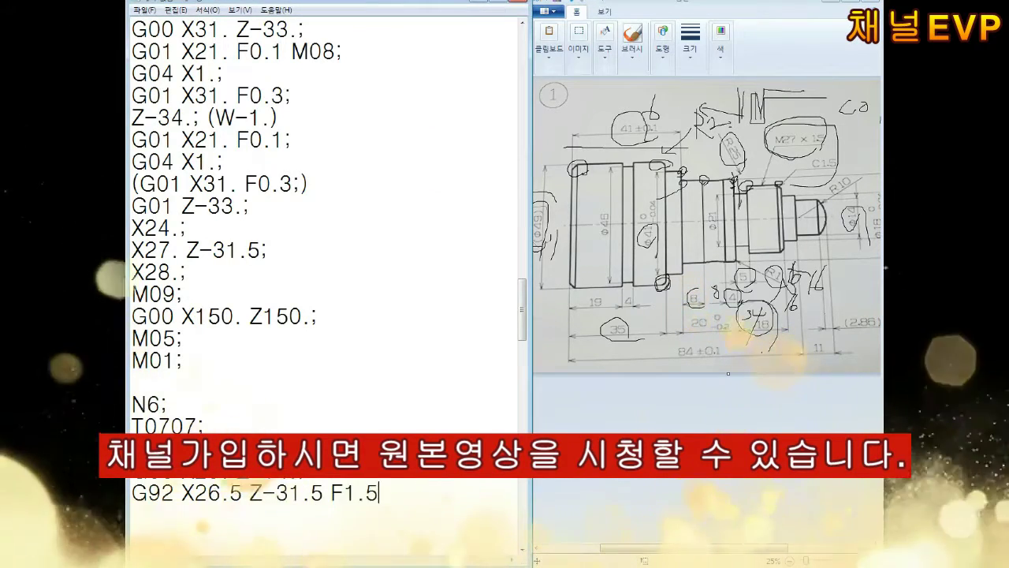
{"action": "key", "text": "Return"}
{"action": "key", "text": "Return"}
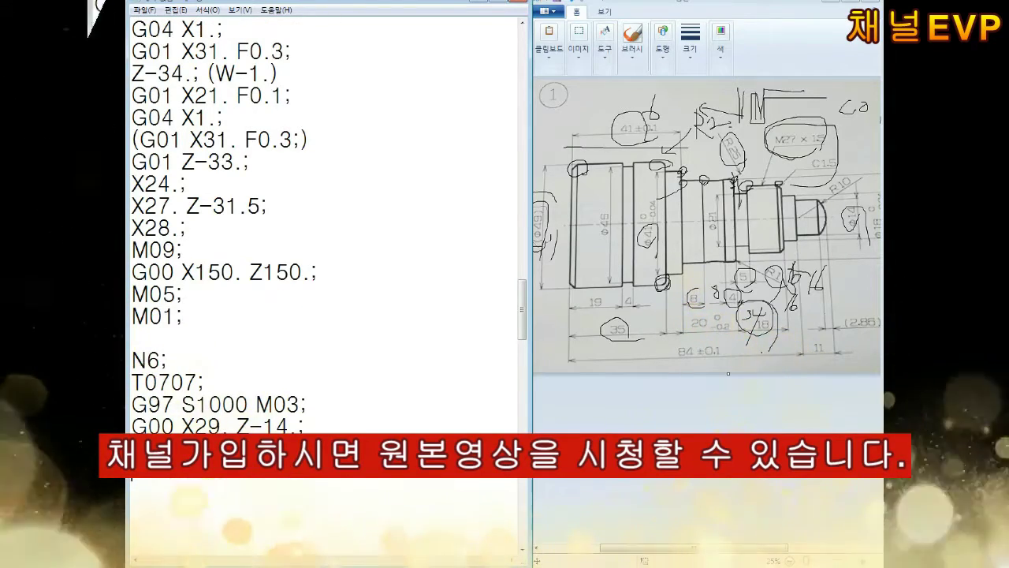
Add the X25.5 and X25.2 threading passes followed by M09, M05 and M01.
{"action": "type", "text": "X"}
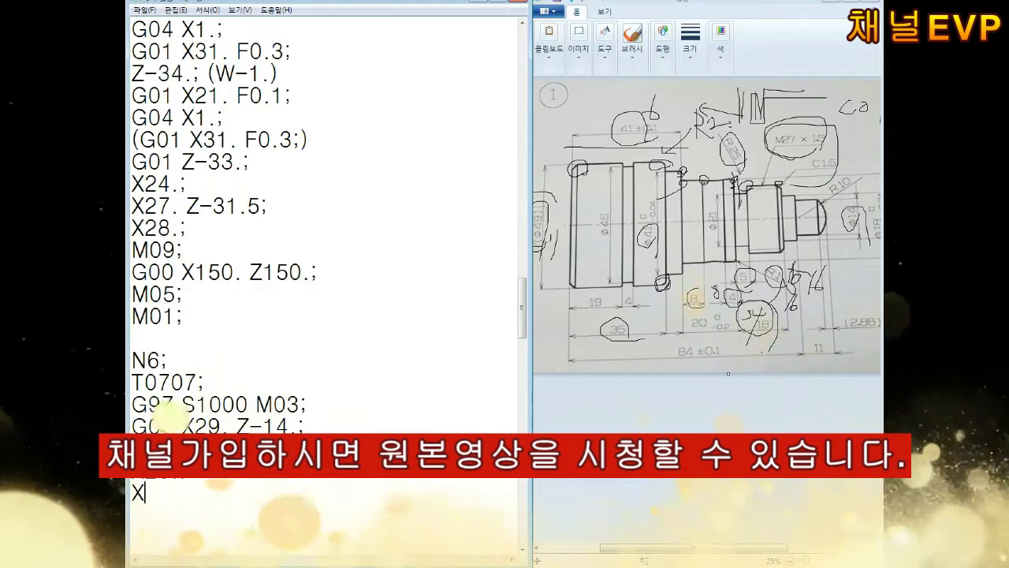
{"action": "type", "text": "25.5;"}
{"action": "scroll", "coordinate": [323, 284], "scroll_direction": "down", "scroll_amount": 1}
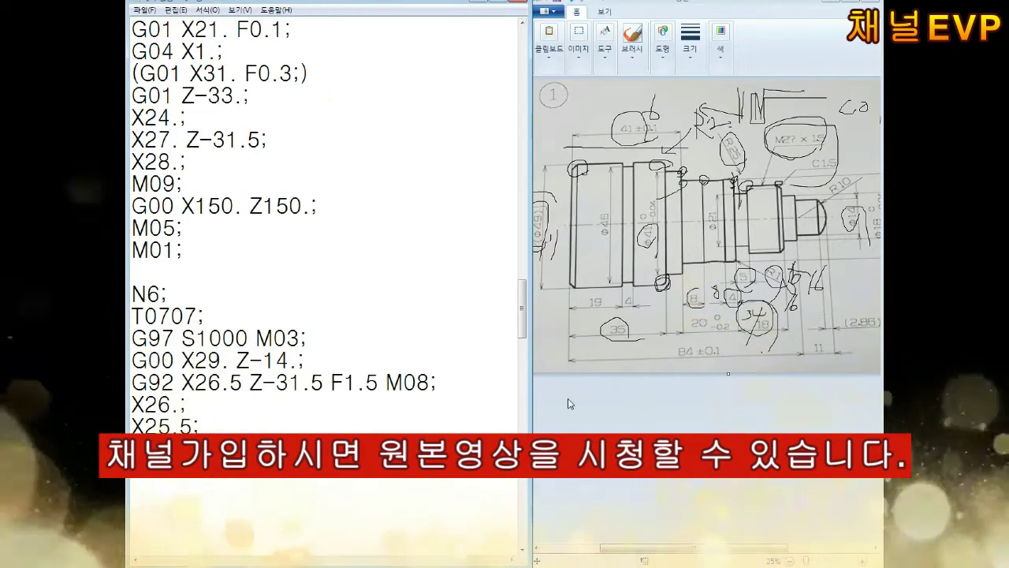
{"action": "type", "text": "X25.2"}
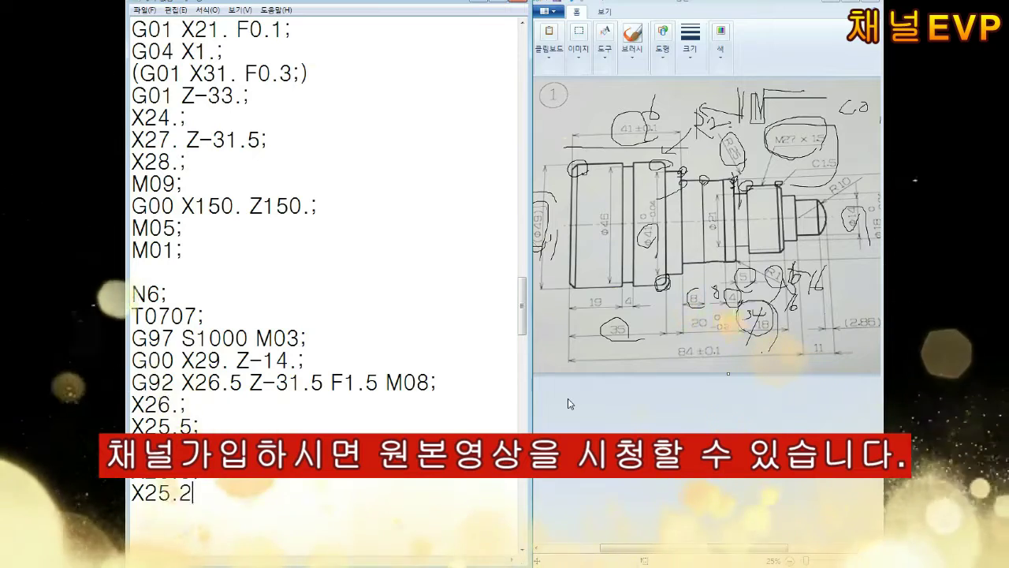
{"action": "type", "text": ";"}
{"action": "key", "text": "Return"}
{"action": "left_click_drag", "start_coordinate": [145, 404], "coordinate": [200, 492]}
{"action": "left_click_drag", "start_coordinate": [131, 492], "coordinate": [276, 502]}
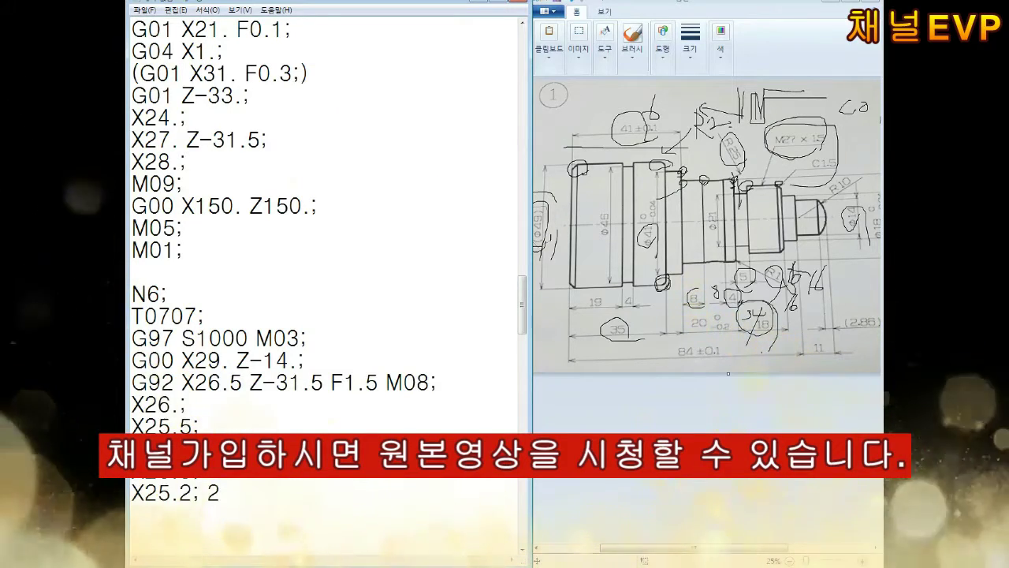
{"action": "type", "text": "7-1.8=25.2"}
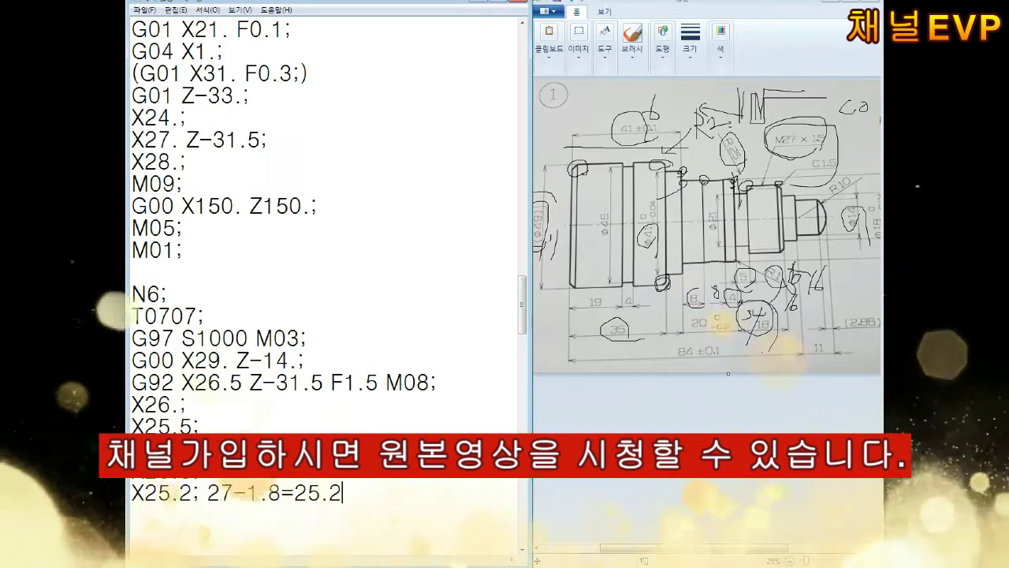
{"action": "key", "text": "Return"}
{"action": "type", "text": "M09"}
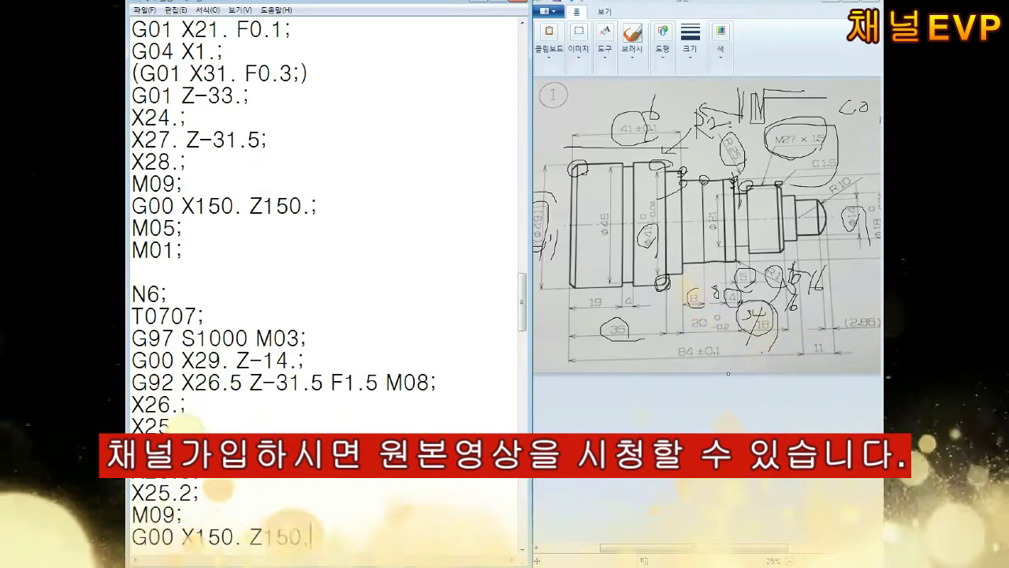
{"action": "type", "text": ";"}
{"action": "key", "text": "Return"}
{"action": "type", "text": "M05;"}
{"action": "key", "text": "Return"}
{"action": "type", "text": "M01;  "}
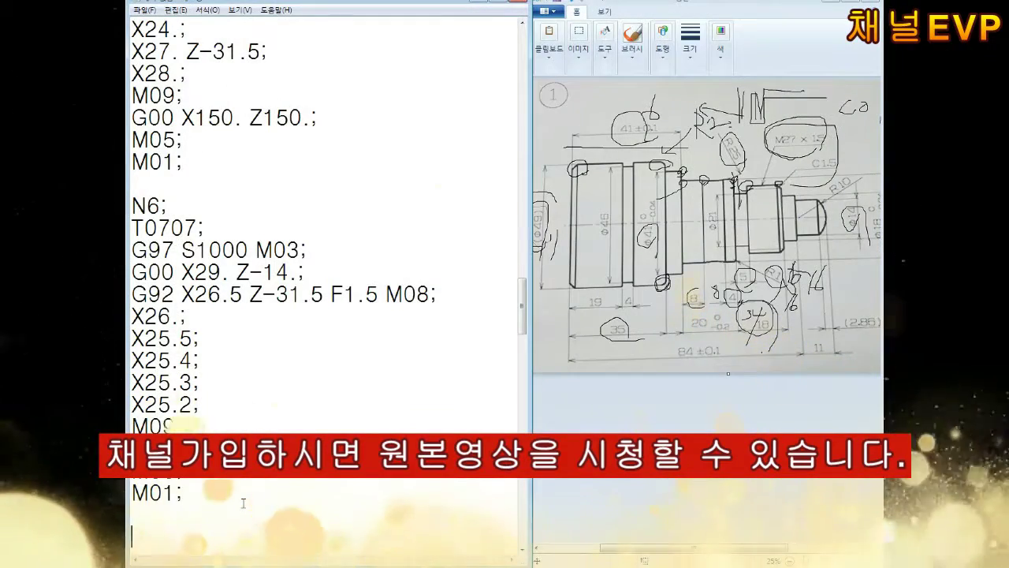
{"action": "type", "text": "T0303;"}
Write the T0303 pass with G97 S2000 M03, G00 X26.7 Z-14. and G01 Z-31.5 F0.1 M08.
{"action": "key", "text": "Return"}
{"action": "type", "text": "G97 S2000 M03"}
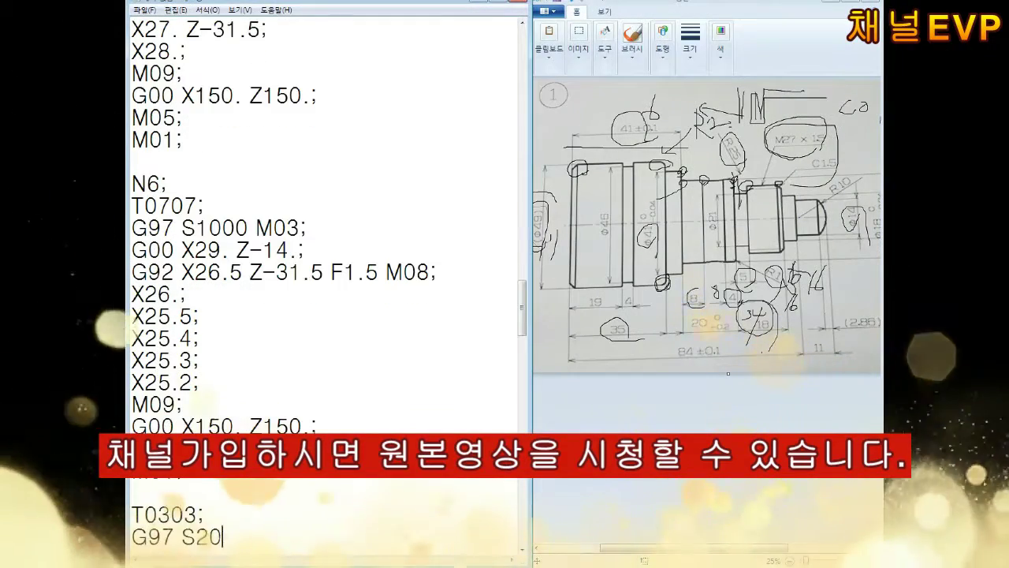
{"action": "type", "text": ";"}
{"action": "key", "text": "Return"}
{"action": "type", "text": "G00 X26.7 Z-1"}
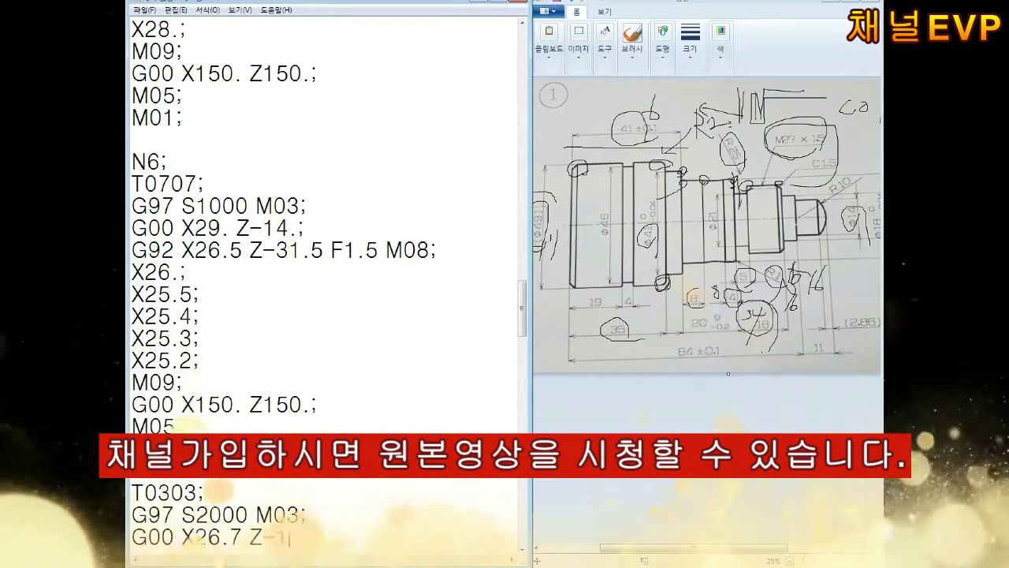
{"action": "type", "text": "4.;"}
{"action": "key", "text": "Return"}
{"action": "type", "text": "G01 Z-31.5 F0.1 M08"}
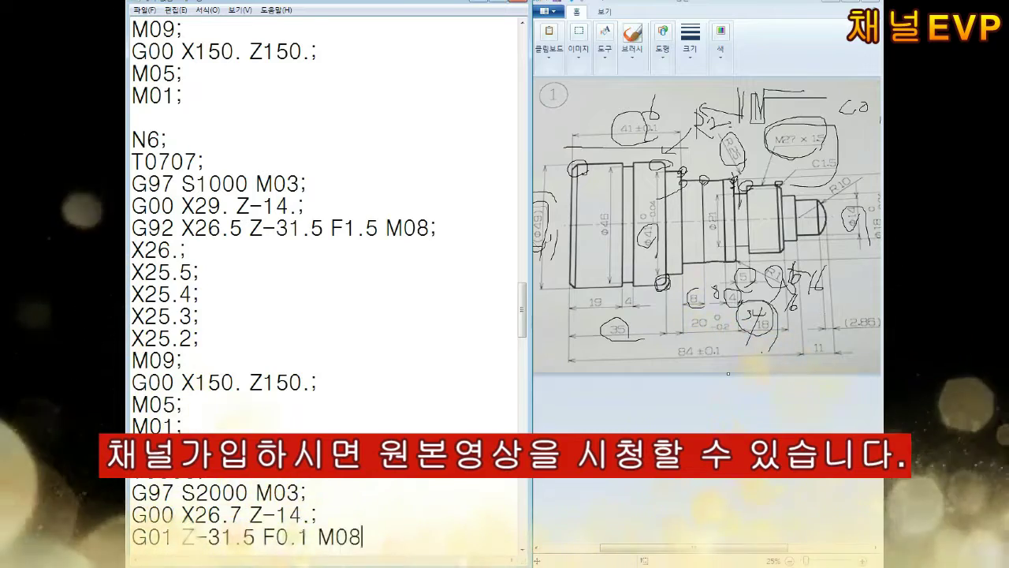
{"action": "type", "text": ";"}
{"action": "key", "text": "Return"}
Close with X29. M09, G00 X150. Z150., M05 and M30, labelling the block N7.
{"action": "type", "text": "9."}
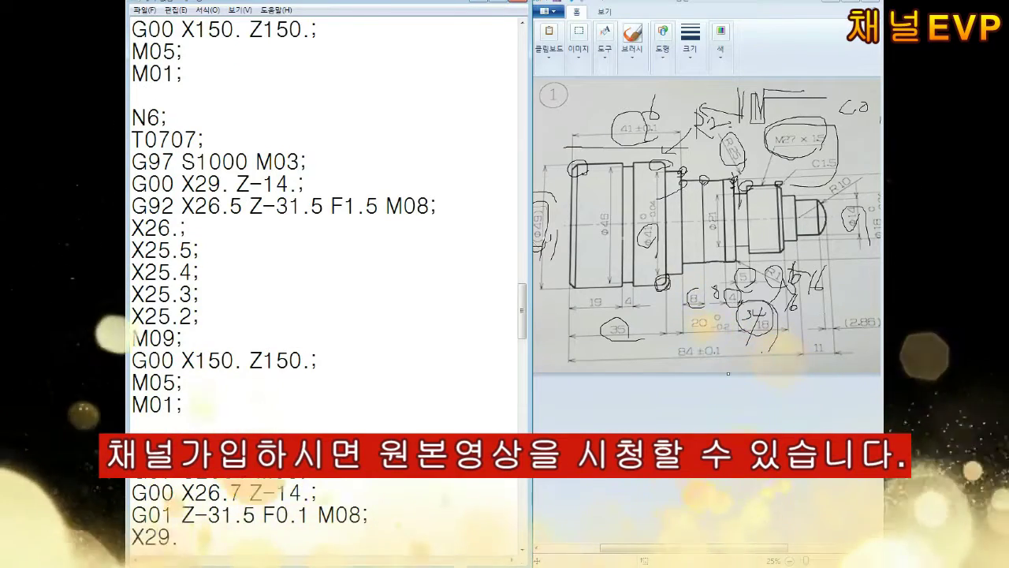
{"action": "type", "text": " M09;"}
{"action": "key", "text": "Return"}
{"action": "type", "text": "G00 X150. Z150.;"}
{"action": "key", "text": "Return"}
{"action": "type", "text": "5;"}
{"action": "key", "text": "Return"}
{"action": "type", "text": "M30;"}
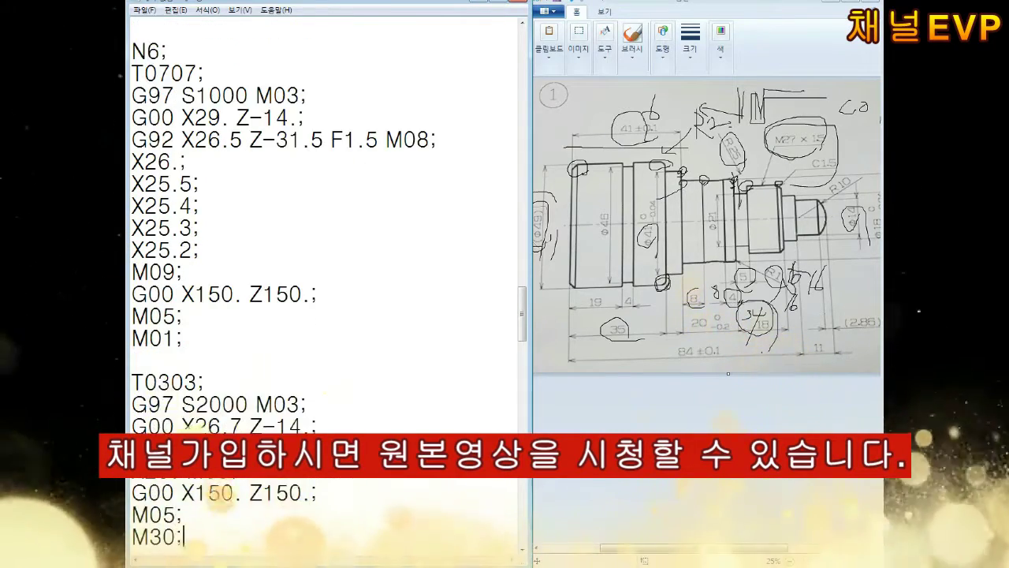
{"action": "key", "text": "Return"}
{"action": "type", "text": "N7"}
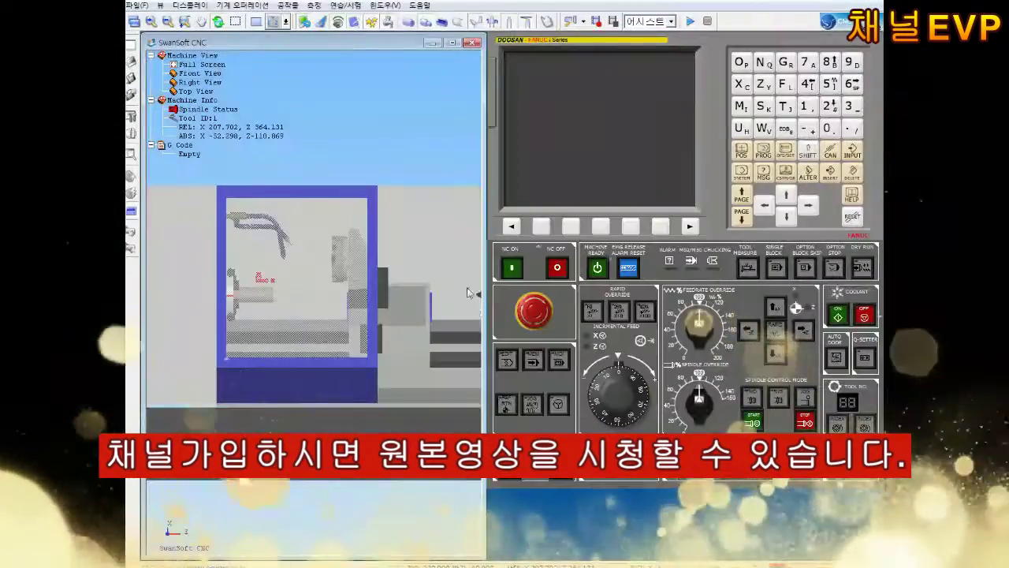
Power on the control, release E-STOP and home X and Z in REF mode.
{"action": "left_click", "coordinate": [512, 267]}
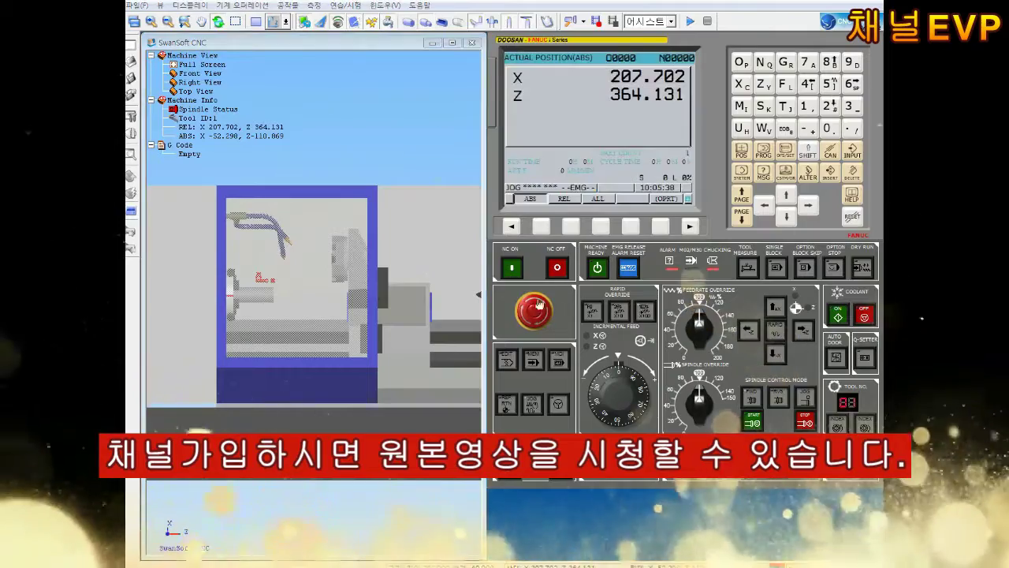
{"action": "left_click", "coordinate": [535, 315]}
{"action": "left_click", "coordinate": [507, 406]}
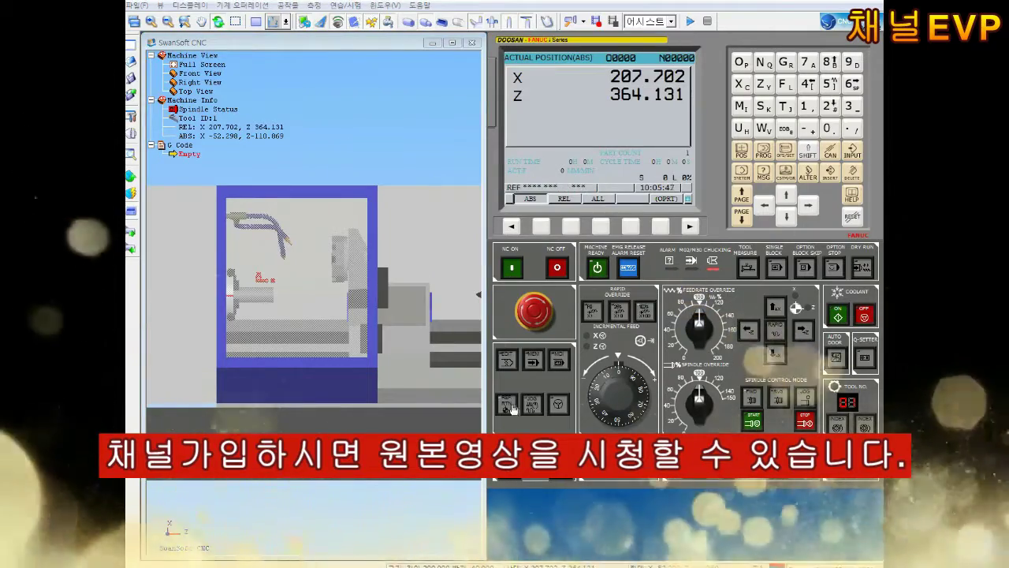
{"action": "left_click", "coordinate": [802, 330]}
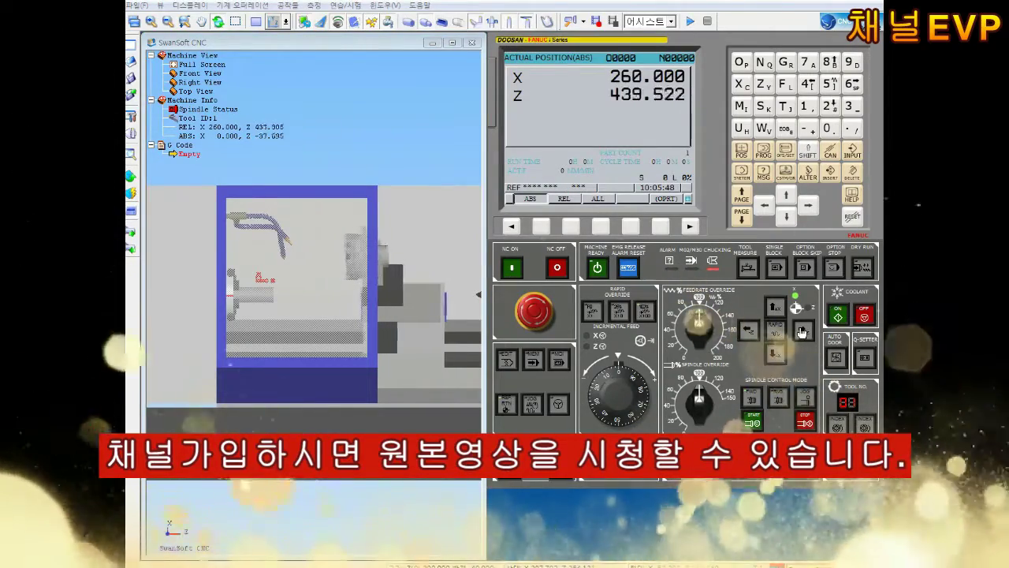
Switch to the close-up workpiece view and zoom in on the stock.
{"action": "left_click", "coordinate": [273, 21]}
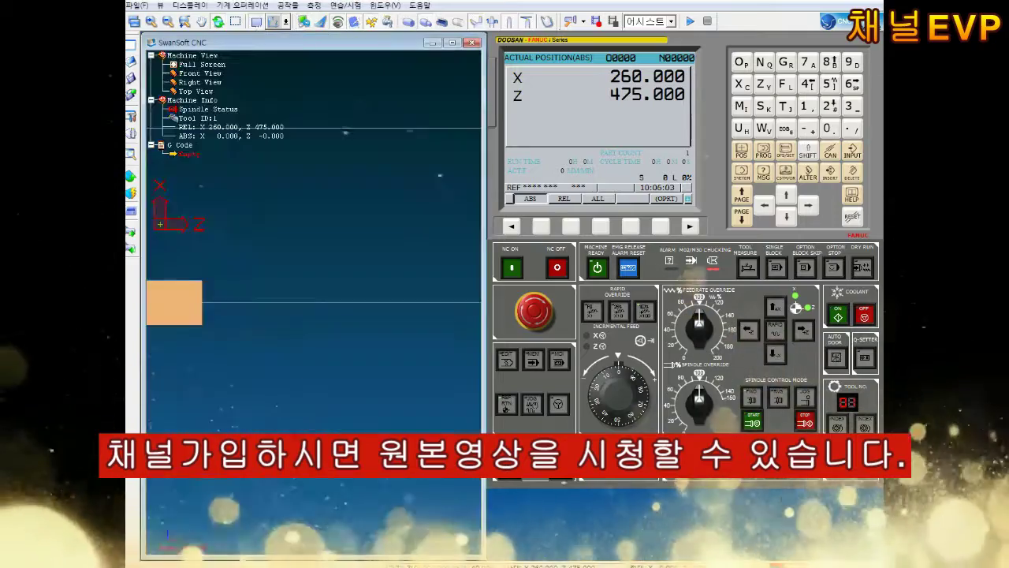
{"action": "scroll", "coordinate": [286, 239], "scroll_direction": "up", "scroll_amount": 5}
{"action": "scroll", "coordinate": [286, 239], "scroll_direction": "down", "scroll_amount": 3}
{"action": "scroll", "coordinate": [286, 239], "scroll_direction": "up", "scroll_amount": 3}
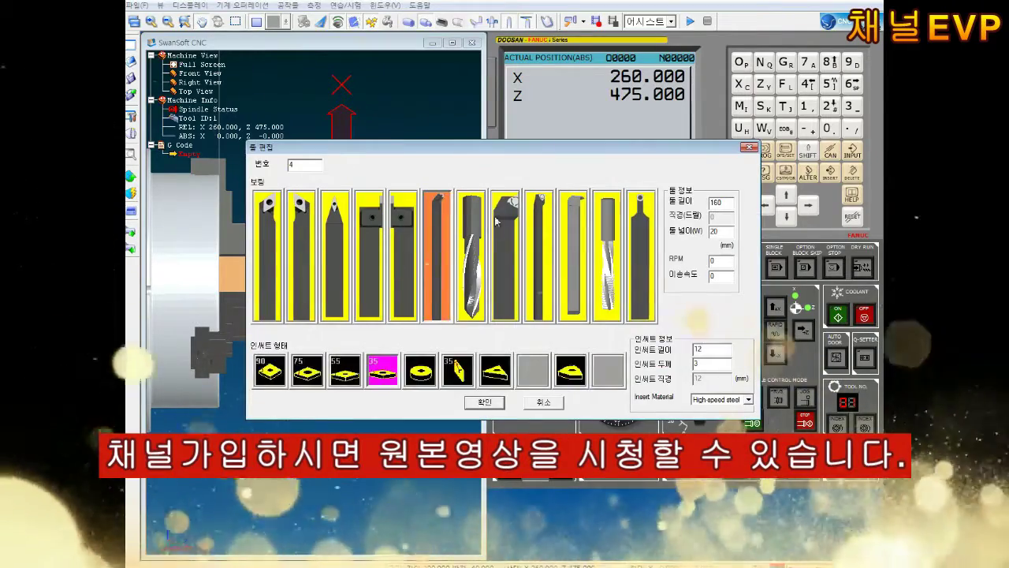
Place tools 001–004 into magazine slots 01, 03, 05 and 07 and confirm.
{"action": "left_click", "coordinate": [504, 252]}
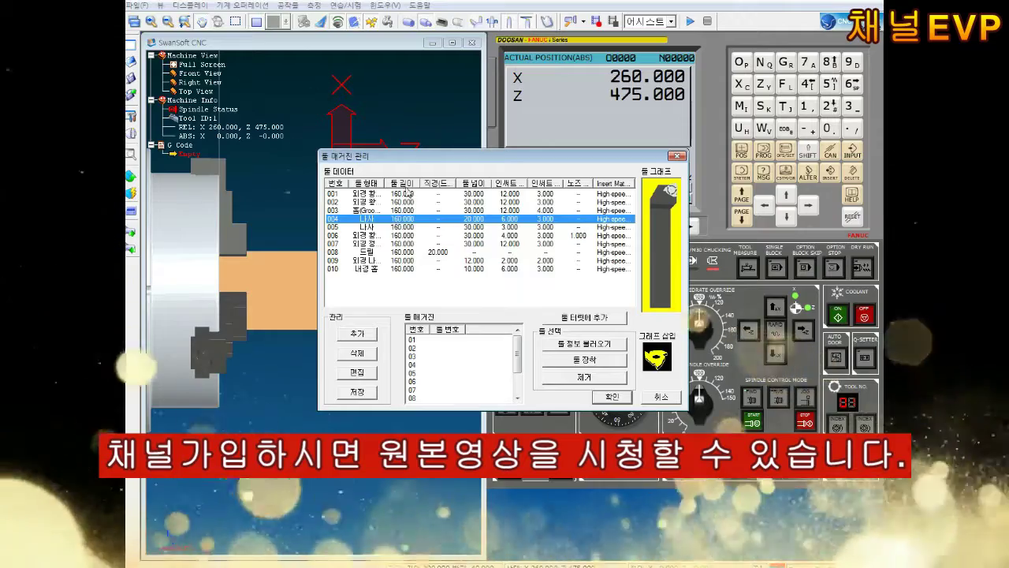
{"action": "double_click", "coordinate": [406, 193]}
{"action": "double_click", "coordinate": [404, 201]}
{"action": "double_click", "coordinate": [403, 209]}
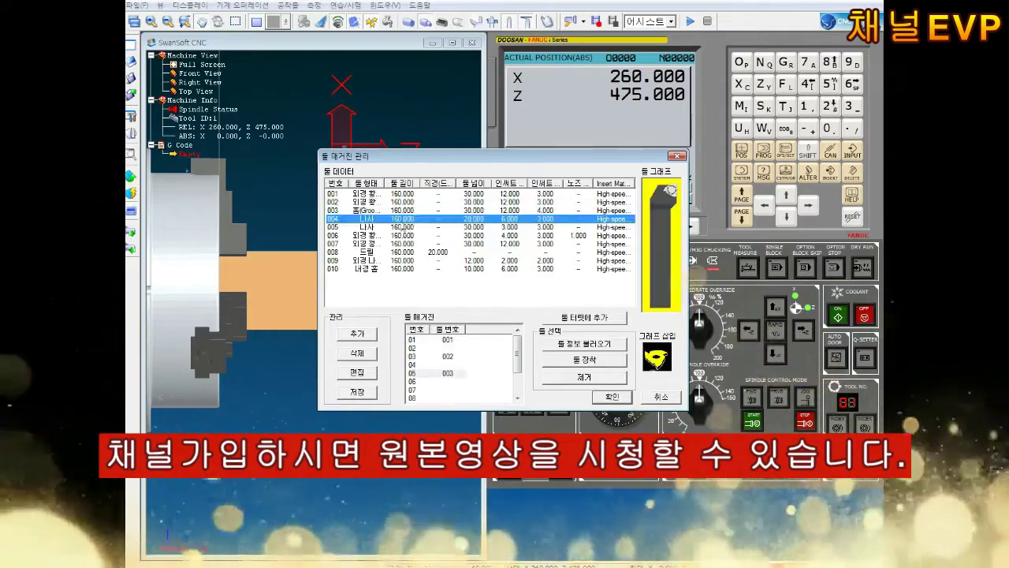
{"action": "double_click", "coordinate": [402, 221]}
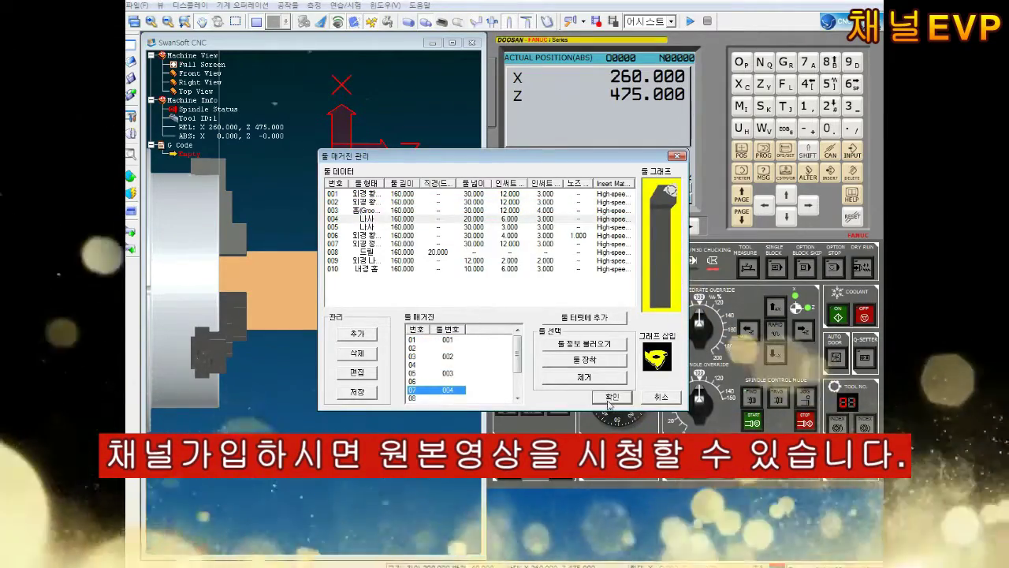
{"action": "key", "text": "Return"}
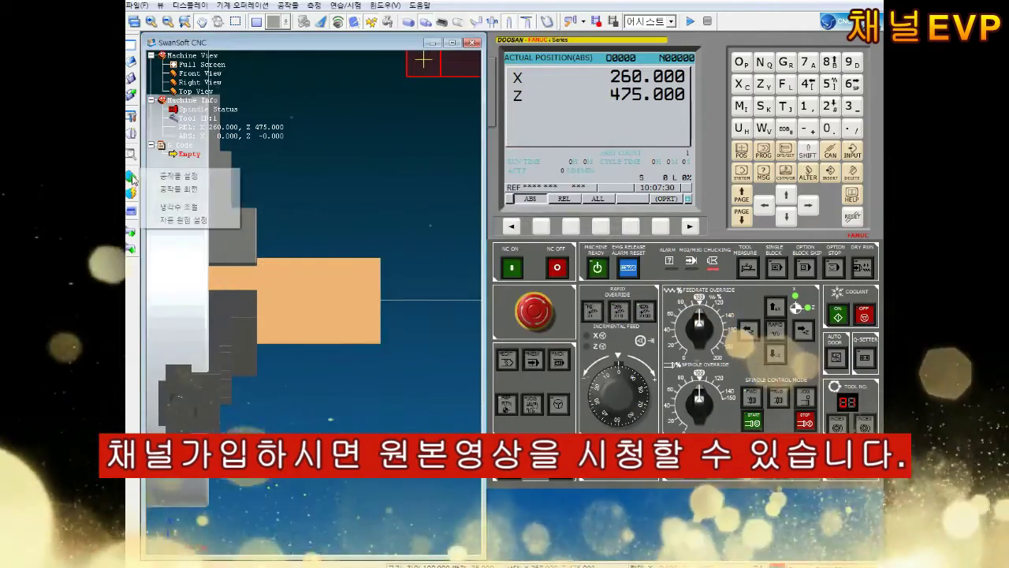
Open Workpiece Setup for the 100 mm long, 50 mm diameter stock.
{"action": "left_click", "coordinate": [180, 175]}
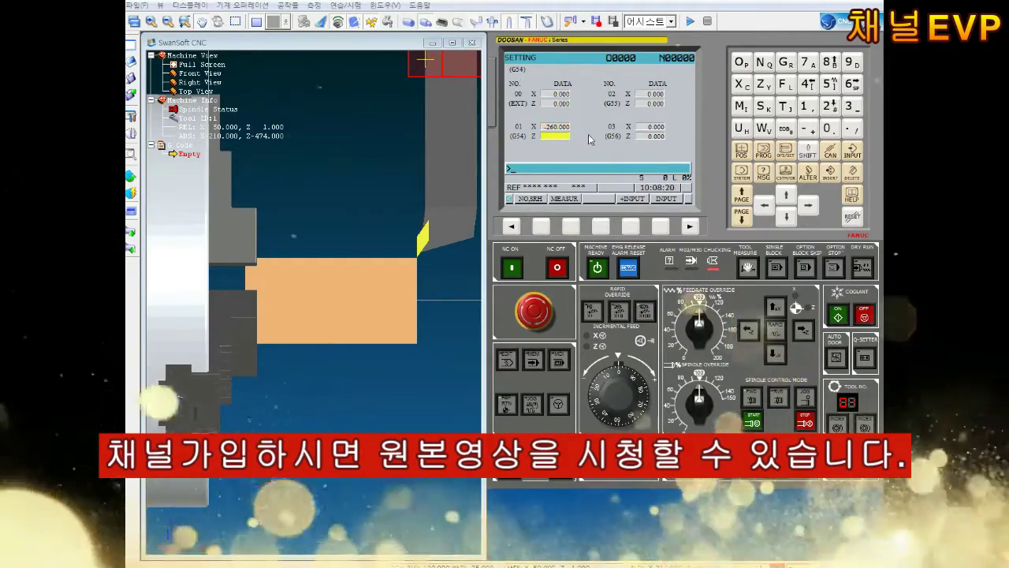
Open the tool geometry offset table and begin measuring the G003 offset.
{"action": "left_click", "coordinate": [571, 227]}
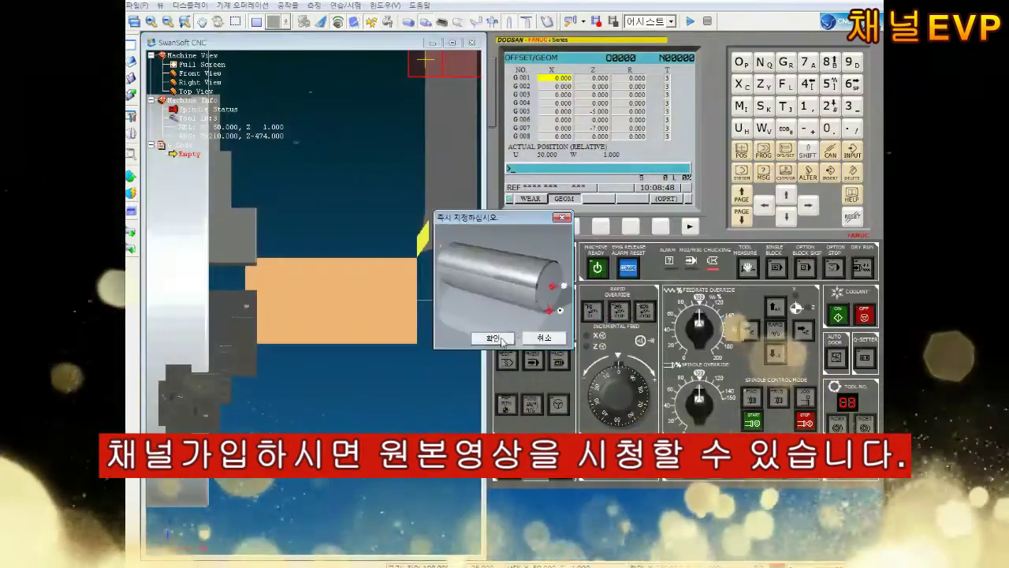
{"action": "left_click", "coordinate": [502, 340]}
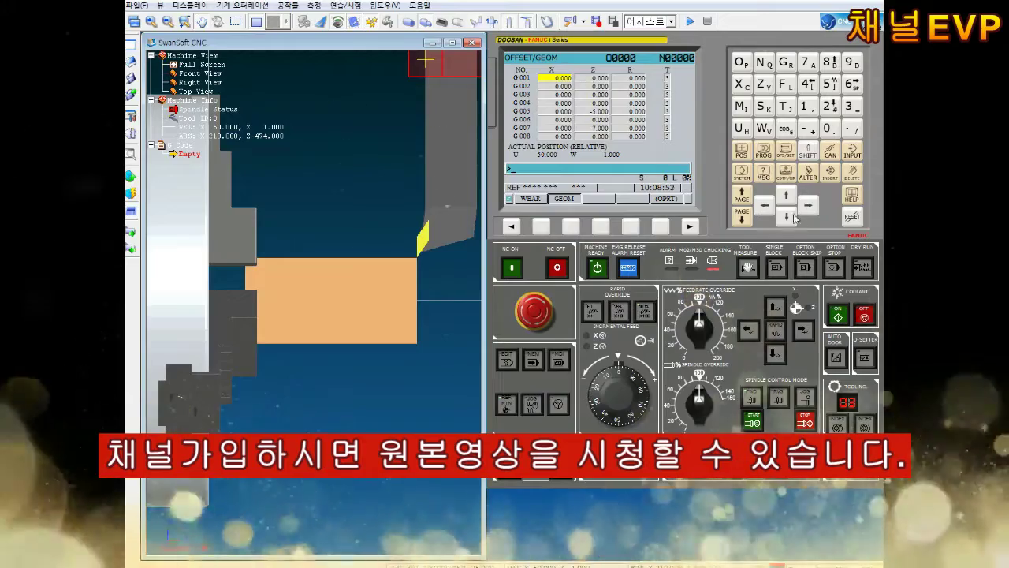
{"action": "left_click", "coordinate": [790, 216]}
{"action": "left_click", "coordinate": [790, 216]}
{"action": "left_click", "coordinate": [597, 227]}
{"action": "left_click", "coordinate": [763, 83]}
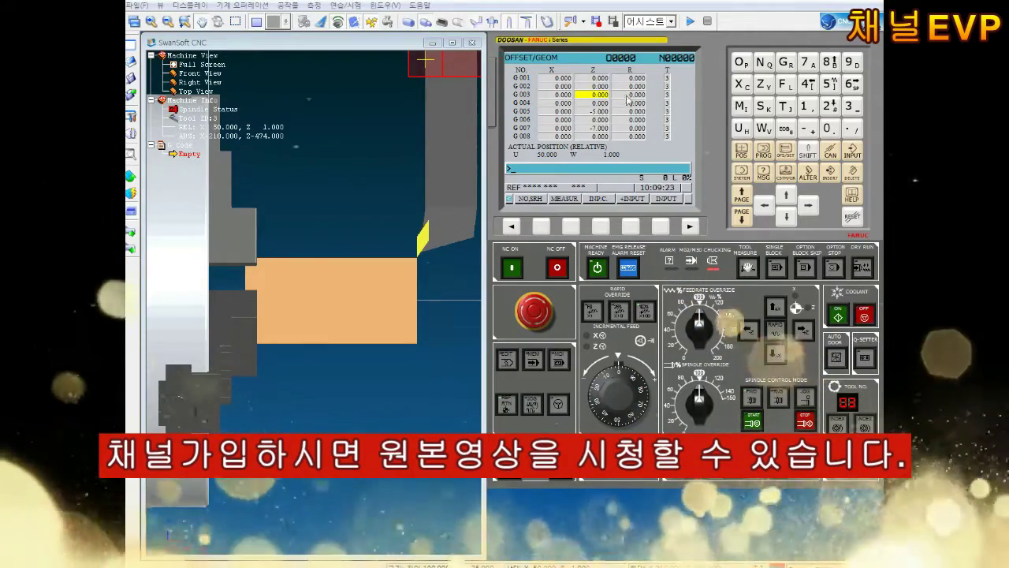
Switch to tool 5 and enter its G005 geometry offset values.
{"action": "left_click", "coordinate": [848, 398]}
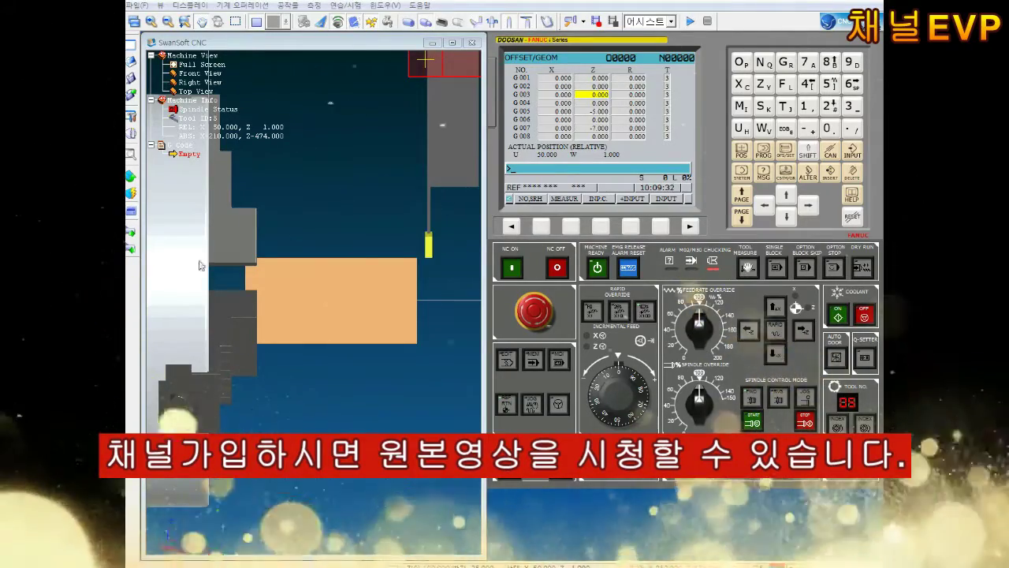
{"action": "left_click", "coordinate": [465, 268]}
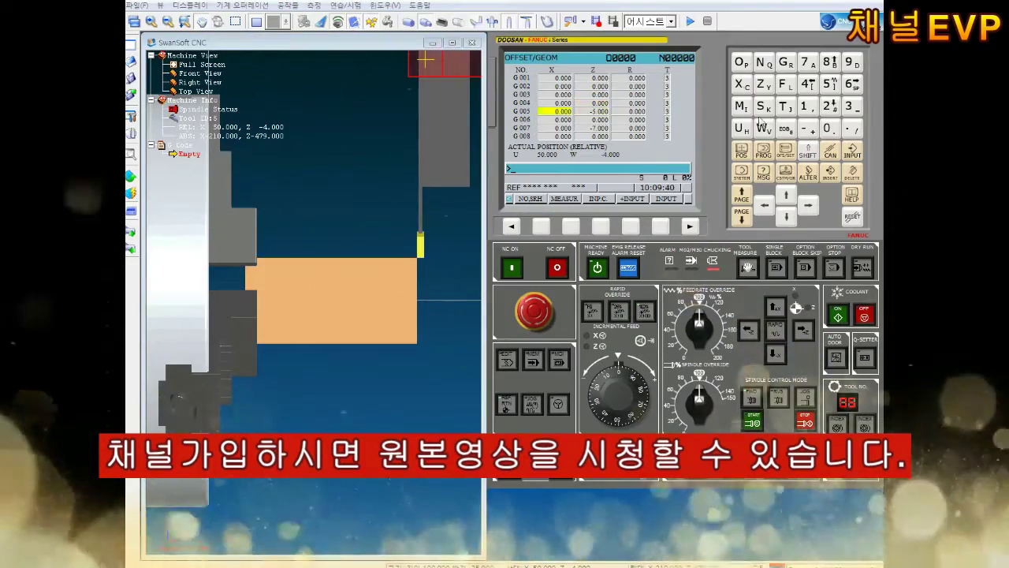
{"action": "type", "text": "X5"}
{"action": "left_click", "coordinate": [599, 111]}
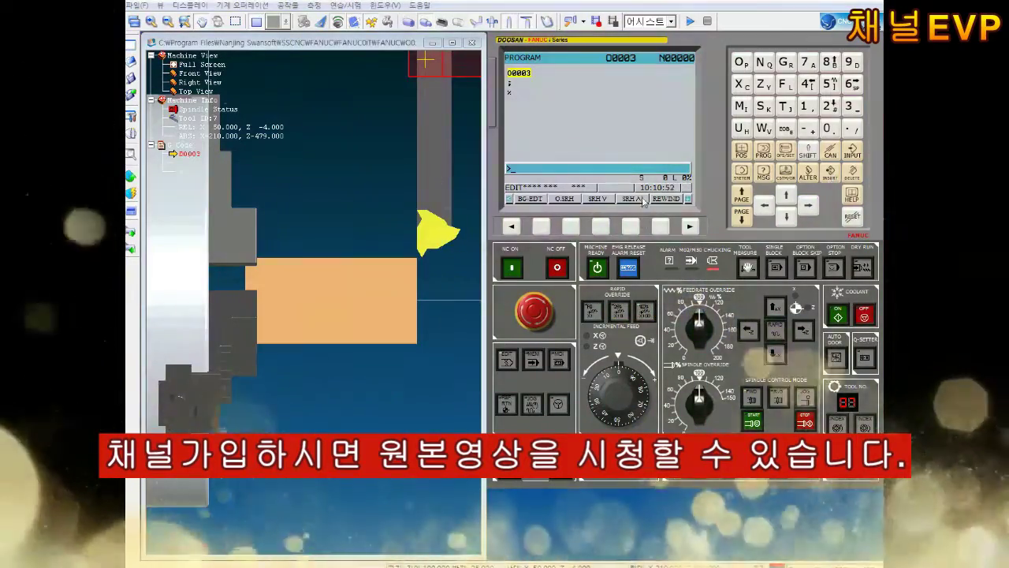
Open the 0223 NC program file into the control.
{"action": "left_click", "coordinate": [600, 312]}
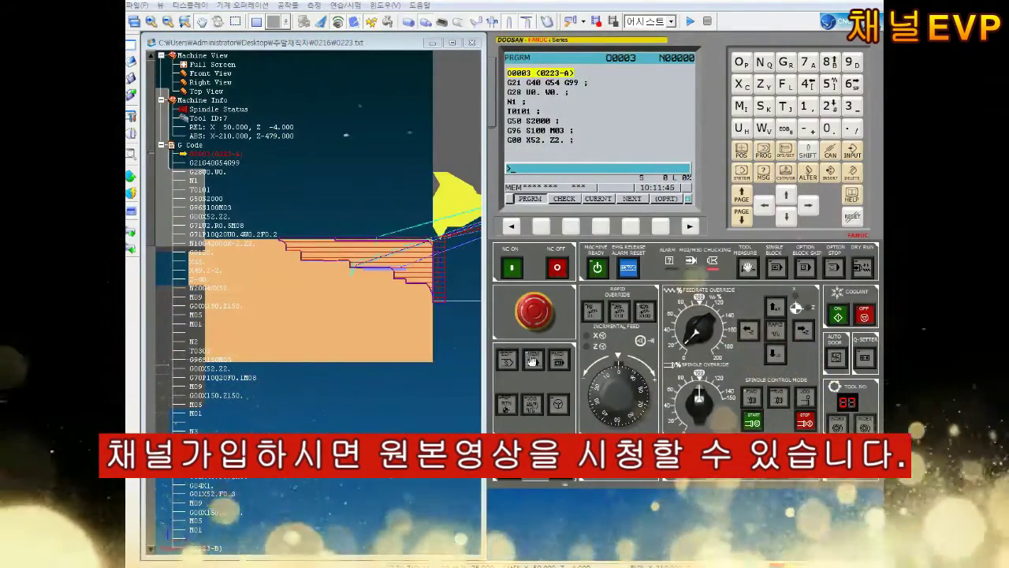
Run the program with Cycle Start, open the workpiece options, and resume after the optional stop.
{"action": "left_click", "coordinate": [564, 475]}
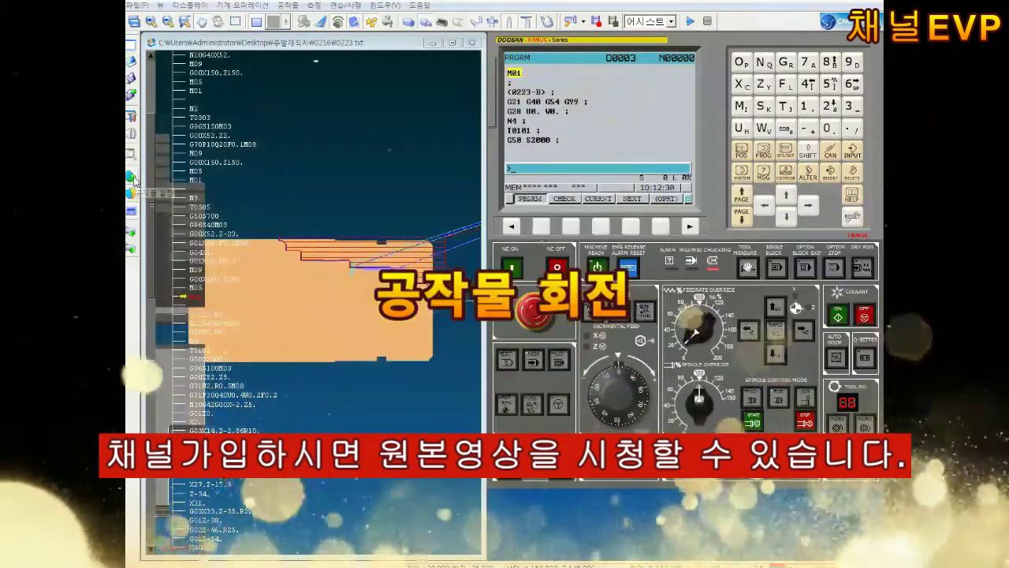
{"action": "left_click", "coordinate": [131, 175]}
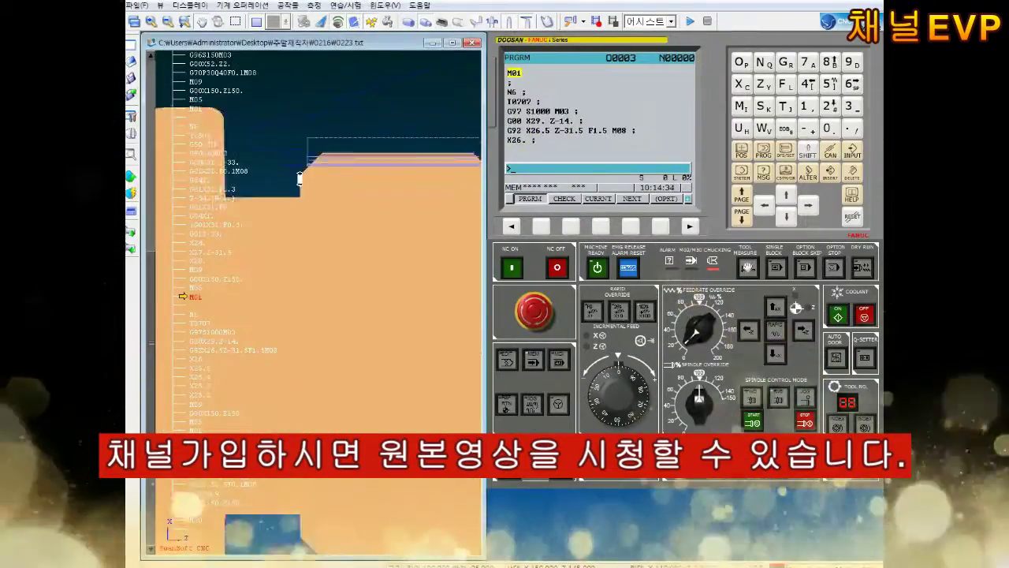
{"action": "left_click", "coordinate": [561, 466]}
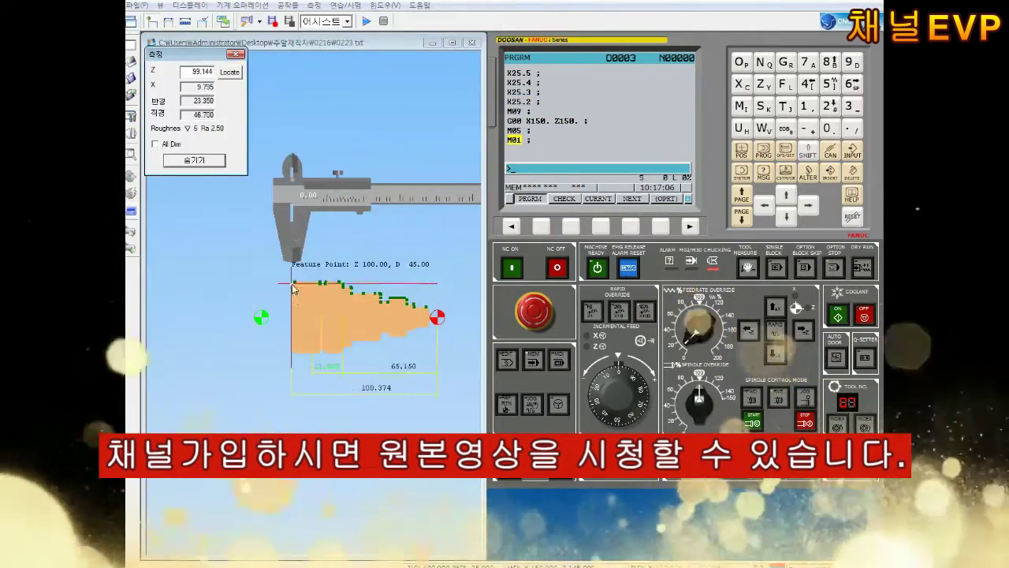
Measure the simulated shaft at its left end, then close the 측정 (Measure) panel.
{"action": "left_click", "coordinate": [293, 315]}
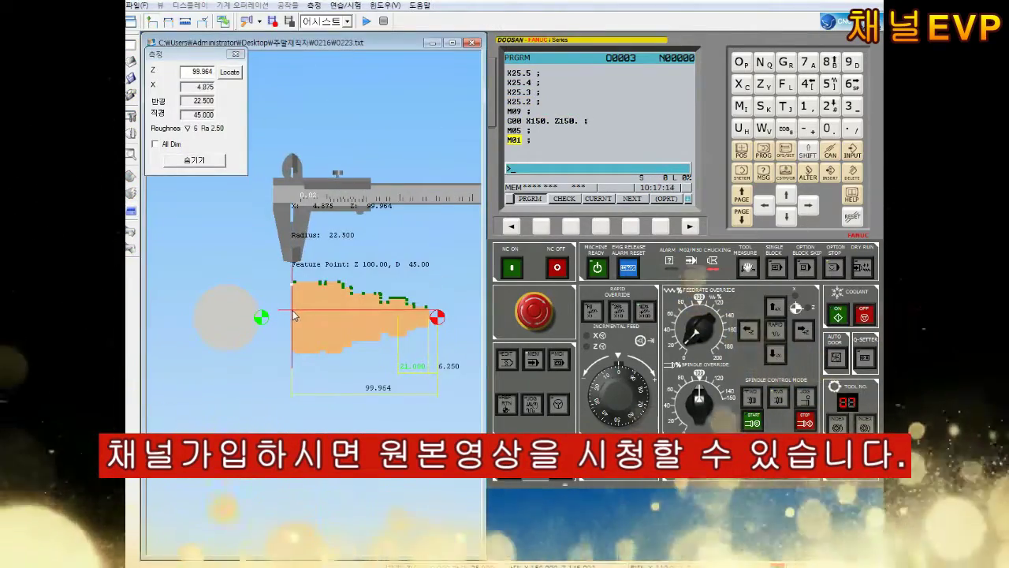
{"action": "left_click", "coordinate": [194, 160]}
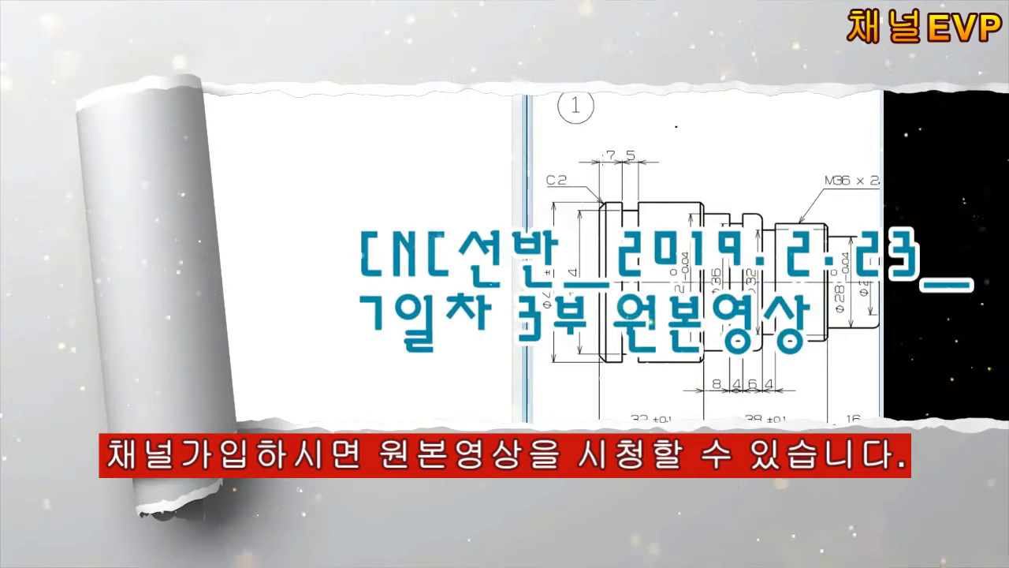
Finish the contour with a G01 line, then add the G00 retract and M05.
{"action": "scroll", "coordinate": [714, 308], "scroll_direction": "right", "scroll_amount": 3}
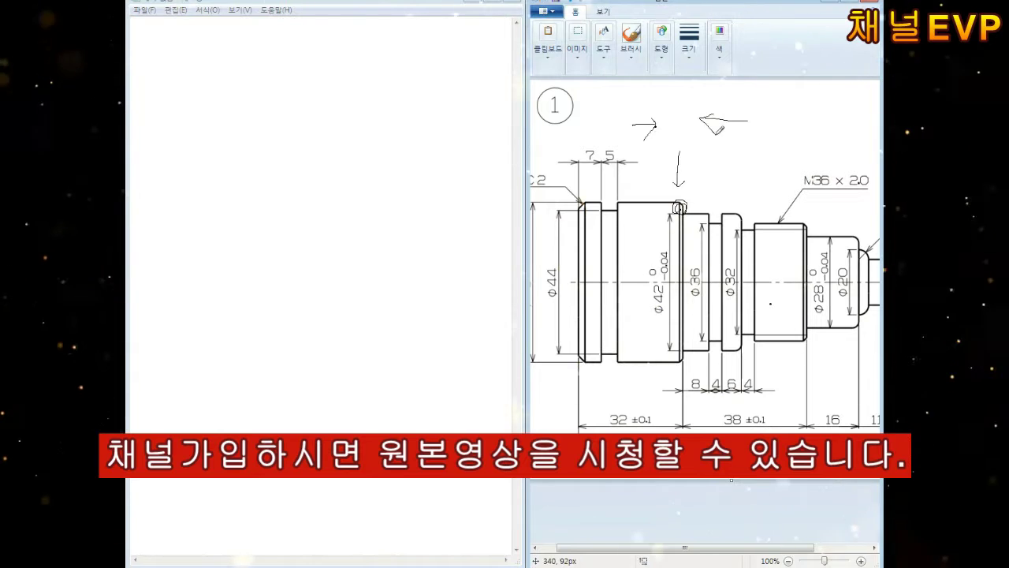
{"action": "left_click_drag", "start_coordinate": [608, 549], "coordinate": [592, 549]}
{"action": "type", "text": "N10 G42 G00 X-2. Z2.;"}
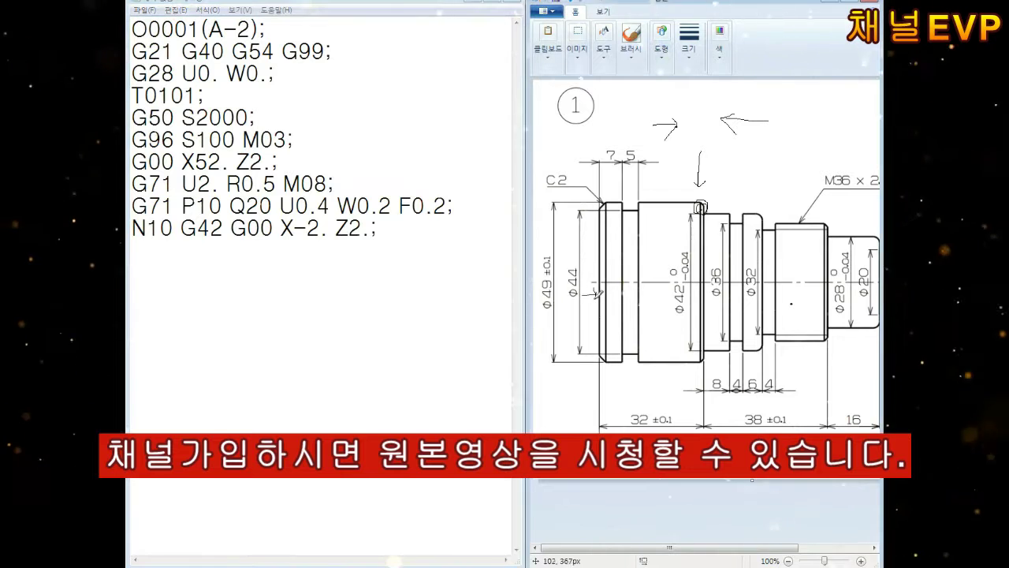
{"action": "type", "text": "G01 Z0.;"}
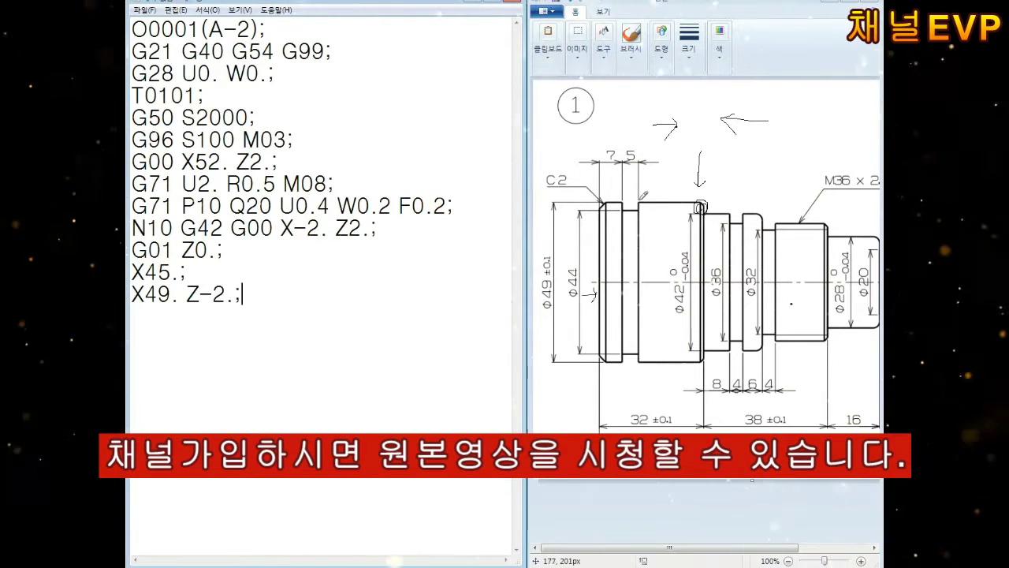
{"action": "left_click_drag", "start_coordinate": [642, 198], "coordinate": [692, 198]}
{"action": "left_click_drag", "start_coordinate": [625, 402], "coordinate": [690, 431]}
{"action": "left_click", "coordinate": [144, 294]}
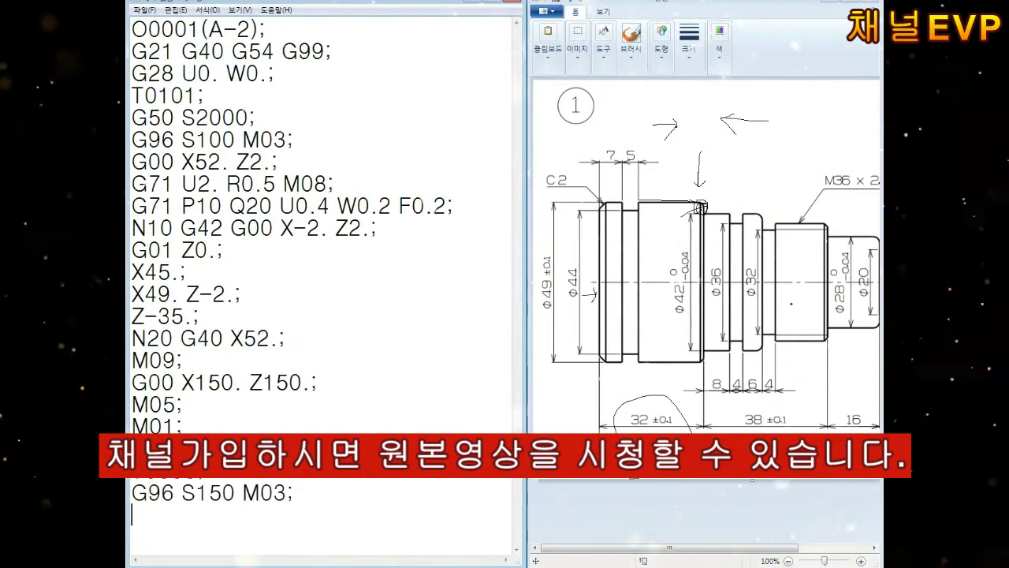
{"action": "type", "text": "G70 P10 Q20 F0.1 M08;"}
{"action": "key", "text": "Return"}
{"action": "type", "text": "G000"}
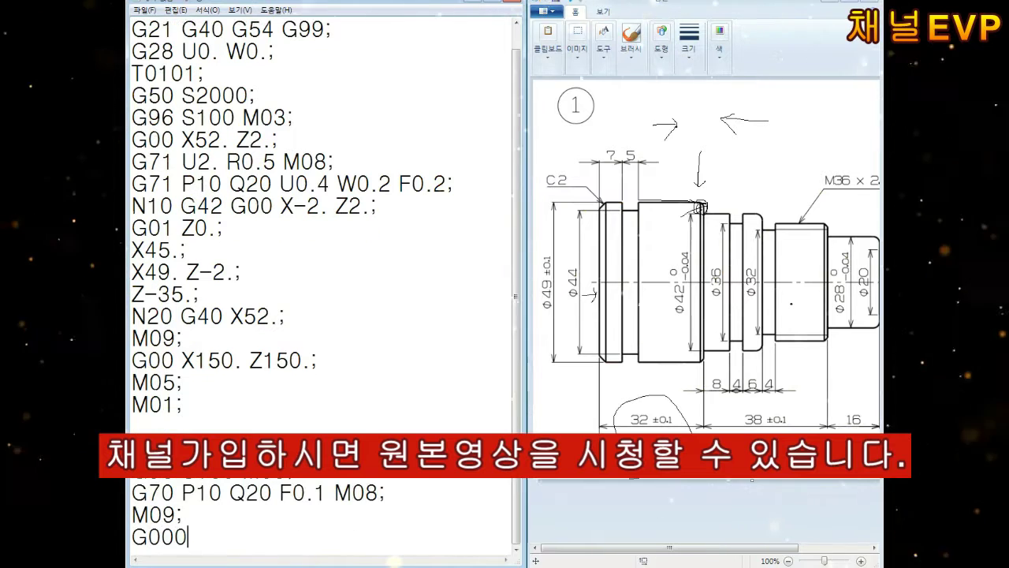
{"action": "type", "text": ";"}
{"action": "key", "text": "Return"}
{"action": "type", "text": "M05"}
{"action": "type", "text": "M01;"}
{"action": "key", "text": "Return"}
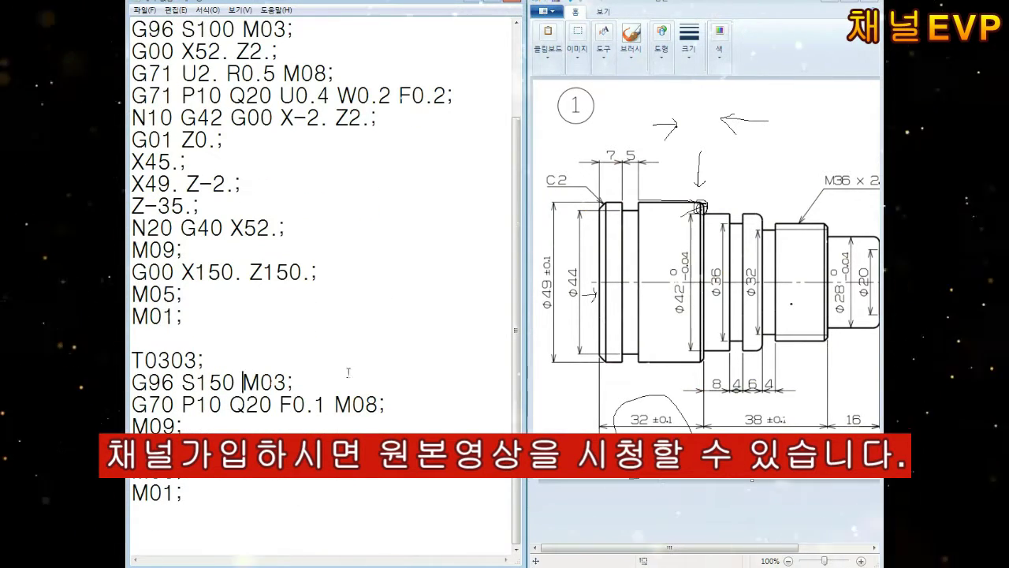
Add the T0303 approach move G00 X52. Z2.
{"action": "key", "text": "End"}
{"action": "key", "text": "Return"}
{"action": "type", "text": "G00 X152"}
{"action": "key", "text": "BackSpace"}
{"action": "key", "text": "BackSpace"}
{"action": "key", "text": "BackSpace"}
{"action": "type", "text": "52. Z2."}
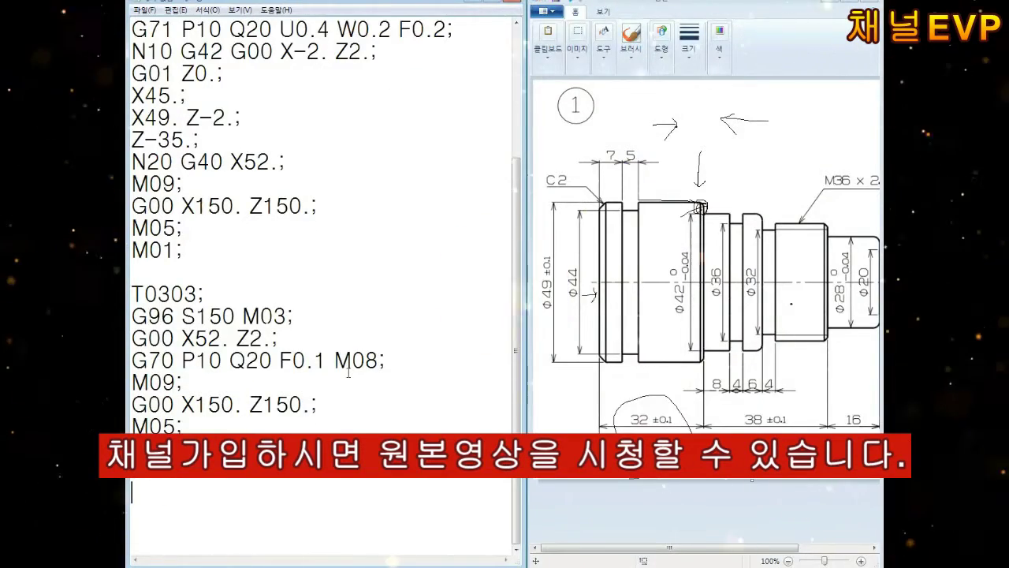
Start the T0505 block with G50 S700, G96 S40 M03 and G00 X52. Z-12.
{"action": "left_click_drag", "start_coordinate": [636, 104], "coordinate": [650, 118]}
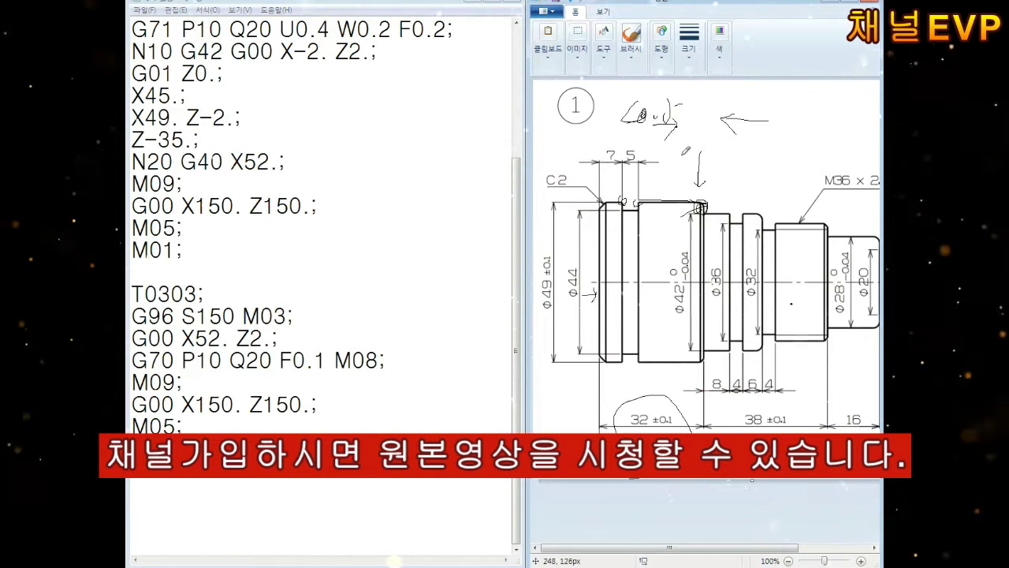
{"action": "left_click", "coordinate": [133, 492]}
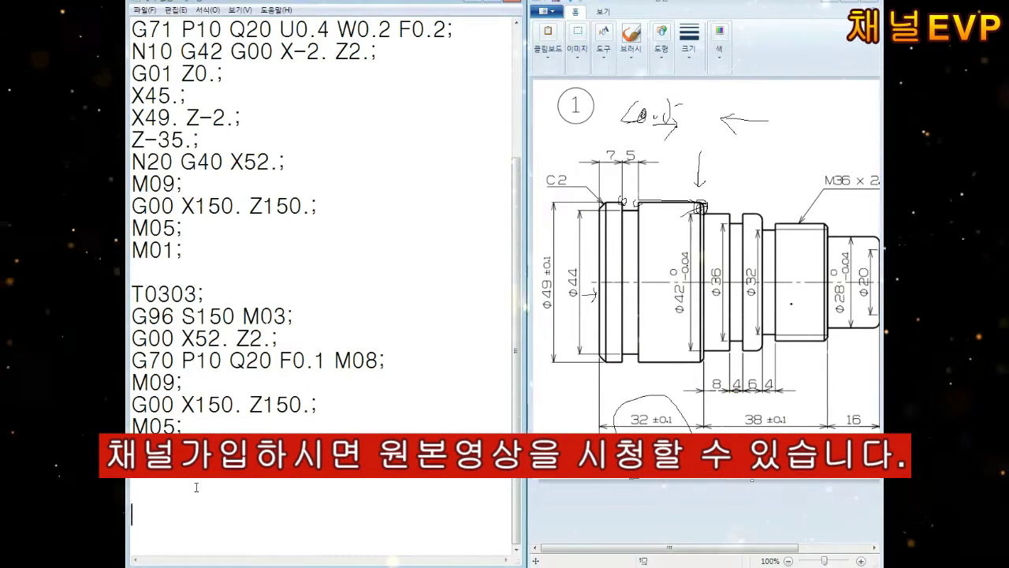
{"action": "type", "text": "T00"}
{"action": "key", "text": "BackSpace"}
{"action": "type", "text": "505;"}
{"action": "key", "text": "Return"}
{"action": "type", "text": "G96 S"}
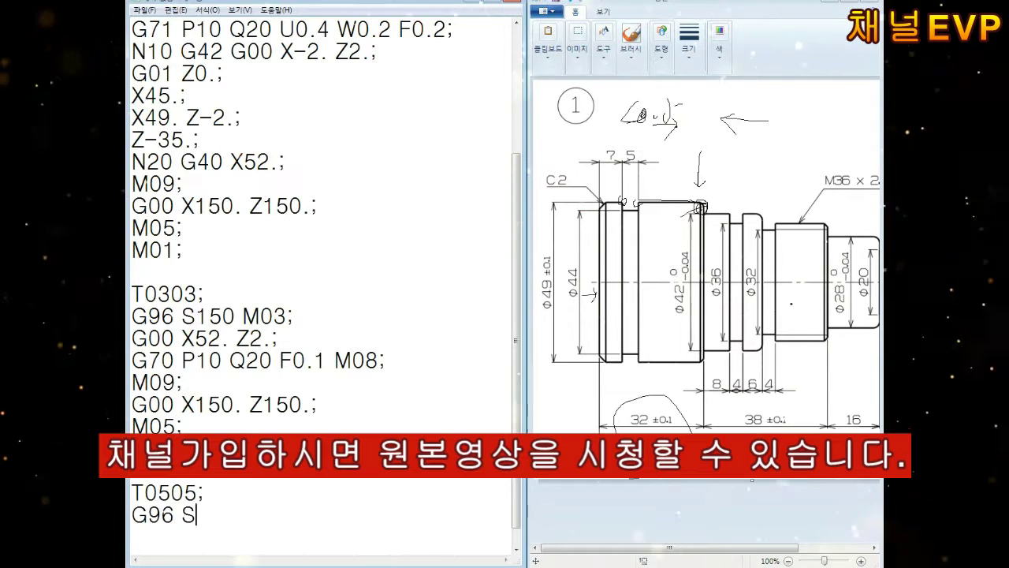
{"action": "key", "text": "BackSpace"}
{"action": "key", "text": "BackSpace"}
{"action": "key", "text": "BackSpace"}
{"action": "type", "text": "50 S700; G96 S40 M03"}
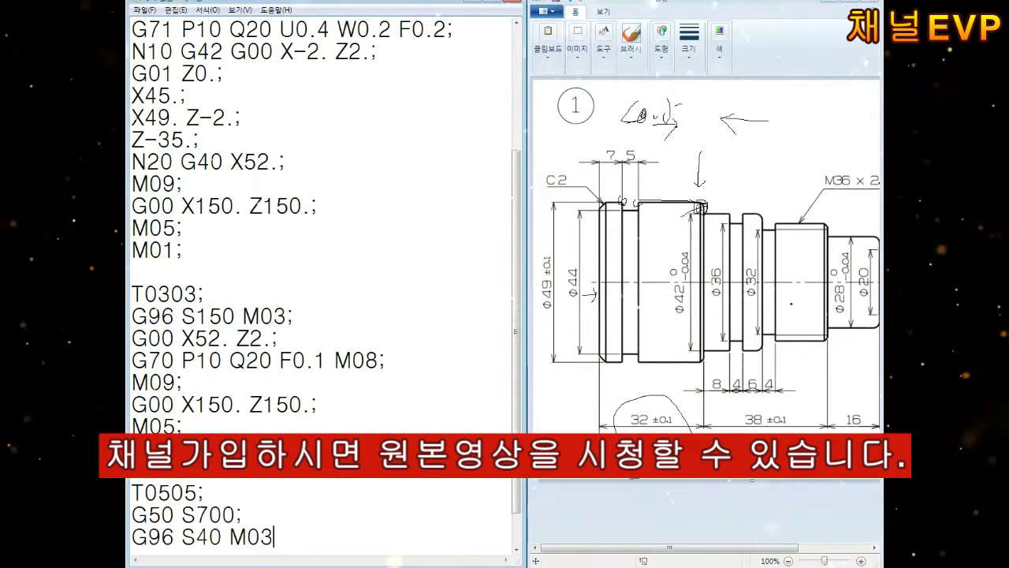
{"action": "type", "text": ";"}
{"action": "key", "text": "Return"}
{"action": "key", "text": "Return"}
{"action": "key", "text": "Return"}
{"action": "type", "text": "G00 X52."}
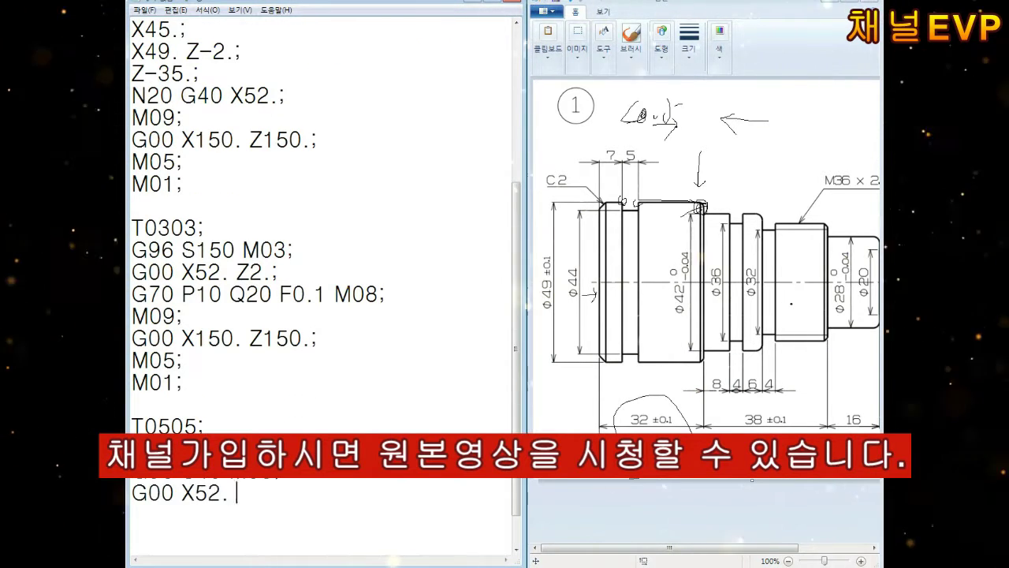
{"action": "type", "text": " Z-12."}
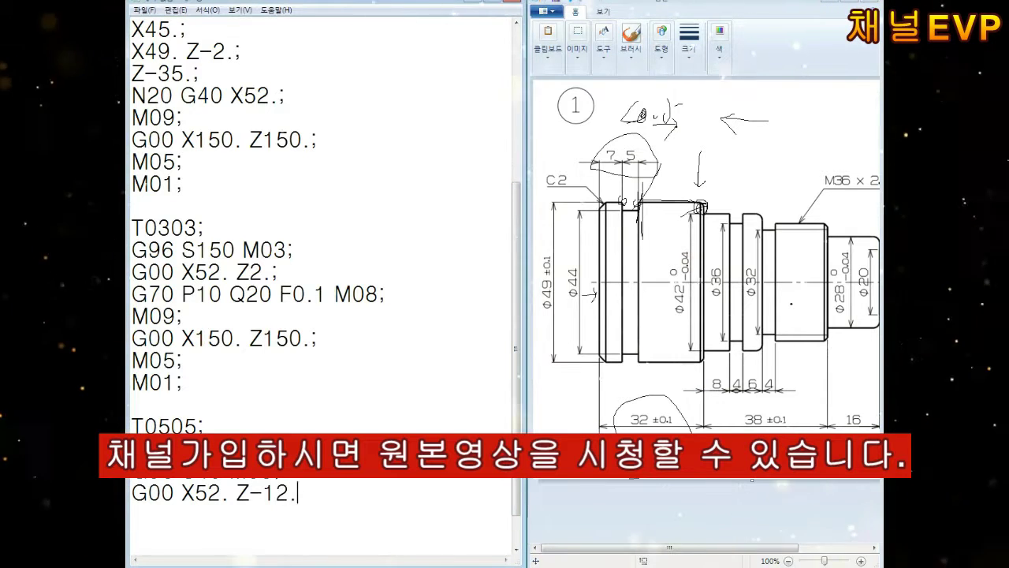
{"action": "type", "text": ";"}
Plunge to X44.2, shift to Z-11. (W1.), and plunge again to X44.2.
{"action": "key", "text": "Return"}
{"action": "type", "text": "G01 X"}
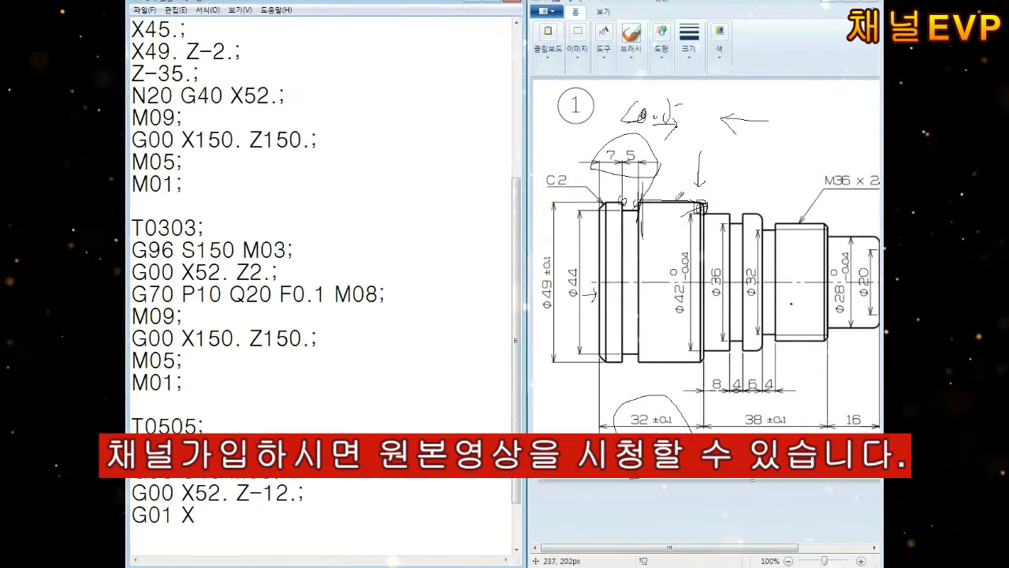
{"action": "mouse_move", "coordinate": [795, 110]}
{"action": "left_mouse_down"}
{"action": "mouse_move", "coordinate": [738, 180]}
{"action": "mouse_move", "coordinate": [811, 172]}
{"action": "left_mouse_up"}
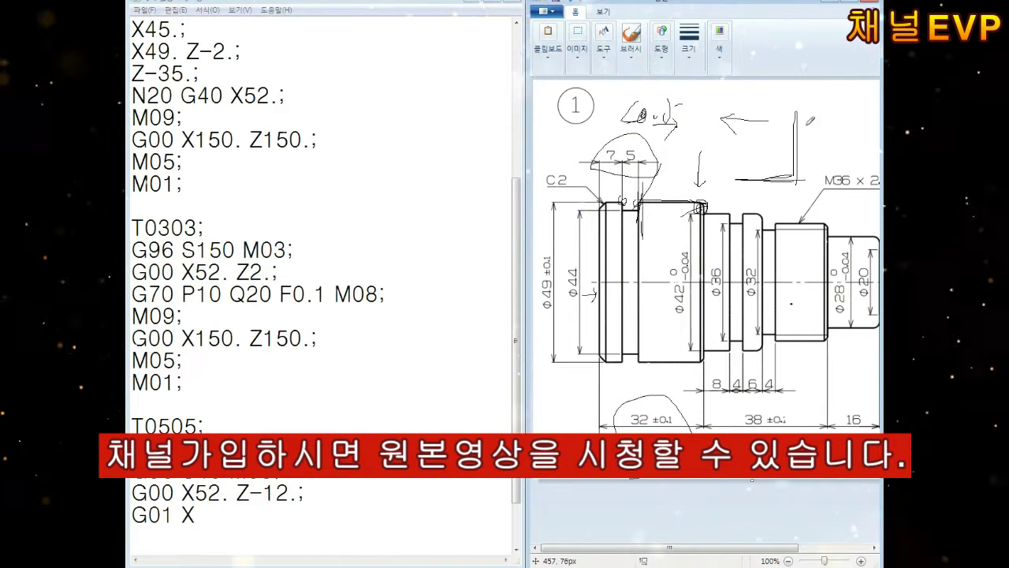
{"action": "left_click", "coordinate": [316, 527]}
{"action": "type", "text": "44.2"}
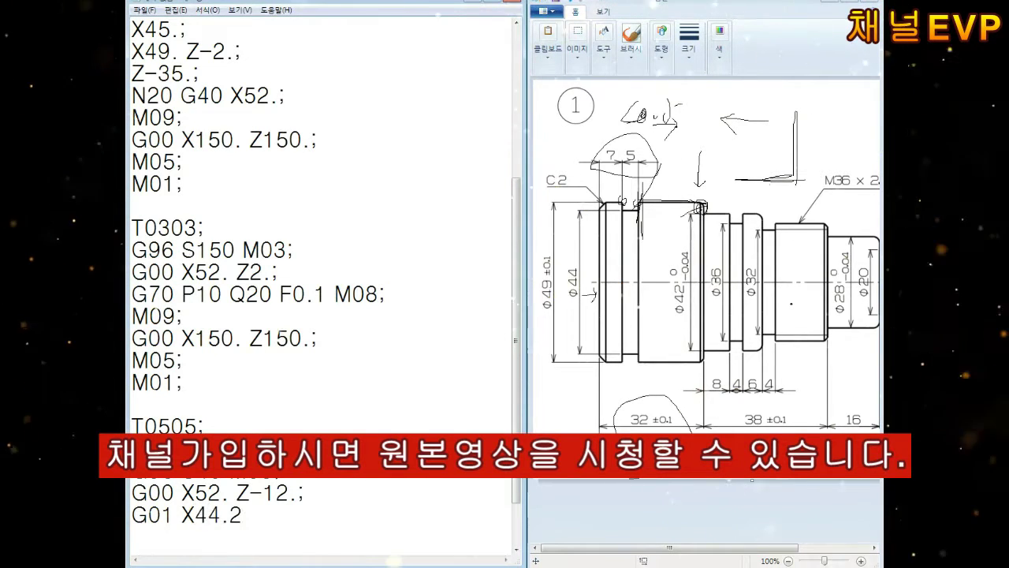
{"action": "type", "text": ";"}
{"action": "key", "text": "Return"}
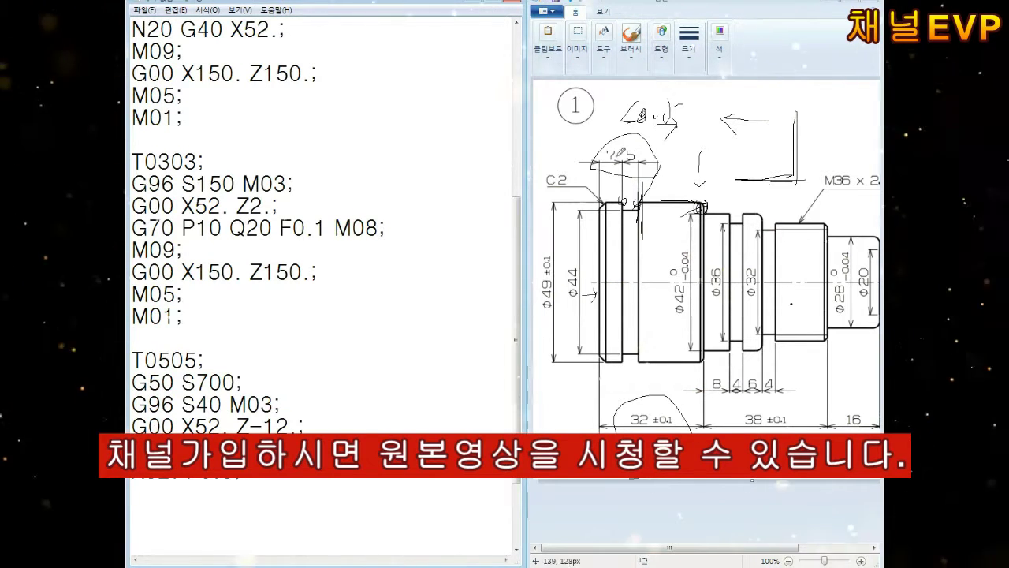
{"action": "type", "text": "Z-10."}
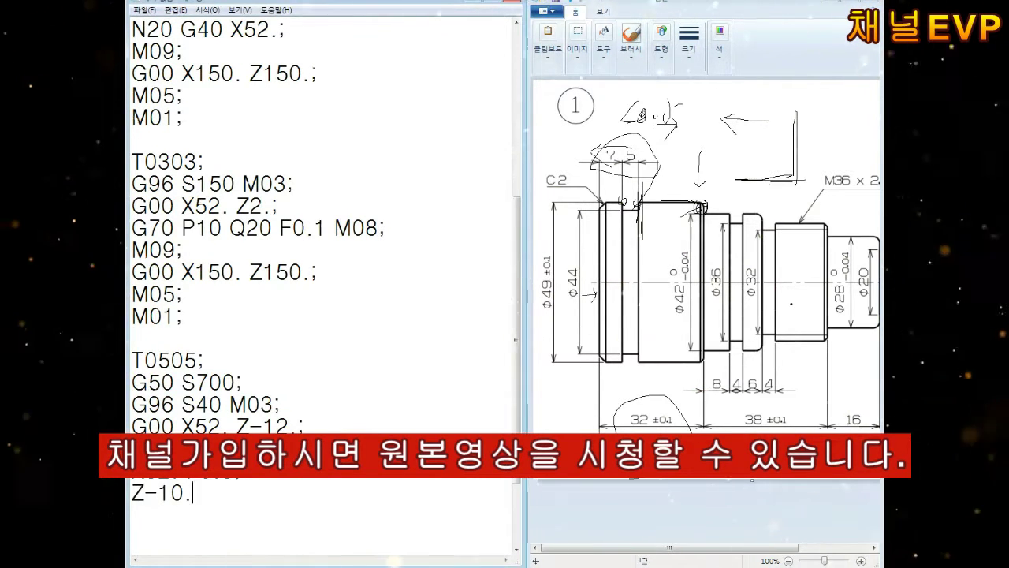
{"action": "key", "text": "BackSpace"}
{"action": "key", "text": "BackSpace"}
{"action": "type", "text": "1.(W1.);"}
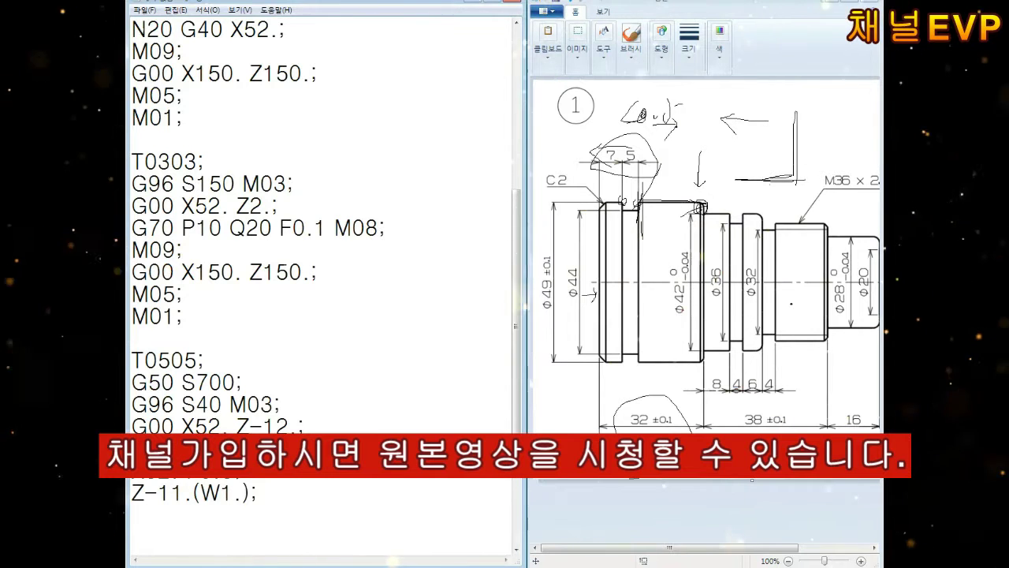
{"action": "key", "text": "Return"}
{"action": "type", "text": "G01 X44.2."}
{"action": "key", "text": "Return"}
{"action": "type", "text": ";"}
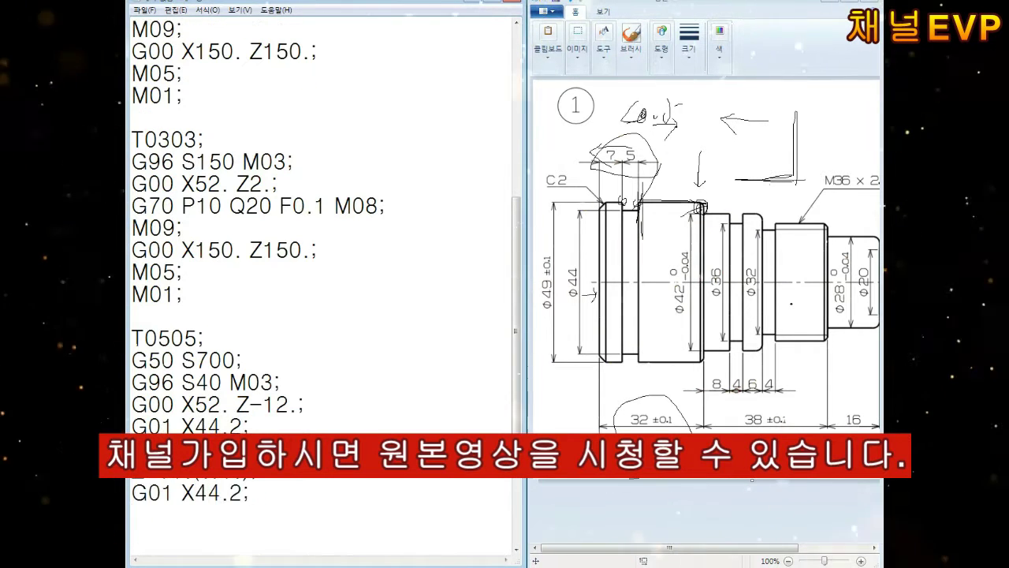
{"action": "key", "text": "BackSpace"}
{"action": "type", "text": "X4"}
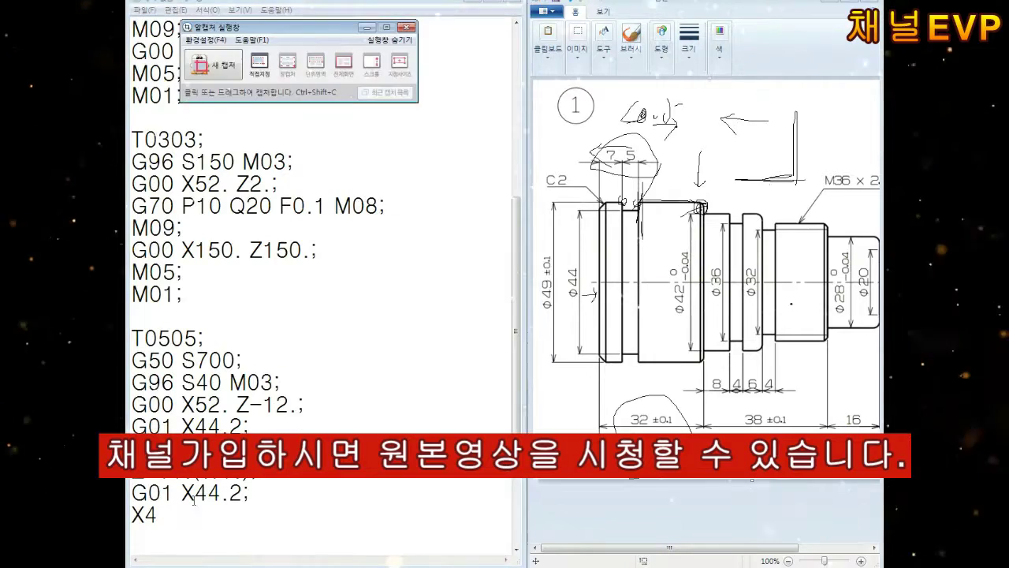
Retract to X52., then add G50 S800 and G96 S50 lines.
{"action": "key", "text": "BackSpace"}
{"action": "type", "text": "52.;"}
{"action": "key", "text": "Return"}
{"action": "key", "text": "Return"}
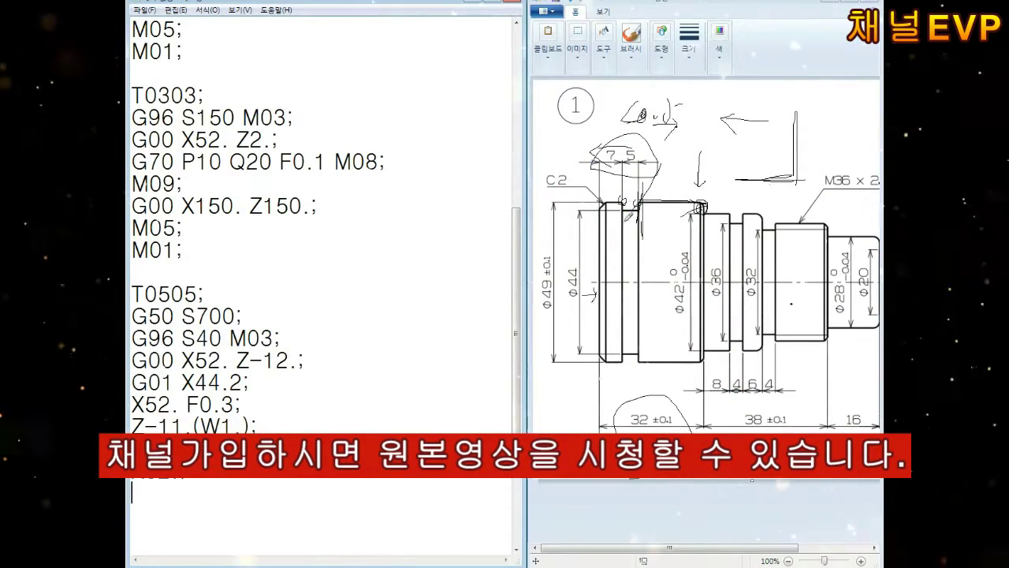
{"action": "type", "text": "G50"}
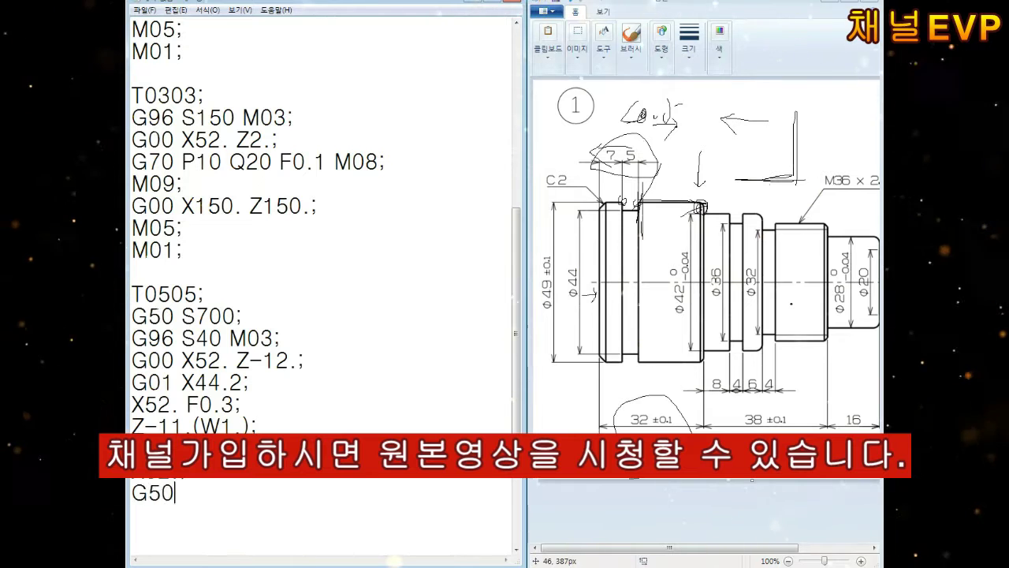
{"action": "type", "text": " S800;"}
{"action": "key", "text": "Return"}
{"action": "type", "text": "G96 S50;"}
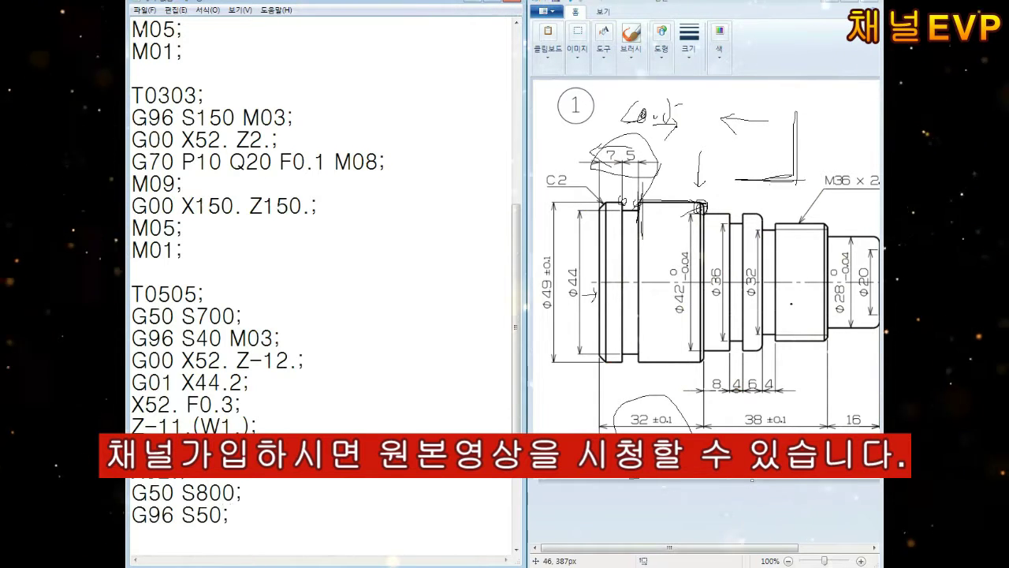
{"action": "key", "text": "Return"}
Note the C0.5 and C1.5 chamfers on the drawing and start the X51. move line.
{"action": "left_click_drag", "start_coordinate": [255, 503], "coordinate": [133, 492]}
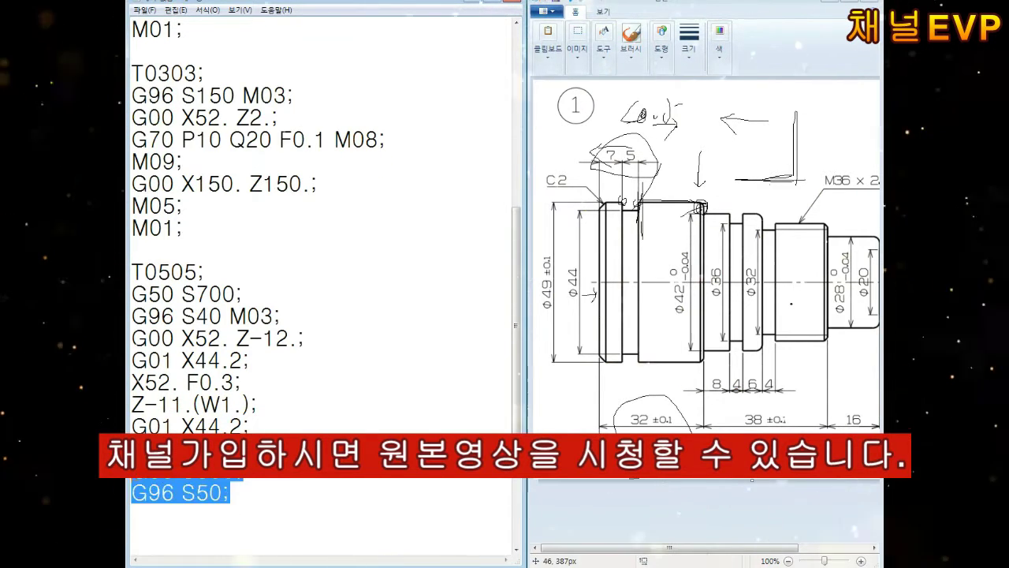
{"action": "left_click", "coordinate": [233, 526]}
{"action": "mouse_move", "coordinate": [770, 107]}
{"action": "left_mouse_down"}
{"action": "mouse_move", "coordinate": [762, 122]}
{"action": "mouse_move", "coordinate": [824, 116]}
{"action": "left_mouse_up"}
{"action": "left_click_drag", "start_coordinate": [769, 140], "coordinate": [778, 166]}
{"action": "left_click_drag", "start_coordinate": [803, 127], "coordinate": [820, 162]}
{"action": "left_click", "coordinate": [325, 512]}
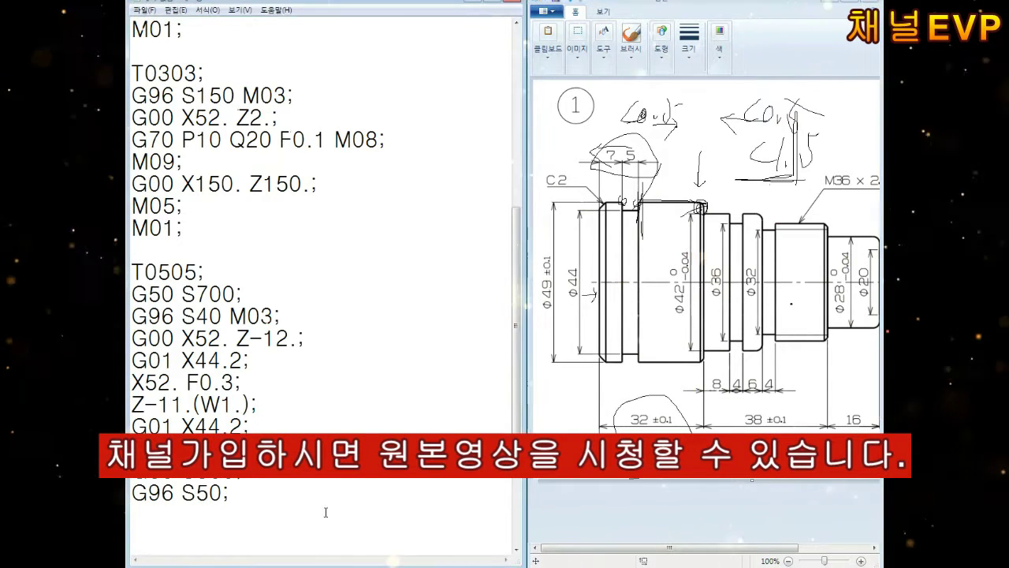
{"action": "type", "text": "X5"}
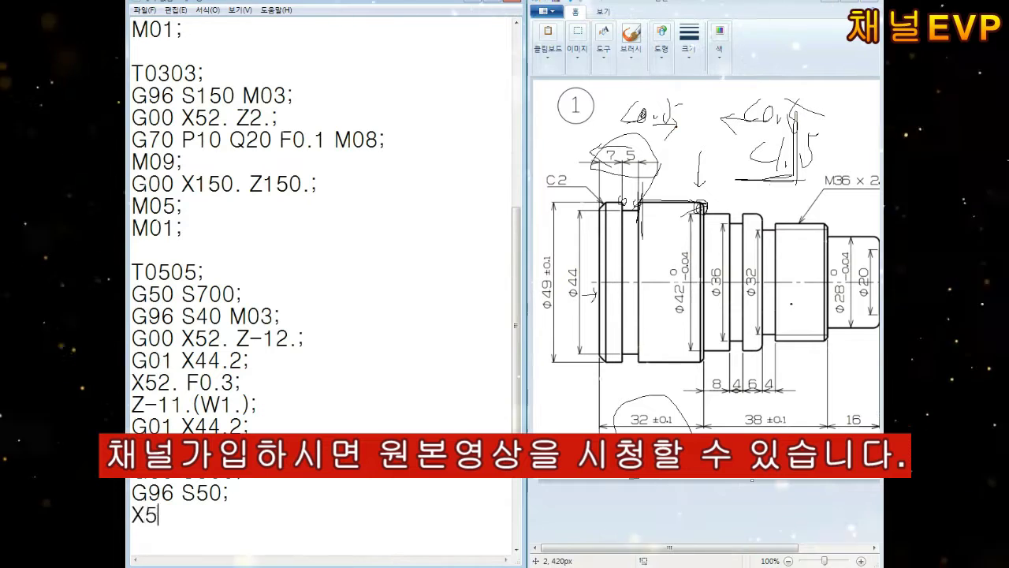
{"action": "key", "text": "BackSpace"}
{"action": "key", "text": "BackSpace"}
{"action": "type", "text": "X52."}
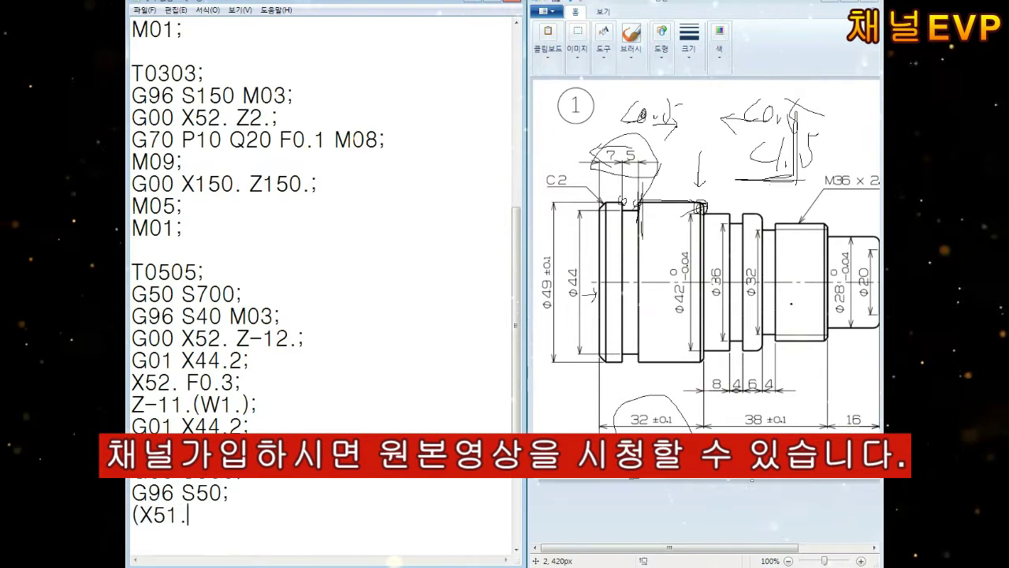
{"action": "key", "text": "Home"}
{"action": "key", "text": "Delete"}
{"action": "key", "text": "End"}
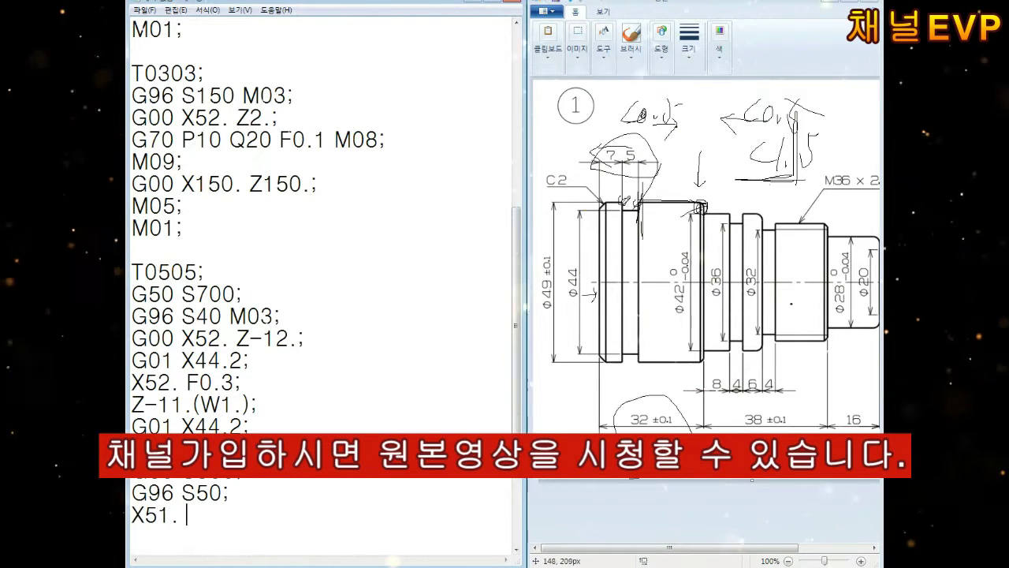
Complete X51. Z-10., then add the chamfer move X48. Z-11.5.
{"action": "type", "text": "Z-10.;"}
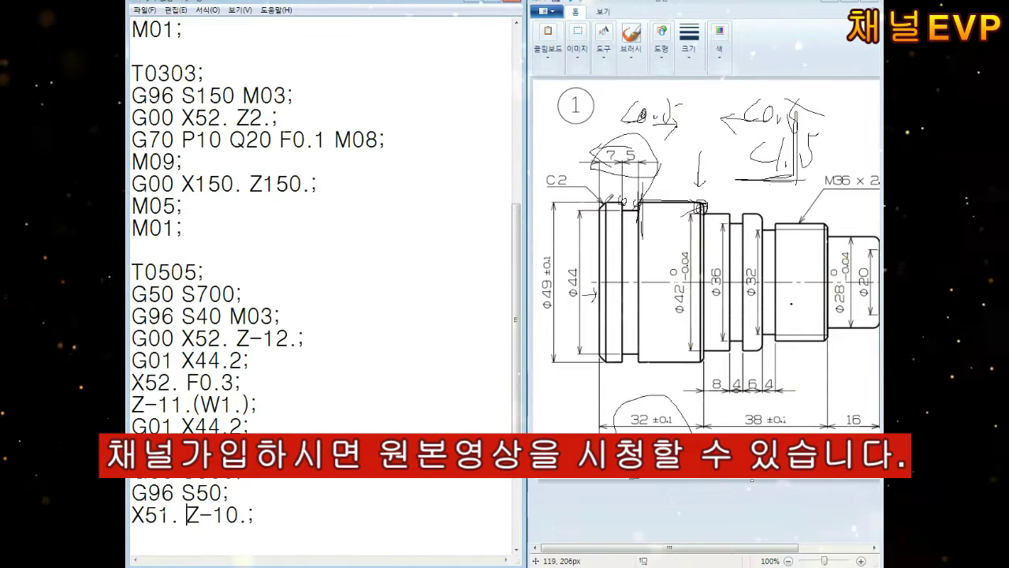
{"action": "key", "text": "Return"}
{"action": "key", "text": "Return"}
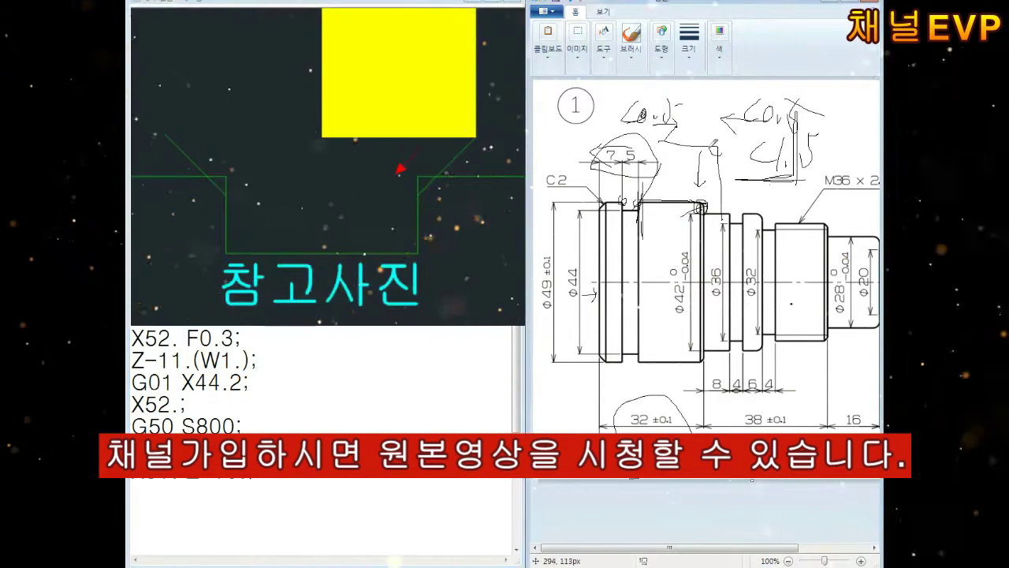
{"action": "type", "text": "X49"}
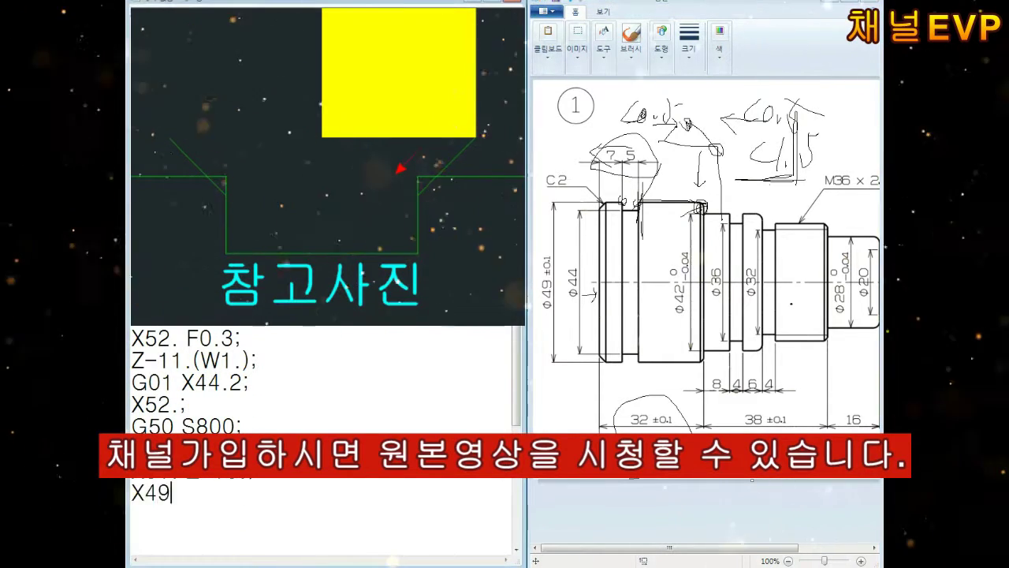
{"action": "type", "text": "."}
{"action": "key", "text": "BackSpace"}
{"action": "key", "text": "BackSpace"}
{"action": "type", "text": "8."}
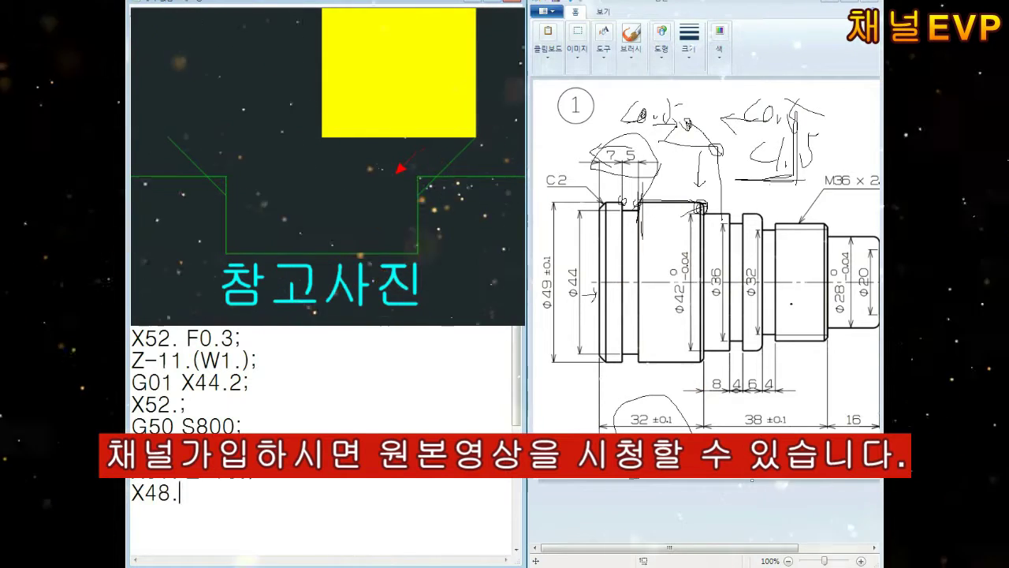
{"action": "type", "text": " Z-"}
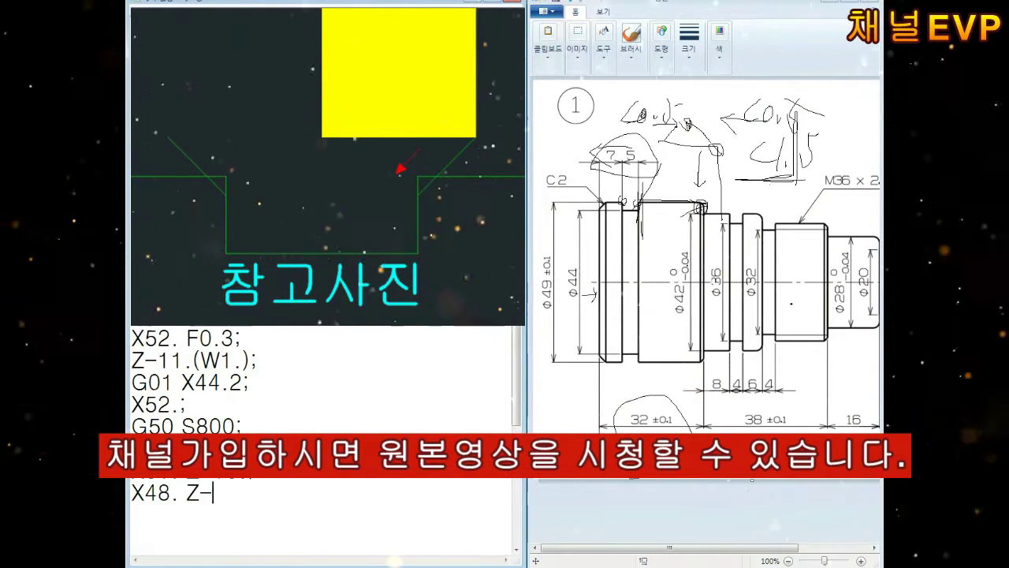
{"action": "type", "text": "112"}
{"action": "key", "text": "Print"}
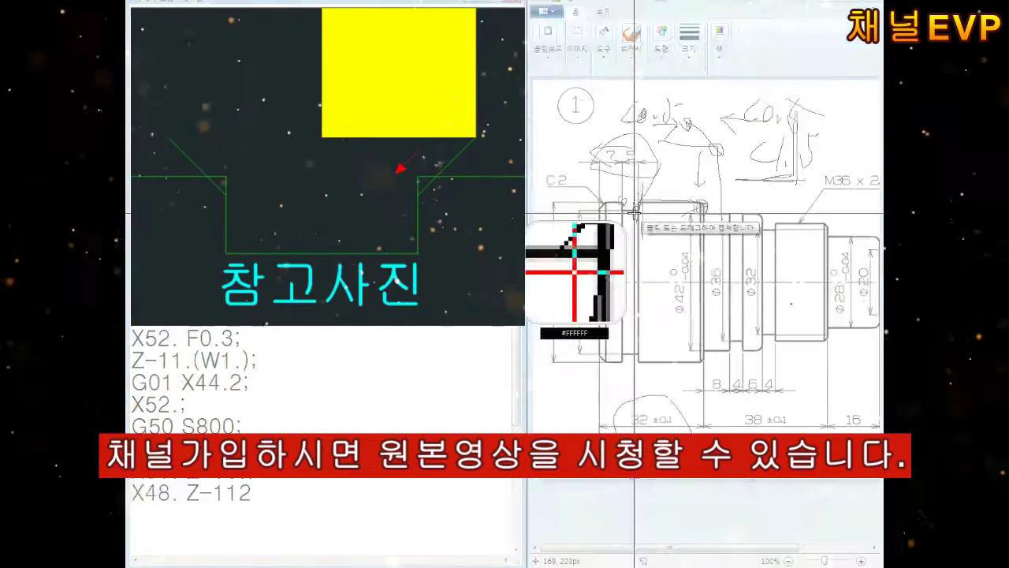
{"action": "key", "text": "Escape"}
{"action": "key", "text": "BackSpace"}
{"action": "key", "text": "BackSpace"}
{"action": "type", "text": "1.5"}
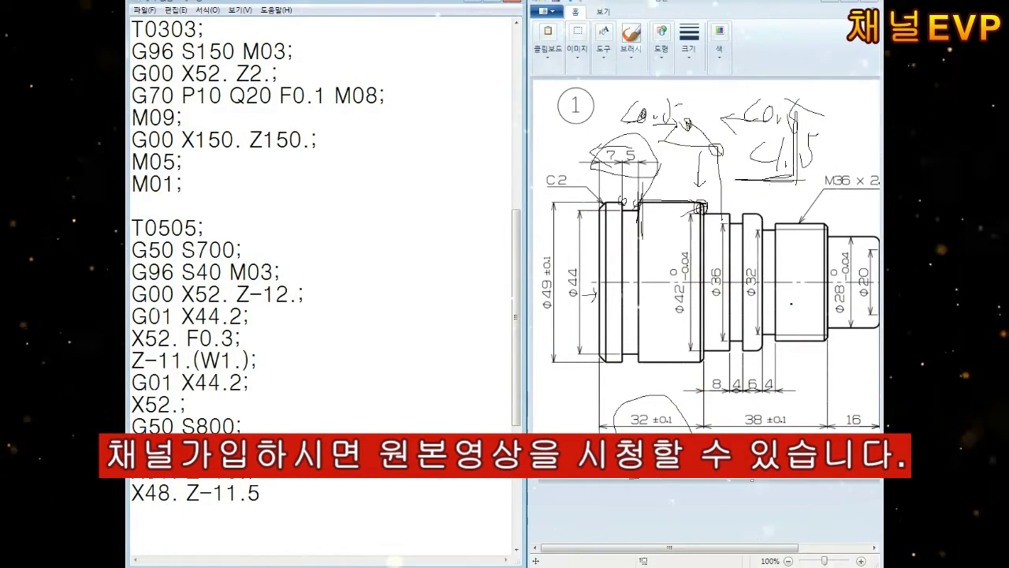
Sketch the groove path on the drawing and add the moves X44. and Z-12.
{"action": "key", "text": "ctrl+z"}
{"action": "key", "text": "ctrl+z"}
{"action": "key", "text": "ctrl+z"}
{"action": "type", "text": ";"}
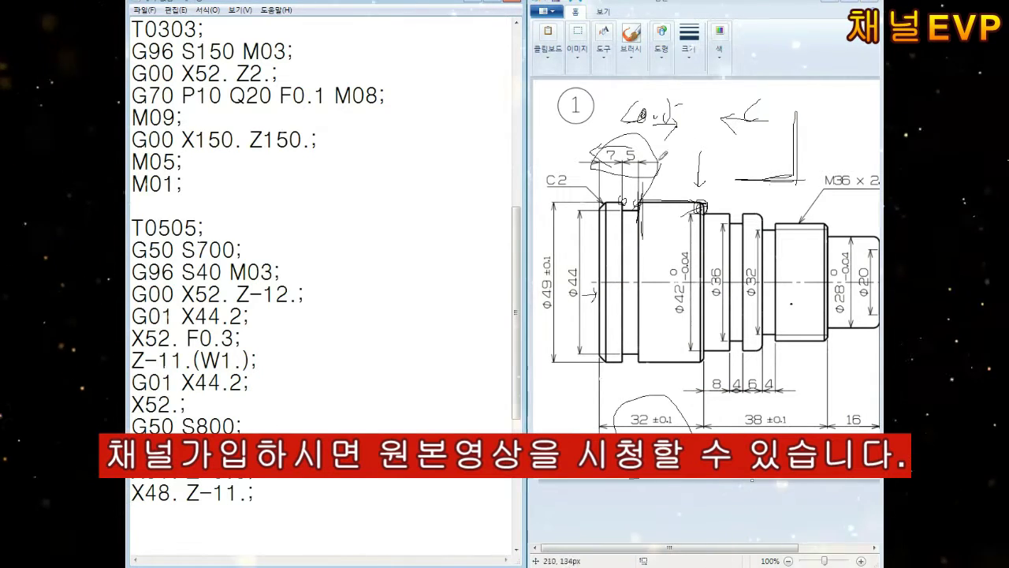
{"action": "left_click_drag", "start_coordinate": [670, 134], "coordinate": [698, 189]}
{"action": "left_click_drag", "start_coordinate": [619, 197], "coordinate": [631, 221]}
{"action": "left_click", "coordinate": [265, 489]}
{"action": "type", "text": "X"}
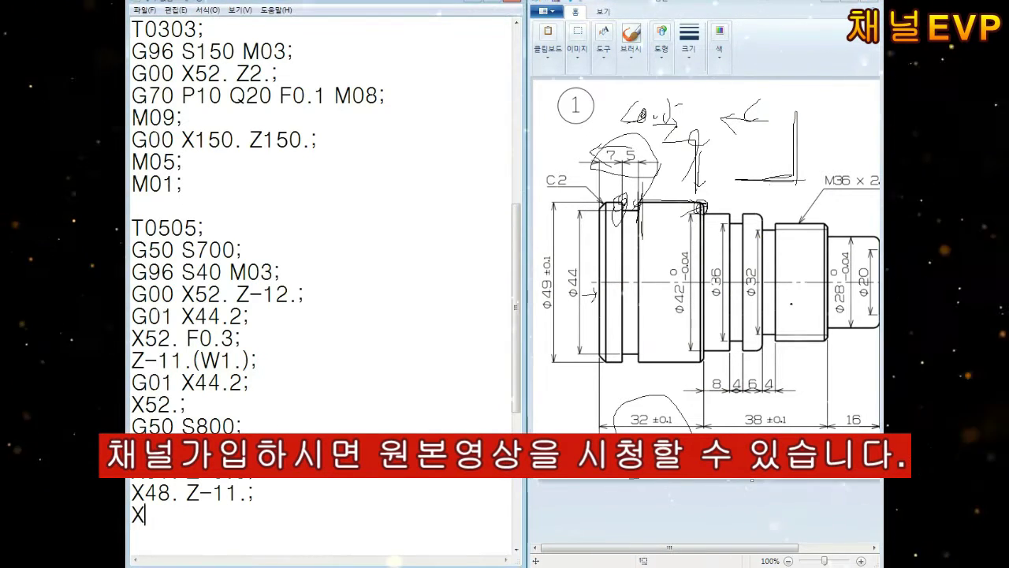
{"action": "type", "text": "44.;"}
{"action": "key", "text": "Return"}
{"action": "type", "text": "Z-12.;"}
{"action": "key", "text": "Return"}
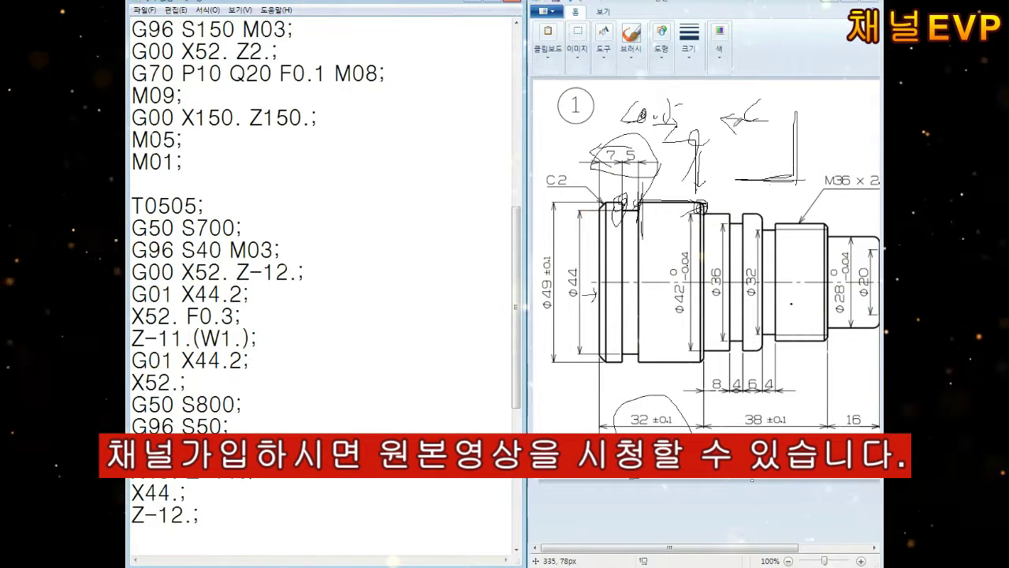
Add X48. and X51. Z-13.5, then close with M09, G00 X150. Z150., M05, M30.
{"action": "mouse_move", "coordinate": [763, 100]}
{"action": "left_mouse_down"}
{"action": "mouse_move", "coordinate": [789, 150]}
{"action": "mouse_move", "coordinate": [838, 142]}
{"action": "left_mouse_up"}
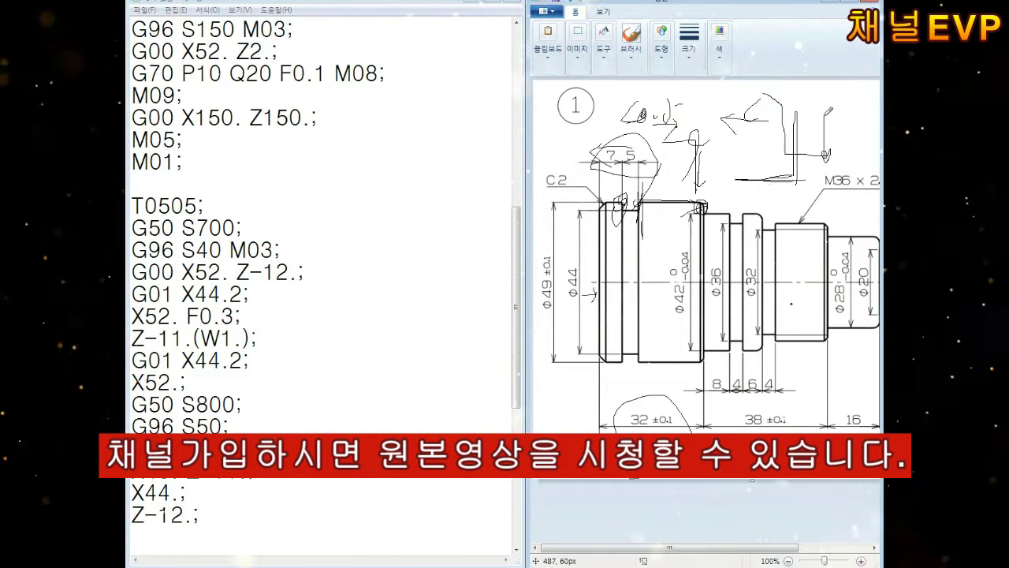
{"action": "left_click_drag", "start_coordinate": [834, 107], "coordinate": [849, 79]}
{"action": "left_click", "coordinate": [221, 516]}
{"action": "key", "text": "Return"}
{"action": "type", "text": "X48.;"}
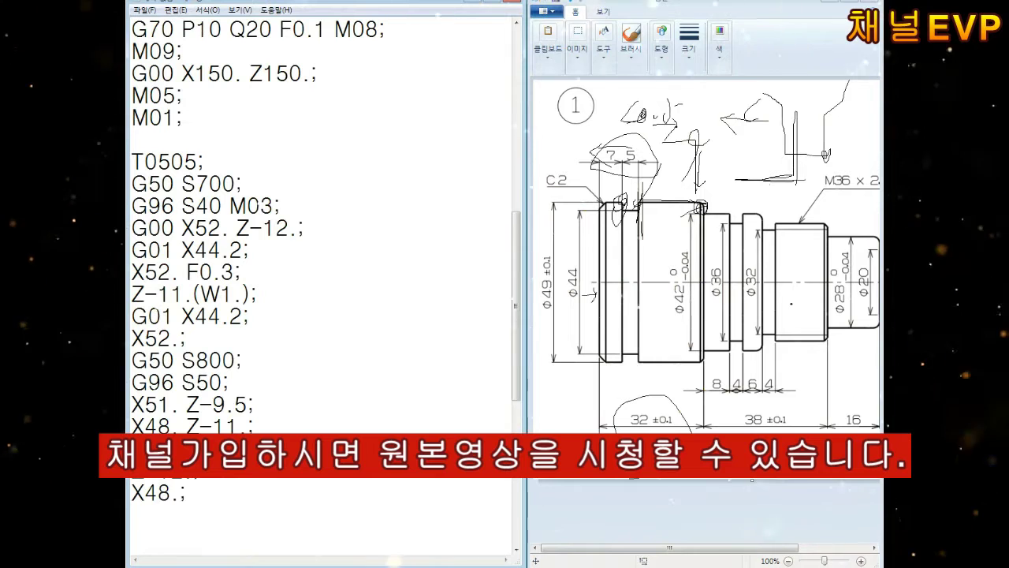
{"action": "type", "text": "51."}
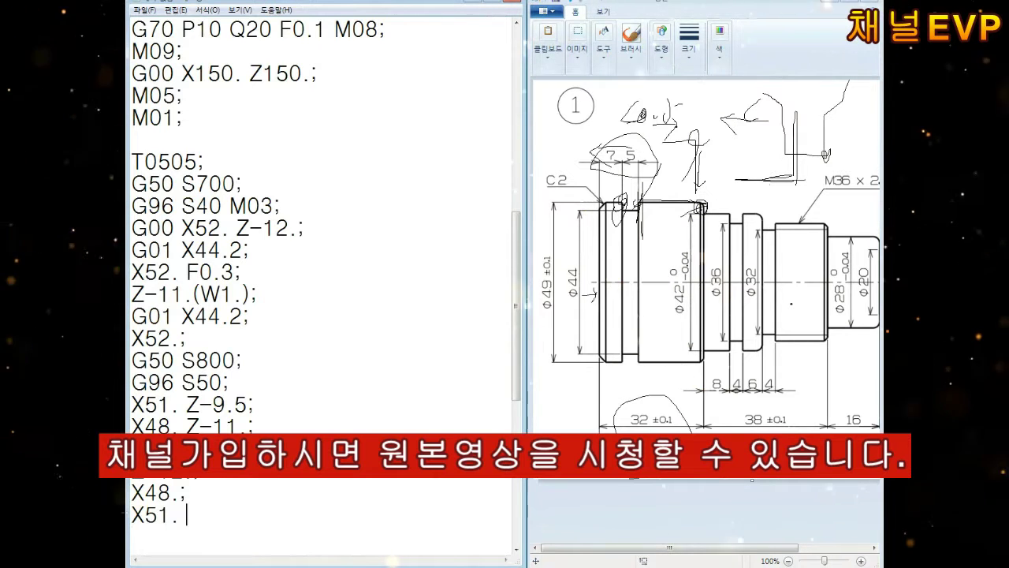
{"action": "type", "text": "3.5;"}
{"action": "key", "text": "Return"}
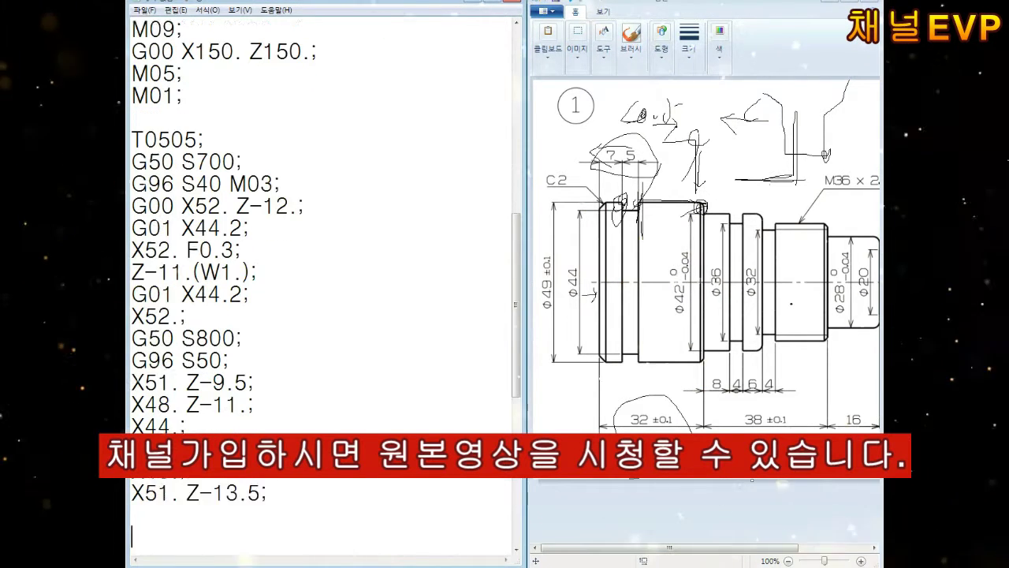
{"action": "key", "text": "Return"}
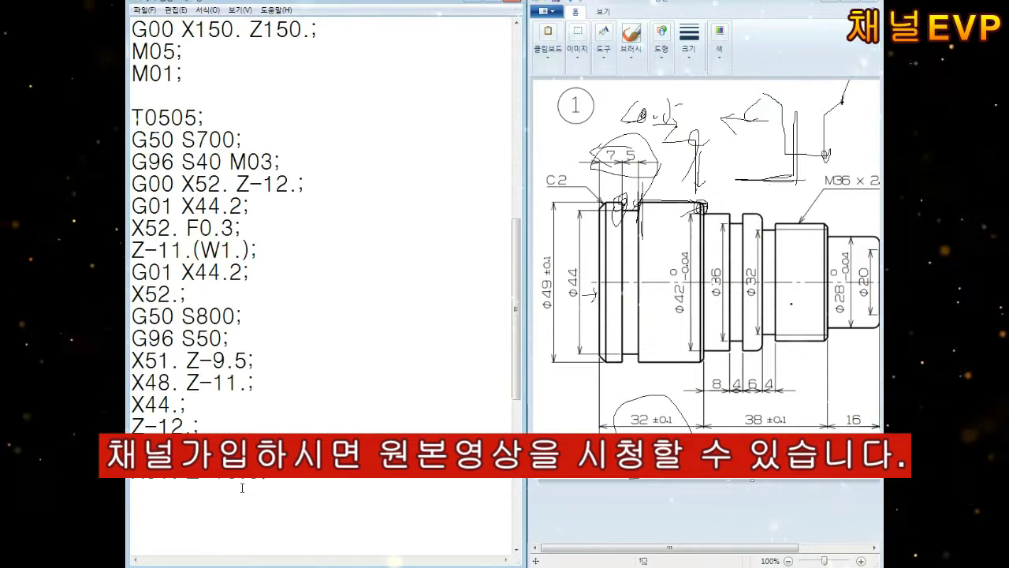
{"action": "type", "text": "M09; G00 X150. Z150.; M"}
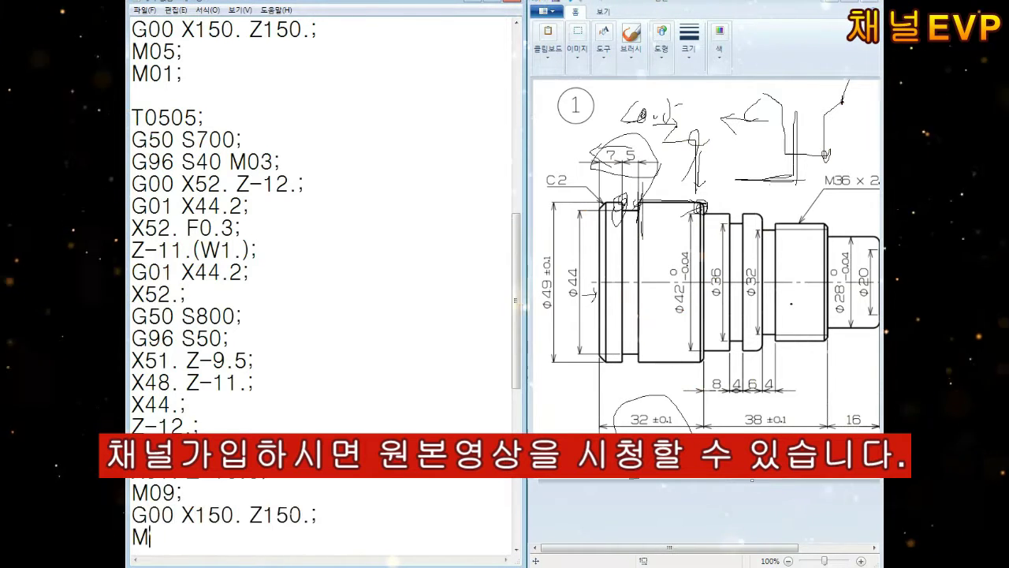
{"action": "type", "text": "05; M30; "}
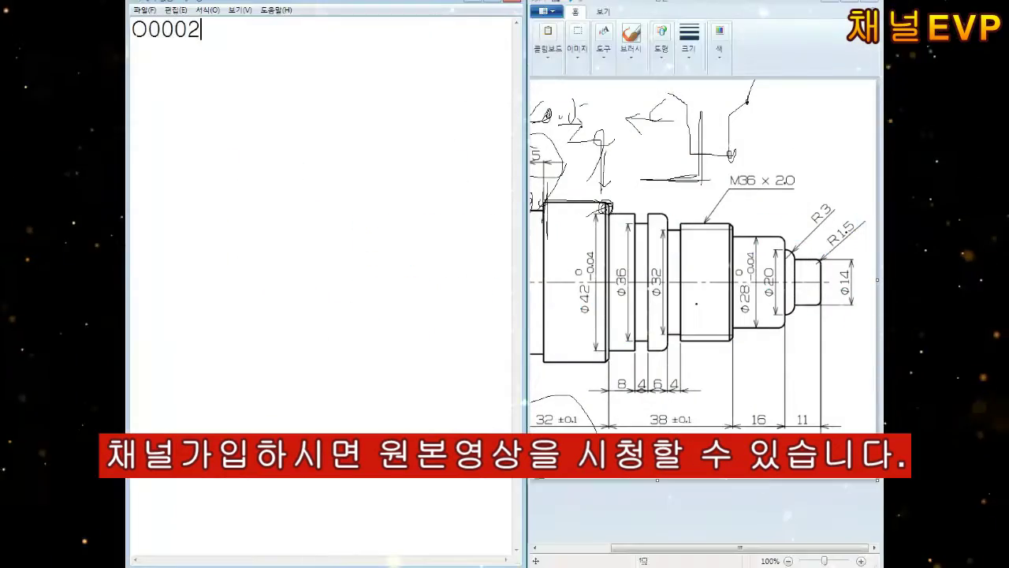
{"action": "type", "text": "(B-2);40 G54 G99; G2"}
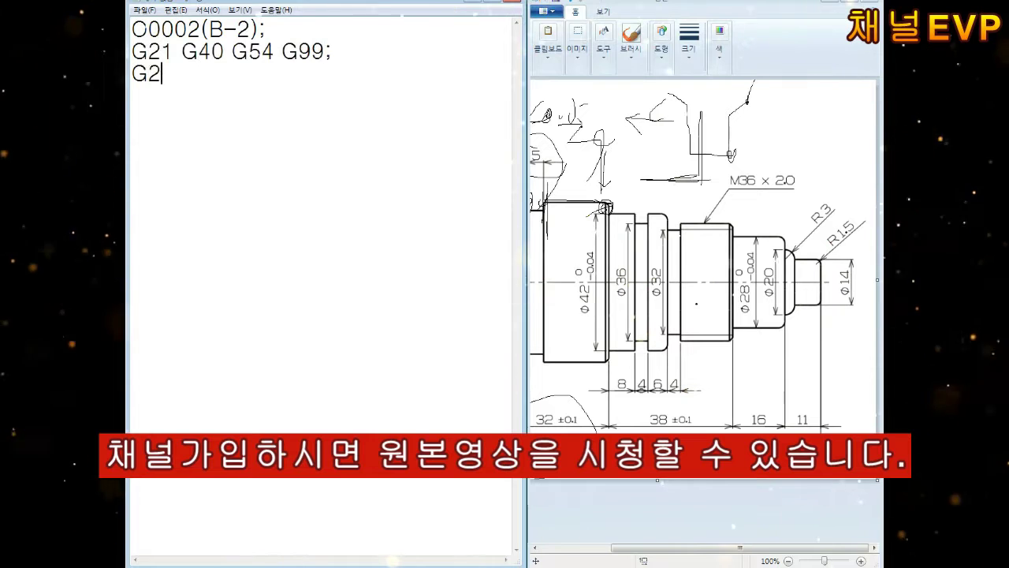
{"action": "type", "text": "8 U0. W0.; T0101; G50 S2000; G96 S100 M03"}
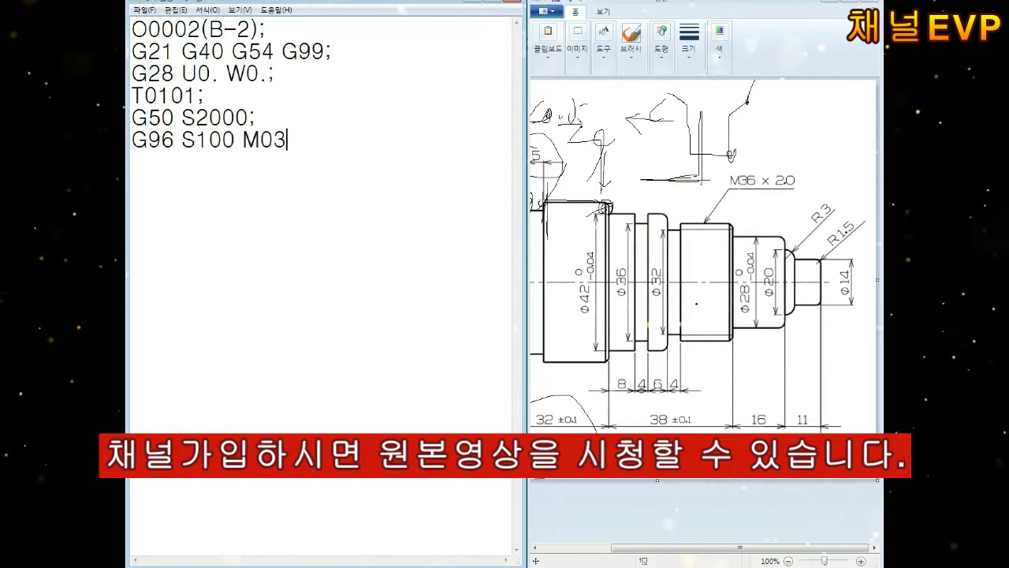
{"action": "type", "text": "; G00 X52. Z7.; "}
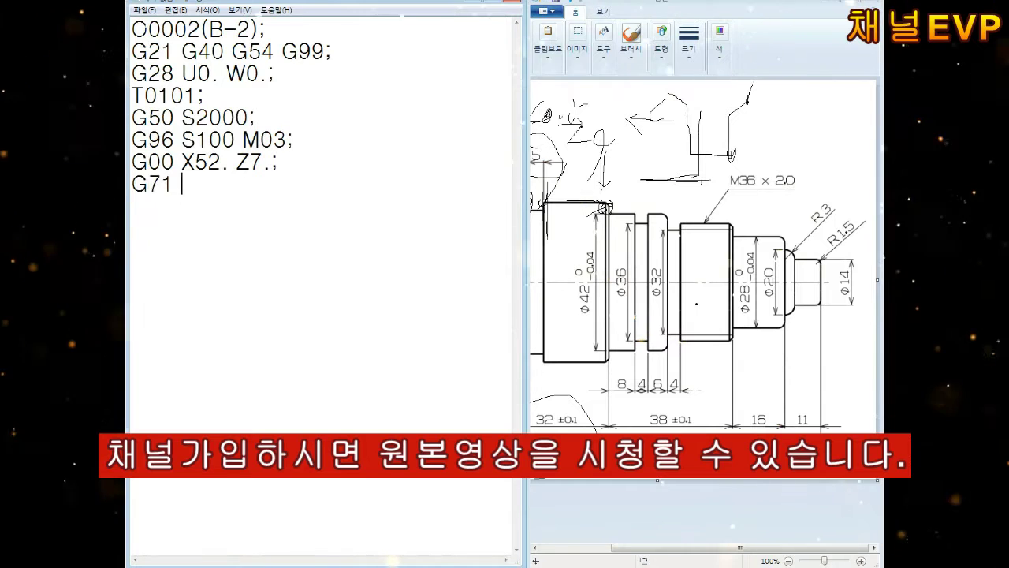
{"action": "type", "text": "U2. R0.5 M0"}
{"action": "type", "text": "10 Q20 U0.4 W0.2 F0.2;"}
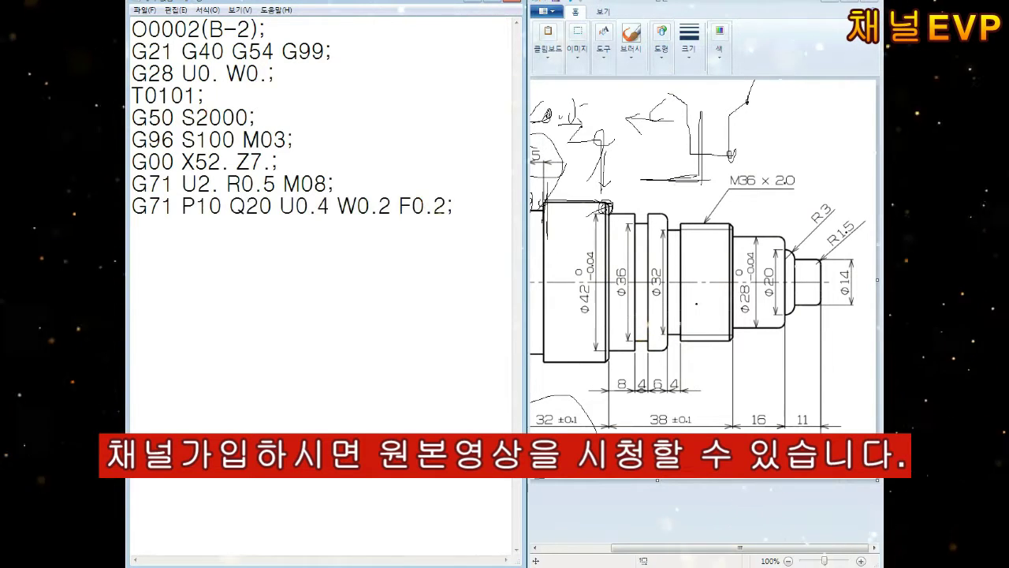
Start the N10 contour: G42 approach, X11., R1.5 arc to X14. Z-1.5, then Z-8.
{"action": "key", "text": "Return"}
{"action": "type", "text": "N10 G42 G00 X-2. Z2.; G01 Z0.;"}
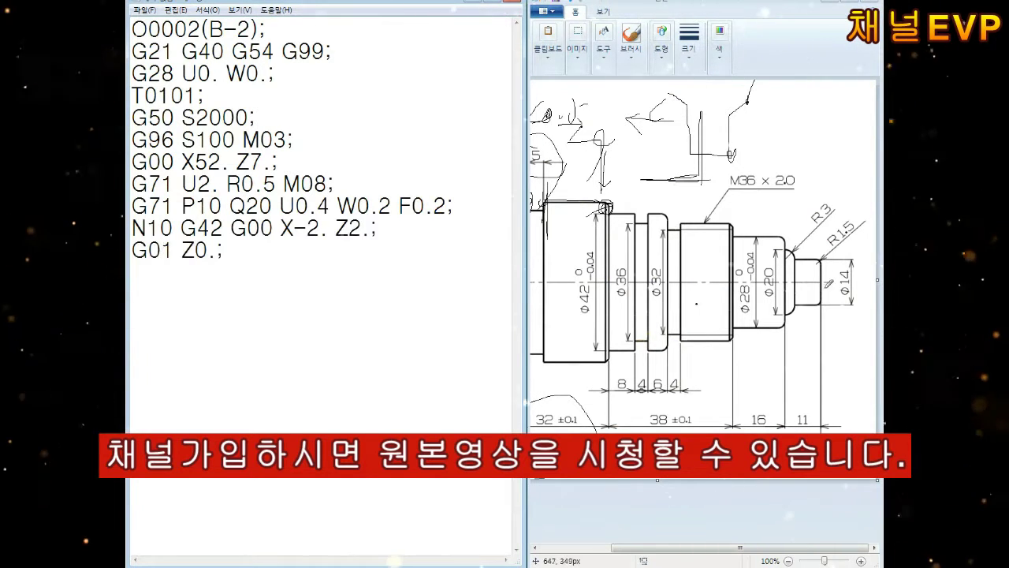
{"action": "left_click_drag", "start_coordinate": [821, 288], "coordinate": [803, 273]}
{"action": "left_click", "coordinate": [142, 270]}
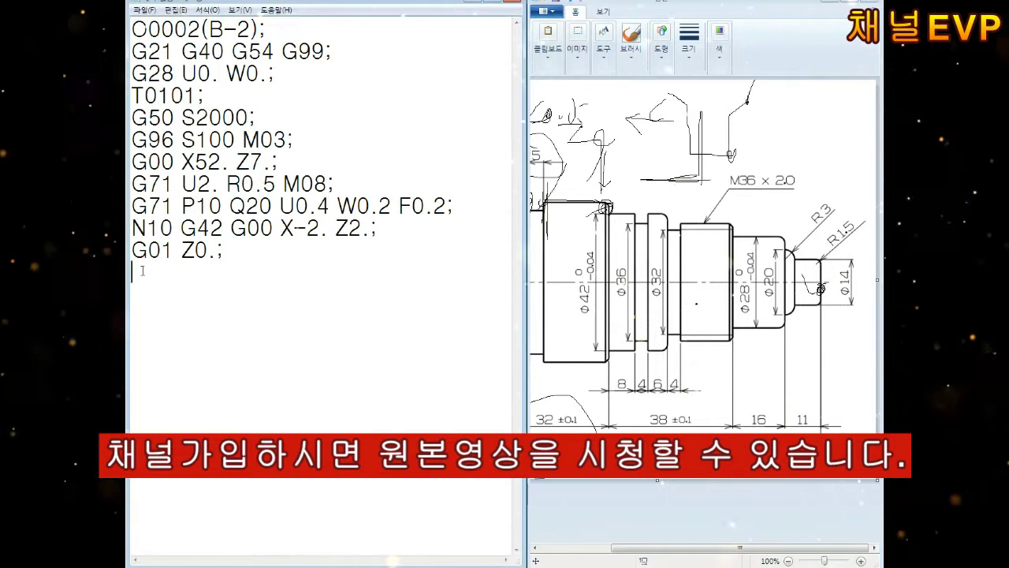
{"action": "type", "text": "X11.;"}
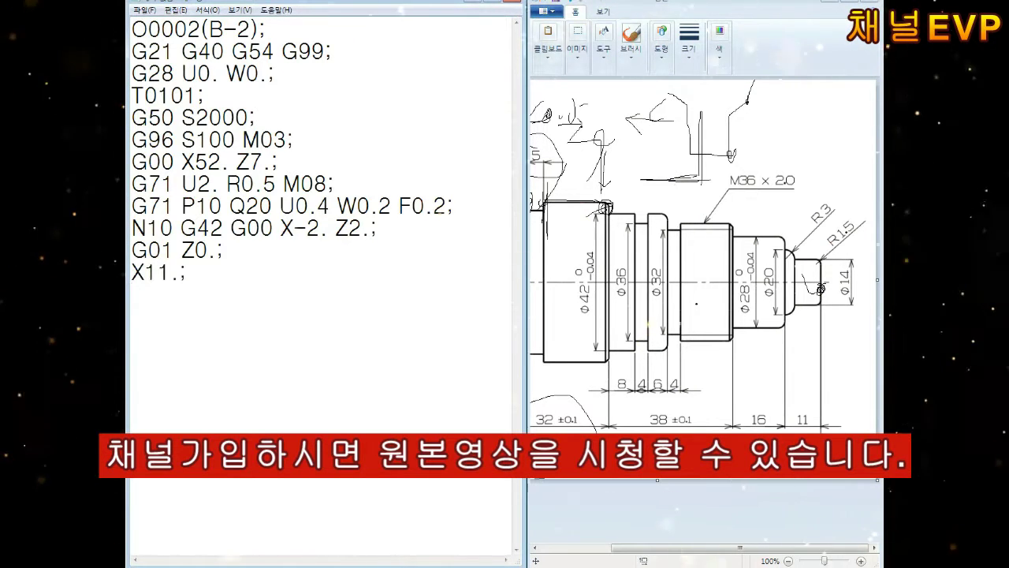
{"action": "key", "text": "Return"}
{"action": "type", "text": "G03 X14. Z-1.5 R1.5; "}
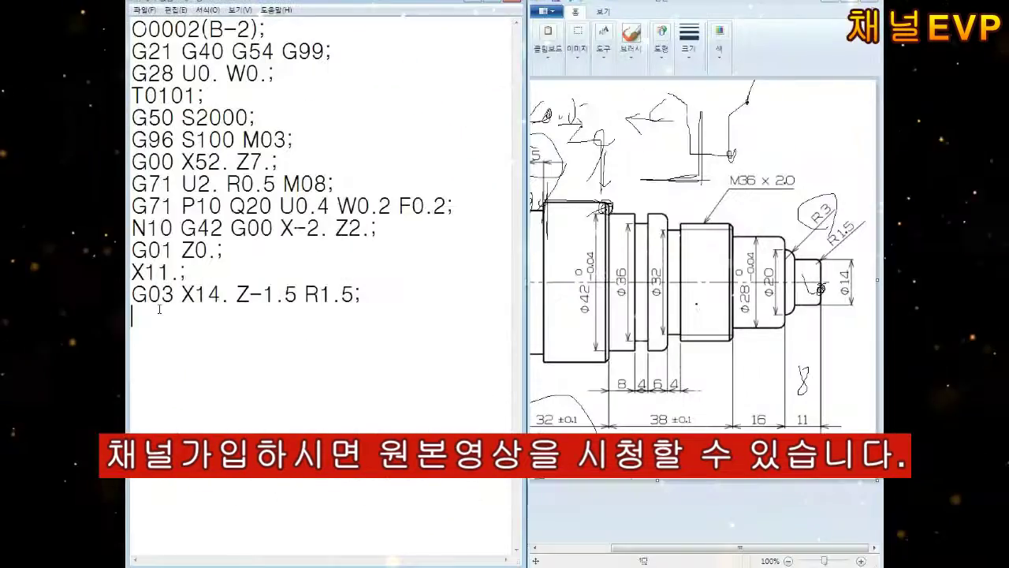
{"action": "type", "text": "G01 Z-8.;"}
{"action": "key", "text": "Return"}
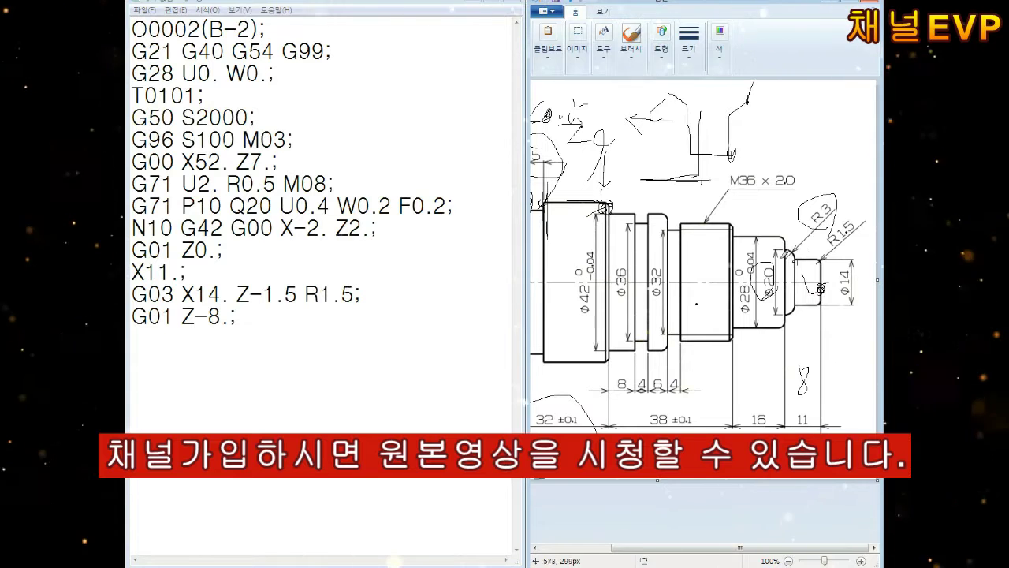
Add the R3 arc to X20. Z-11., step to X24., R2 arc to X28. Z-13., and Z-27.
{"action": "left_click", "coordinate": [315, 371]}
{"action": "type", "text": "G03 X20."}
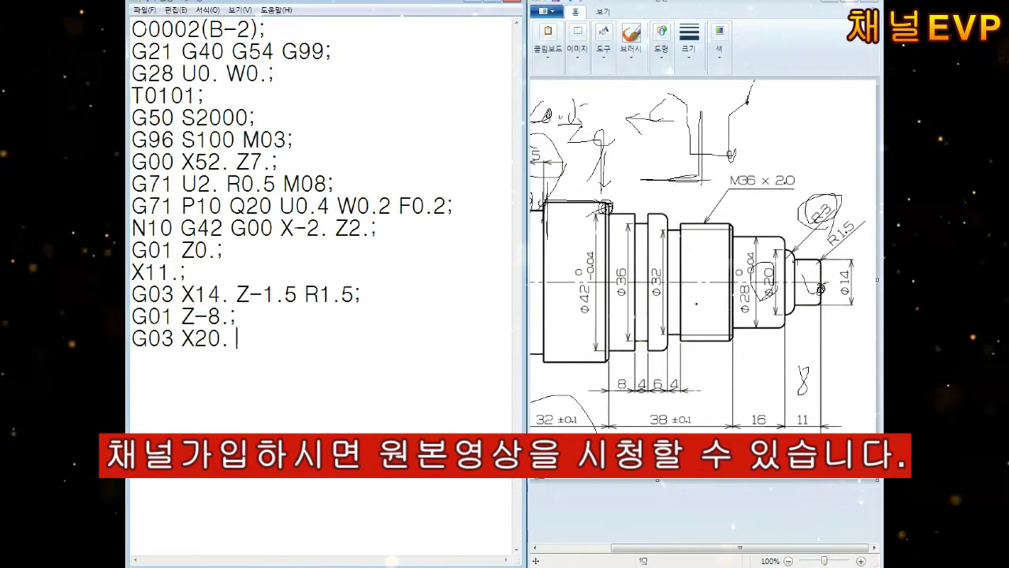
{"action": "type", "text": " Z-11. R3.;"}
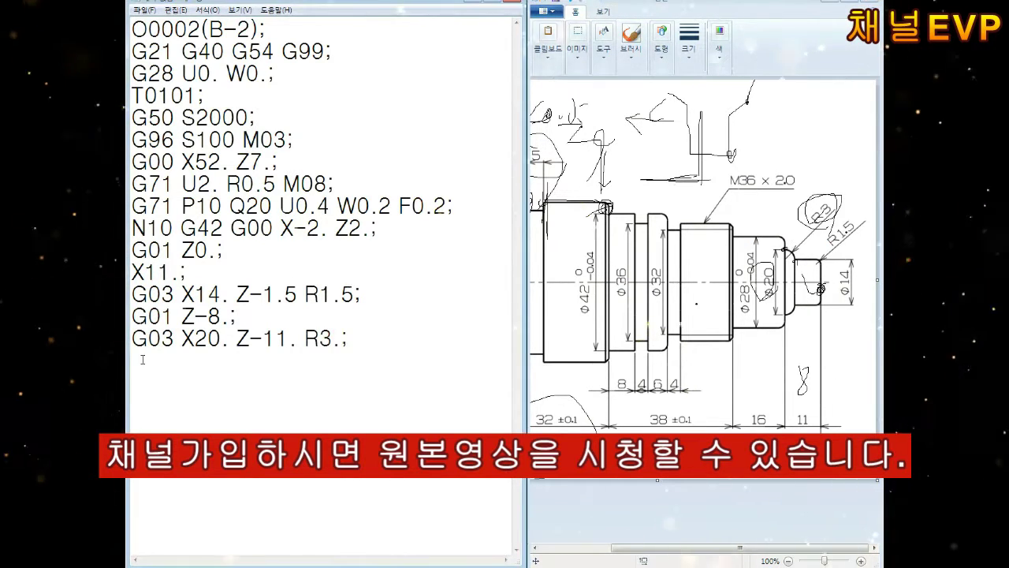
{"action": "key", "text": "Return"}
{"action": "type", "text": "G01 X"}
{"action": "left_click_drag", "start_coordinate": [769, 242], "coordinate": [786, 240]}
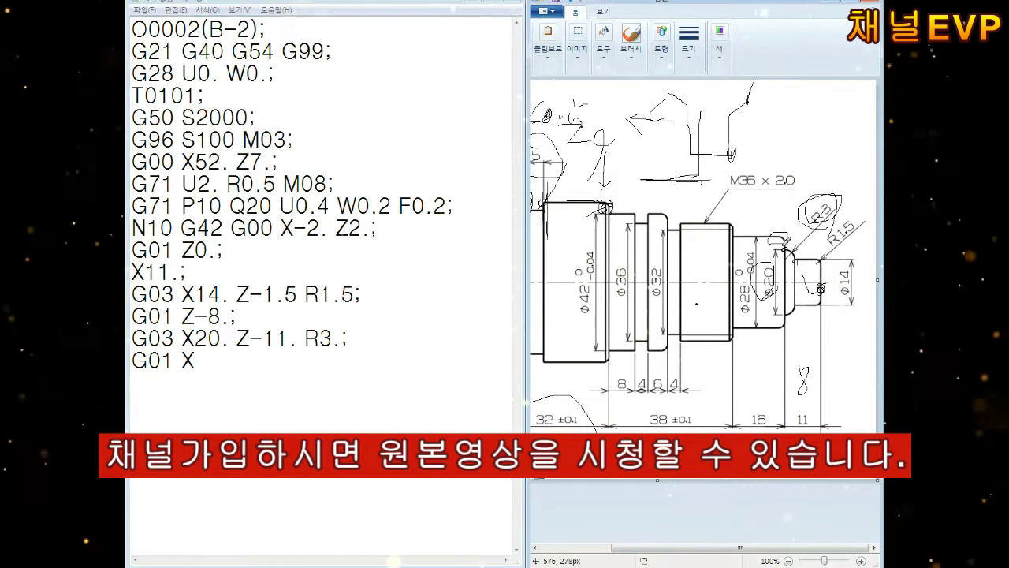
{"action": "left_click_drag", "start_coordinate": [820, 285], "coordinate": [825, 280]}
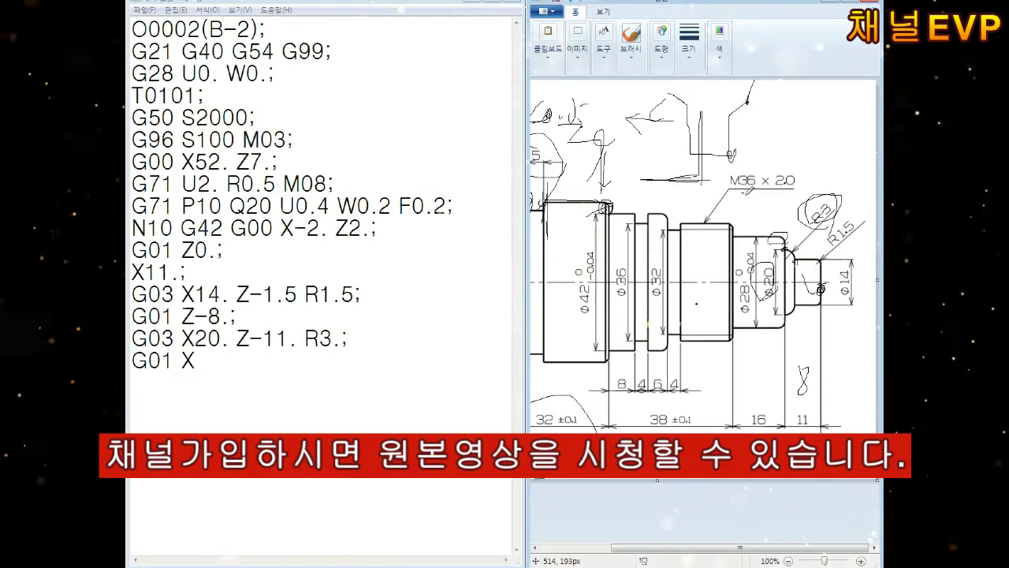
{"action": "left_click", "coordinate": [301, 354]}
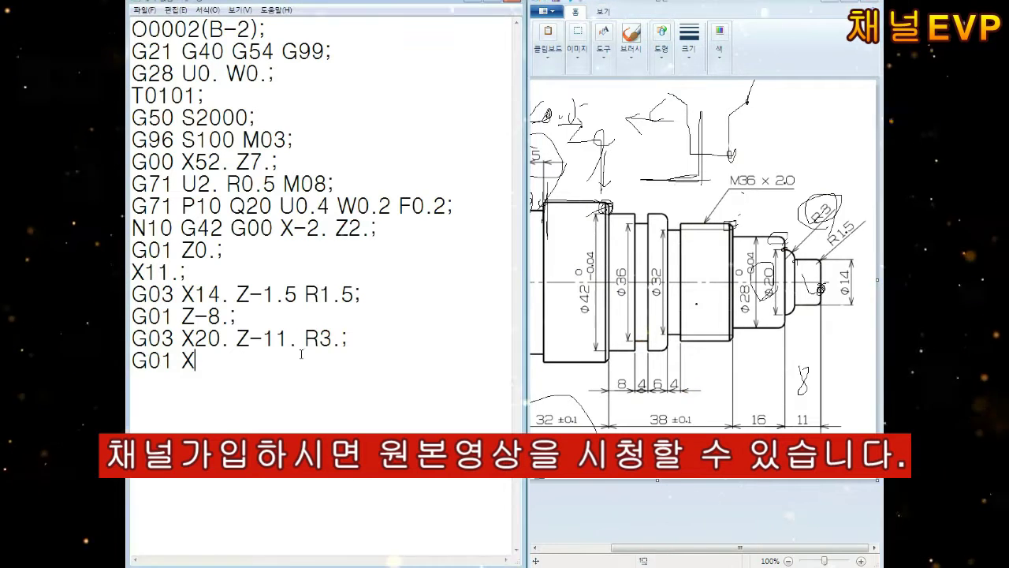
{"action": "type", "text": "24.;"}
{"action": "key", "text": "Return"}
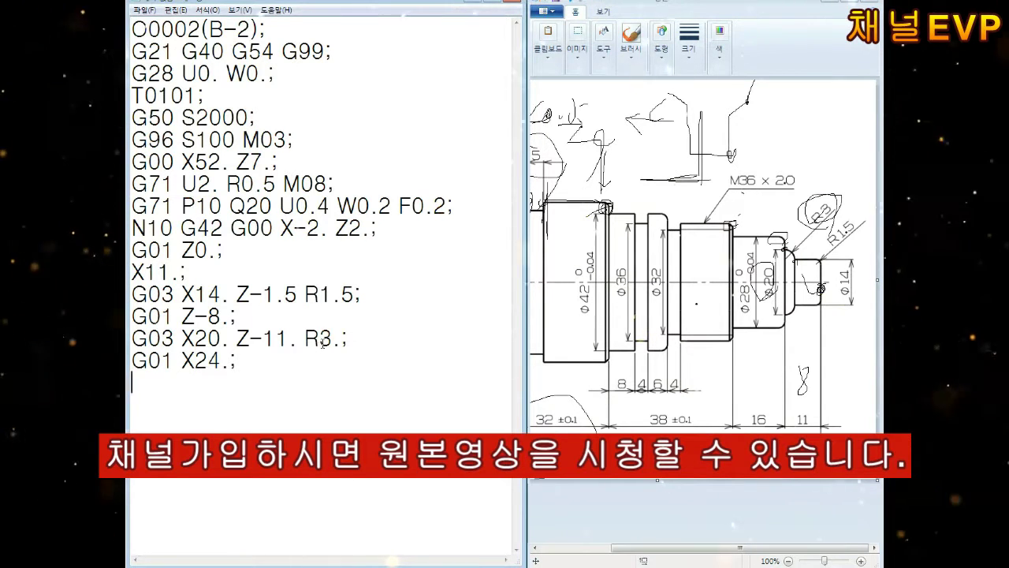
{"action": "type", "text": "G03 X28. Z-13. R2.;"}
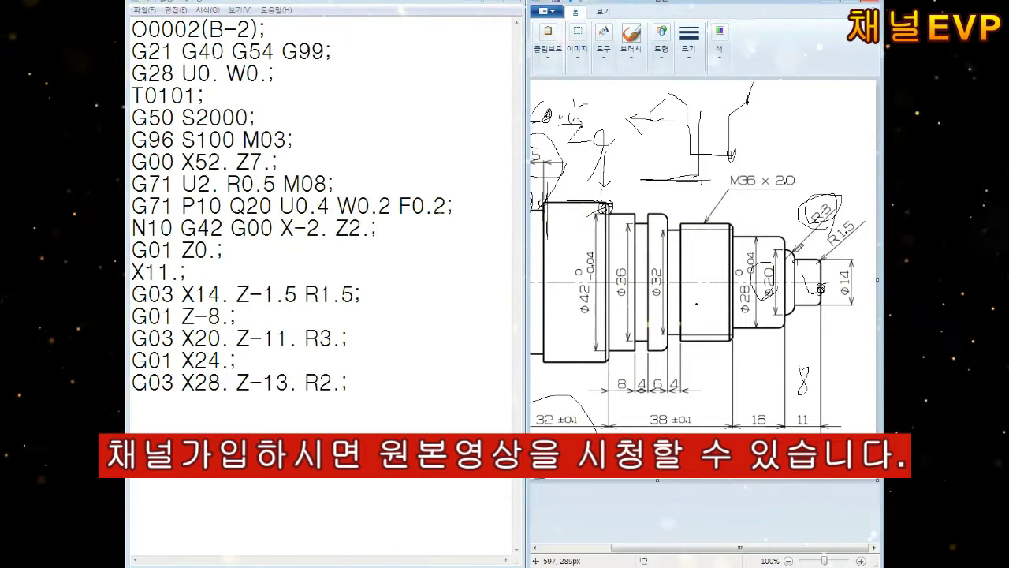
{"action": "key", "text": "Return"}
{"action": "type", "text": "G01 Z-"}
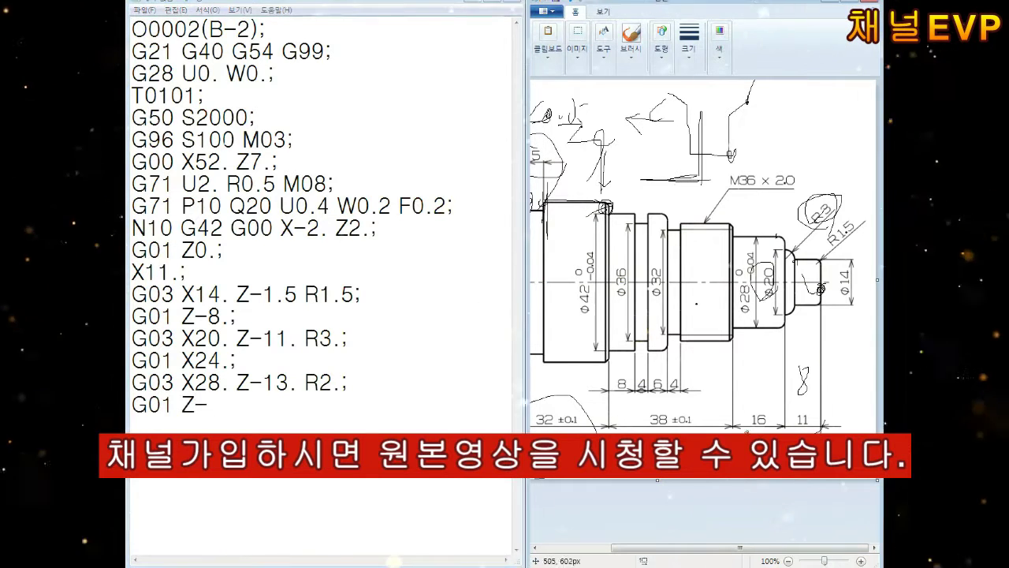
{"action": "type", "text": "27.;"}
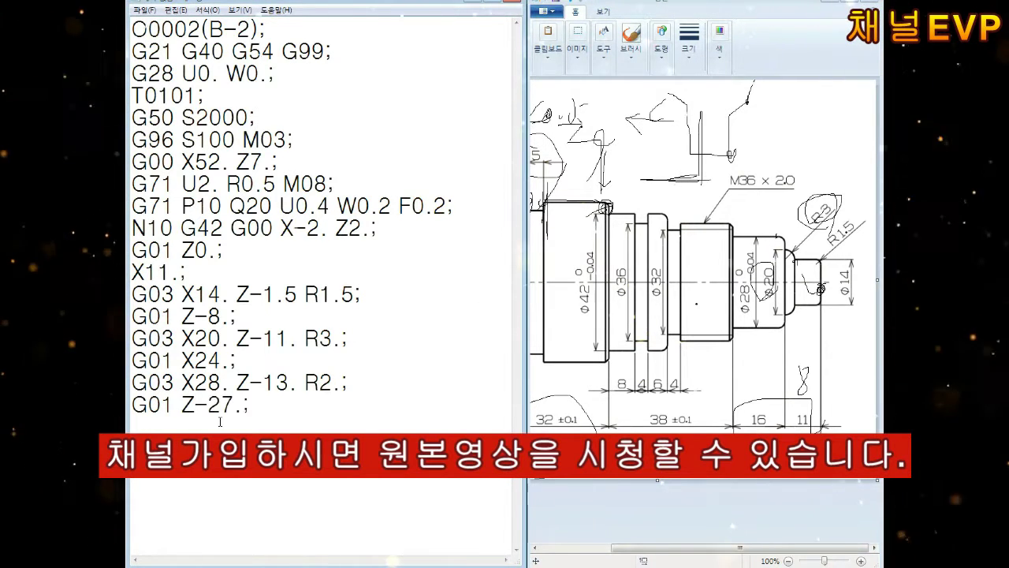
{"action": "key", "text": "Return"}
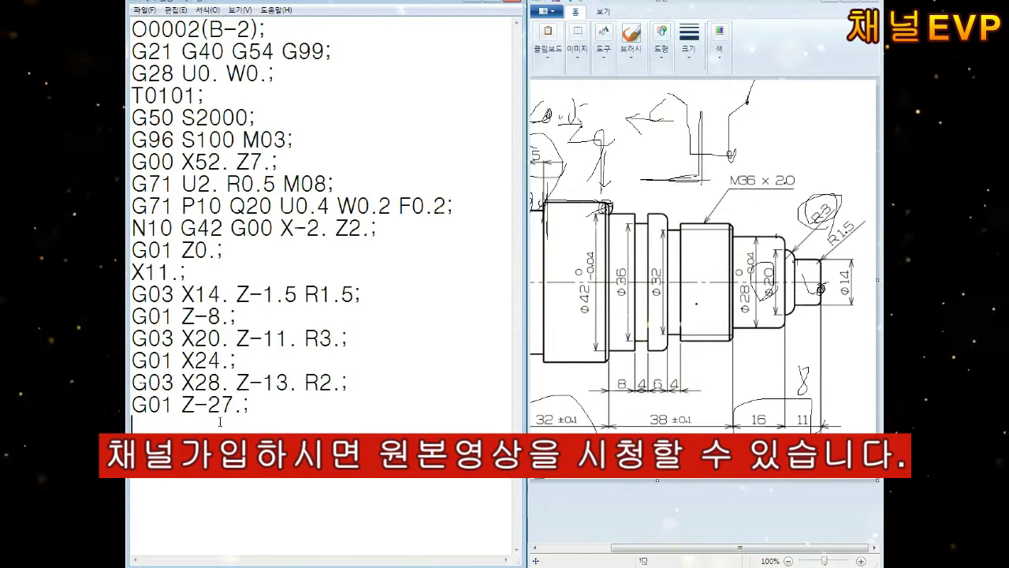
Continue the contour with X32., X36. Z-29., Z-45. and X38.
{"action": "type", "text": "X32.;"}
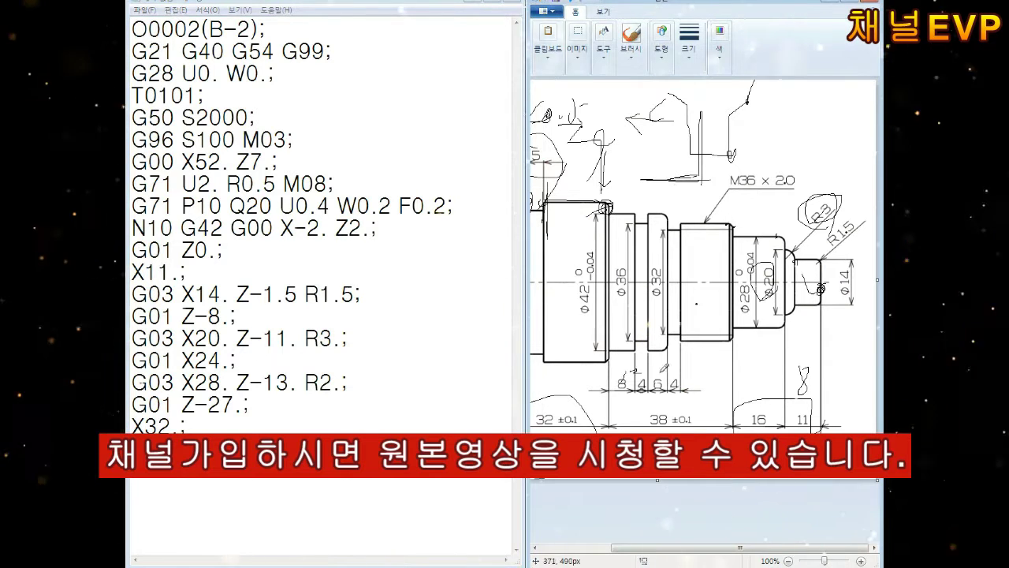
{"action": "left_click_drag", "start_coordinate": [671, 368], "coordinate": [675, 383]}
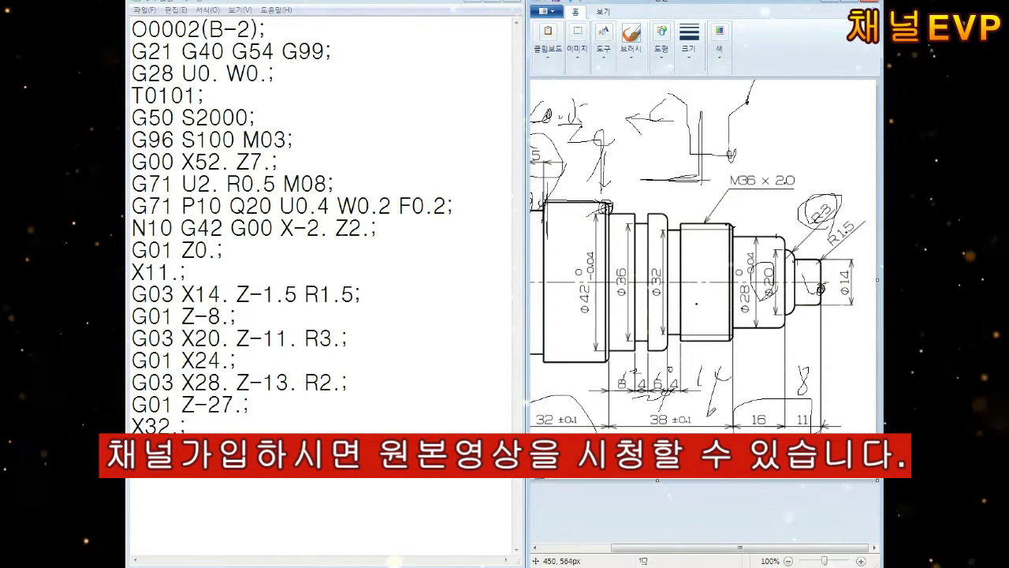
{"action": "left_click_drag", "start_coordinate": [690, 341], "coordinate": [692, 356]}
{"action": "left_click_drag", "start_coordinate": [701, 341], "coordinate": [701, 354]}
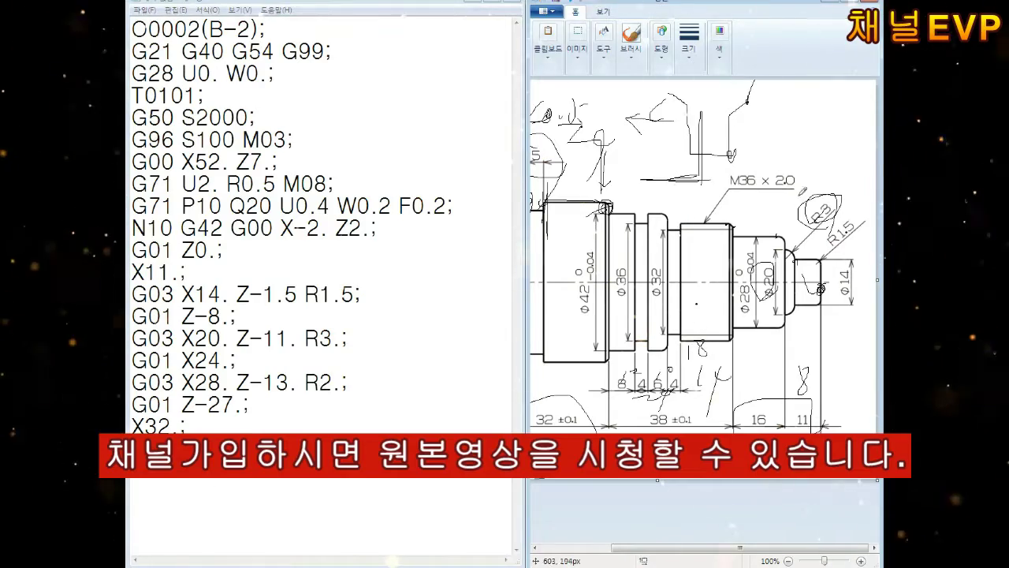
{"action": "left_click", "coordinate": [213, 409]}
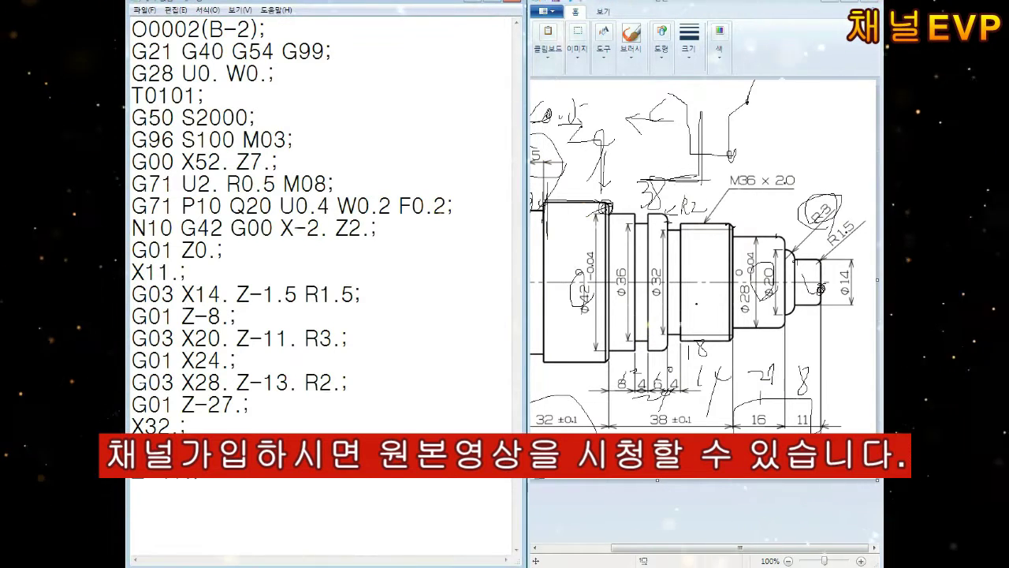
{"action": "type", "text": "X38.;"}
{"action": "key", "text": "Return"}
Add the G03 X42. Z-47. R2. arc and G01 Z-65., correcting Z-43 to Z-47.
{"action": "type", "text": "G03 X42"}
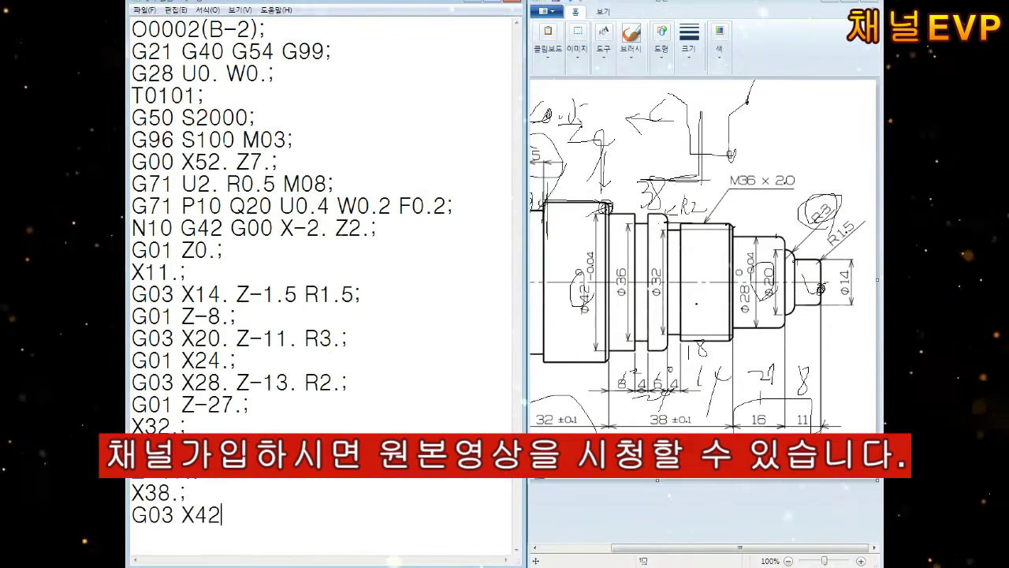
{"action": "type", "text": "43"}
{"action": "scroll", "coordinate": [323, 284], "scroll_direction": "down", "scroll_amount": 1}
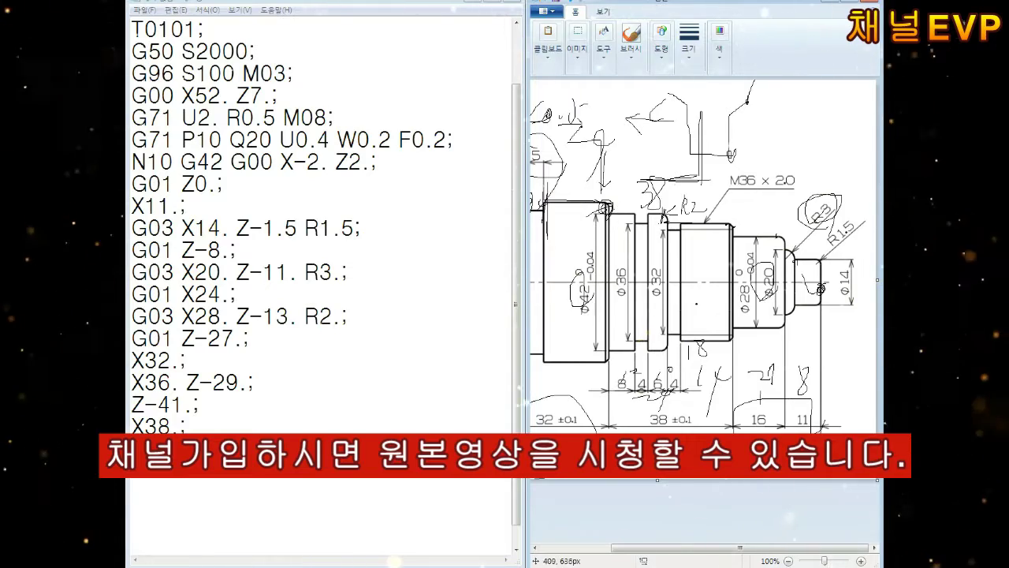
{"action": "key", "text": "Return"}
{"action": "type", "text": "G01"}
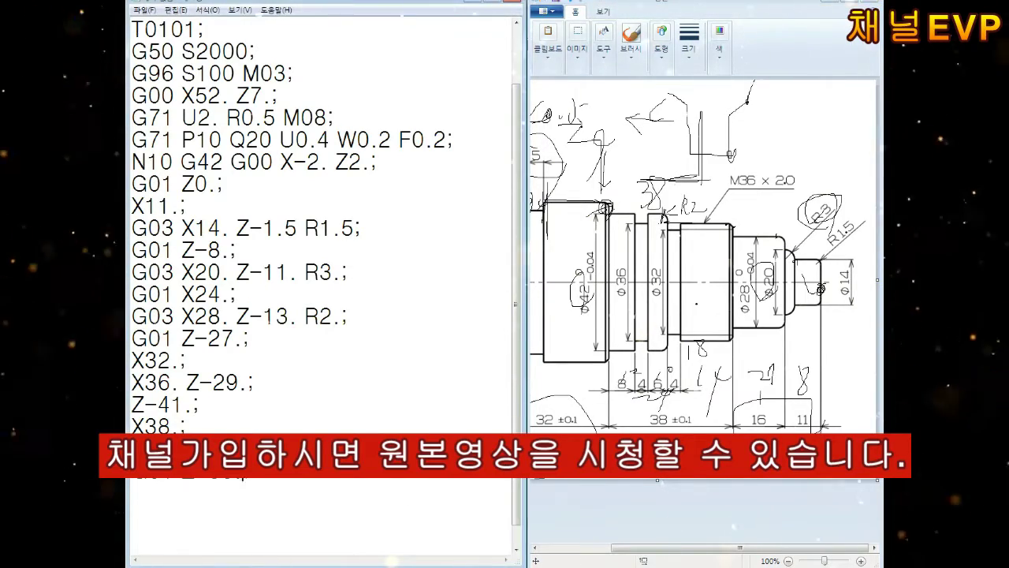
{"action": "scroll", "coordinate": [323, 284], "scroll_direction": "down", "scroll_amount": 1}
{"action": "type", "text": "5"}
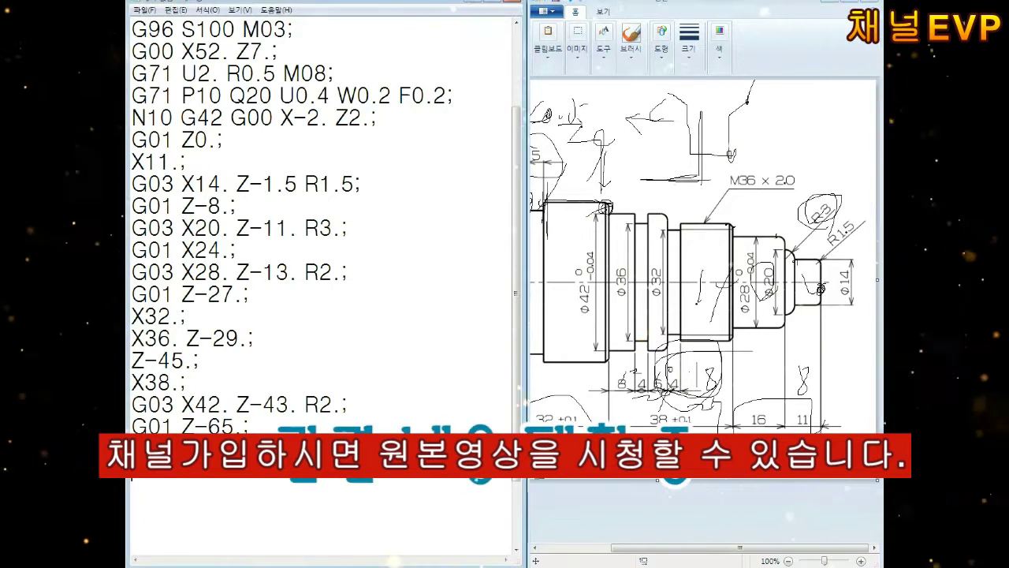
{"action": "key", "text": "Down"}
{"action": "key", "text": "Right"}
{"action": "left_click", "coordinate": [283, 404]}
{"action": "key", "text": "BackSpace"}
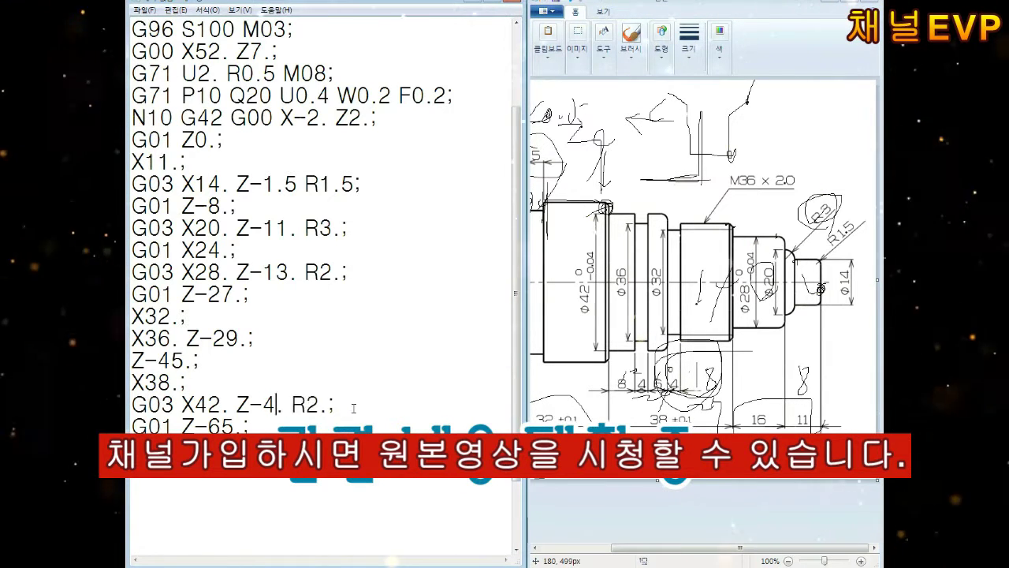
{"action": "type", "text": "7"}
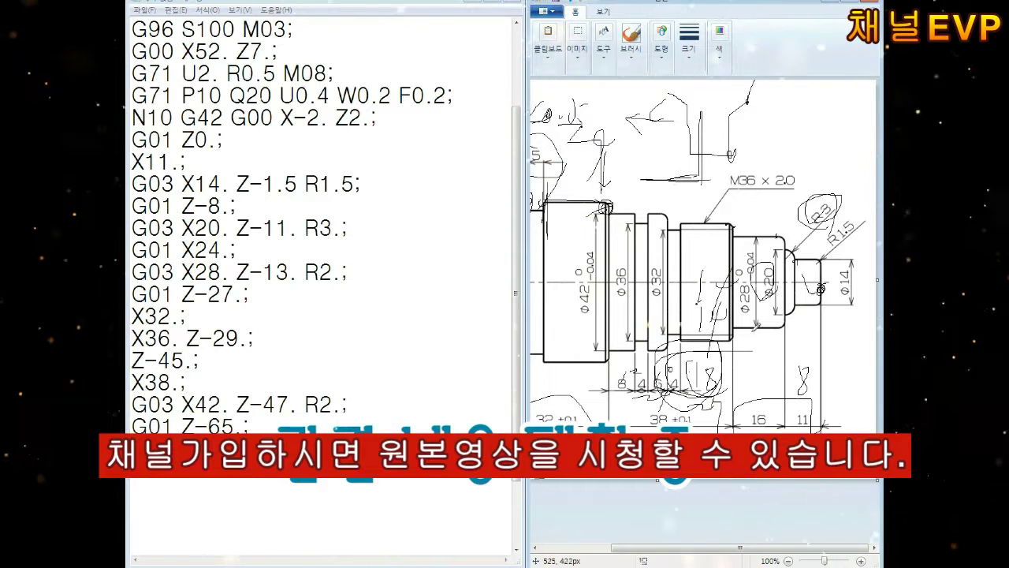
{"action": "left_click", "coordinate": [158, 360]}
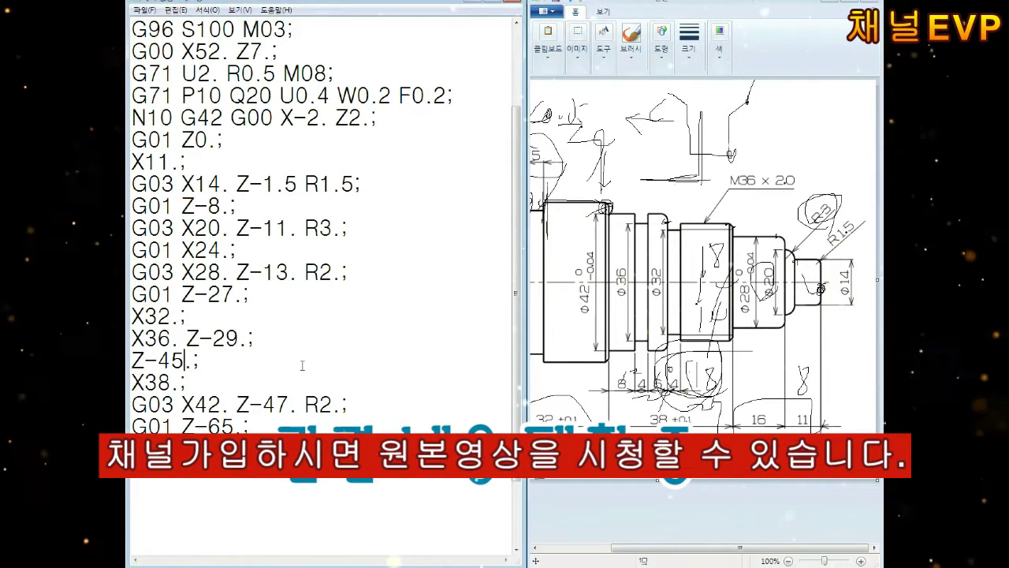
{"action": "key", "text": "ctrl+End"}
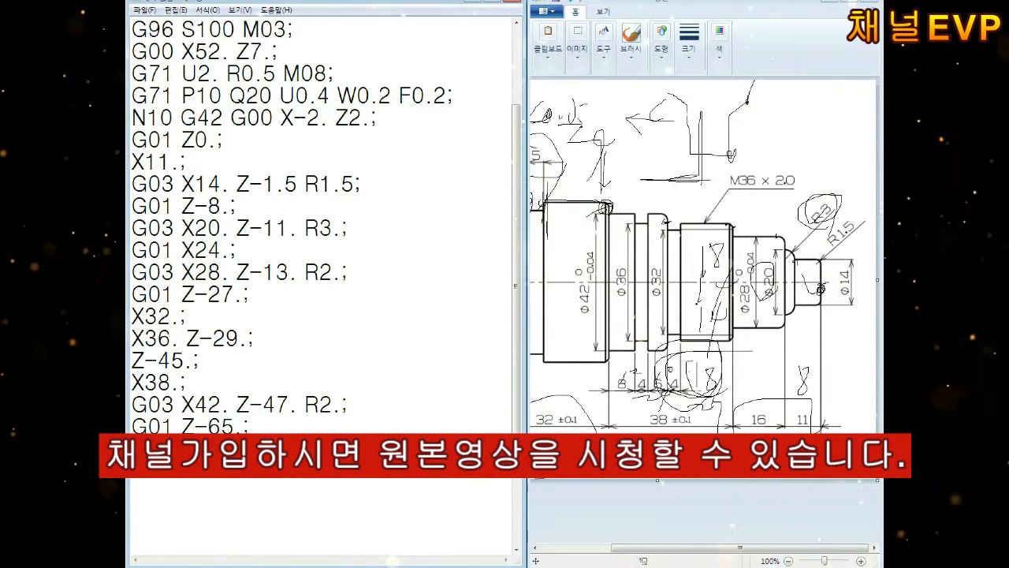
End the rough contour at N20 G40 X52., comment out (X49.5 Z-68.), then retract G00 X150. Z150. with M01.
{"action": "scroll", "coordinate": [760, 252], "scroll_direction": "left", "scroll_amount": 3}
{"action": "scroll", "coordinate": [760, 251], "scroll_direction": "left", "scroll_amount": 1}
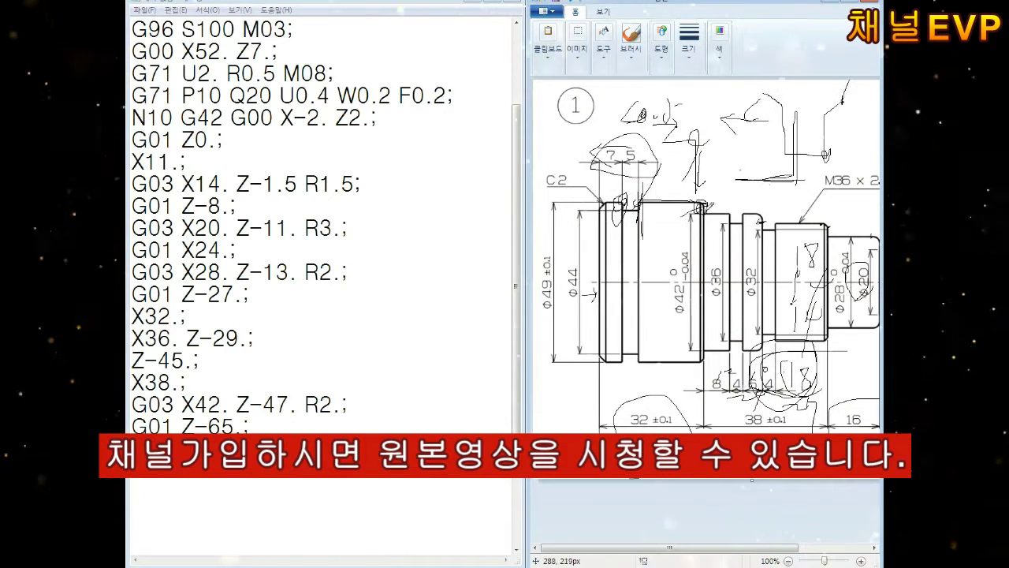
{"action": "scroll", "coordinate": [836, 276], "scroll_direction": "right", "scroll_amount": 2}
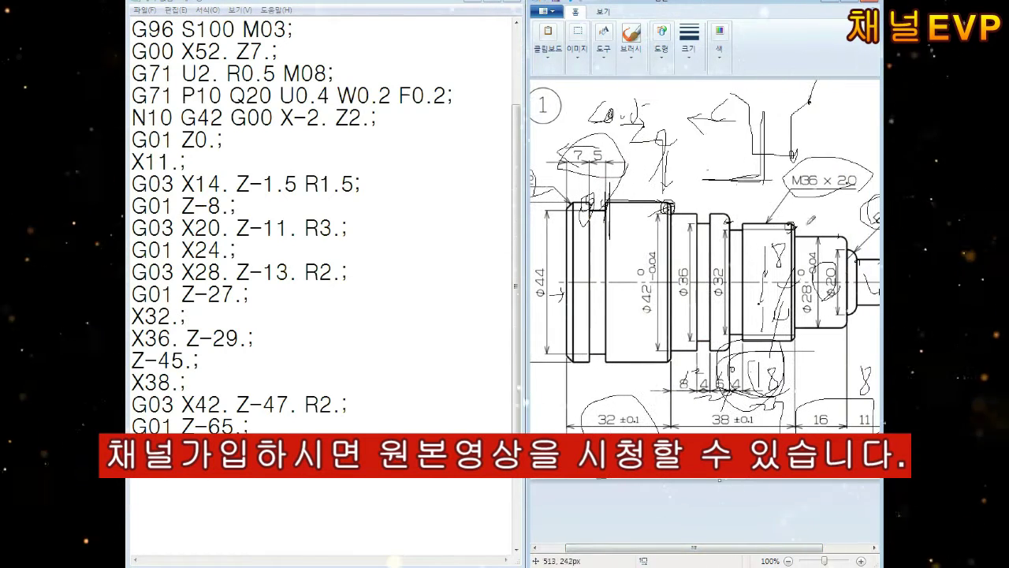
{"action": "left_click_drag", "start_coordinate": [677, 181], "coordinate": [667, 200]}
{"action": "scroll", "coordinate": [704, 256], "scroll_direction": "left", "scroll_amount": 2}
{"action": "type", "text": "X4"}
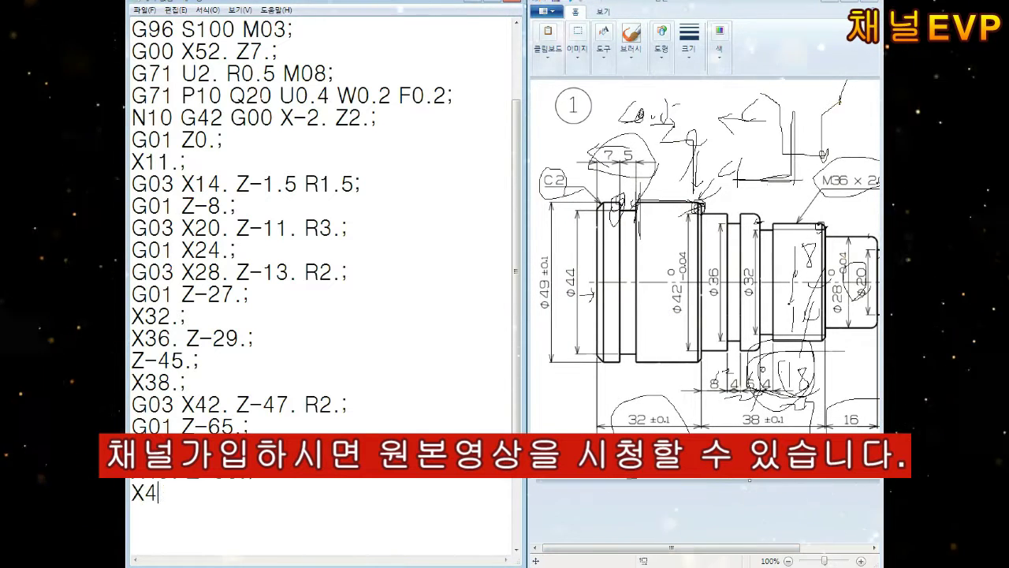
{"action": "type", "text": "9.5 Z-68."}
{"action": "key", "text": "Home"}
{"action": "type", "text": "("}
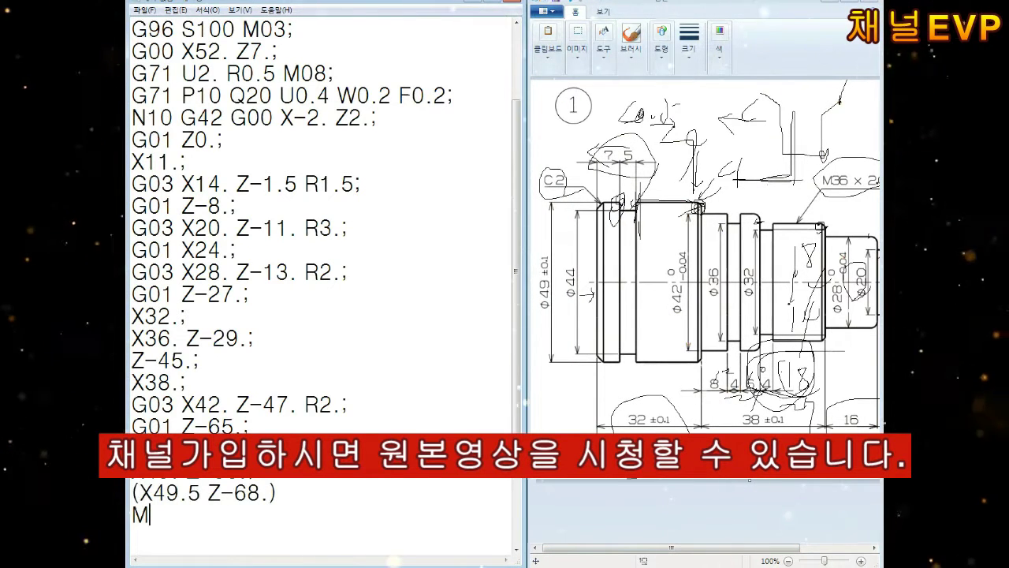
{"action": "type", "text": "0 G40 X52.;"}
{"action": "key", "text": "Return"}
{"action": "type", "text": "G00"}
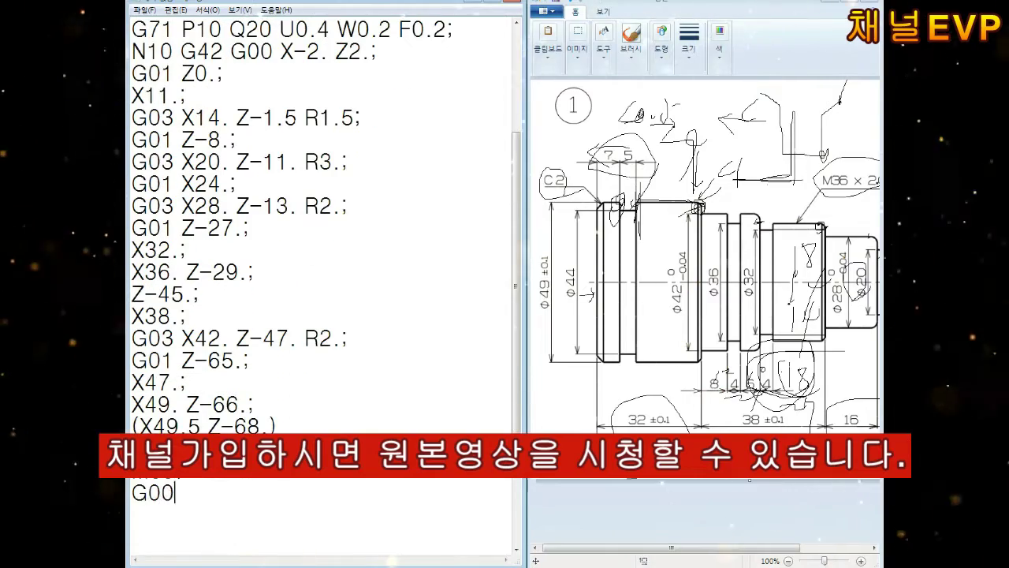
{"action": "type", "text": " X150. Z150."}
{"action": "type", "text": "M01"}
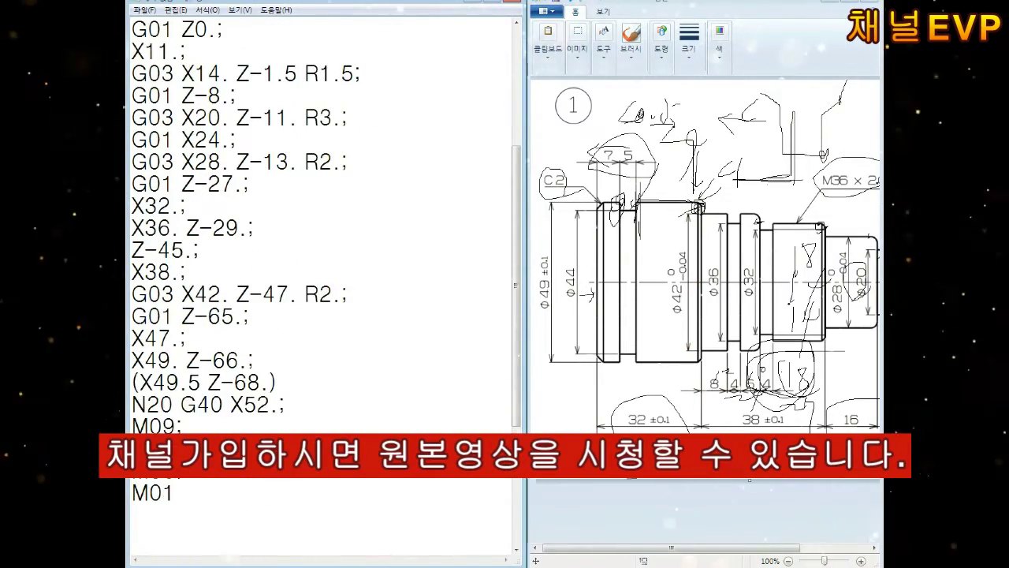
{"action": "key", "text": "Return"}
Add the T0303 finishing block with G70 P10 Q20 F0.1, then M09, X150. Z150. retract, M05 and M01.
{"action": "scroll", "coordinate": [319, 284], "scroll_direction": "down", "scroll_amount": 1}
{"action": "type", "text": "G96 S"}
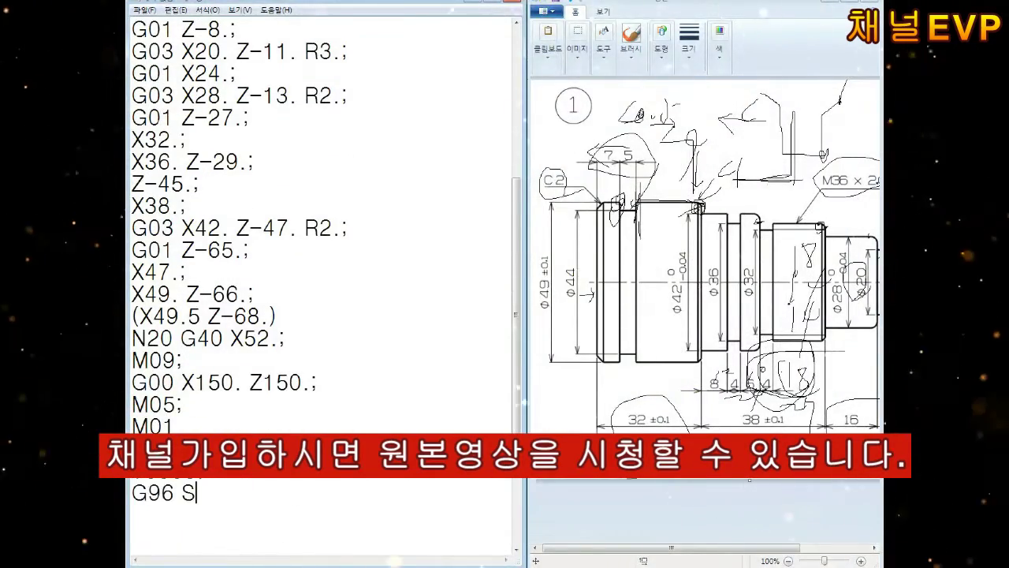
{"action": "type", "text": "150 M03"}
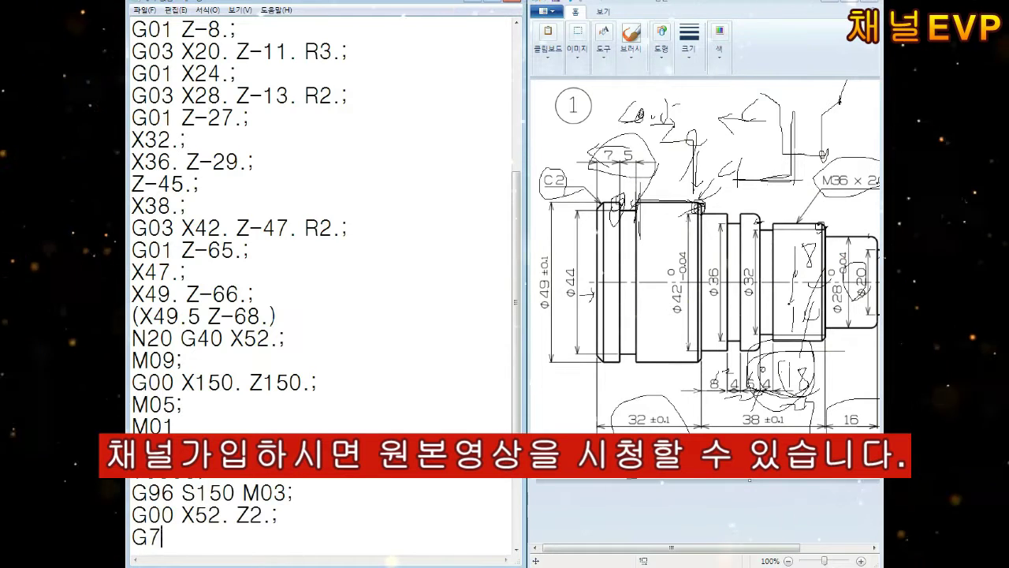
{"action": "type", "text": "0 P10 Q20 F0.1;"}
{"action": "key", "text": "Return"}
{"action": "type", "text": "M09;"}
{"action": "key", "text": "Return"}
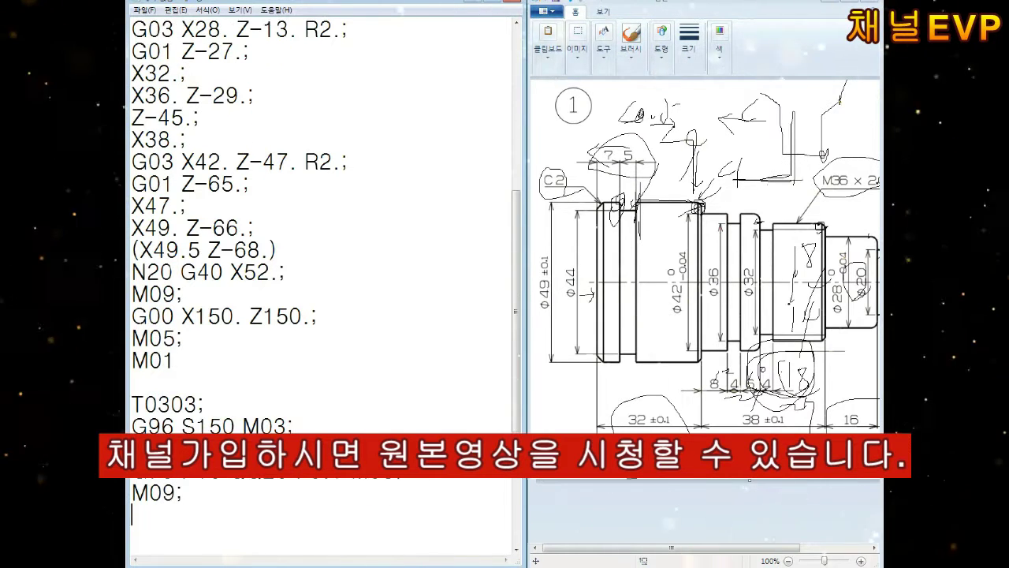
{"action": "type", "text": "0 X150. Z150.;"}
{"action": "key", "text": "Return"}
{"action": "type", "text": "M05;"}
{"action": "key", "text": "Return"}
{"action": "type", "text": "M01;"}
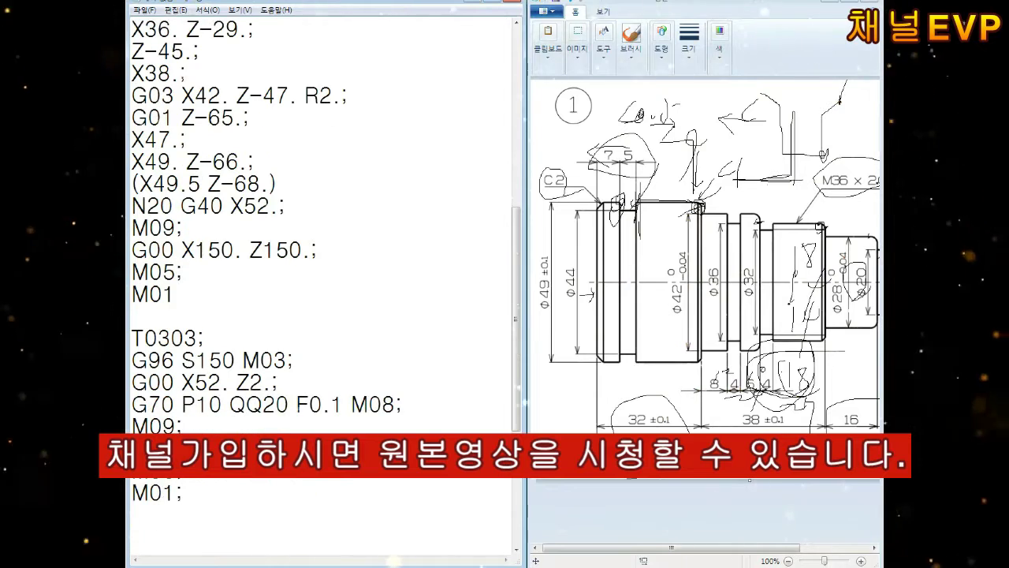
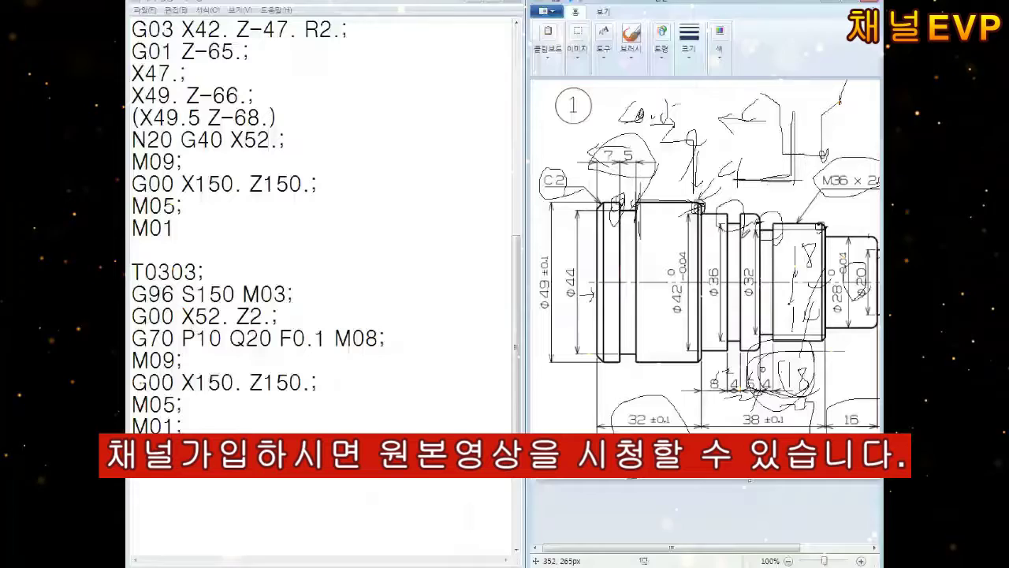
Start the T0505 grooving block with G50 S700, G96 S40, approach X44. Z-45. and plunge to X32. at F0.1.
{"action": "left_click_drag", "start_coordinate": [719, 206], "coordinate": [757, 230]}
{"action": "type", "text": "T0404;"}
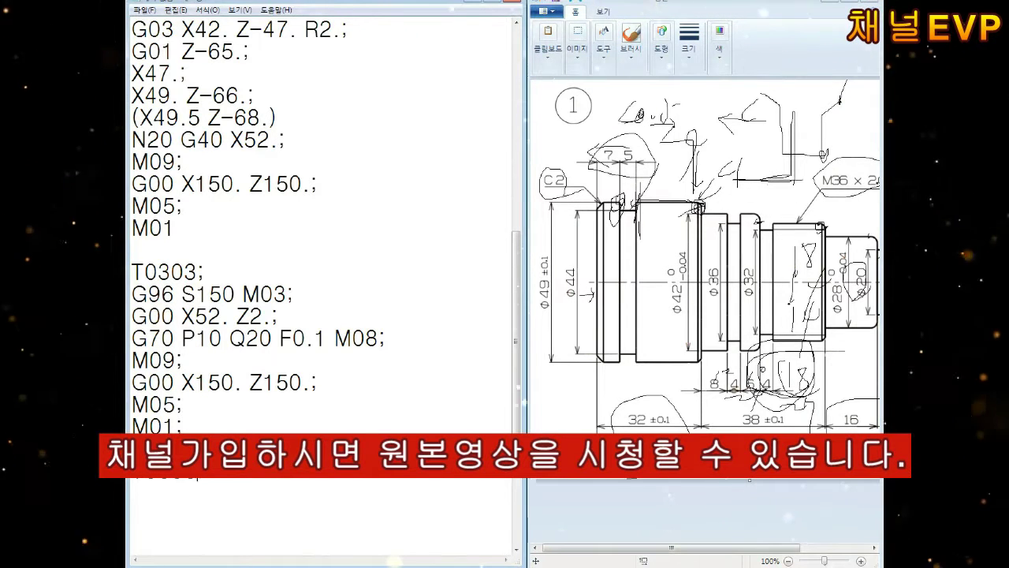
{"action": "type", "text": "G50 S700;"}
{"action": "key", "text": "Return"}
{"action": "type", "text": "G96 S4"}
{"action": "key", "text": "Return"}
{"action": "type", "text": "G00 X"}
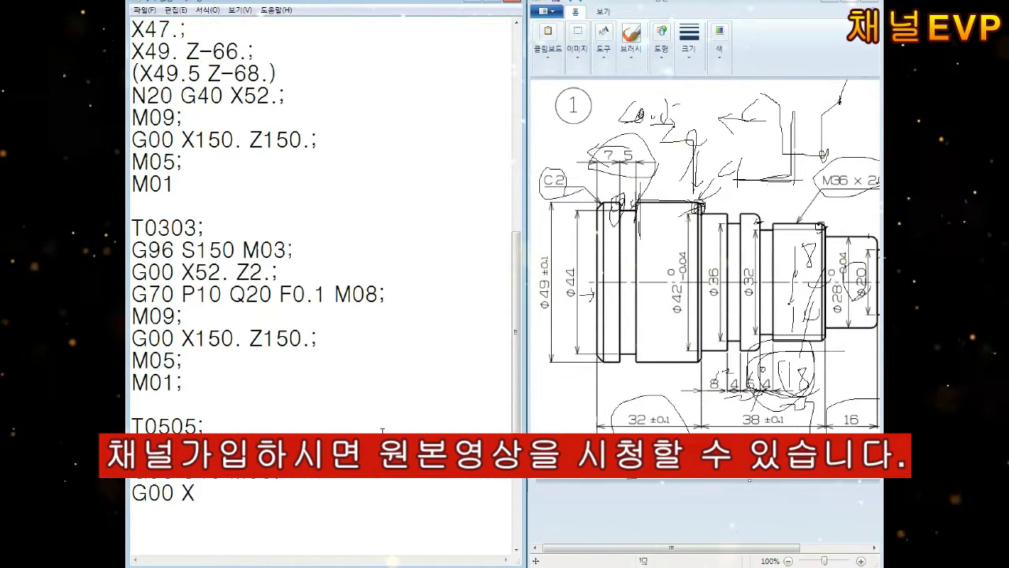
{"action": "type", "text": "44. Z-45.;"}
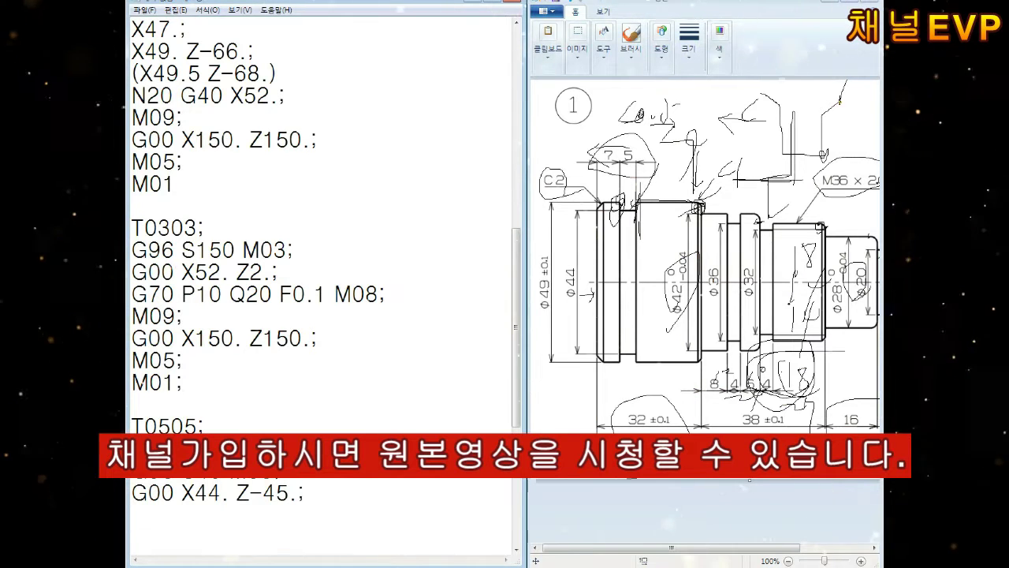
{"action": "key", "text": "Return"}
{"action": "type", "text": "G01 X32. "}
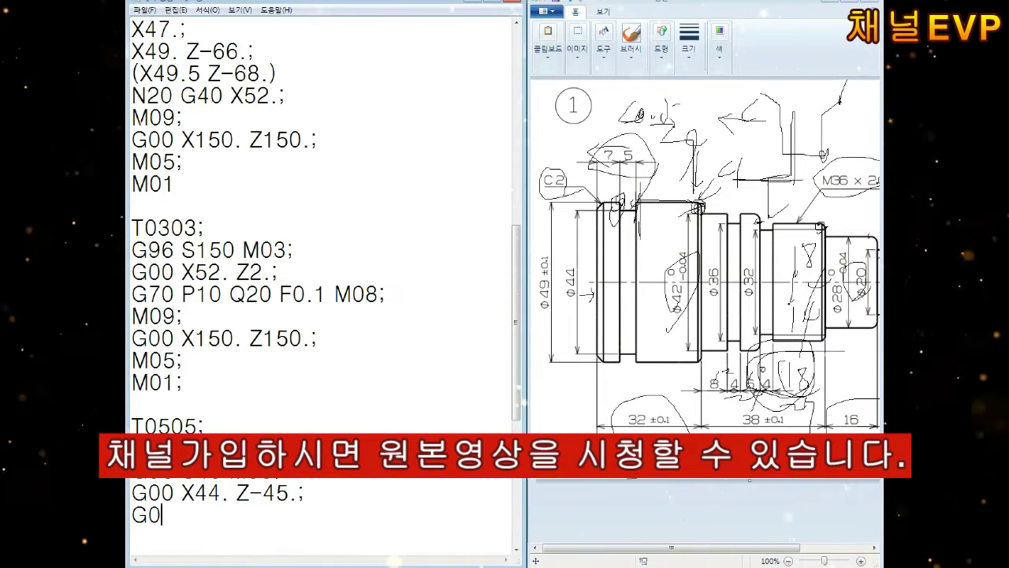
{"action": "type", "text": "F0.1 M08;"}
Add a G04 X1. dwell, chamfer to X36. Z-43., retract to X44. and move to Z-55.
{"action": "key", "text": "Return"}
{"action": "type", "text": "G04"}
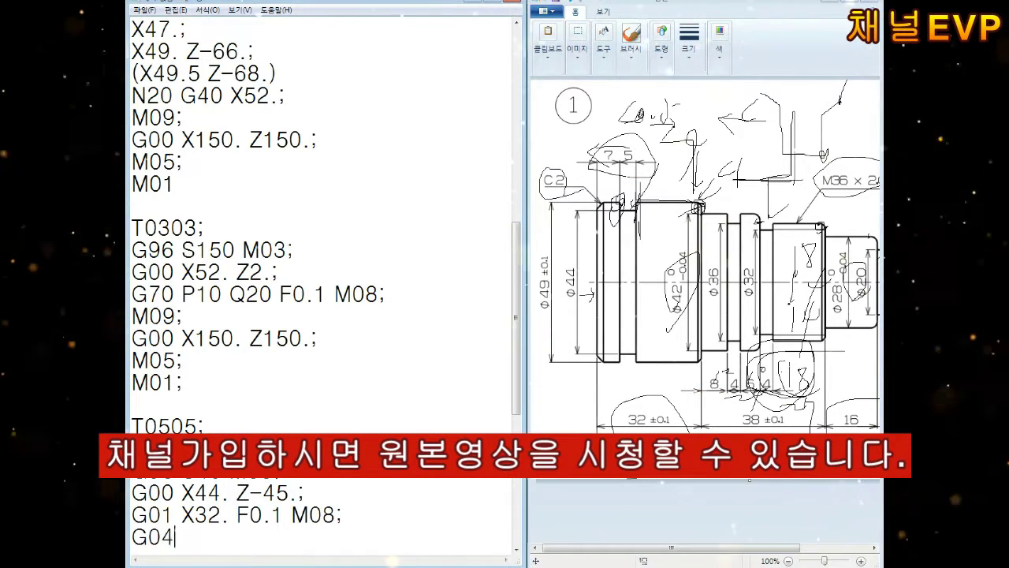
{"action": "type", "text": "X1.;"}
{"action": "key", "text": "Return"}
{"action": "key", "text": "Return"}
{"action": "key", "text": "Return"}
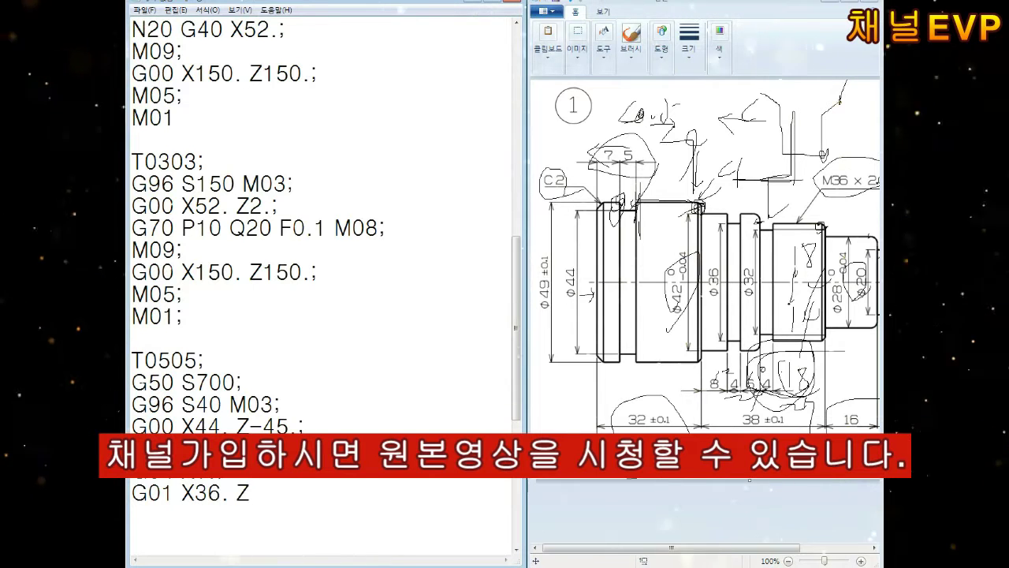
{"action": "type", "text": "-43.;"}
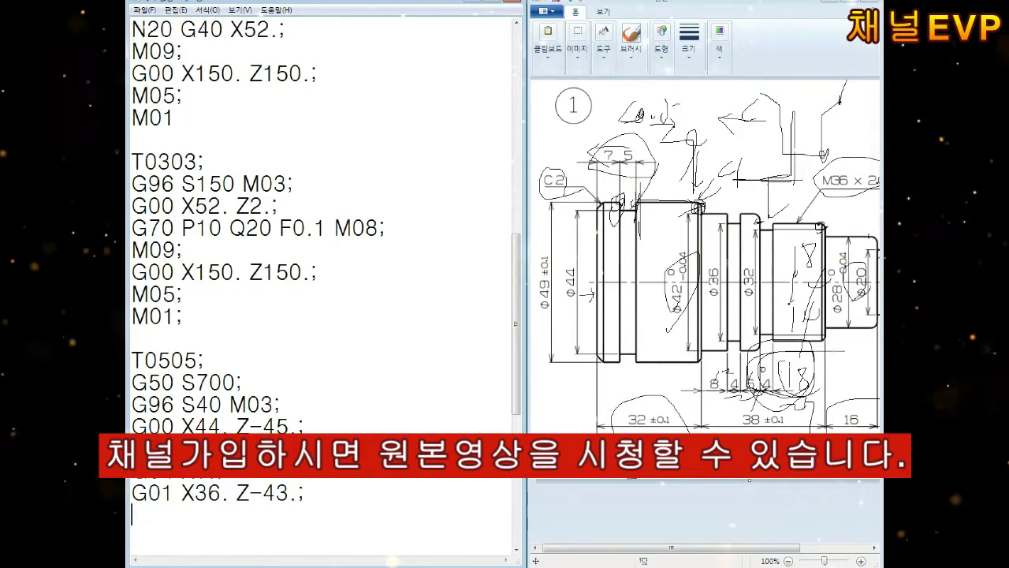
{"action": "key", "text": "Return"}
{"action": "type", "text": "G00 X"}
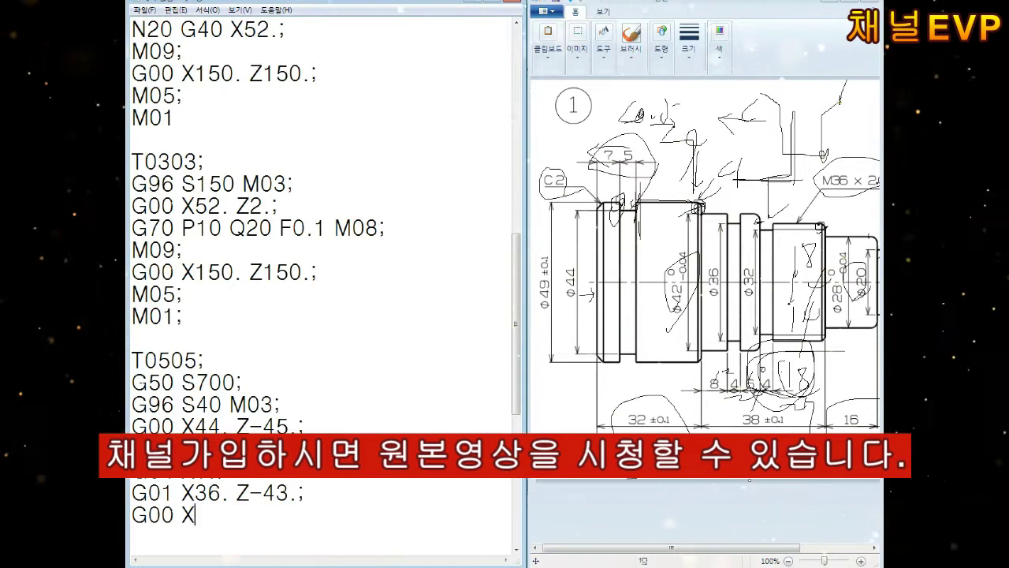
{"action": "type", "text": "44.;"}
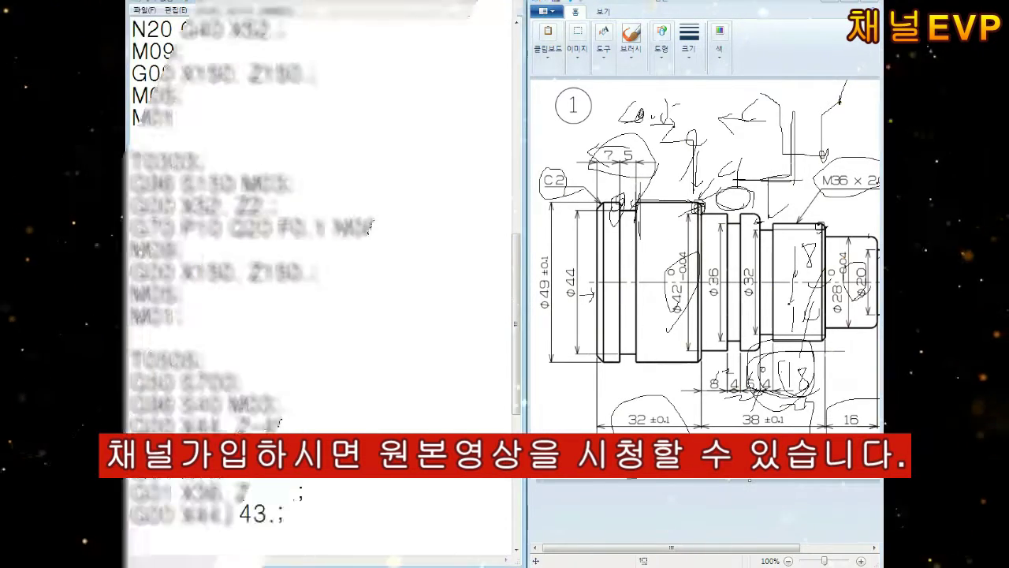
{"action": "key", "text": "Return"}
{"action": "type", "text": "Z-"}
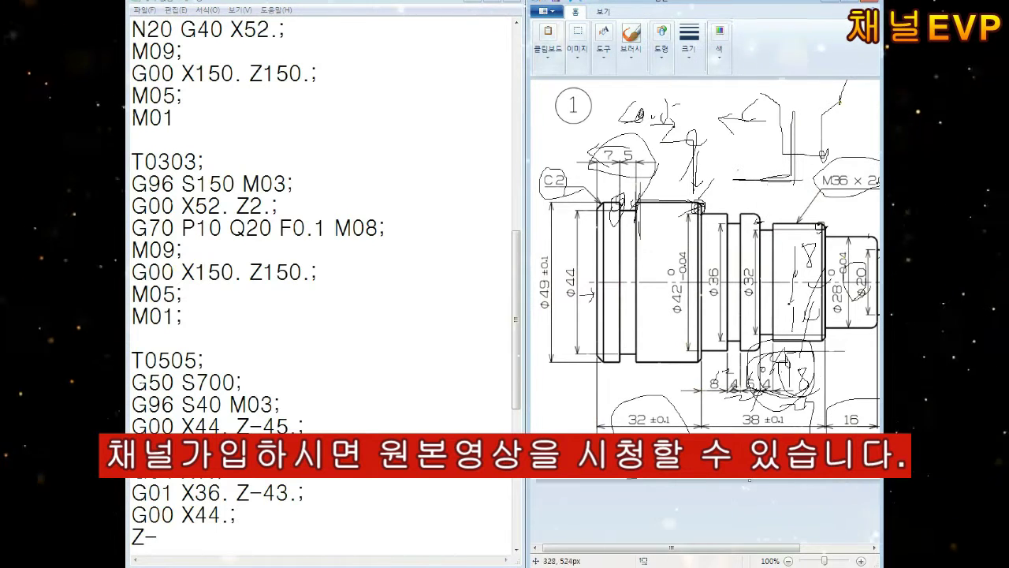
{"action": "type", "text": "55.;"}
Add the second groove cut G01 X36.2 F0.1 M08 and retract to X44. at F0.3.
{"action": "key", "text": "Return"}
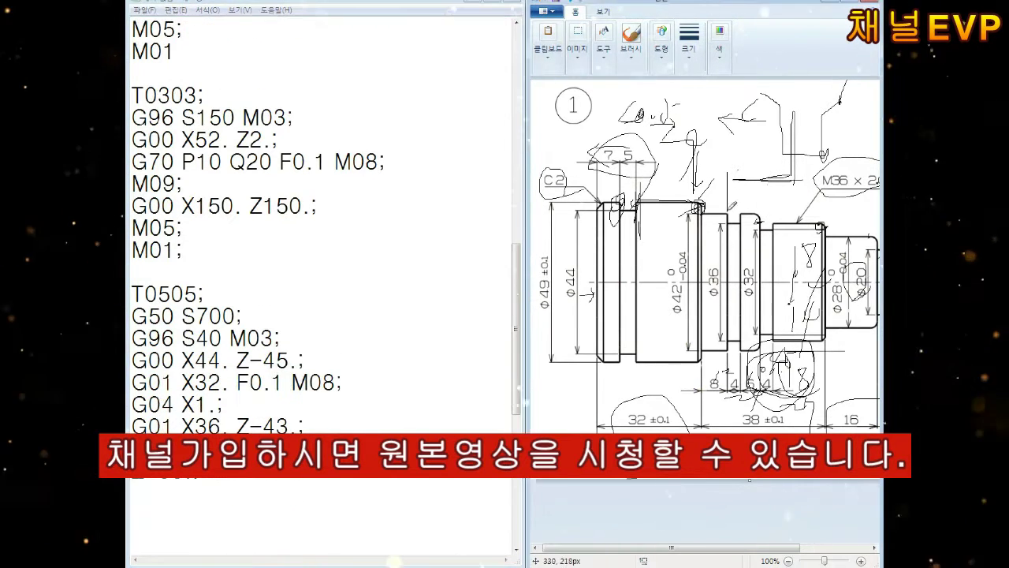
{"action": "type", "text": "G01 X36.4"}
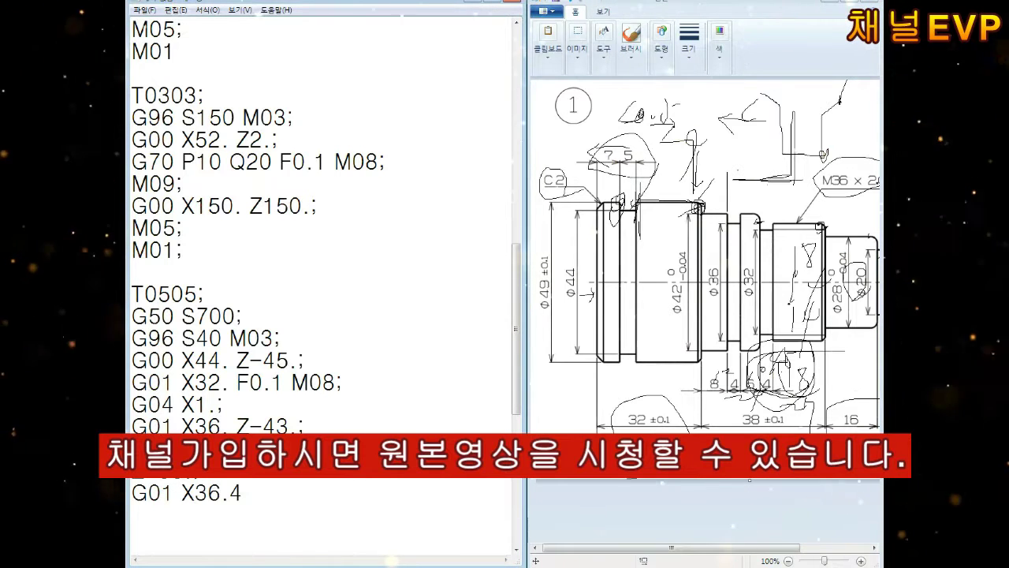
{"action": "key", "text": "BackSpace"}
{"action": "type", "text": "2 F0.1 M08;"}
{"action": "key", "text": "Return"}
{"action": "type", "text": "X"}
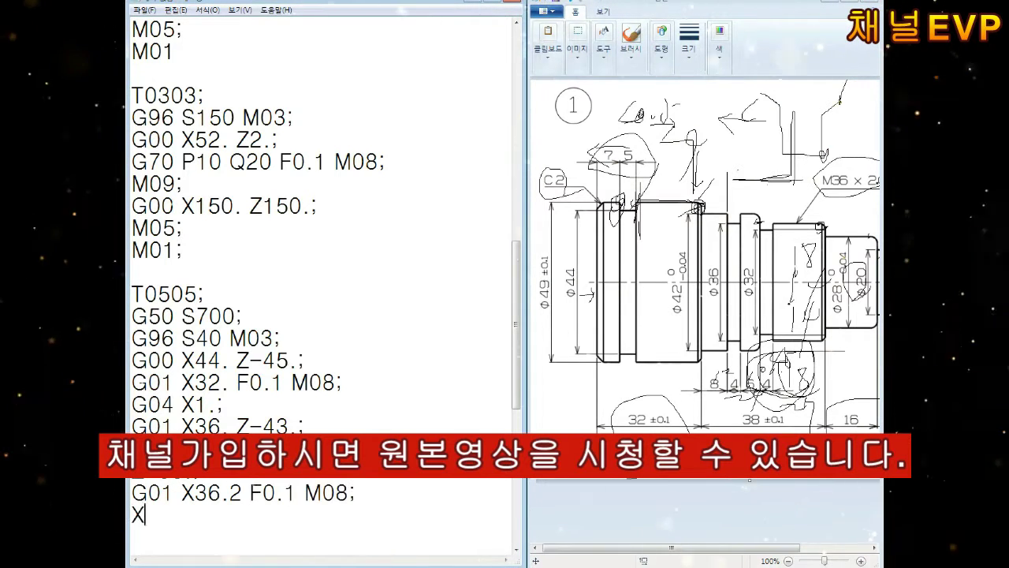
{"action": "type", "text": "42. F0.3;"}
{"action": "key", "text": "Return"}
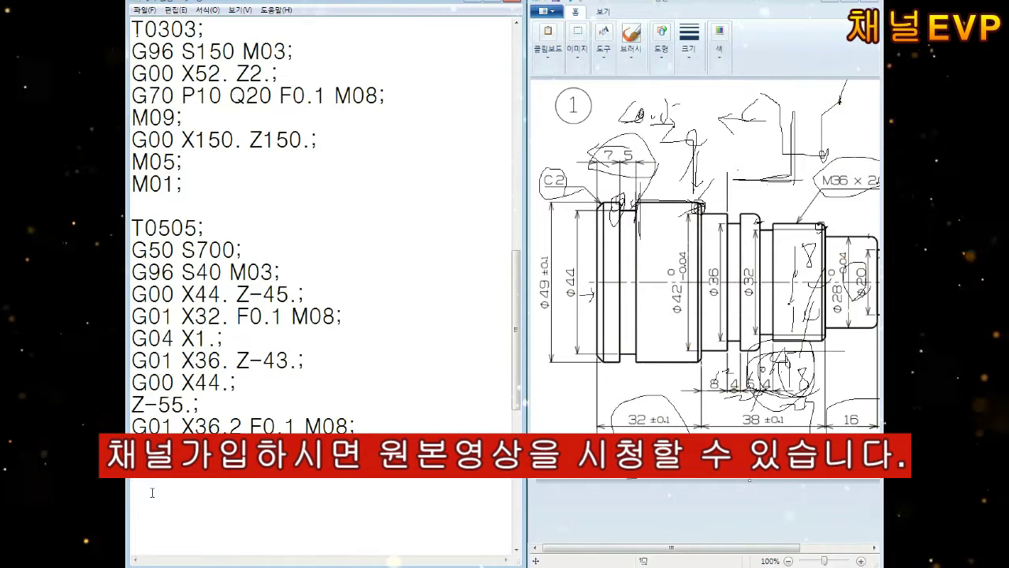
Switch to G50 S800 and G96 S50, move to X45. Z-56.5, then chamfer to X41. Z-55. and X36.
{"action": "key", "text": "Return"}
{"action": "type", "text": "G96 S50"}
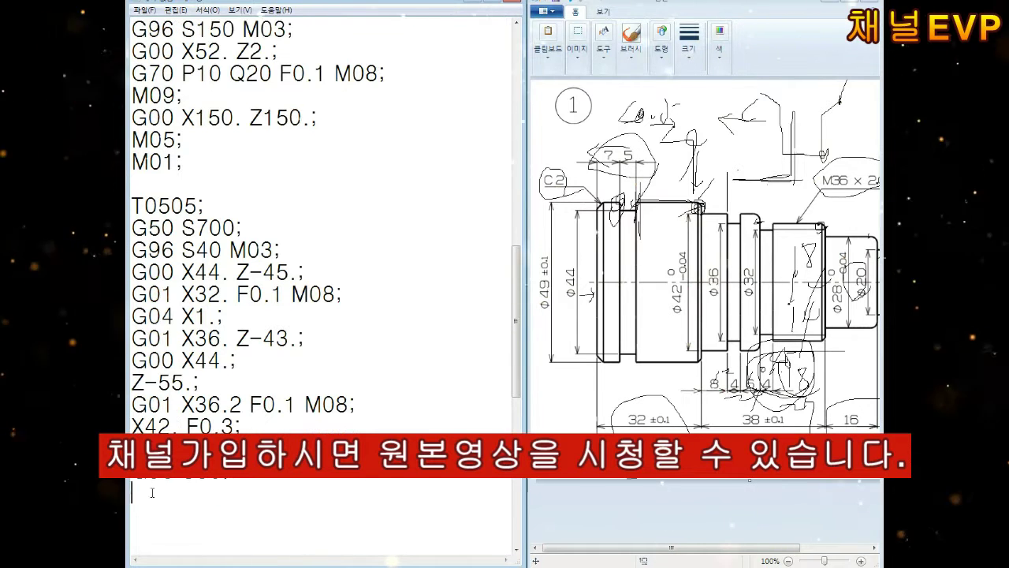
{"action": "key", "text": "Return"}
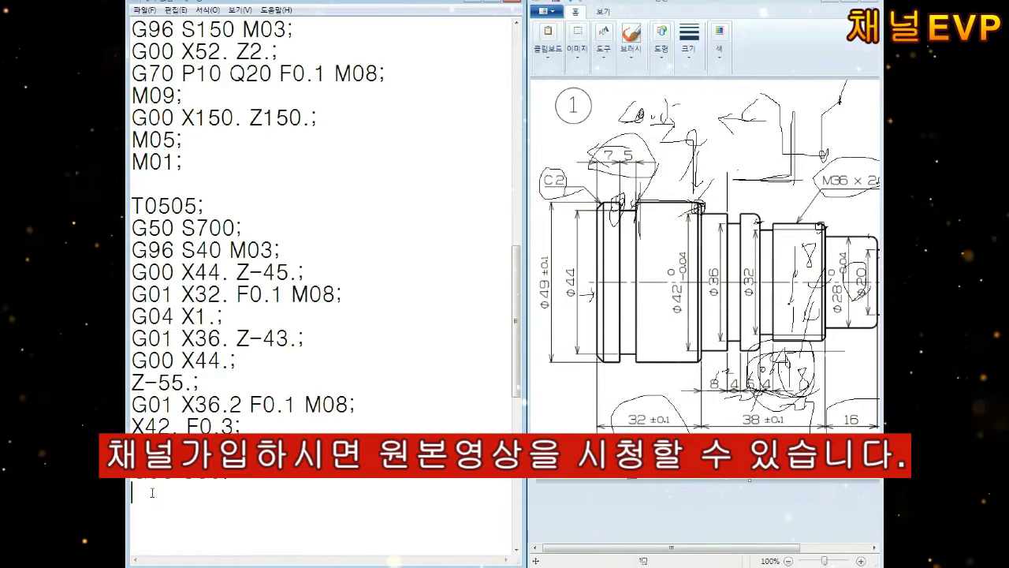
{"action": "type", "text": "X4"}
{"action": "type", "text": "5. Z-"}
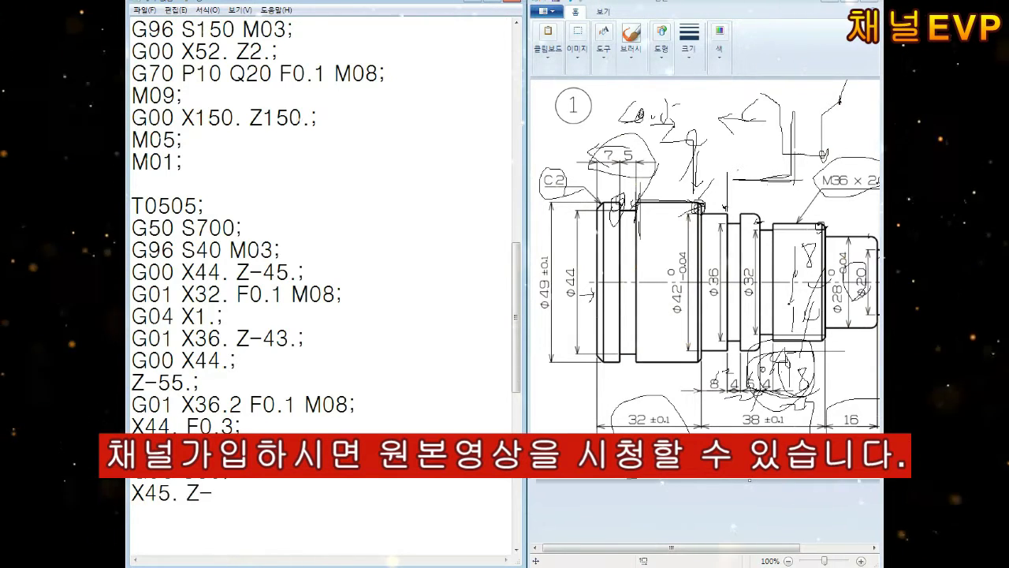
{"action": "type", "text": "56.5;"}
{"action": "key", "text": "Return"}
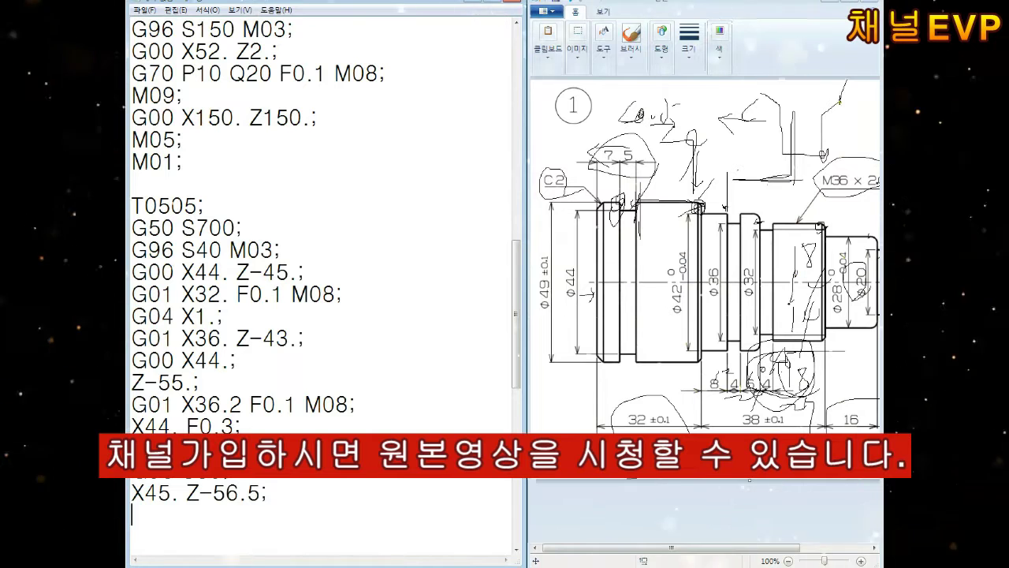
{"action": "type", "text": "G01 X41"}
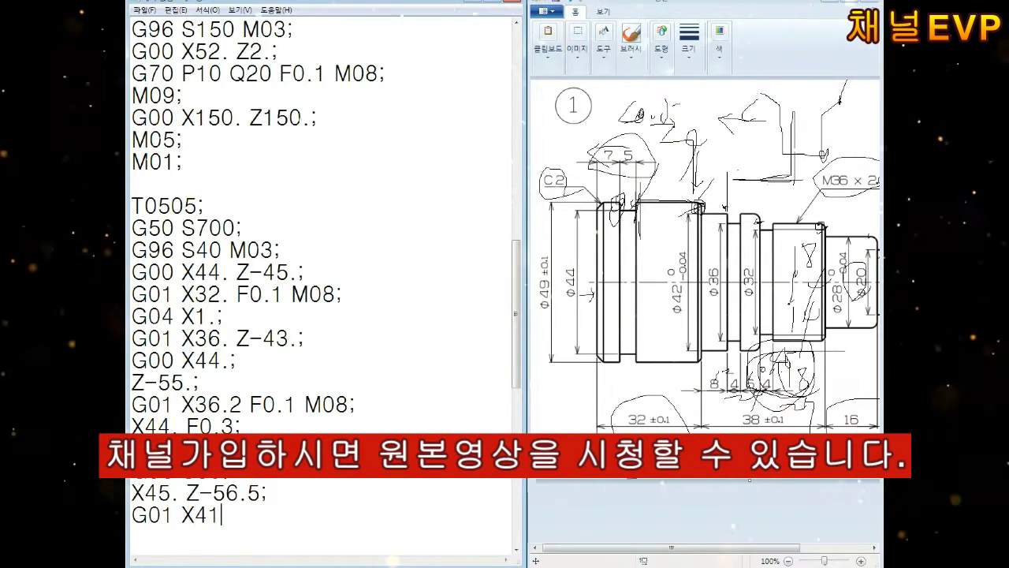
{"action": "type", "text": ". Z-55.;"}
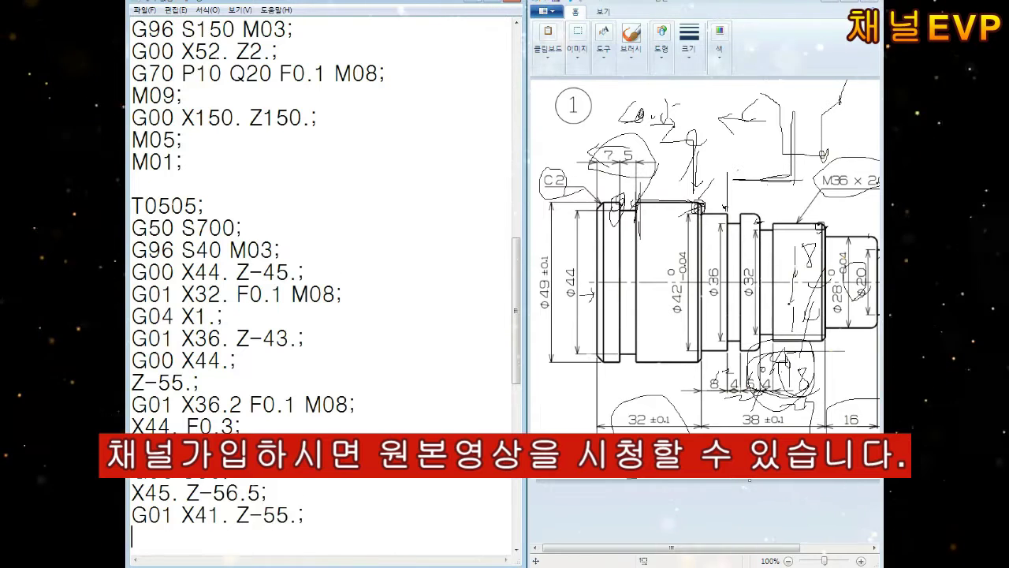
{"action": "key", "text": "Return"}
{"action": "type", "text": "X44"}
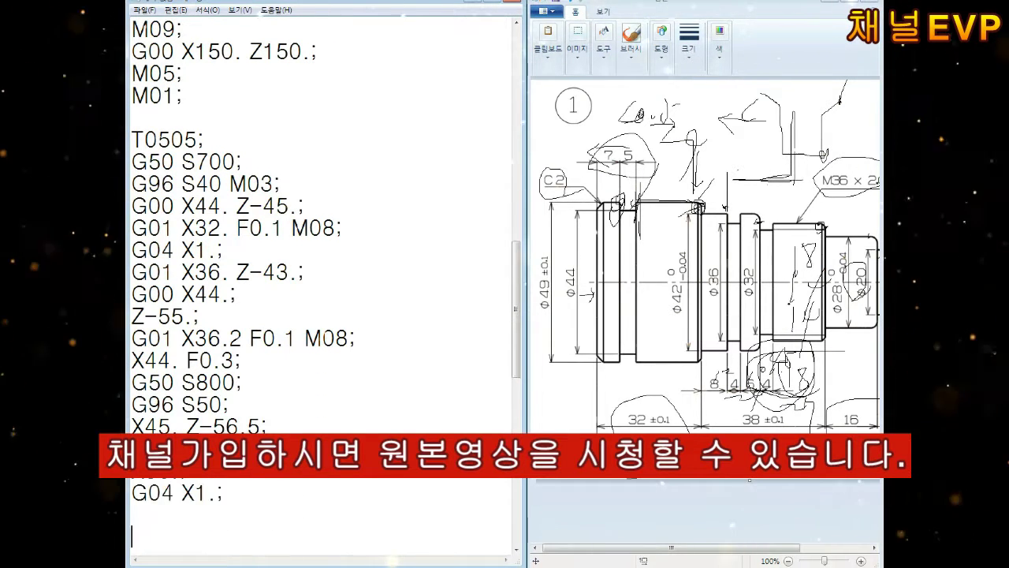
Close the grooving block with G00 X150. Z150., M05 and M01, then leave a blank line for the next tool.
{"action": "key", "text": "Return"}
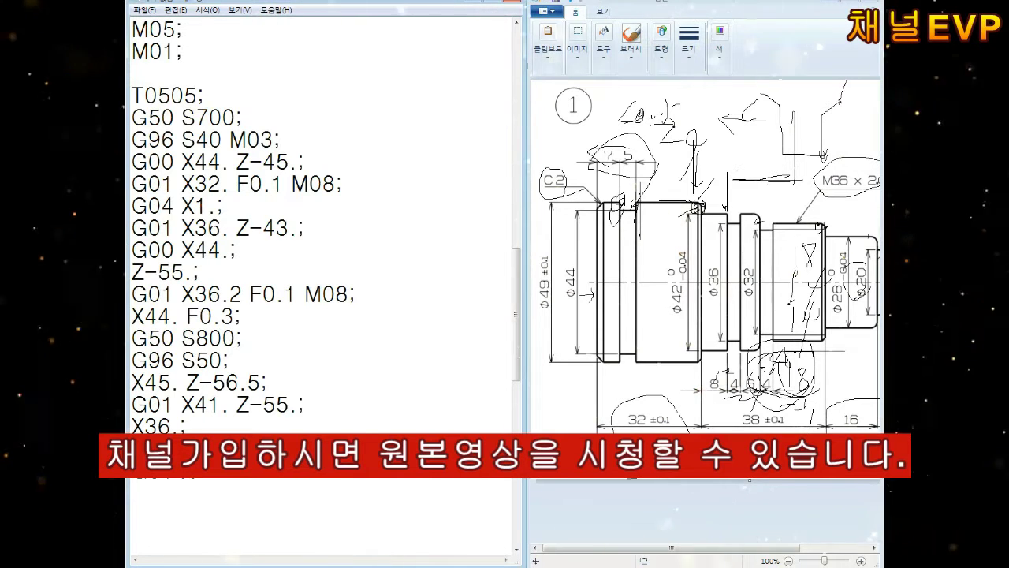
{"action": "key", "text": "Return"}
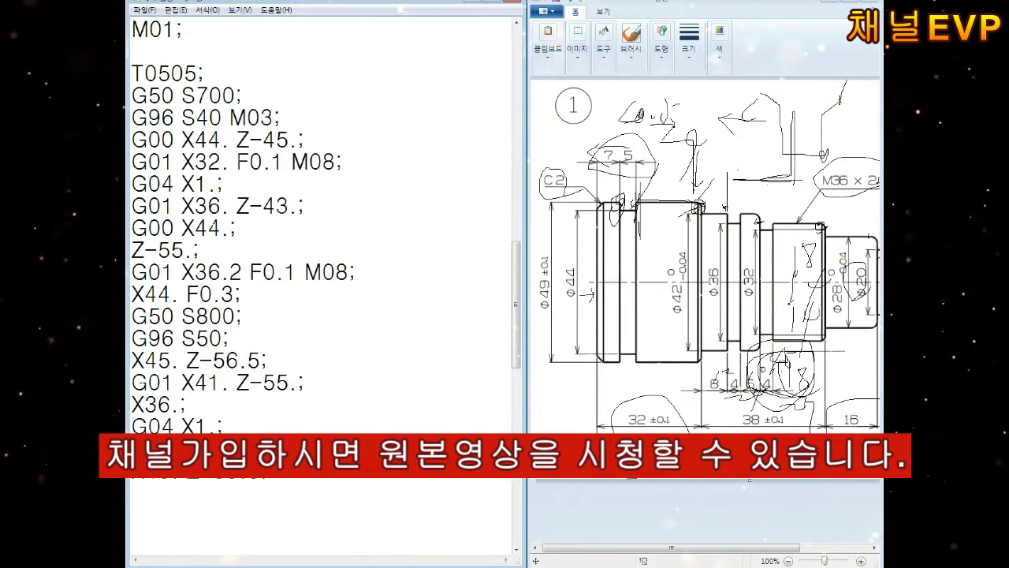
{"action": "type", "text": "M09;"}
{"action": "key", "text": "Return"}
{"action": "type", "text": "G00 X150. Z150."}
{"action": "key", "text": "Left"}
{"action": "key", "text": "Left"}
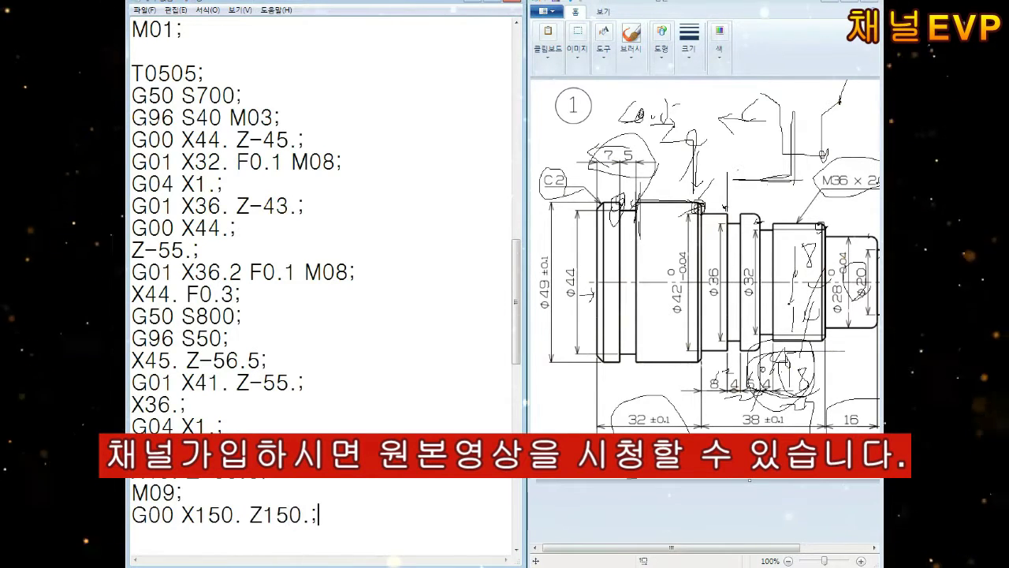
{"action": "key", "text": "Return"}
{"action": "key", "text": "Return"}
{"action": "key", "text": "Return"}
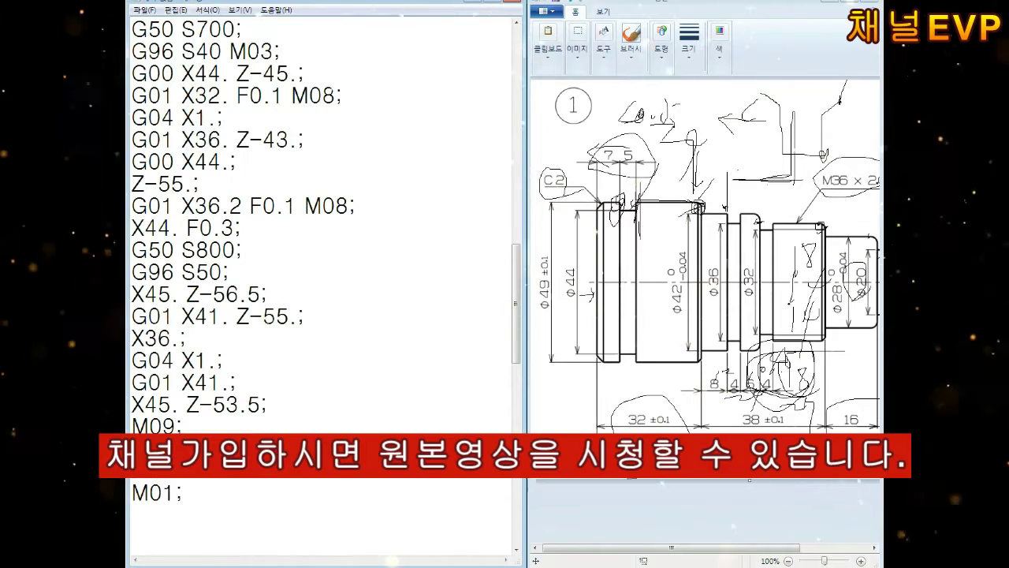
{"action": "key", "text": "Down"}
{"action": "key", "text": "Down"}
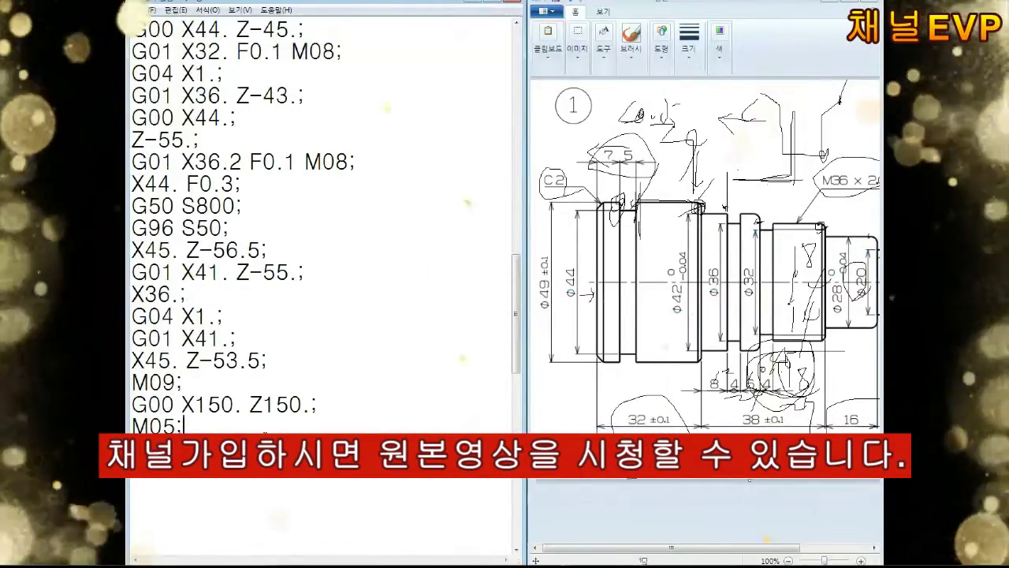
{"action": "key", "text": "Return"}
{"action": "type", "text": "M01;"}
{"action": "key", "text": "Return"}
{"action": "key", "text": "Return"}
Begin the T0707 threading block with G00 X45. Z5. and a G92 X35.5 cycle at F2. with M08.
{"action": "type", "text": "T0707;"}
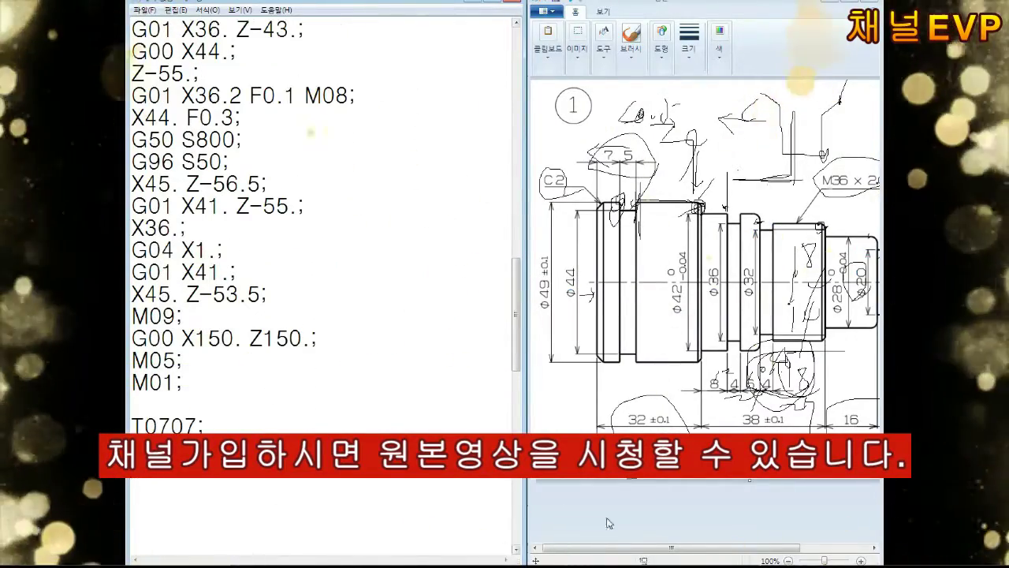
{"action": "left_click_drag", "start_coordinate": [671, 547], "coordinate": [739, 547]}
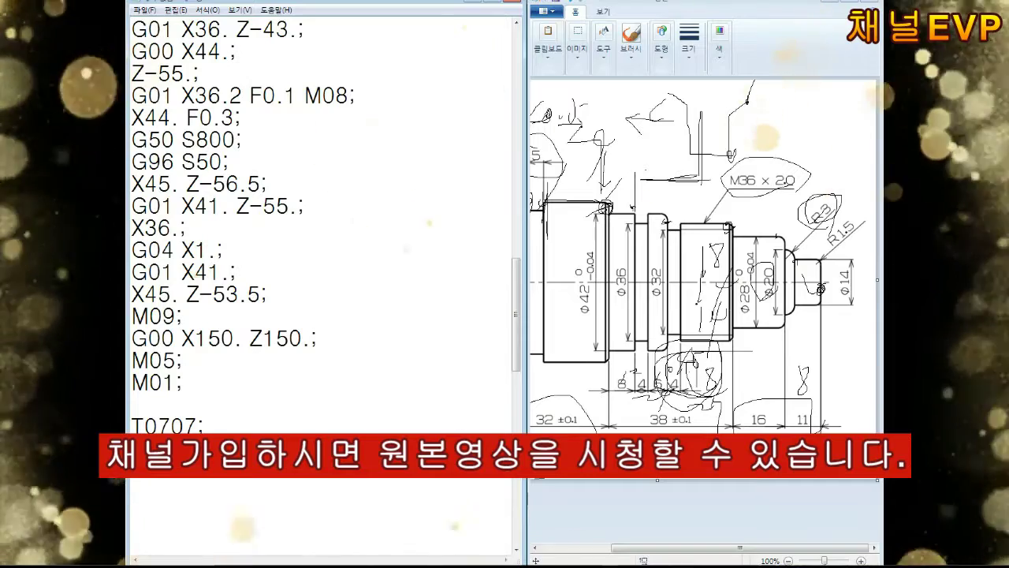
{"action": "type", "text": "G00 X45. Z5.;"}
{"action": "key", "text": "Return"}
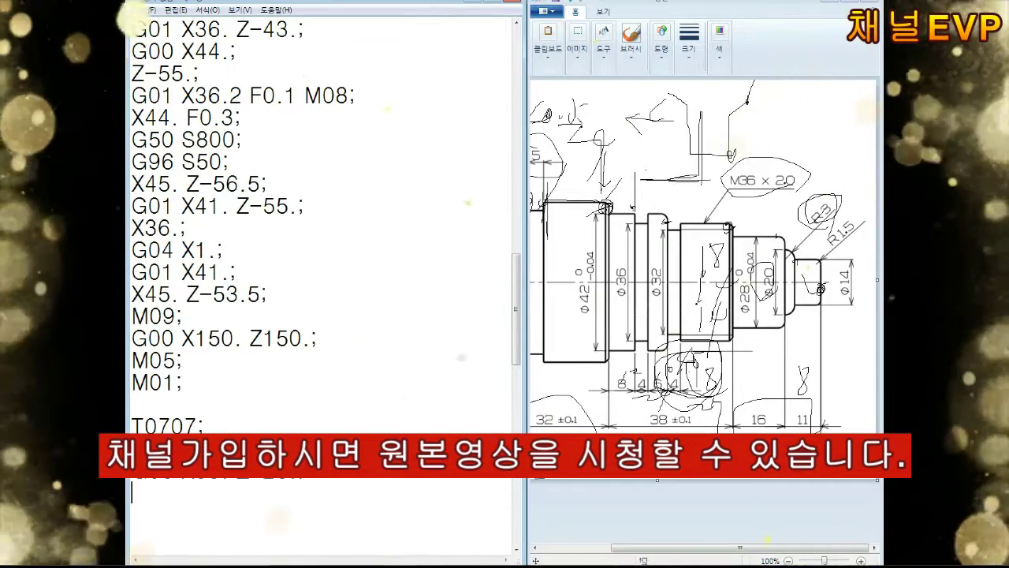
{"action": "type", "text": "G92 X35.5 Z-43"}
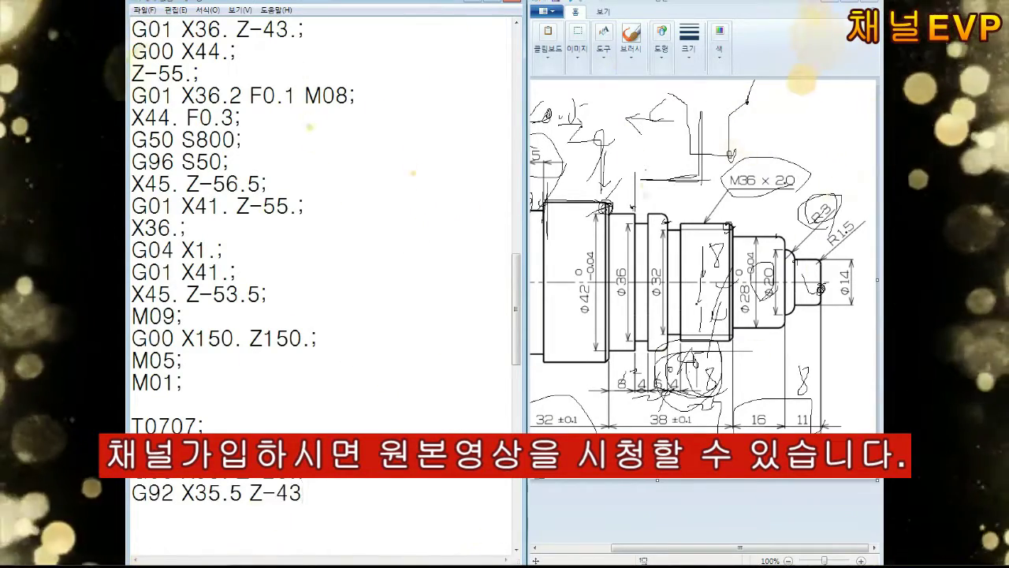
{"action": "key", "text": "BackSpace"}
{"action": "type", "text": "4."}
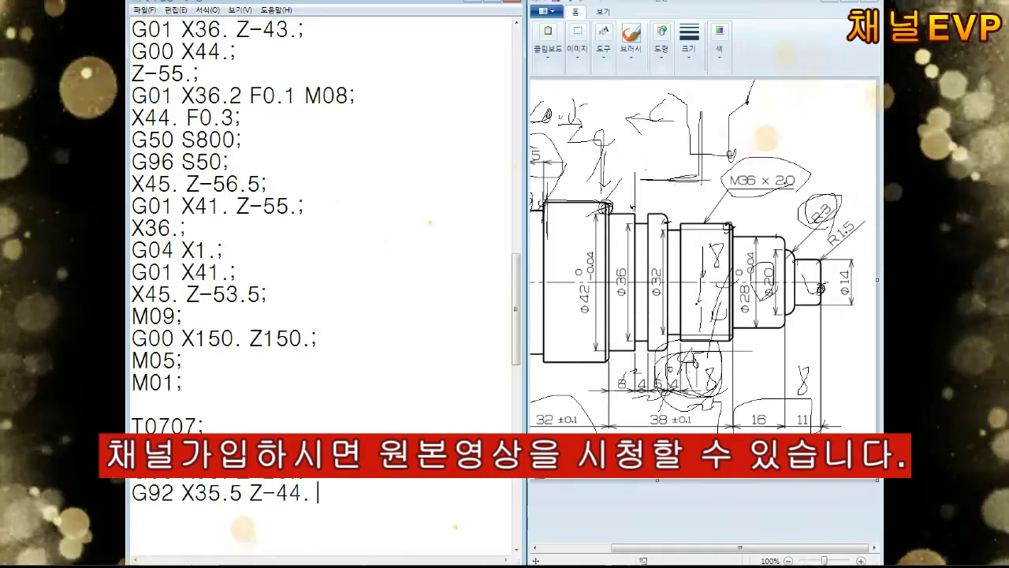
{"action": "type", "text": " F2. M08;"}
{"action": "scroll", "coordinate": [323, 276], "scroll_direction": "down", "scroll_amount": 1}
{"action": "scroll", "coordinate": [323, 276], "scroll_direction": "down", "scroll_amount": 1}
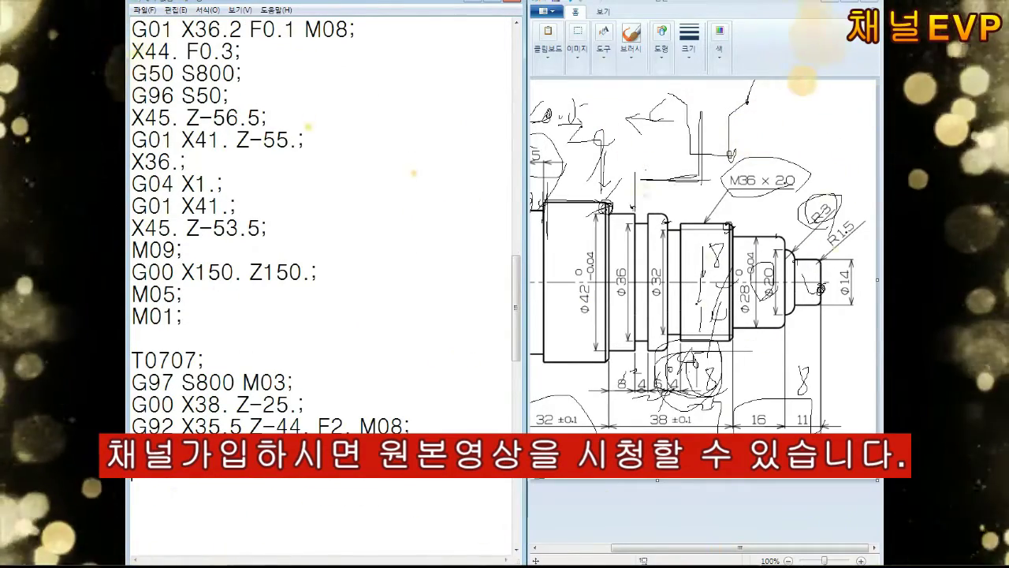
Add the remaining threading passes X34.1, X33.9, X33.8, X33.7 and X33.6.
{"action": "key", "text": "Return"}
{"action": "type", "text": "X"}
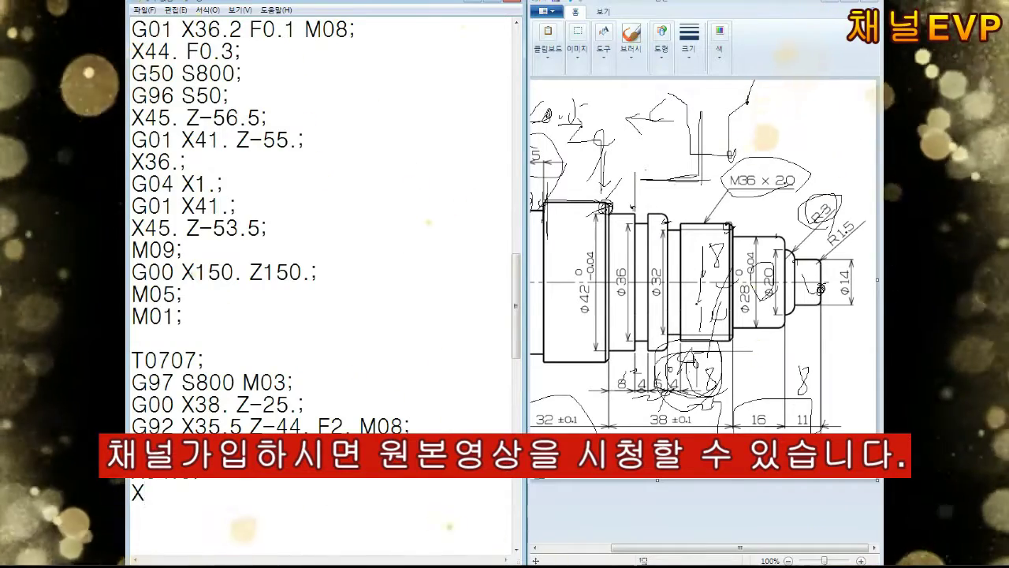
{"action": "type", "text": "34."}
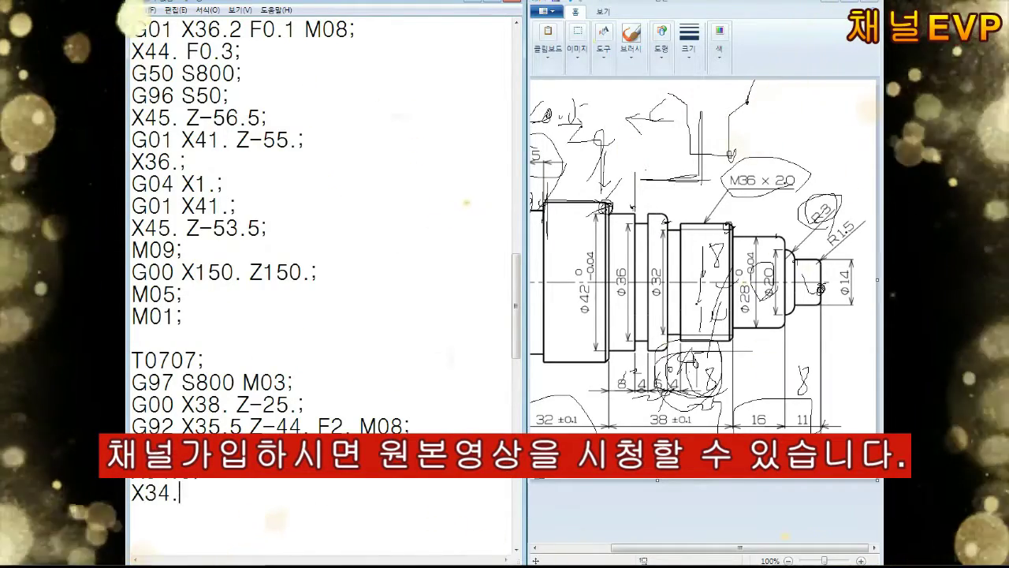
{"action": "type", "text": "1;"}
{"action": "key", "text": "Return"}
{"action": "type", "text": "X34.1;"}
{"action": "key", "text": "Return"}
{"action": "type", "text": "X34"}
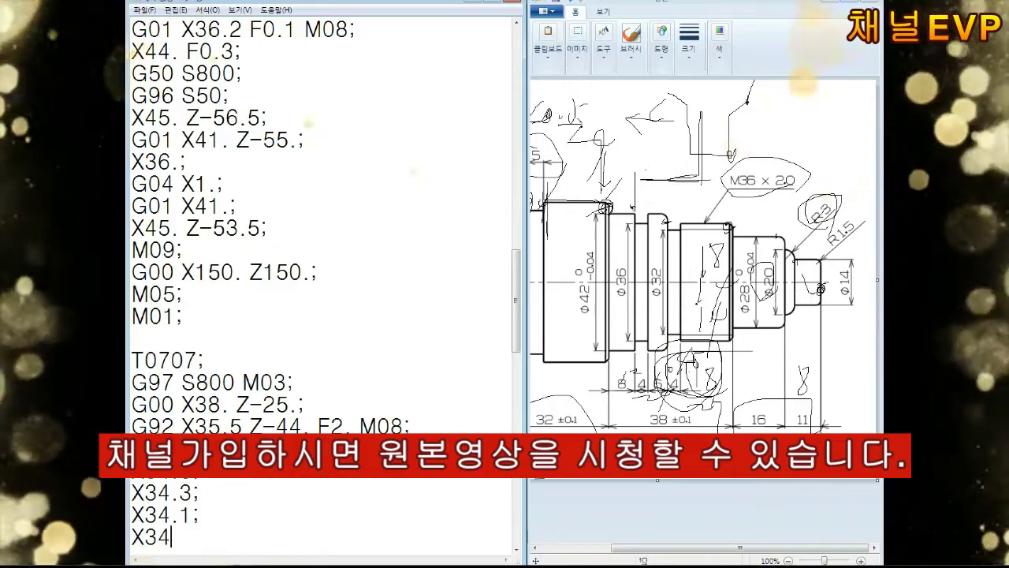
{"action": "key", "text": "BackSpace"}
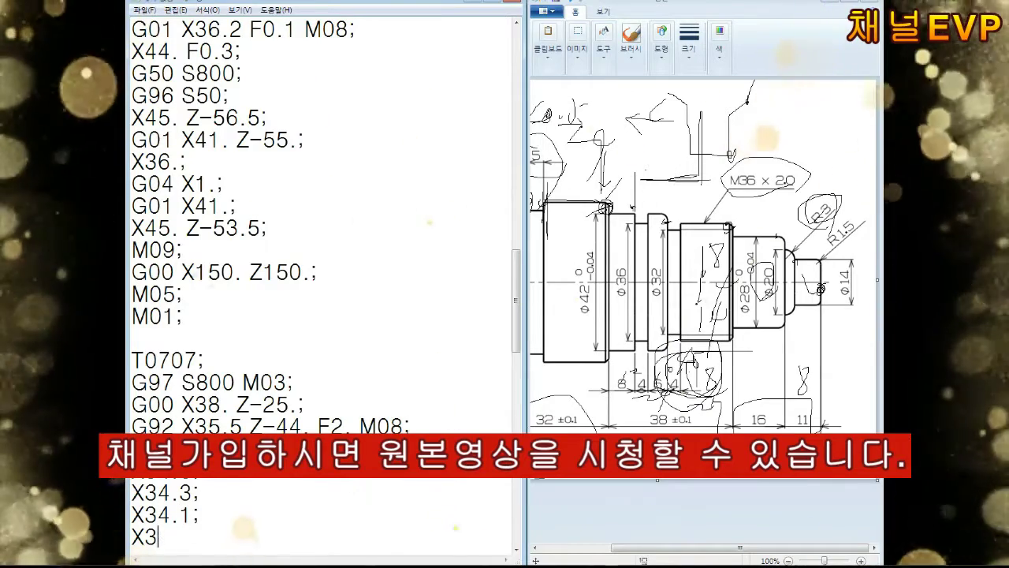
{"action": "type", "text": "3.9;"}
{"action": "scroll", "coordinate": [323, 284], "scroll_direction": "down", "scroll_amount": 1}
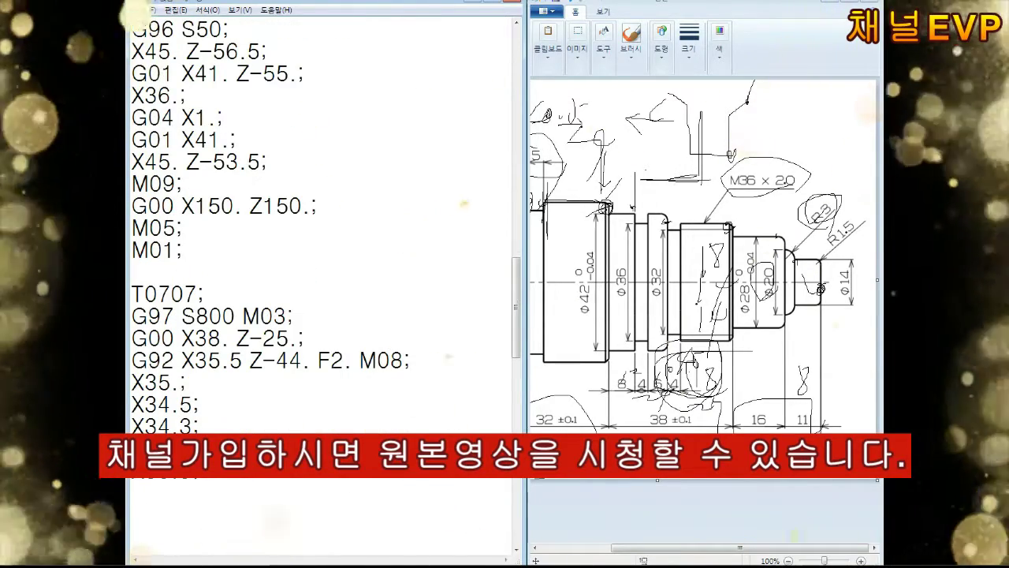
{"action": "key", "text": "Return"}
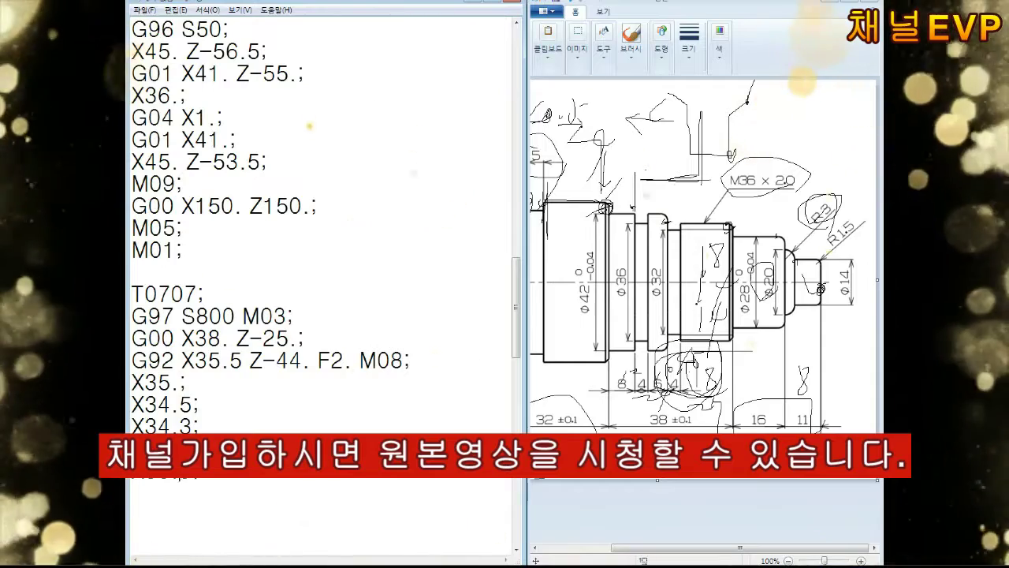
{"action": "type", "text": "X33."}
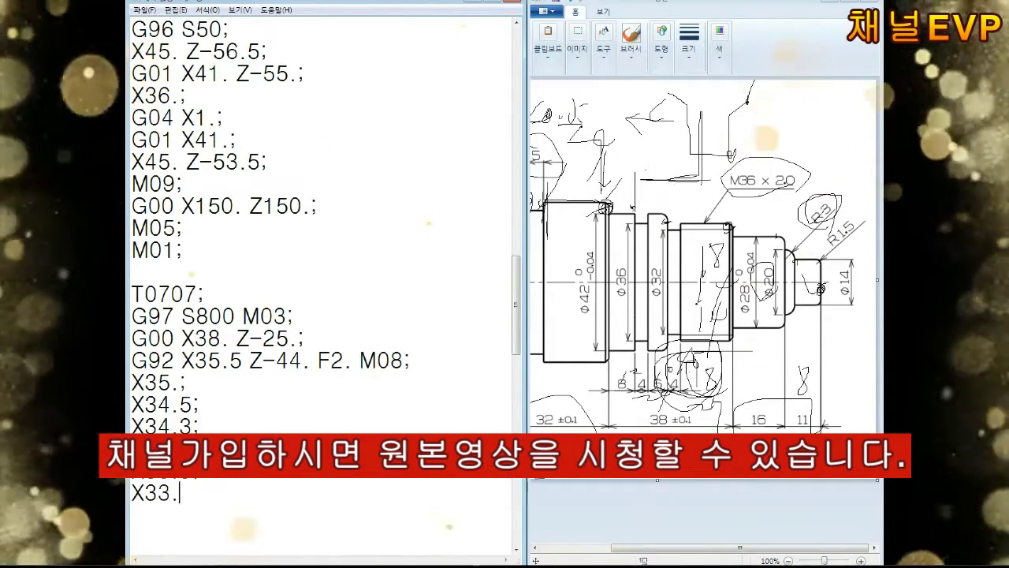
{"action": "type", "text": "7."}
{"action": "key", "text": "BackSpace"}
{"action": "key", "text": "BackSpace"}
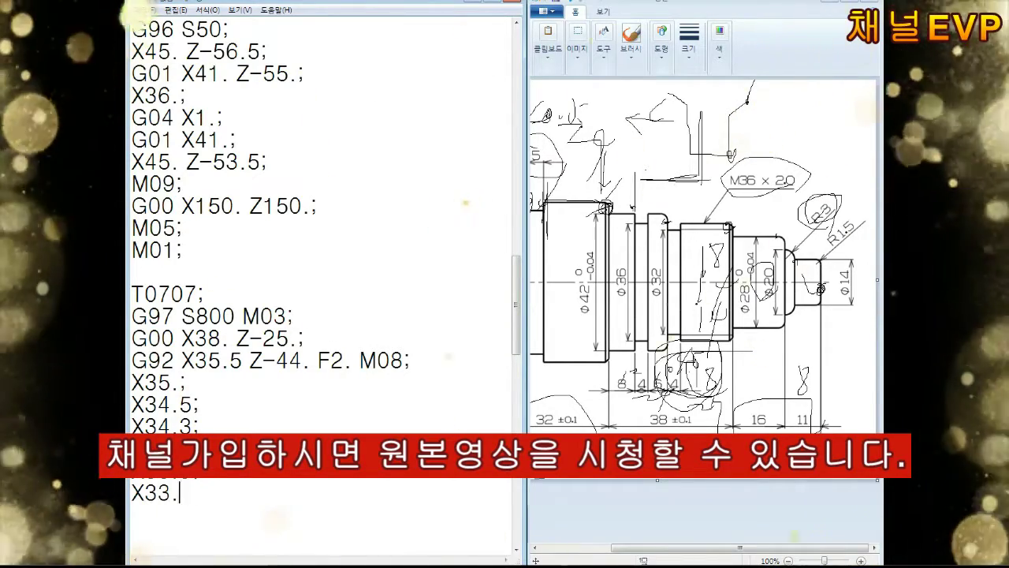
{"action": "type", "text": "8."}
{"action": "left_click", "coordinate": [288, 493]}
{"action": "key", "text": "Return"}
{"action": "type", "text": "X33.7"}
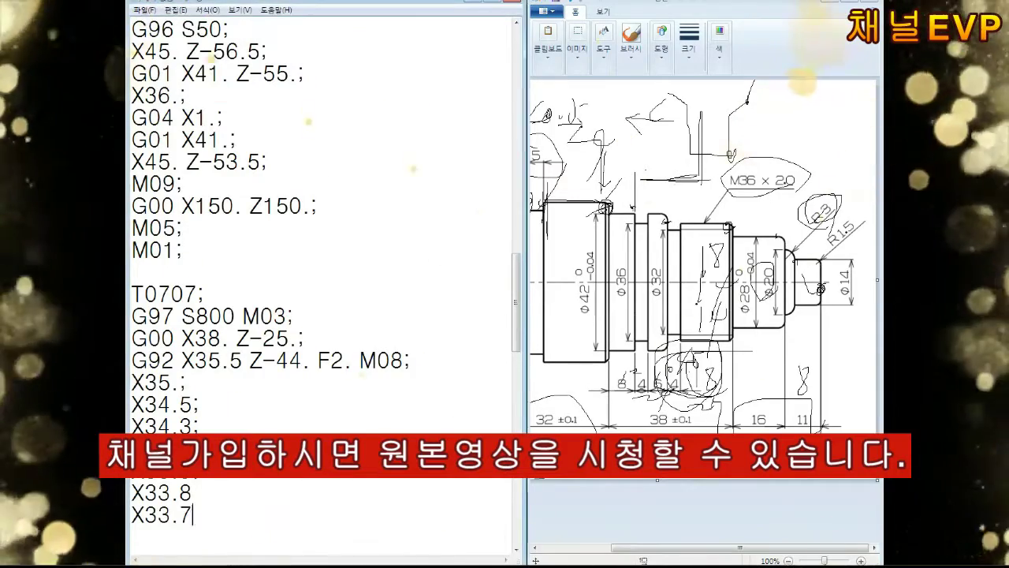
{"action": "type", "text": "; X33.6;"}
{"action": "key", "text": "Return"}
{"action": "key", "text": "Return"}
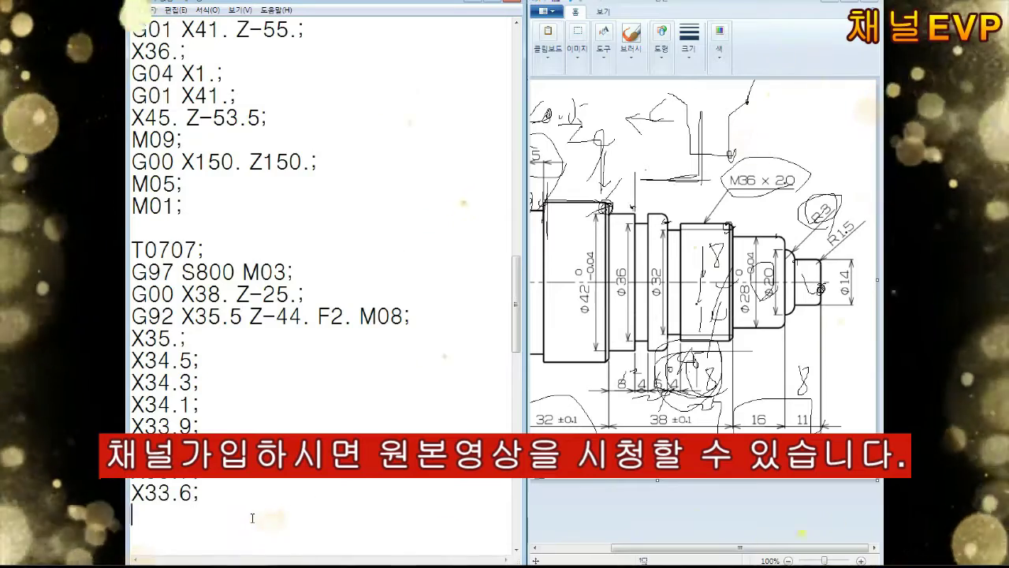
End the threading block with M09, G00 X150. Z150., M05 and M01.
{"action": "type", "text": "M09;"}
{"action": "key", "text": "Return"}
{"action": "type", "text": "G00 X150. Z150.;"}
{"action": "key", "text": "Return"}
{"action": "type", "text": "M05;"}
{"action": "key", "text": "Return"}
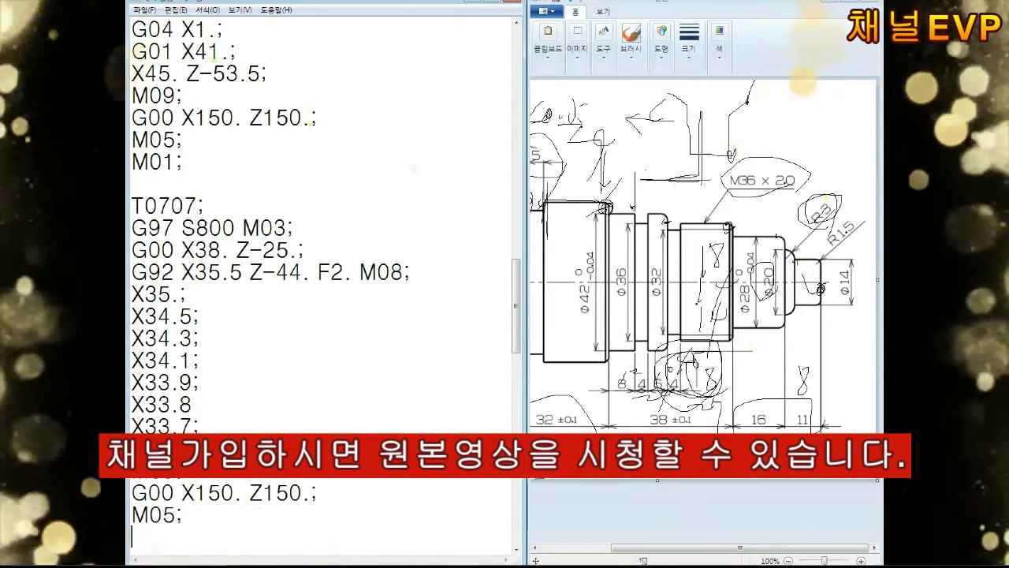
{"action": "type", "text": "M01;"}
{"action": "key", "text": "Return"}
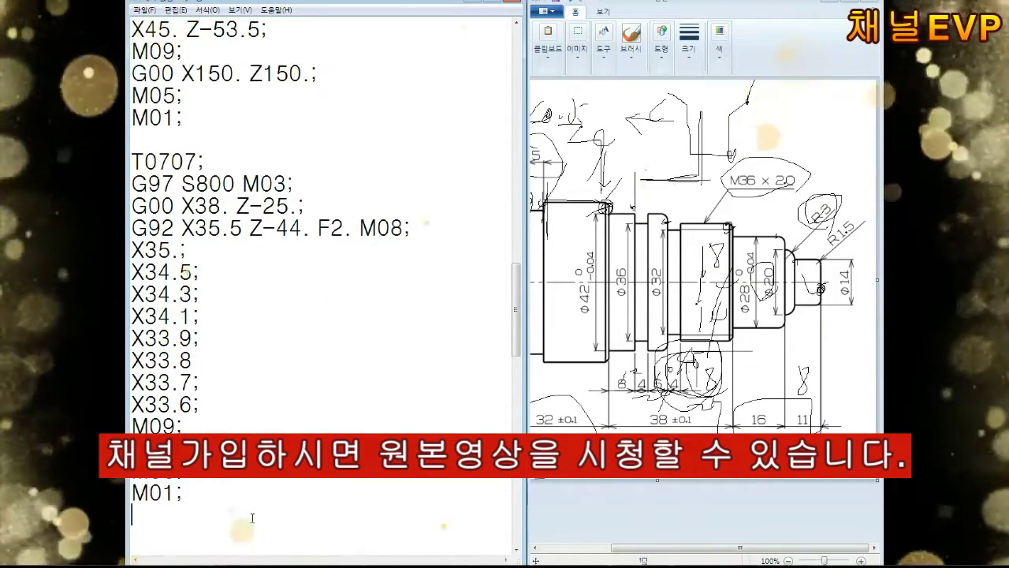
{"action": "key", "text": "Return"}
Write the T0303 block: G97 S2000 M03, G00 X35.7 Z-25., cut to Z-43. F0.1, retract, M05 and M30.
{"action": "type", "text": "T03"}
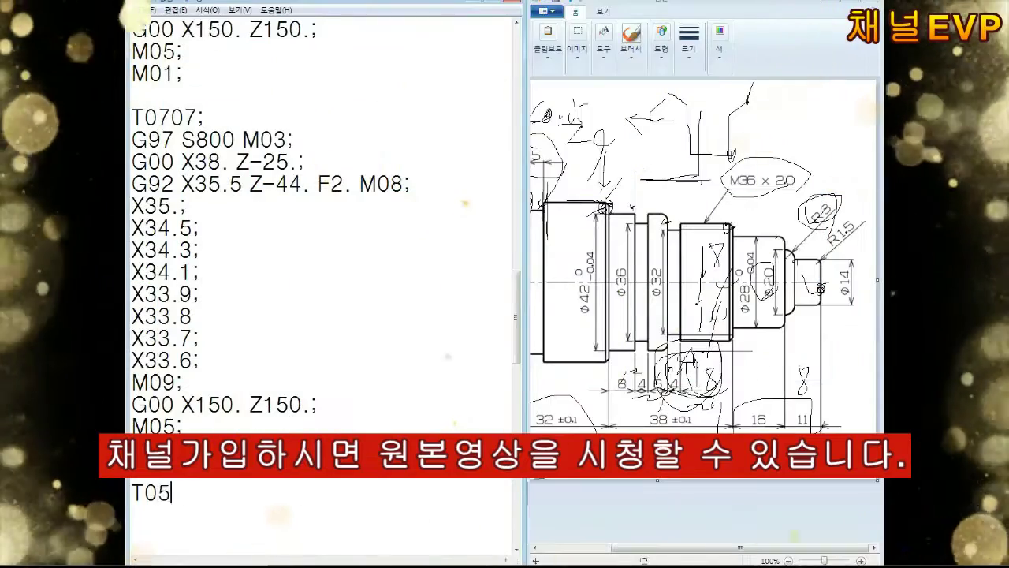
{"action": "type", "text": "03;"}
{"action": "key", "text": "Return"}
{"action": "type", "text": "G97 S2000 M03;"}
{"action": "key", "text": "Return"}
{"action": "type", "text": "GG"}
{"action": "key", "text": "BackSpace"}
{"action": "type", "text": "00 X35.7"}
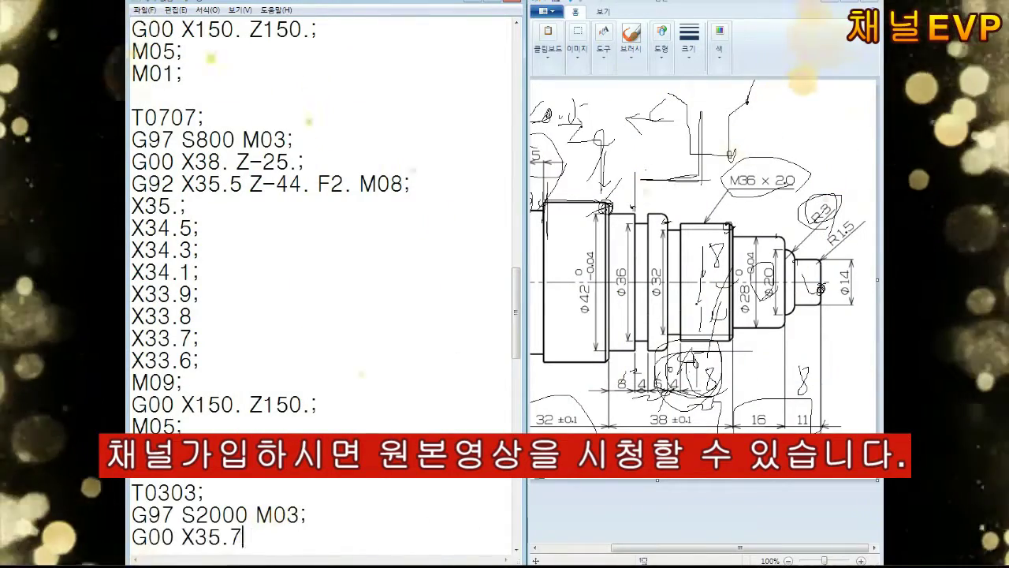
{"action": "type", "text": " Z-25.;"}
{"action": "key", "text": "Return"}
{"action": "type", "text": "Z-"}
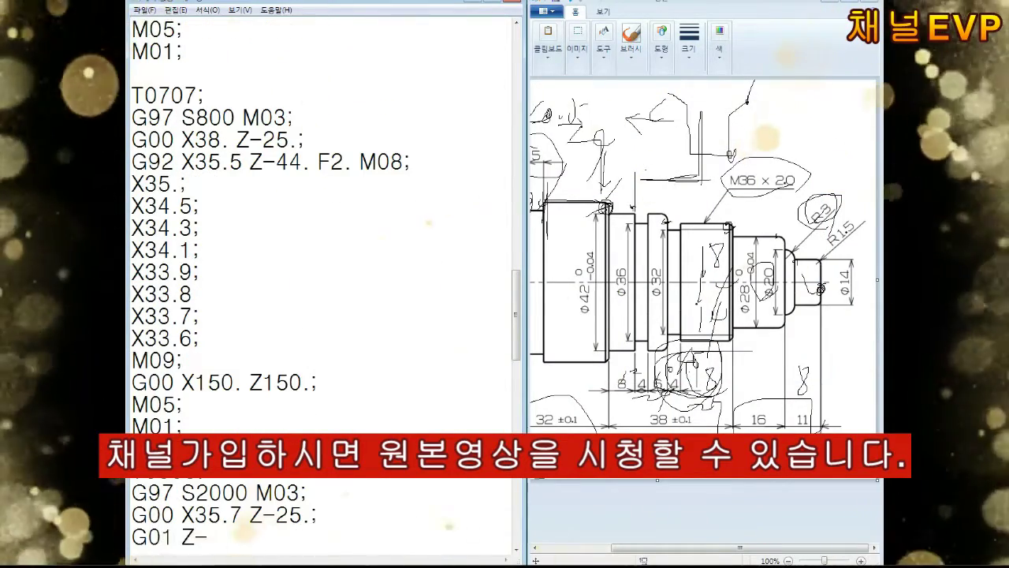
{"action": "type", "text": "43. F0.1 M08;"}
{"action": "key", "text": "Return"}
{"action": "type", "text": "X38."}
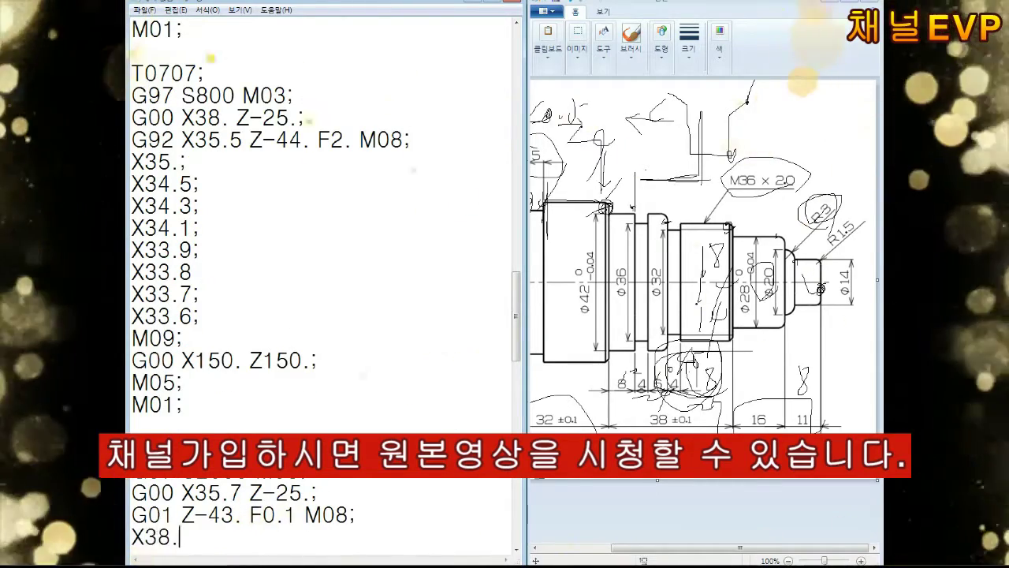
{"action": "type", "text": "M09;"}
{"action": "key", "text": "Return"}
{"action": "type", "text": "G00 X150. Z150.;"}
{"action": "key", "text": "Return"}
{"action": "type", "text": "M05; M30;"}
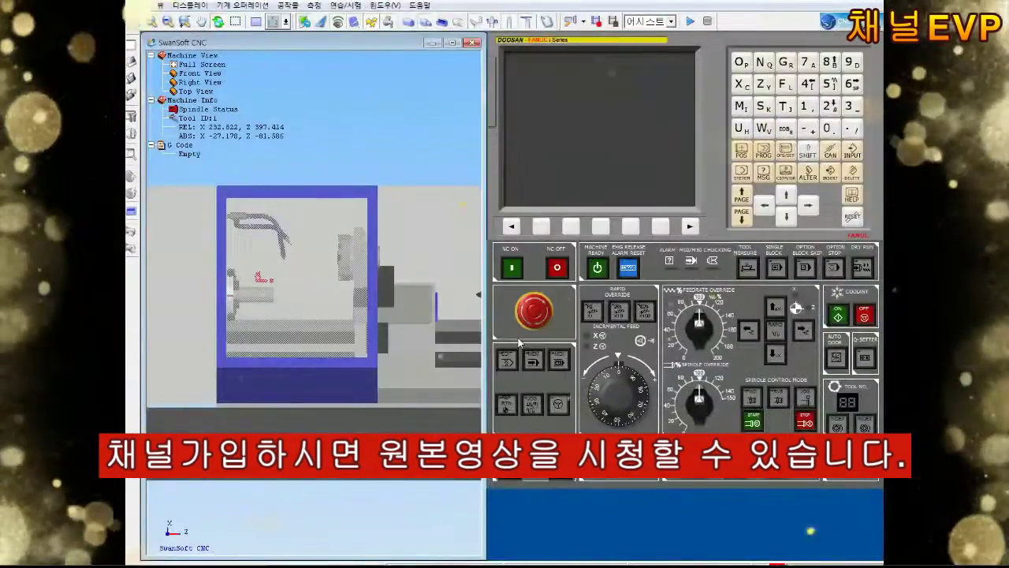
Home the machine to reference and load the 35° finishing insert into the tool magazine.
{"action": "left_click", "coordinate": [597, 269]}
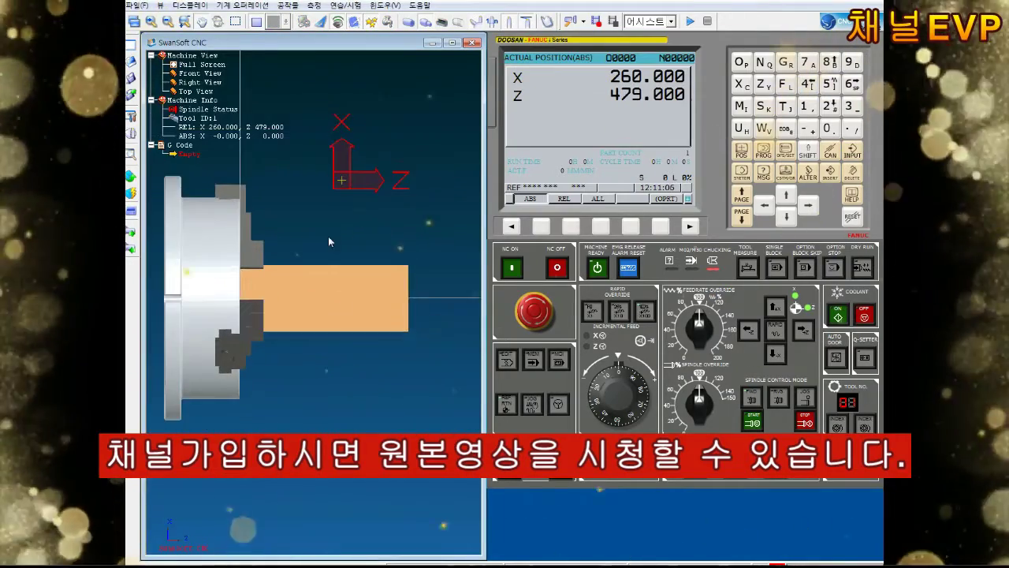
{"action": "scroll", "coordinate": [328, 235], "scroll_direction": "down", "scroll_amount": 2}
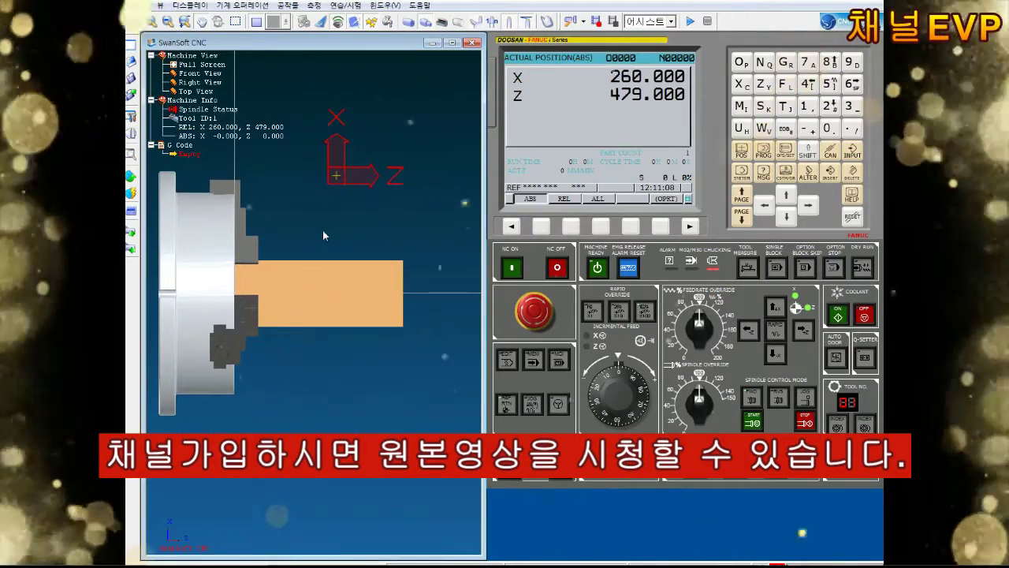
{"action": "left_click", "coordinate": [133, 138]}
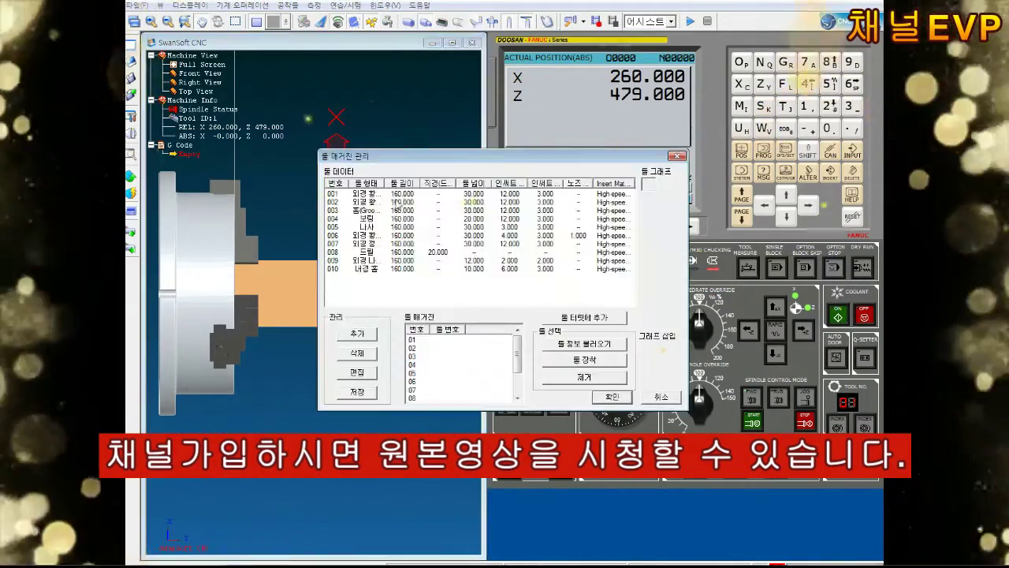
{"action": "left_click", "coordinate": [280, 352]}
{"action": "left_click", "coordinate": [382, 370]}
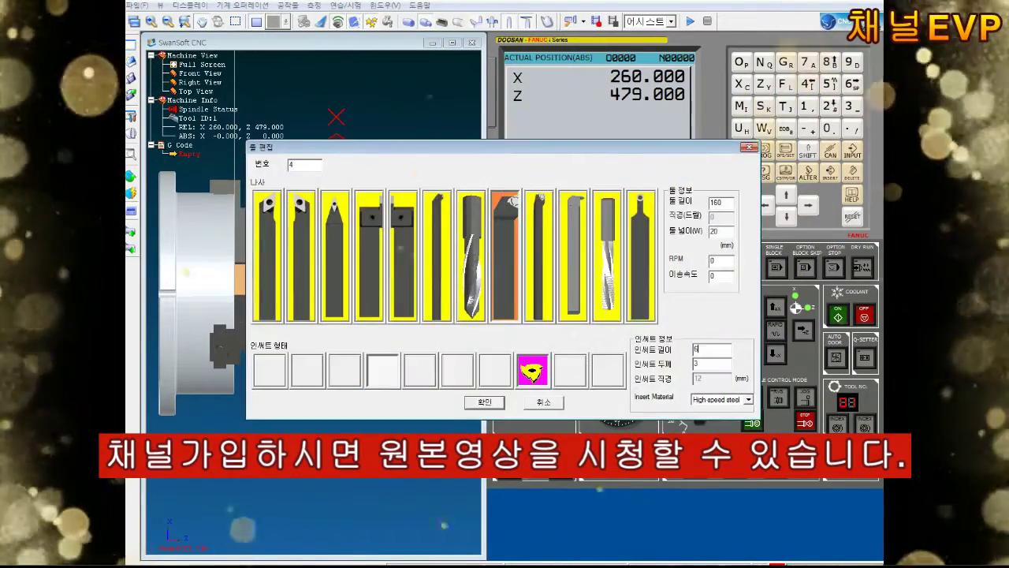
{"action": "left_click", "coordinate": [484, 401]}
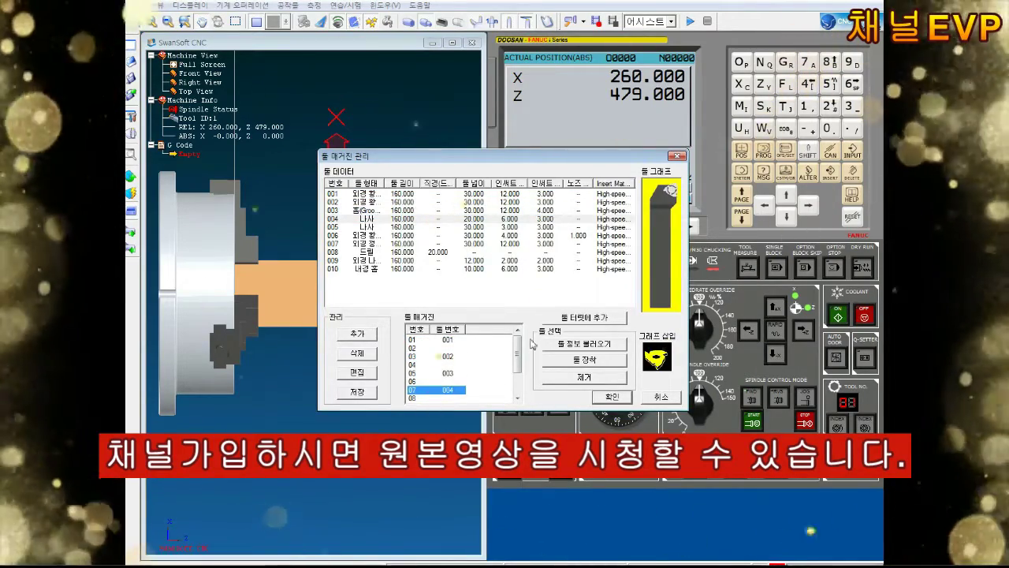
{"action": "left_click", "coordinate": [612, 396]}
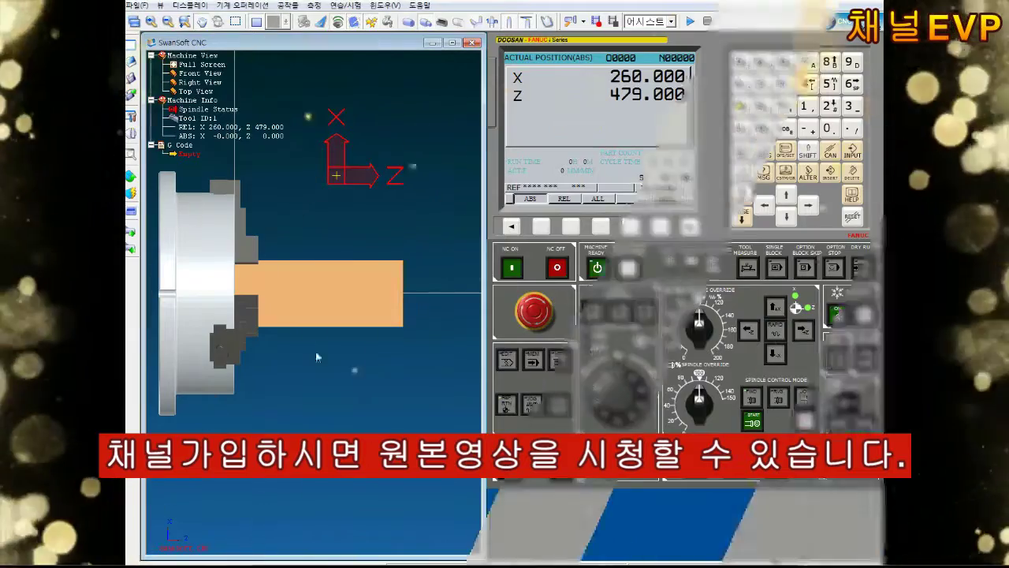
Set the workpiece to 50 diameter and 102 length.
{"action": "left_click", "coordinate": [583, 103]}
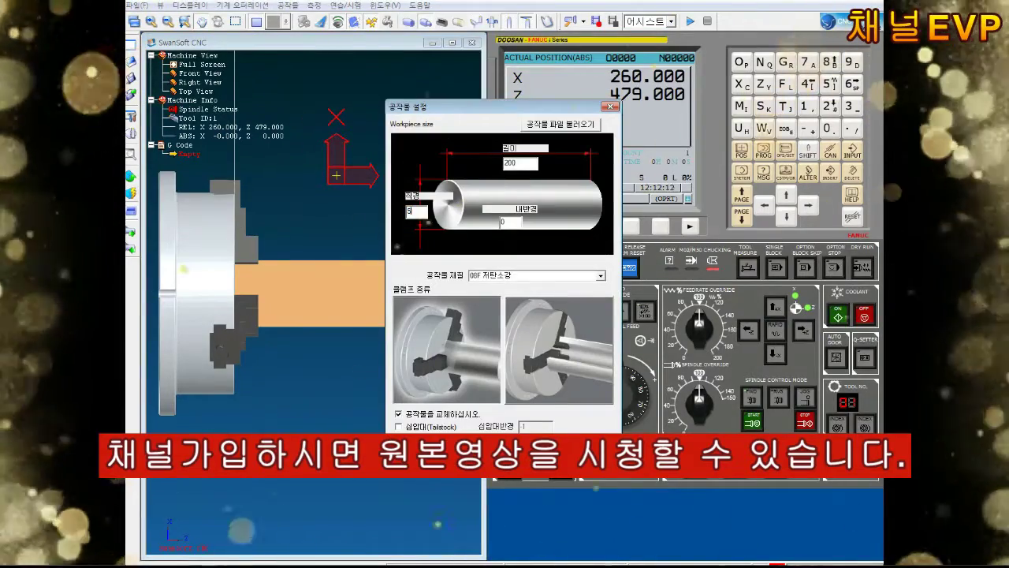
{"action": "type", "text": "102,"}
{"action": "type", "text": "50"}
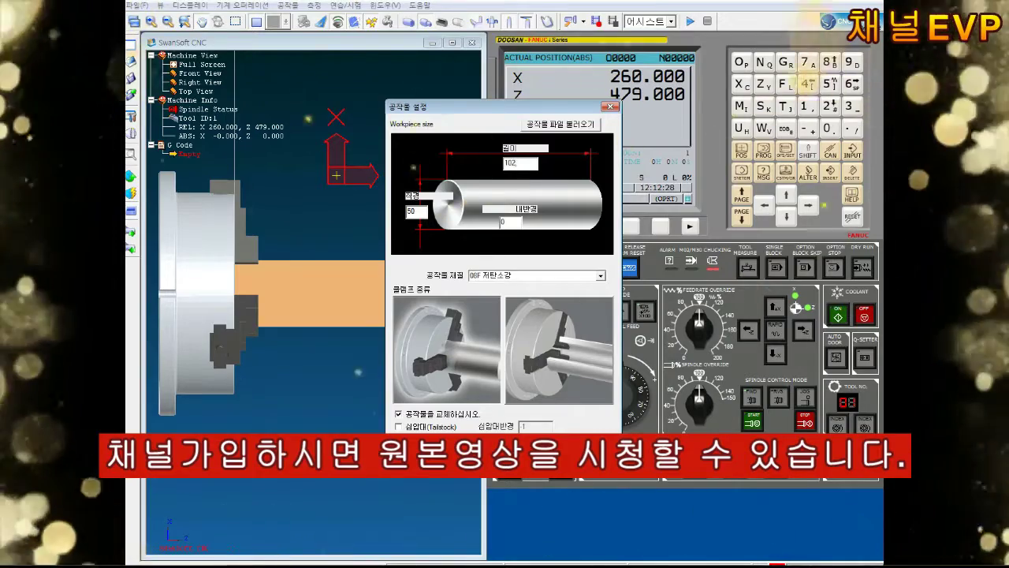
{"action": "key", "text": "Return"}
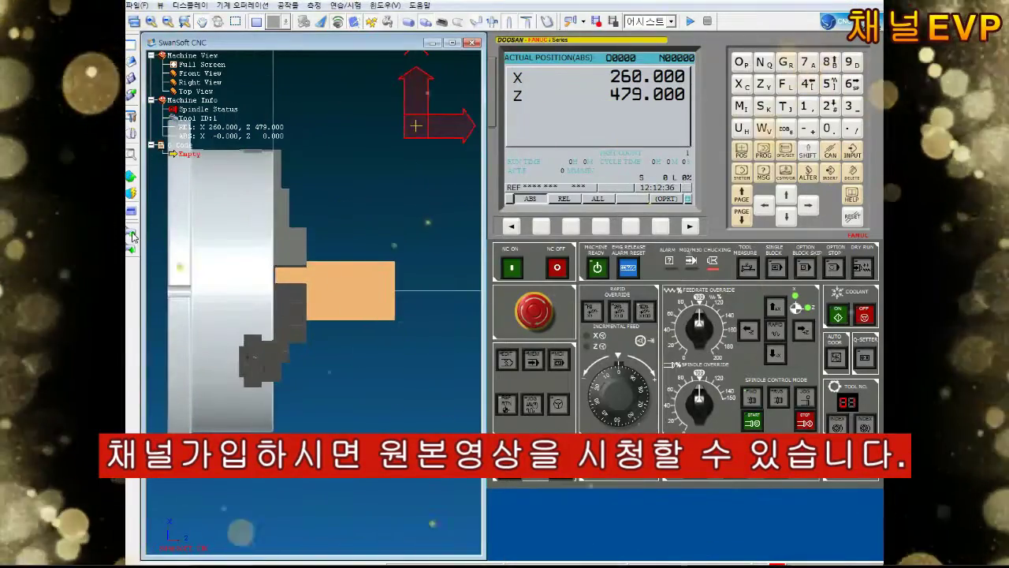
Enter 0 for the G005 Z geometry offset in the OFFSET/GEOM table.
{"action": "scroll", "coordinate": [306, 276], "scroll_direction": "up", "scroll_amount": 3}
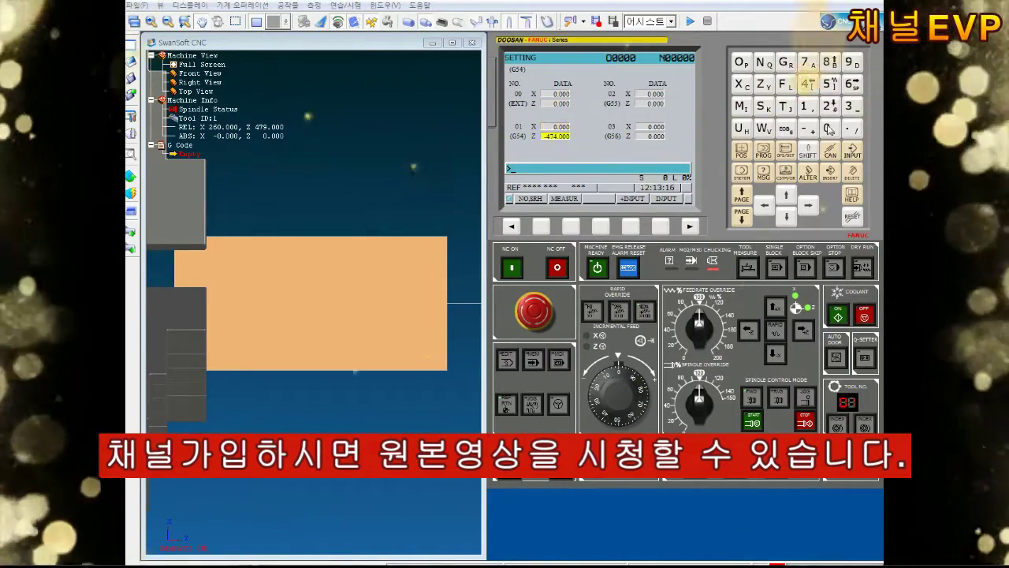
{"action": "left_click", "coordinate": [539, 227]}
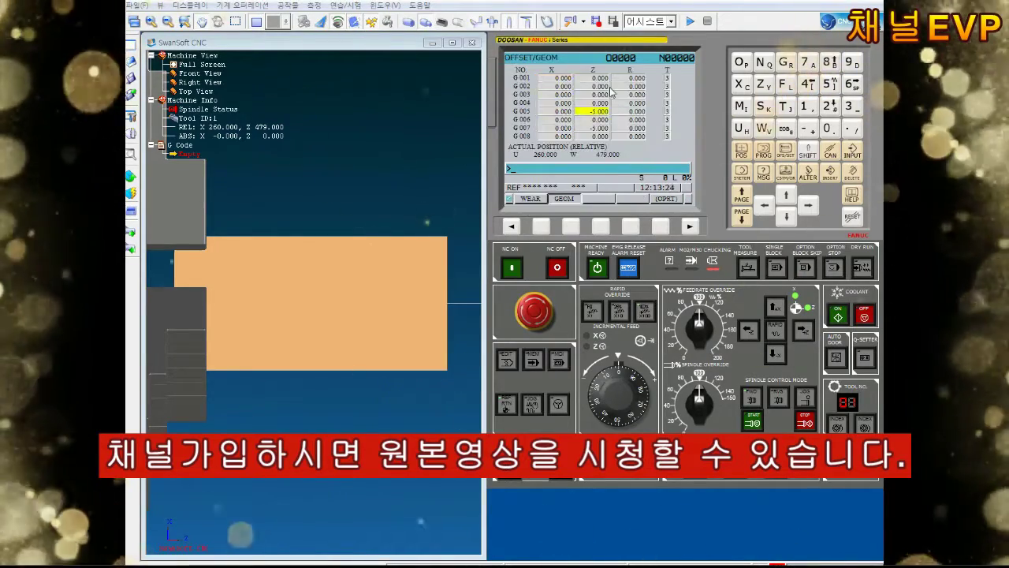
{"action": "left_click", "coordinate": [827, 128]}
{"action": "left_click", "coordinate": [854, 153]}
{"action": "left_click", "coordinate": [785, 150]}
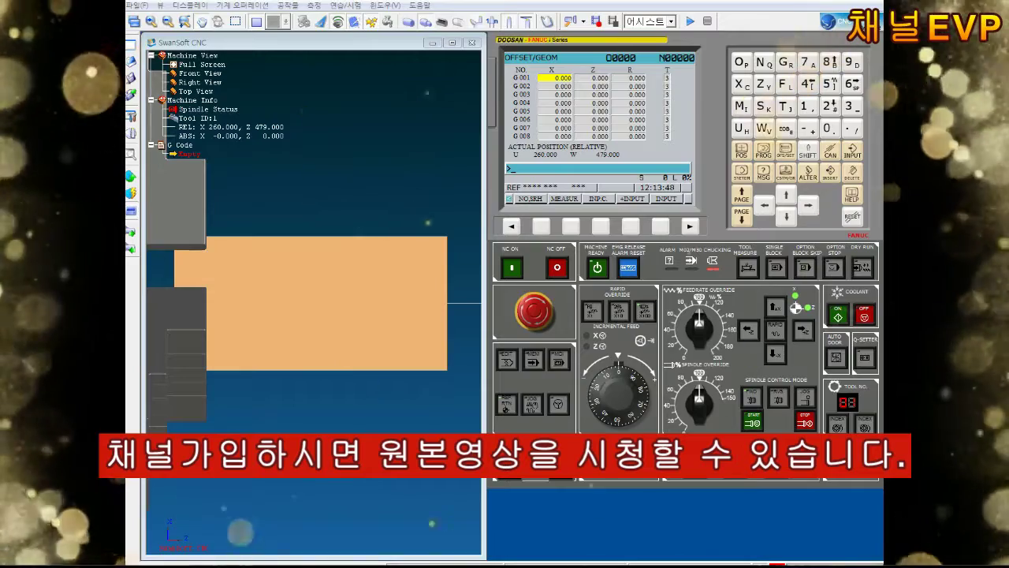
Place the tool near the workpiece and set the G54 work offset X to -260.
{"action": "right_click", "coordinate": [211, 170]}
{"action": "left_click", "coordinate": [229, 176]}
{"action": "left_click", "coordinate": [480, 331]}
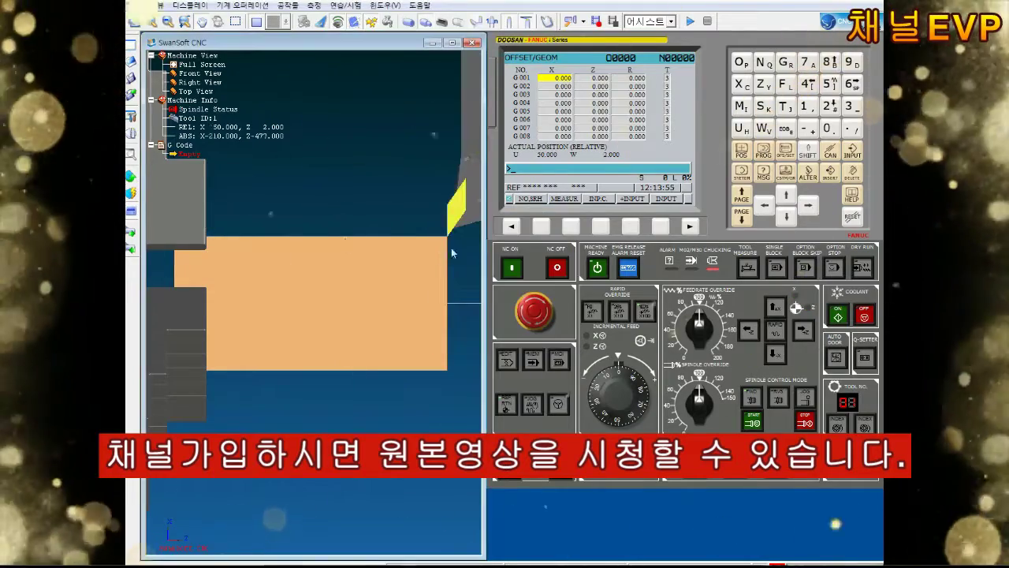
{"action": "left_click", "coordinate": [607, 229]}
{"action": "type", "text": "X5"}
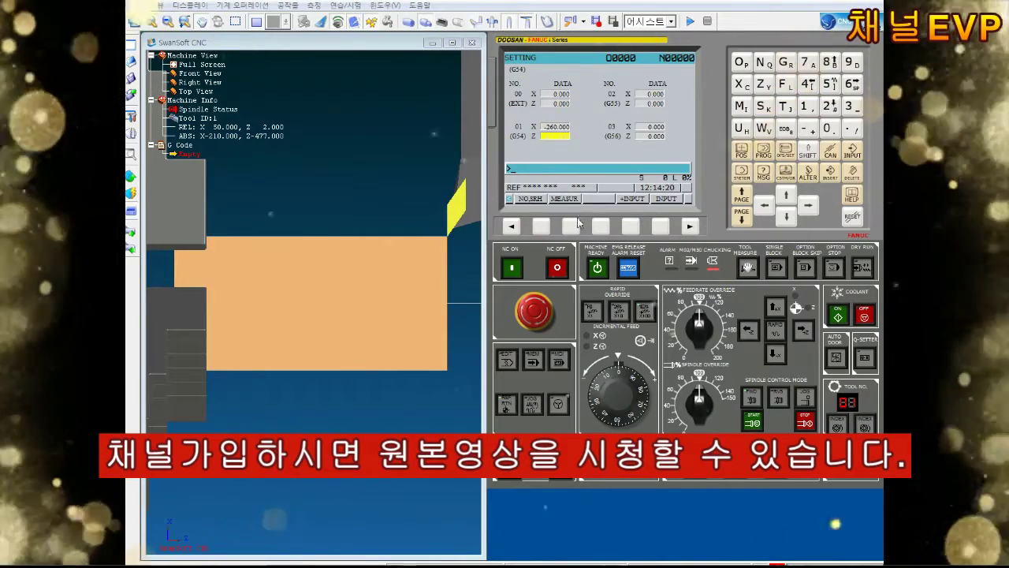
{"action": "left_click", "coordinate": [571, 227]}
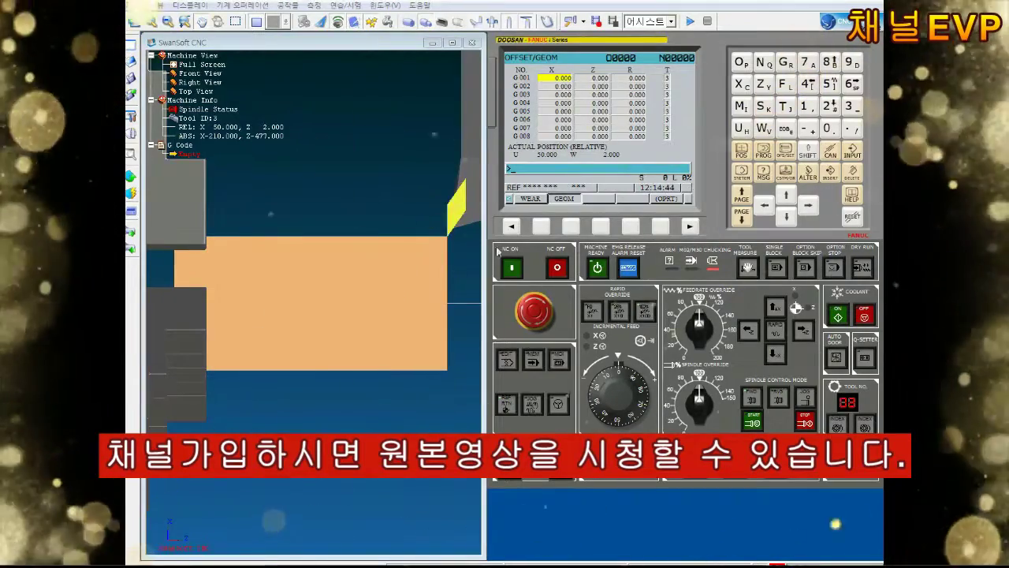
Touch tool 5 on the stock face and measure G005 Z as -5.000, then move to G007 Z.
{"action": "right_click", "coordinate": [164, 171]}
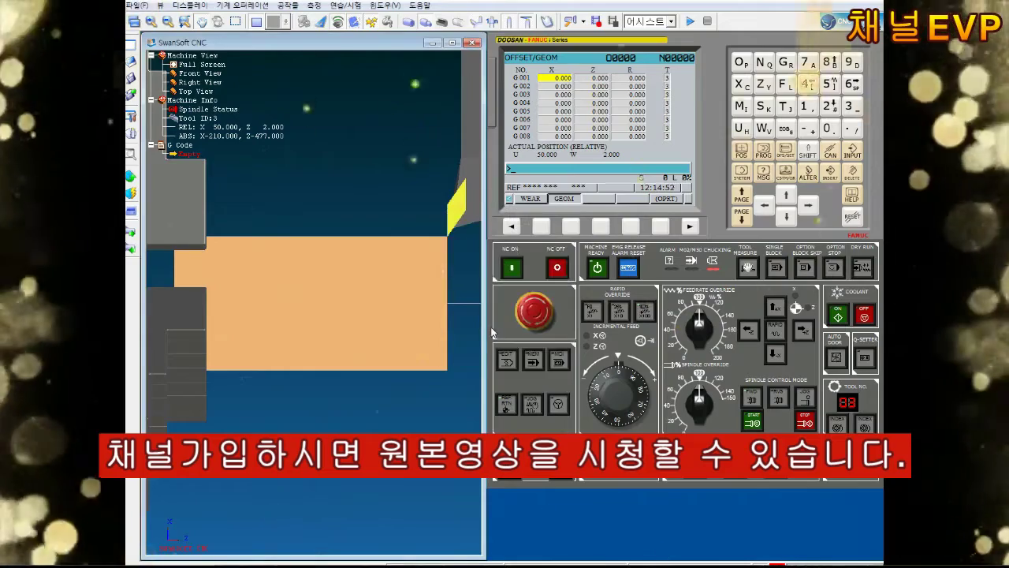
{"action": "double_click", "coordinate": [786, 224]}
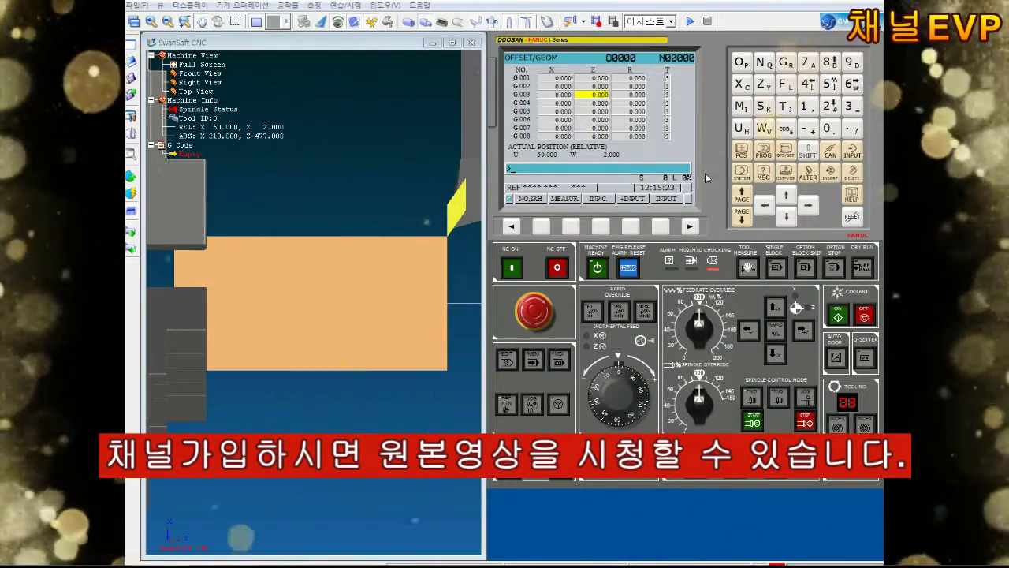
{"action": "left_click", "coordinate": [837, 425]}
{"action": "left_click", "coordinate": [132, 176]}
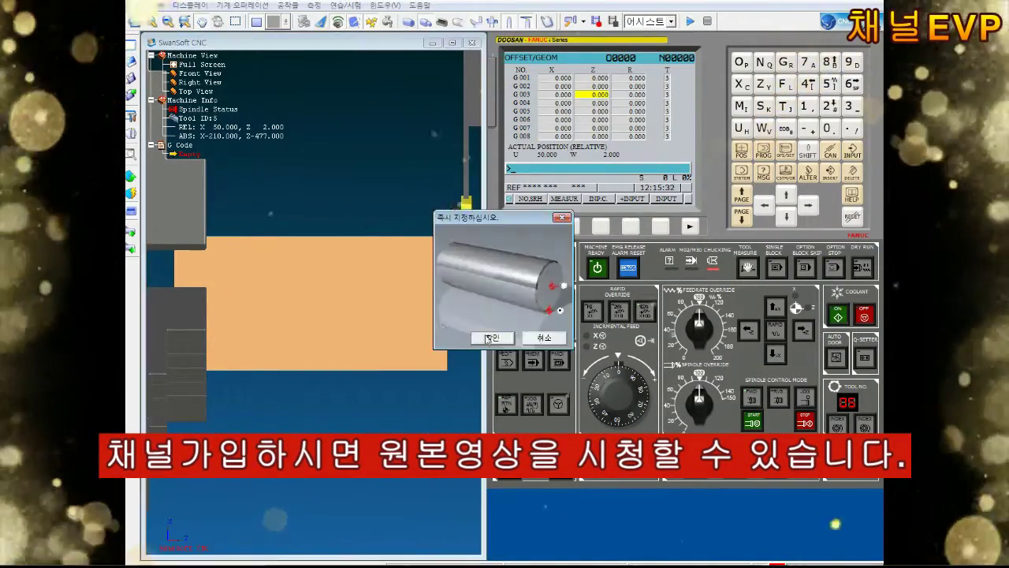
{"action": "left_click", "coordinate": [465, 270]}
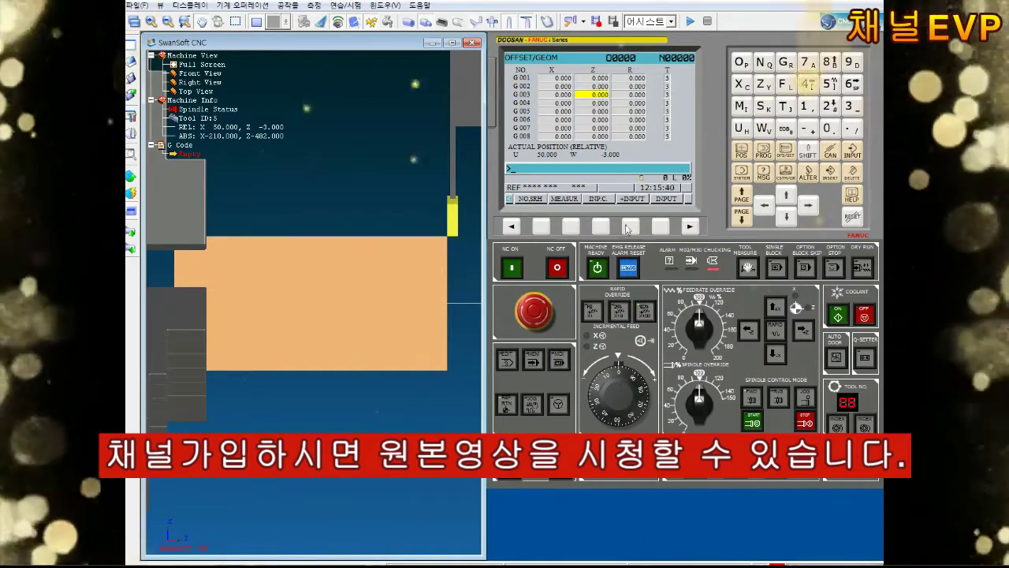
{"action": "key", "text": "Down"}
{"action": "key", "text": "Down"}
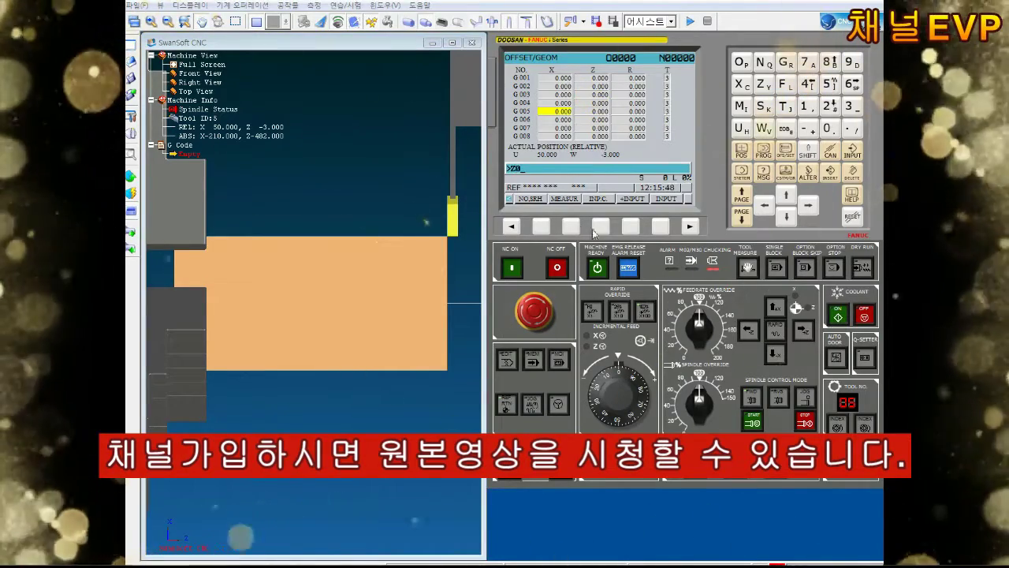
{"action": "left_click", "coordinate": [581, 227]}
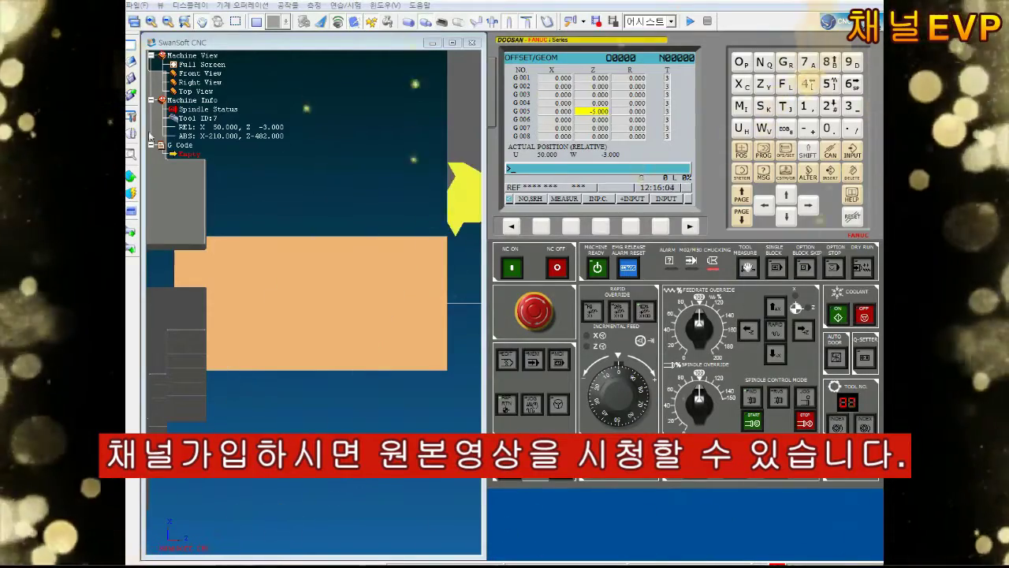
{"action": "right_click", "coordinate": [151, 167]}
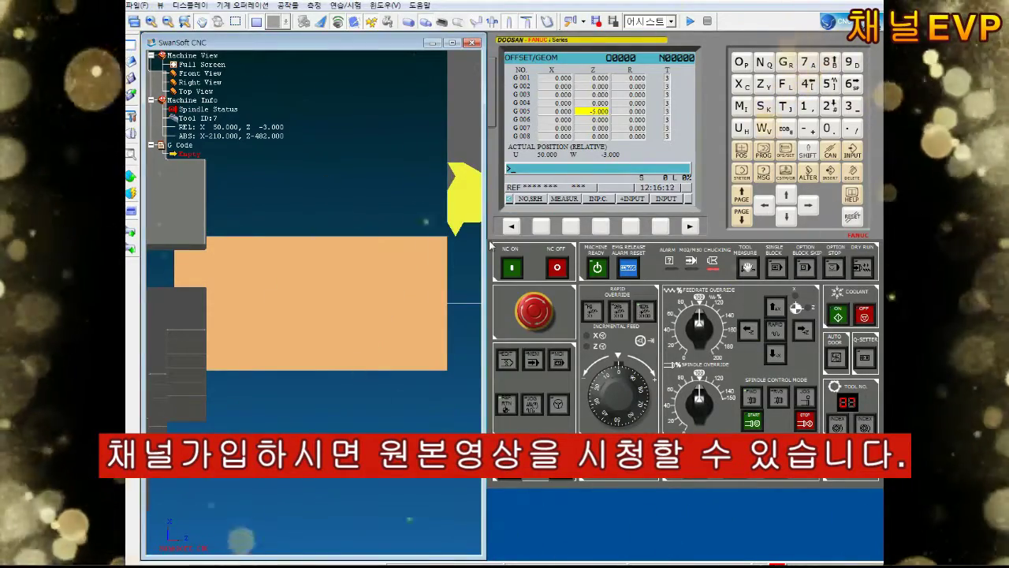
{"action": "double_click", "coordinate": [787, 219]}
{"action": "type", "text": "O"}
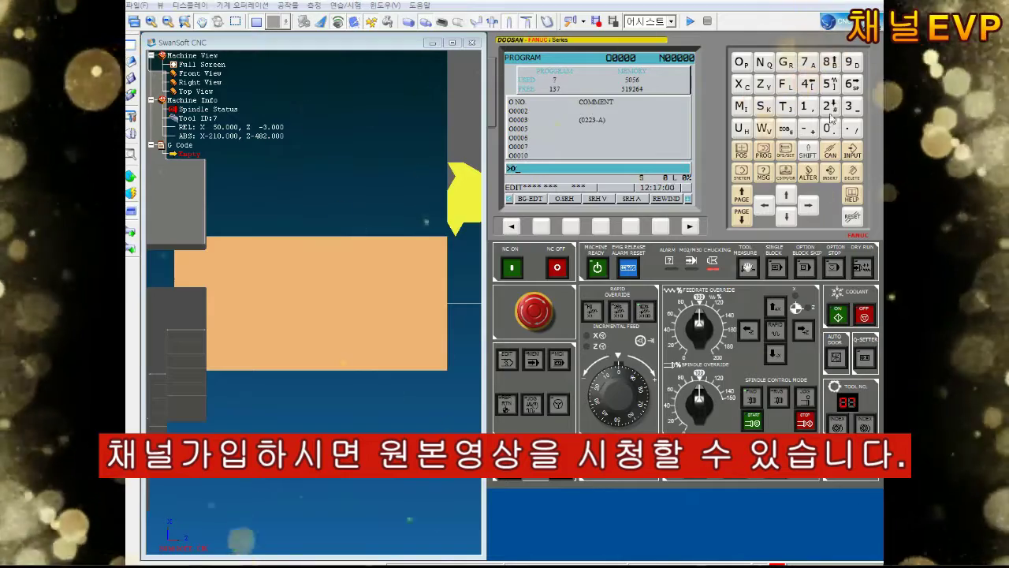
Delete old O0002, create O0001 and import A-2.txt into it.
{"action": "left_click", "coordinate": [852, 173]}
{"action": "left_click", "coordinate": [834, 177]}
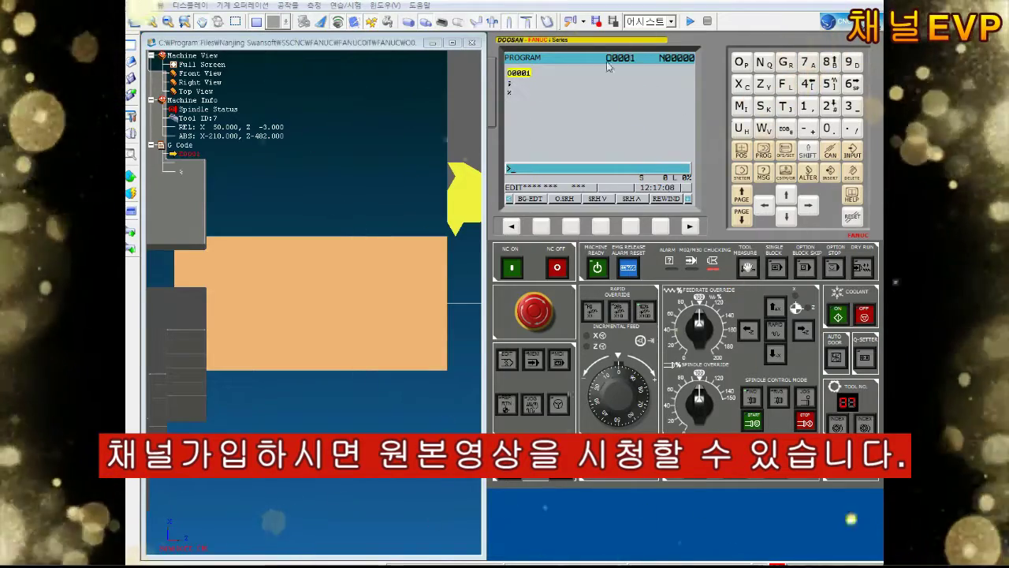
{"action": "key", "text": "ctrl+o"}
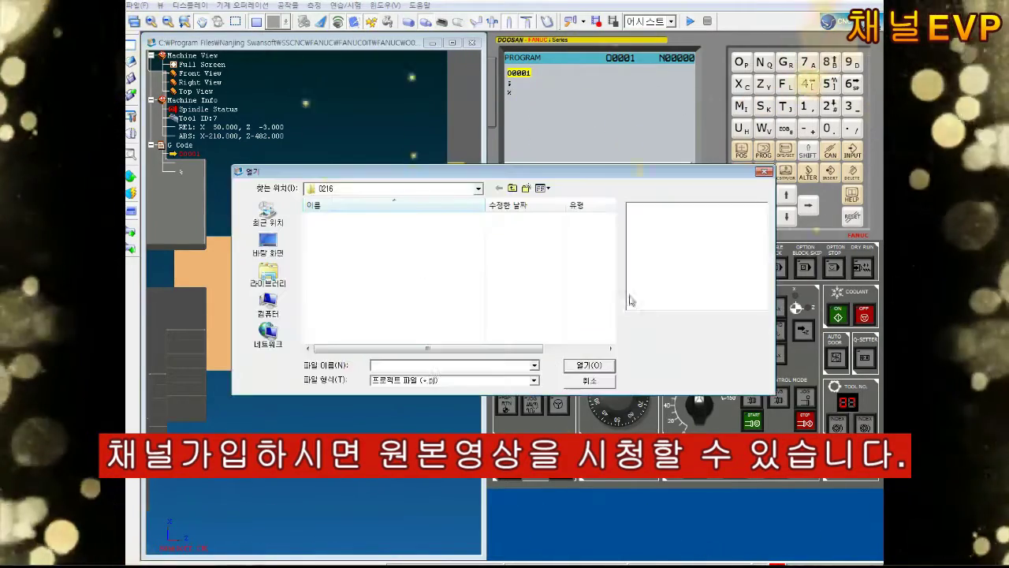
{"action": "left_click", "coordinate": [534, 379]}
{"action": "left_click", "coordinate": [410, 417]}
{"action": "double_click", "coordinate": [325, 274]}
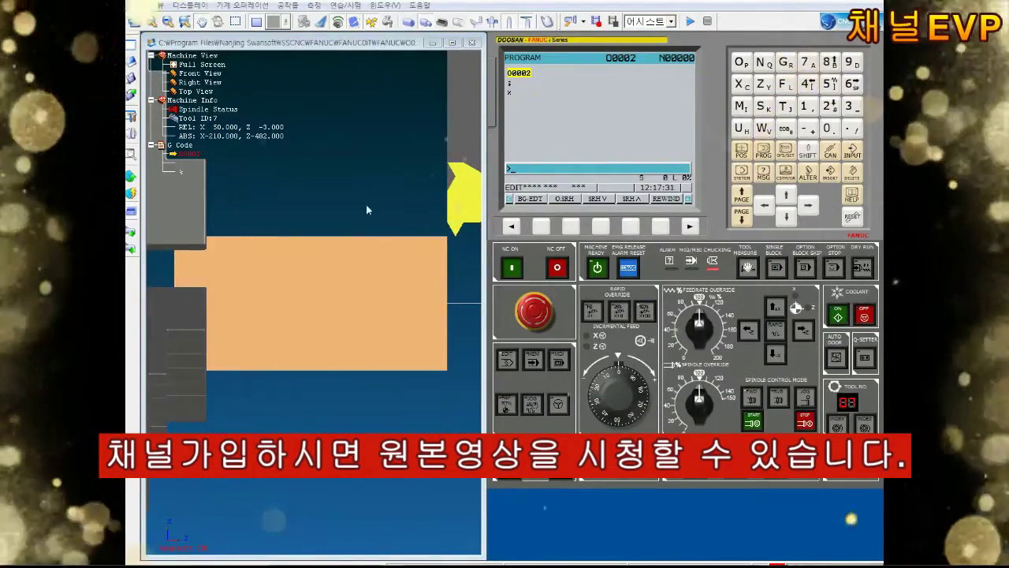
Create program O0002 and import B-2.txt into it.
{"action": "key", "text": "ctrl+o"}
{"action": "left_click", "coordinate": [595, 311]}
{"action": "left_click", "coordinate": [533, 379]}
{"action": "left_click", "coordinate": [410, 416]}
{"action": "double_click", "coordinate": [325, 285]}
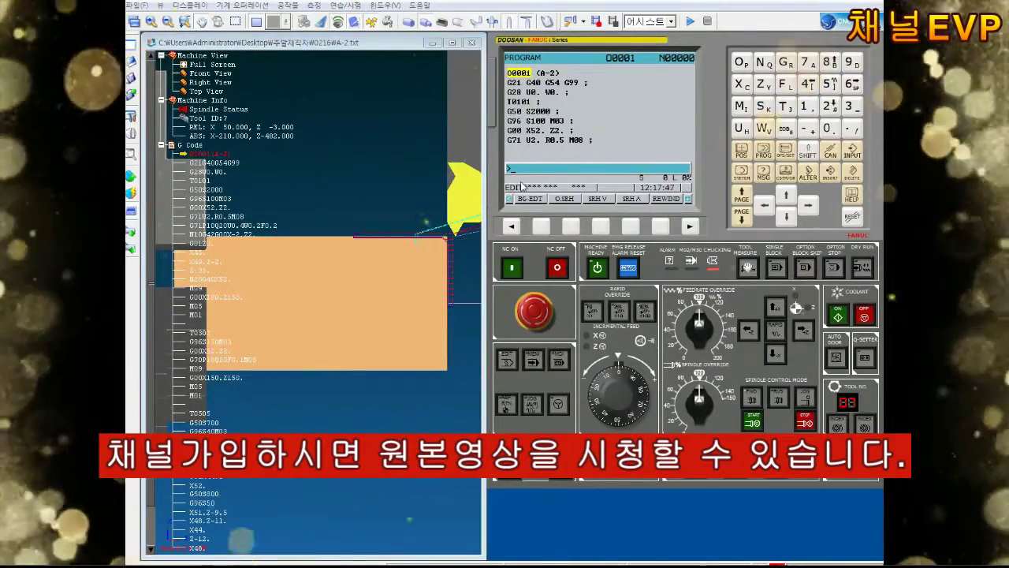
Run program A-2 in MEM mode with Cycle Start, then view the cut part as a zoomed-out 3D solid.
{"action": "left_click", "coordinate": [534, 359]}
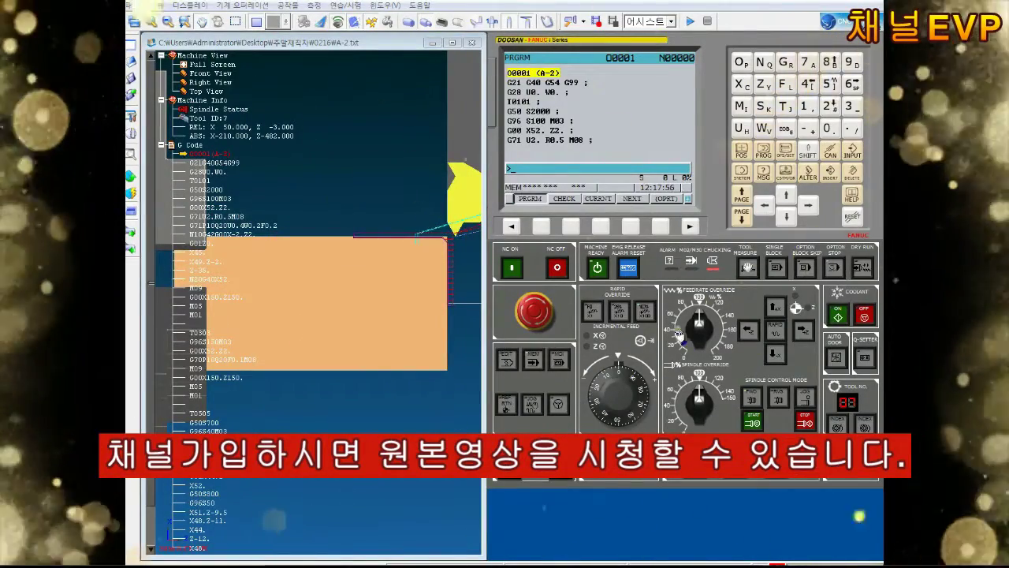
{"action": "left_click", "coordinate": [562, 465]}
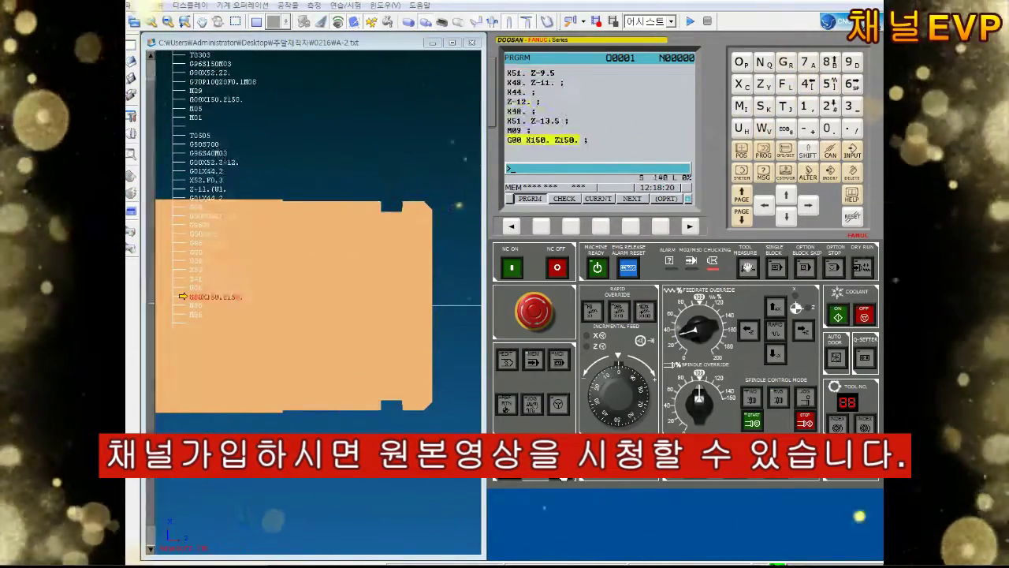
{"action": "scroll", "coordinate": [622, 115], "scroll_direction": "down", "scroll_amount": 10}
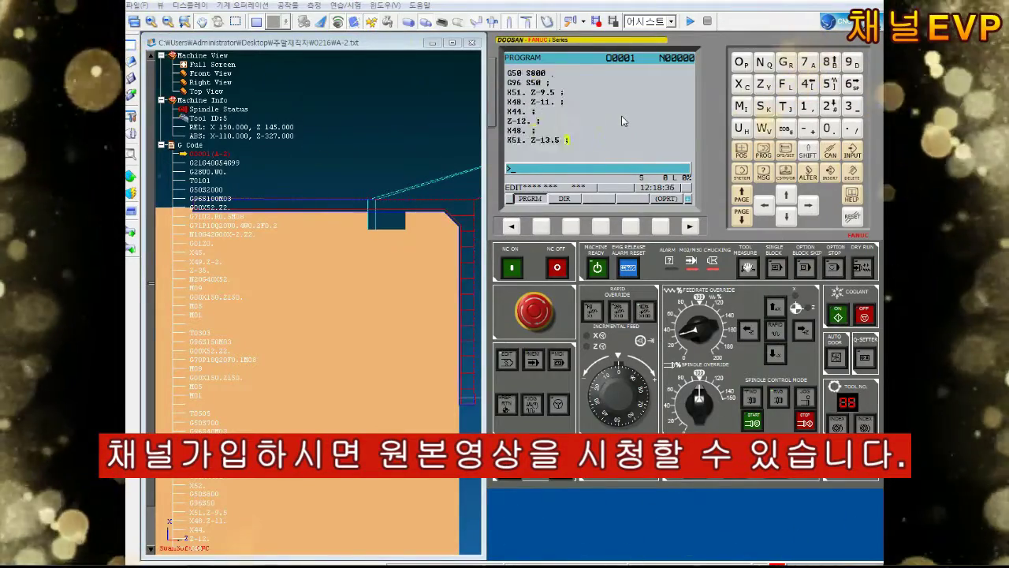
{"action": "scroll", "coordinate": [621, 120], "scroll_direction": "up", "scroll_amount": 5}
{"action": "scroll", "coordinate": [621, 121], "scroll_direction": "up", "scroll_amount": 8}
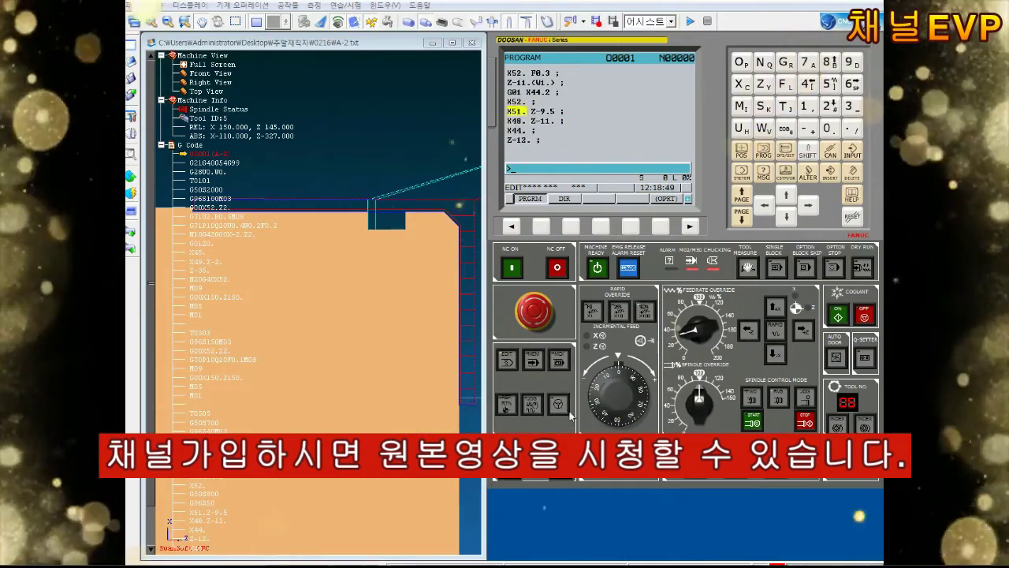
{"action": "left_click", "coordinate": [533, 360]}
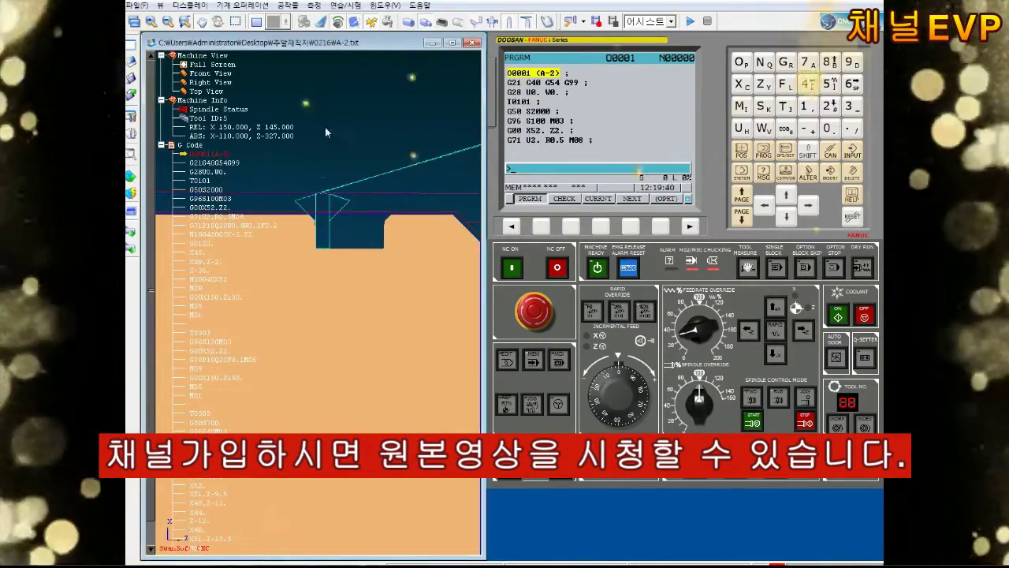
{"action": "left_click", "coordinate": [272, 21]}
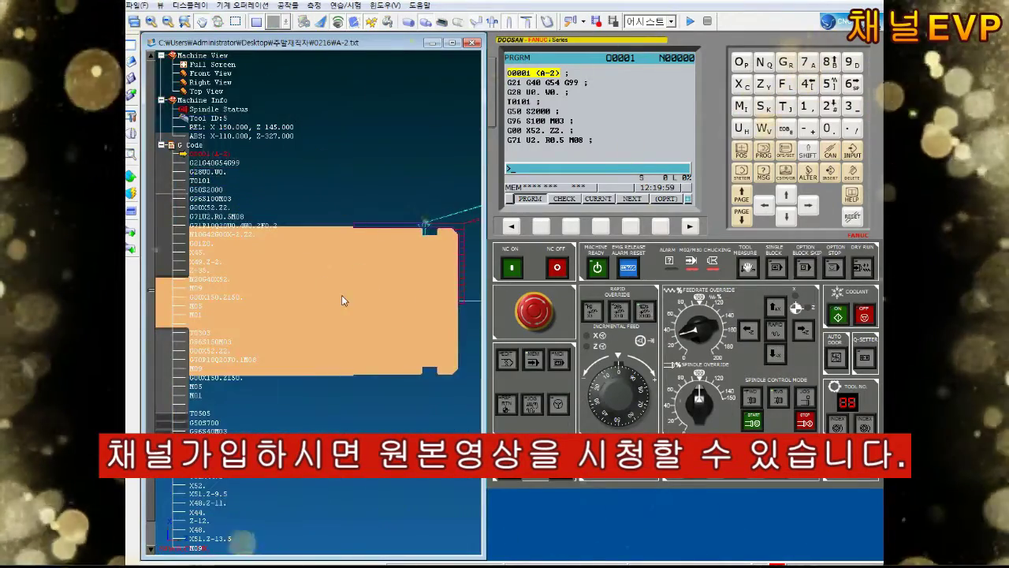
{"action": "left_click_drag", "start_coordinate": [359, 275], "coordinate": [358, 305]}
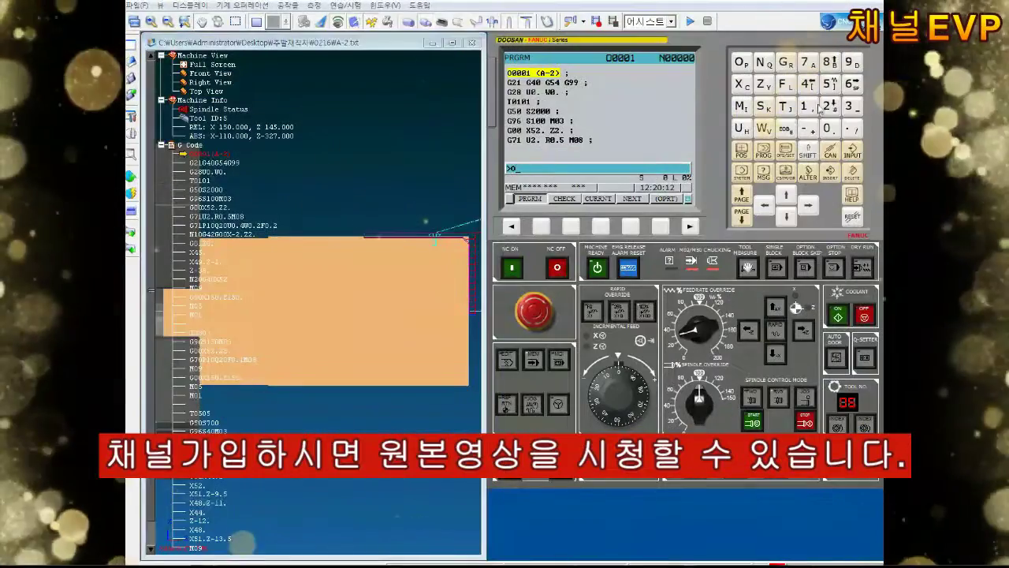
Check the G54/EXT work offsets (EXT Z -5.000), then start the B-2 program cutting.
{"action": "left_click", "coordinate": [786, 149]}
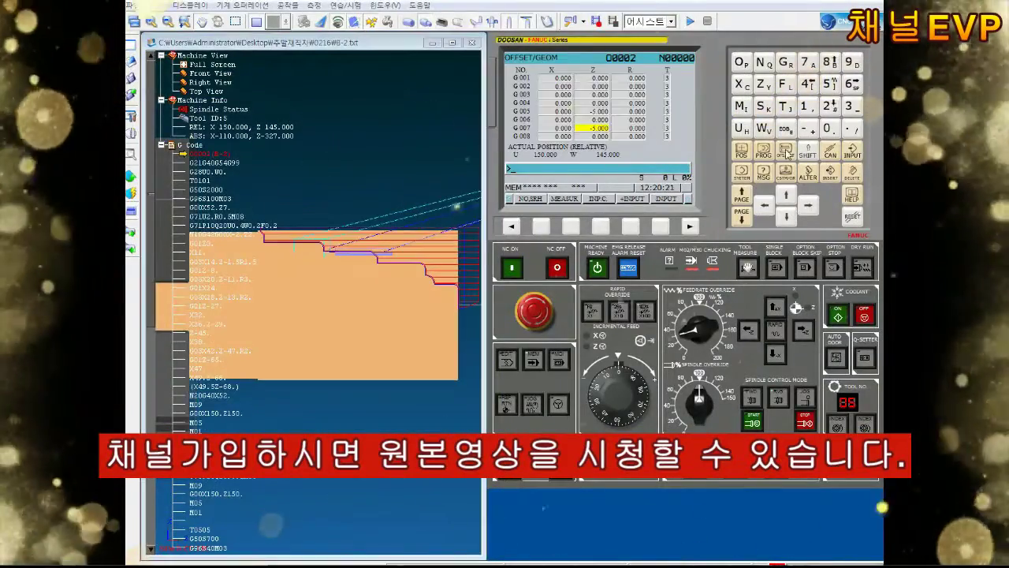
{"action": "left_click", "coordinate": [511, 227]}
{"action": "left_click", "coordinate": [601, 227]}
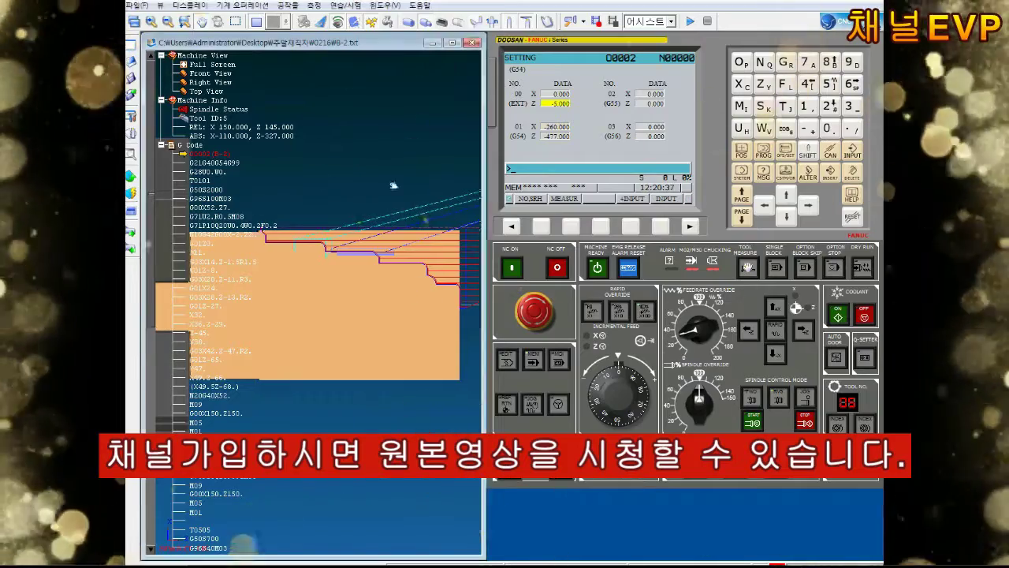
{"action": "left_click", "coordinate": [763, 151]}
{"action": "left_click", "coordinate": [852, 216]}
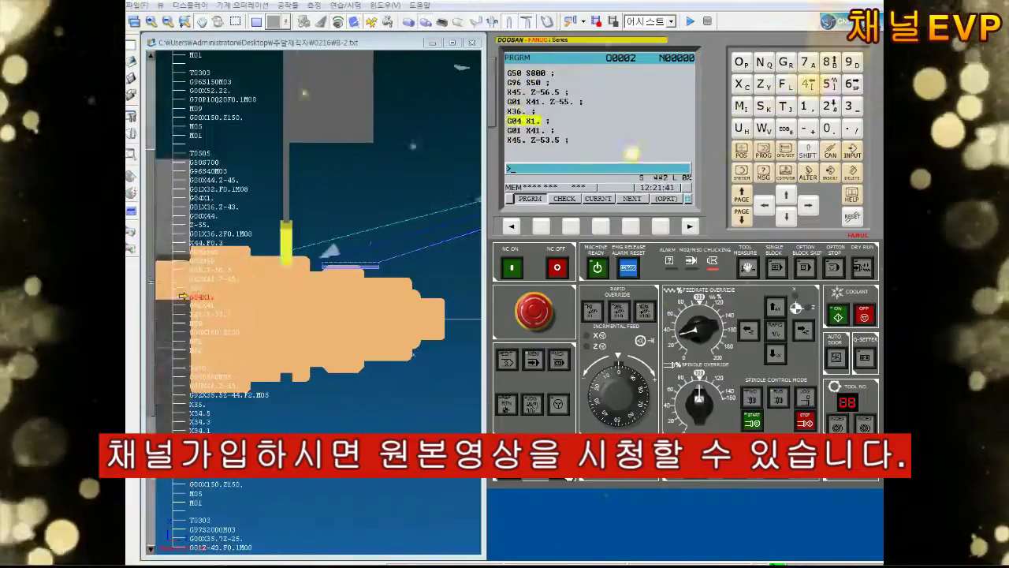
Let B-2 finish cutting, then start a Measure (측정) check of the finished part, which reads 28.000 diameter.
{"action": "scroll", "coordinate": [309, 257], "scroll_direction": "up", "scroll_amount": 3}
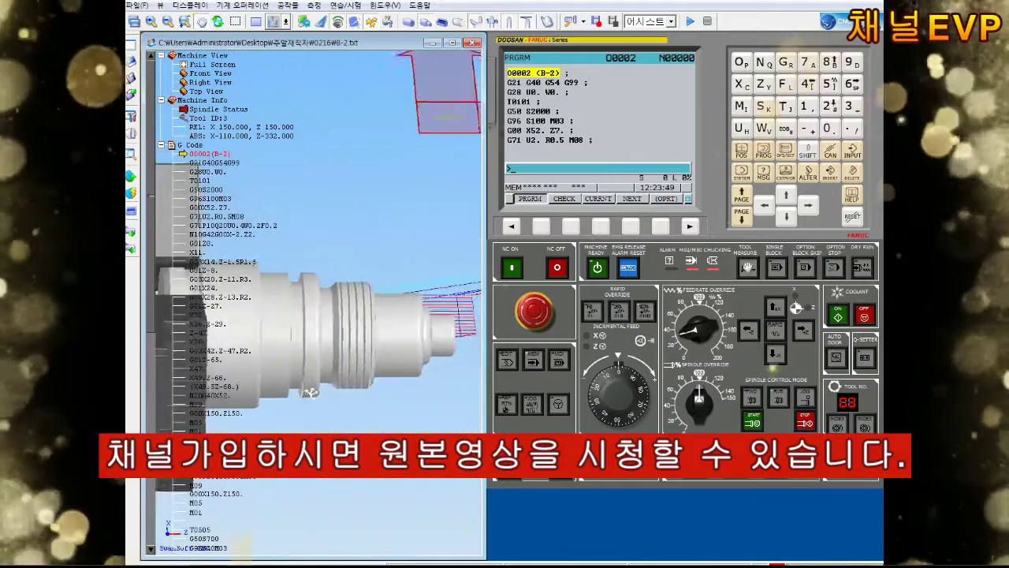
{"action": "left_click", "coordinate": [314, 6]}
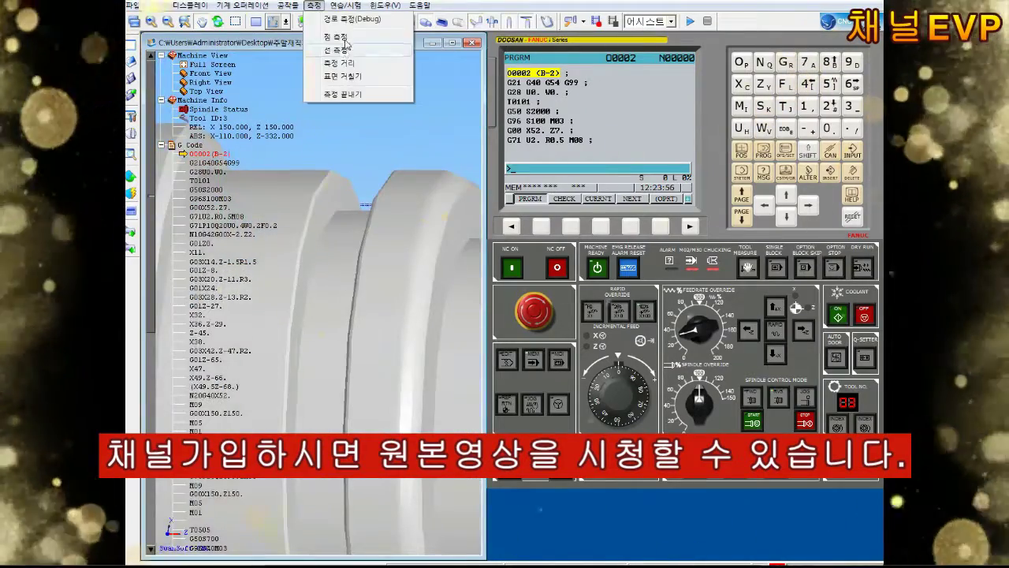
{"action": "left_click", "coordinate": [335, 47]}
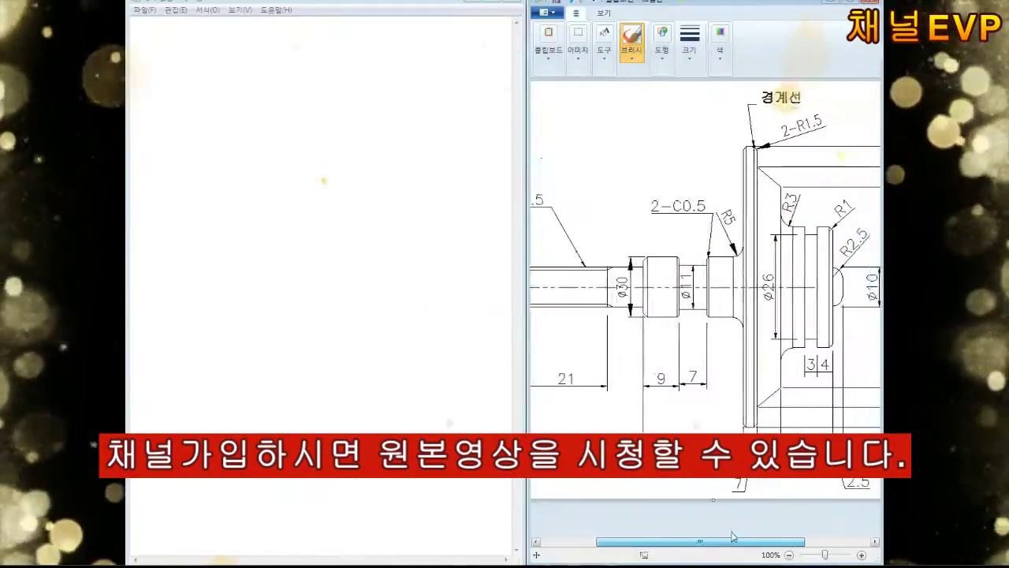
Begin the O0001(A-3) program with G21 G40 G54 G99, G96 S100 M03 and G71 U3. R0.5 M08.
{"action": "left_click_drag", "start_coordinate": [733, 537], "coordinate": [791, 539]}
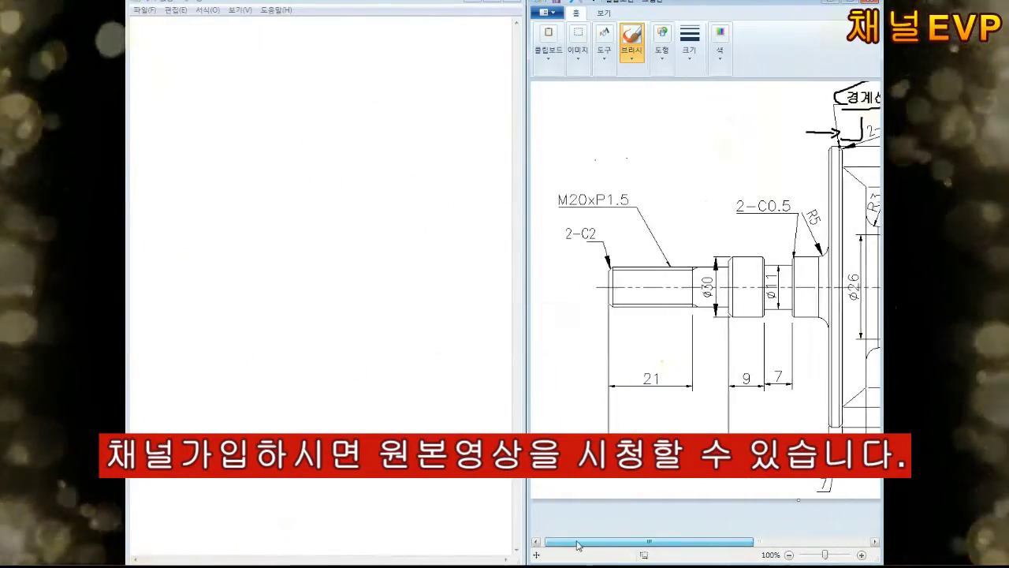
{"action": "left_click", "coordinate": [289, 168]}
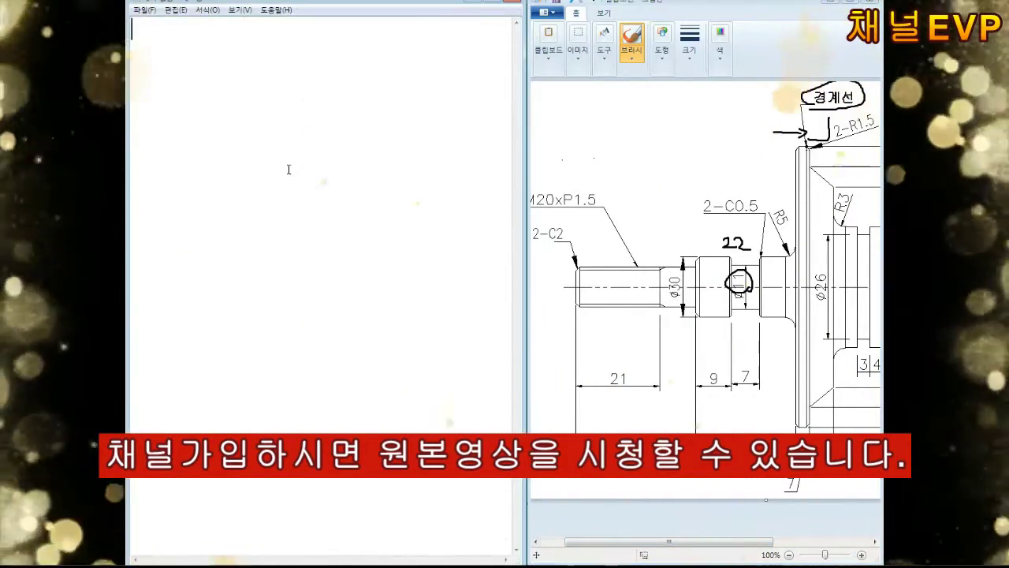
{"action": "type", "text": "O0001(A-3); "}
{"action": "type", "text": "G21 G"}
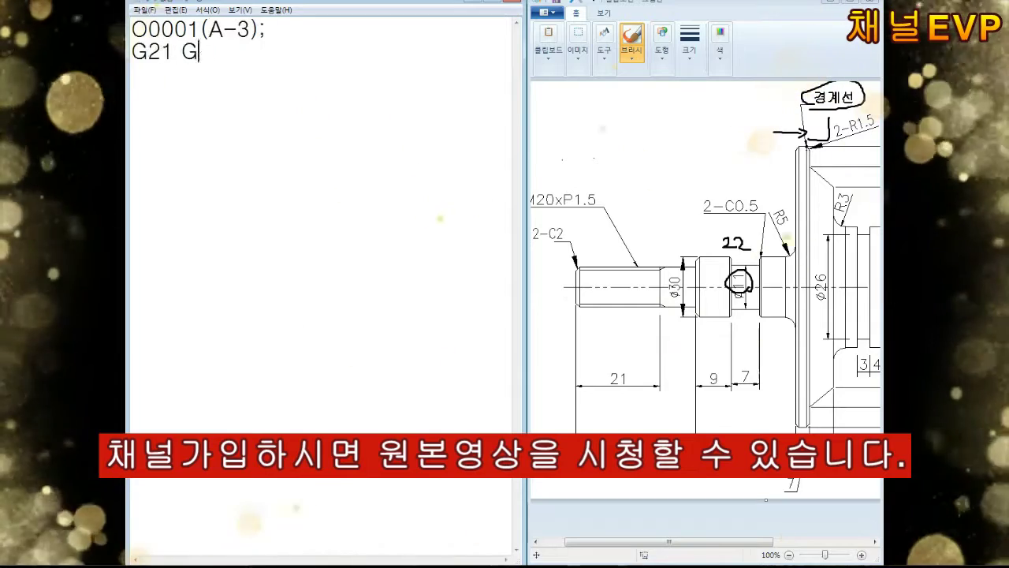
{"action": "type", "text": "40 G54 G99;"}
{"action": "key", "text": "Return"}
{"action": "type", "text": "W0.;"}
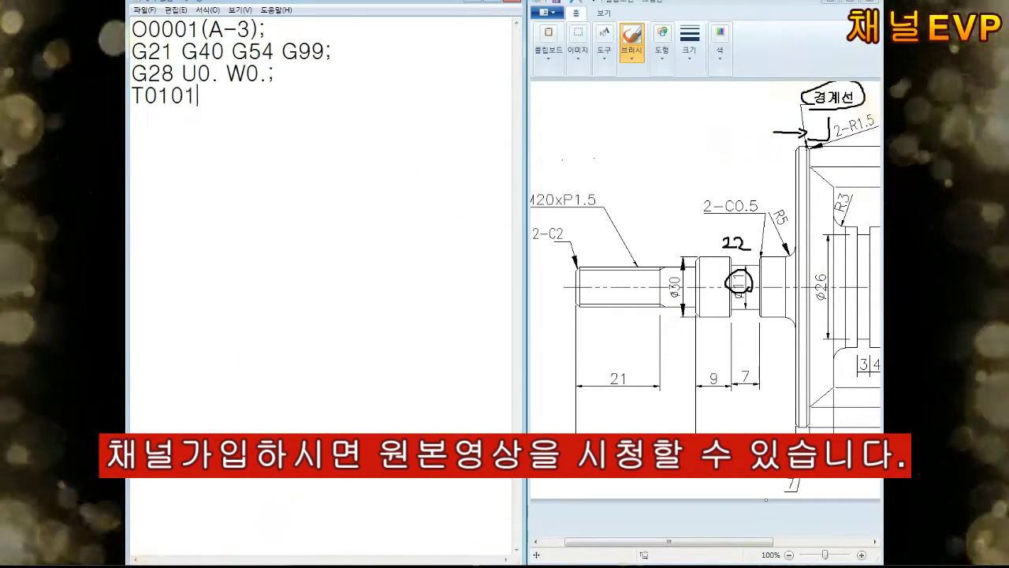
{"action": "type", "text": ";"}
{"action": "key", "text": "Return"}
{"action": "type", "text": "G96 S100 M03"}
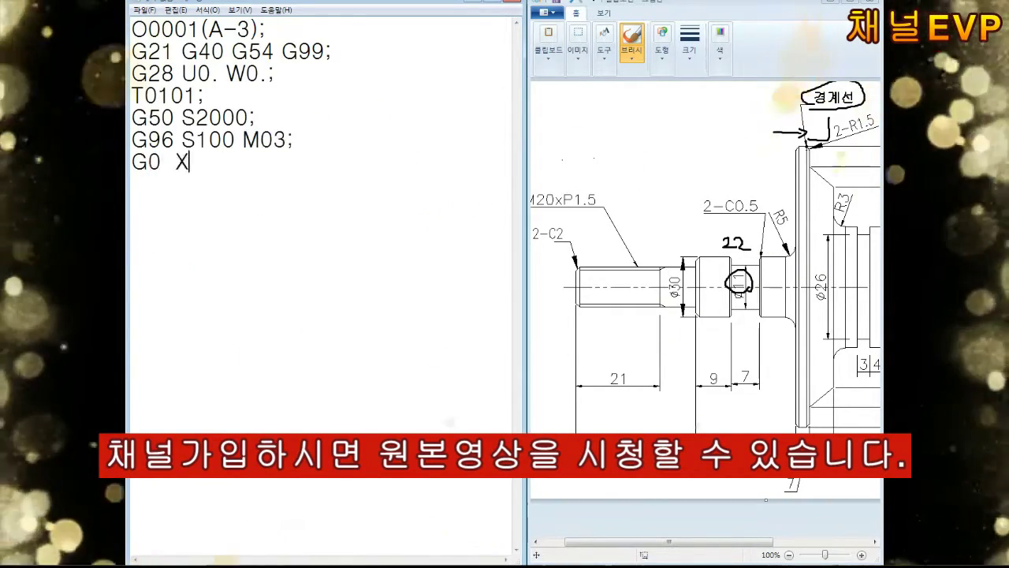
{"action": "type", "text": "0"}
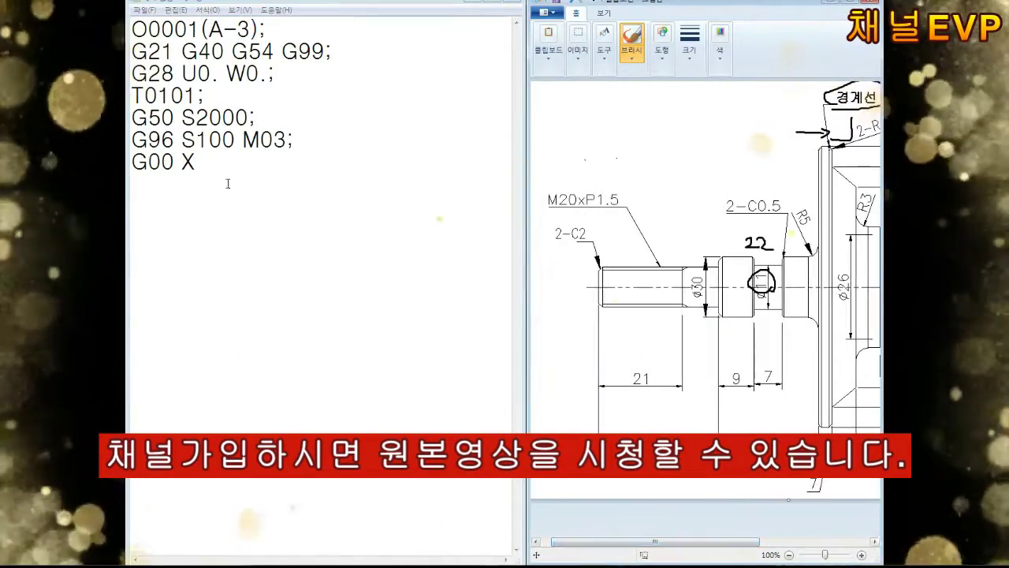
{"action": "type", "text": "152. Z2."}
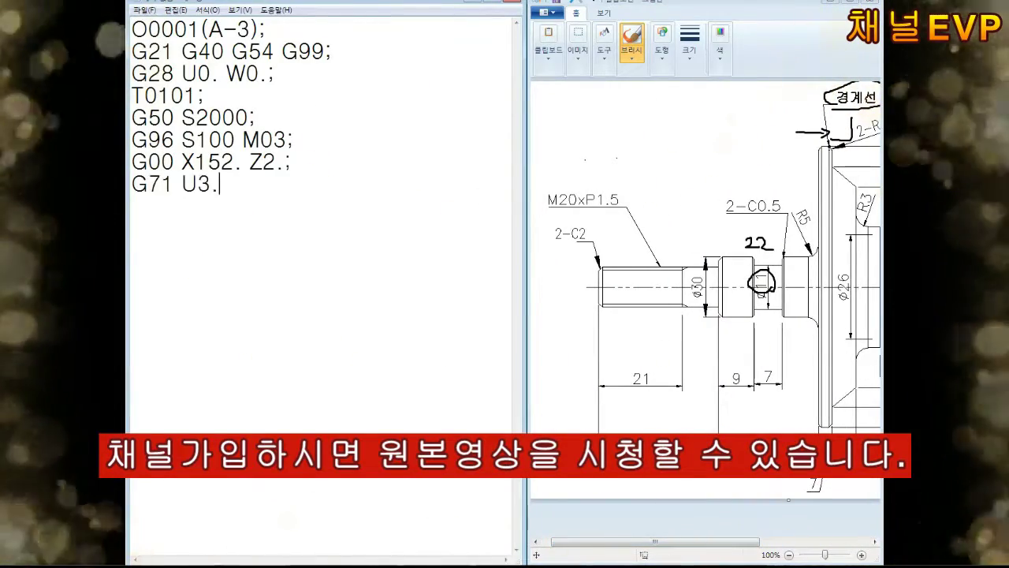
{"action": "type", "text": " M08;"}
{"action": "key", "text": "Return"}
{"action": "type", "text": "G71 P10 Q20"}
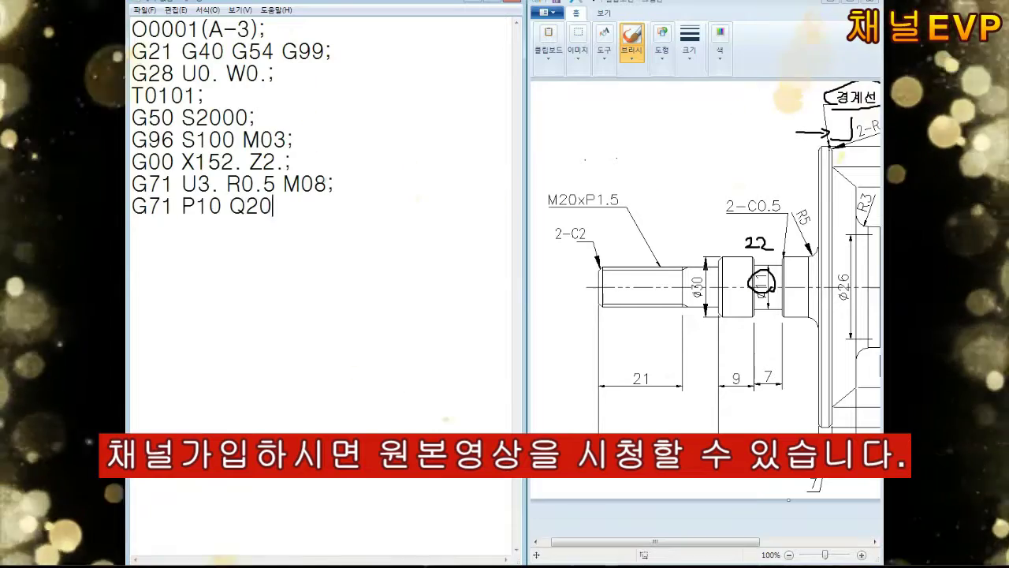
Add G71 P10 Q20 U0.4 W0.2 F0.2 and the contour from N10 G42 G00 X-2. Z2. to X30. Z-62.
{"action": "type", "text": " U0.4 W0.2 F0.2; N10 G4"}
{"action": "type", "text": "20 G0"}
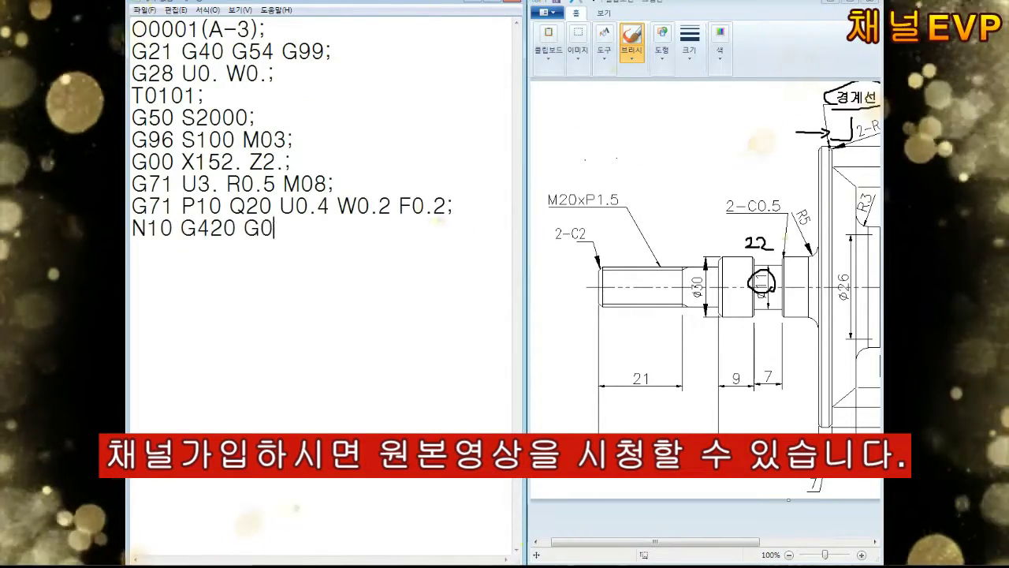
{"action": "key", "text": "Return"}
{"action": "type", "text": "G01 Z0.;"}
{"action": "key", "text": "Return"}
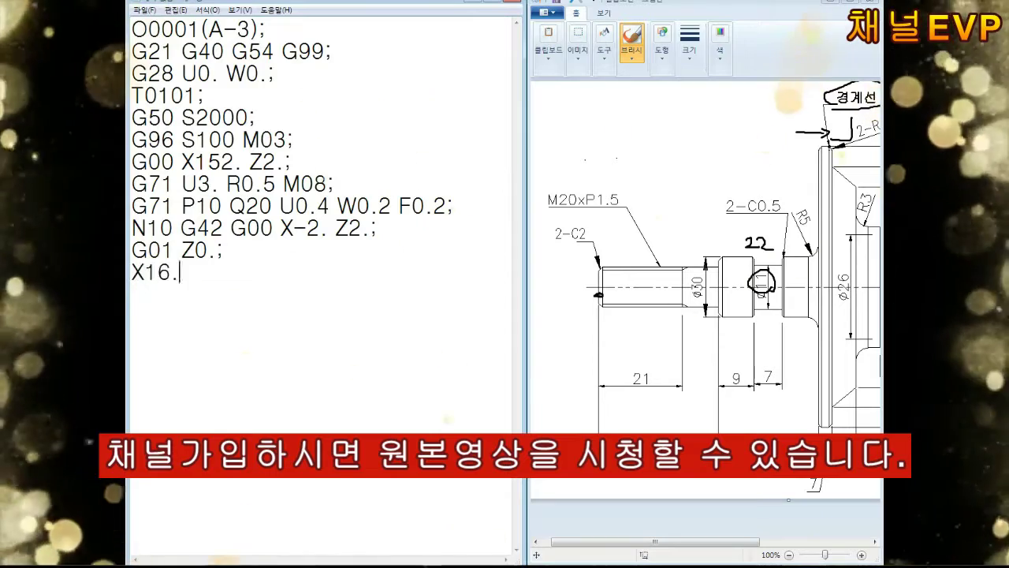
{"action": "type", "text": ";"}
{"action": "key", "text": "Return"}
{"action": "type", "text": "X20. Z-2.; "}
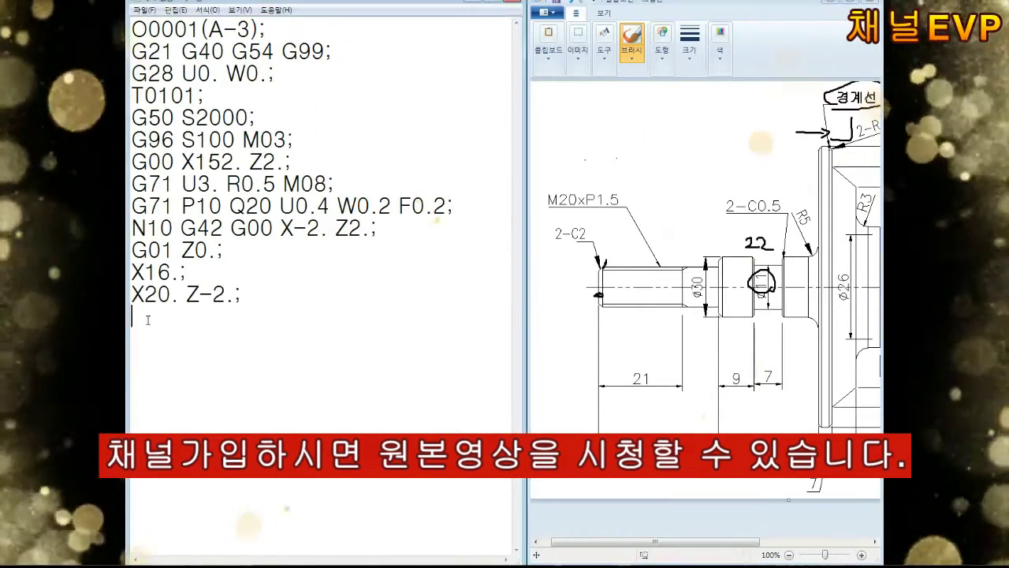
{"action": "type", "text": "Z-60.;"}
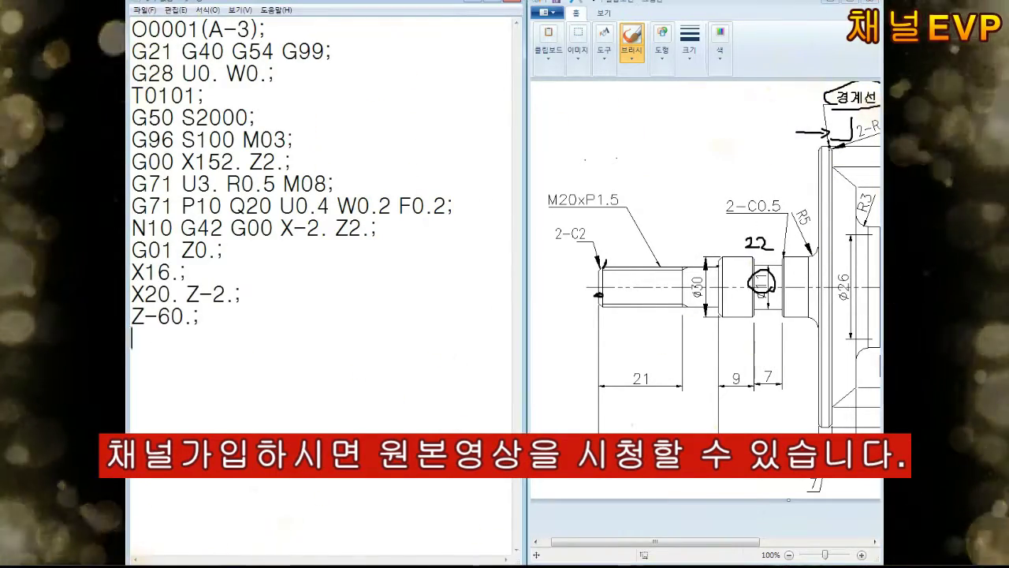
{"action": "key", "text": "Return"}
{"action": "type", "text": "X26."}
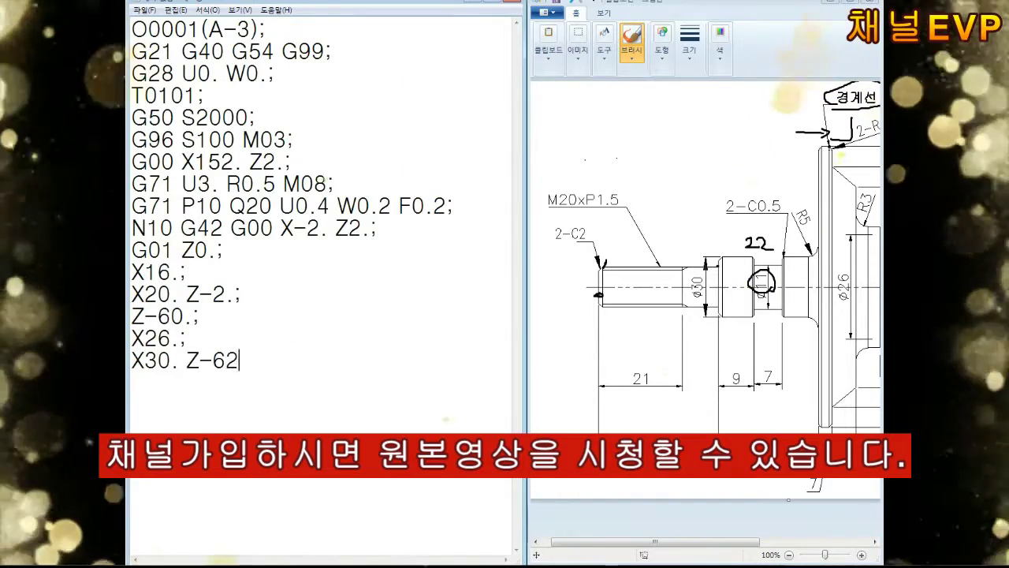
{"action": "type", "text": ".;"}
{"action": "key", "text": "Return"}
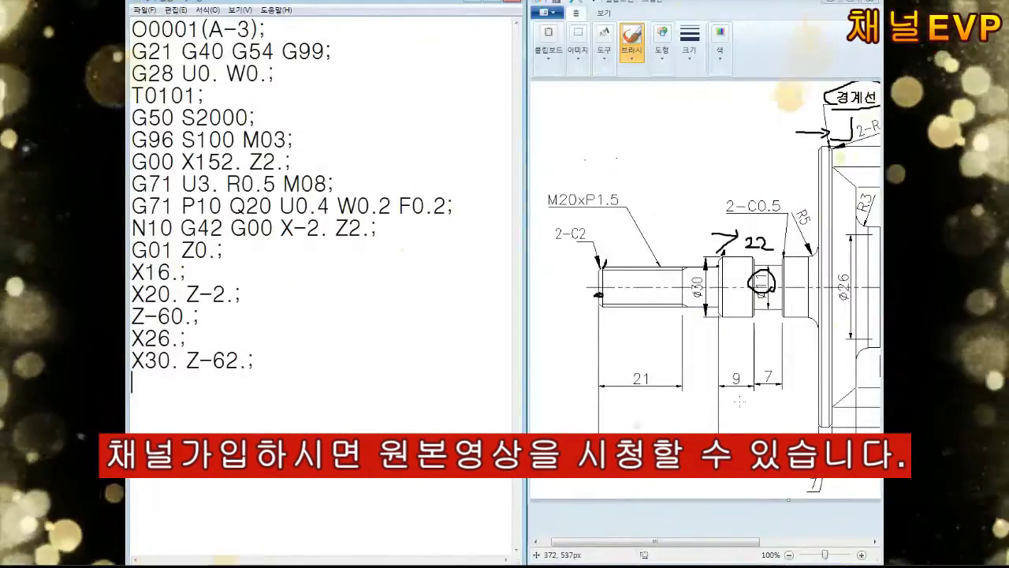
Jot the 16, 34, 29 and 4 dimensions onto the Paint drawing.
{"action": "mouse_move", "coordinate": [738, 404]}
{"action": "left_mouse_down"}
{"action": "mouse_move", "coordinate": [731, 430]}
{"action": "mouse_move", "coordinate": [742, 428]}
{"action": "left_mouse_up"}
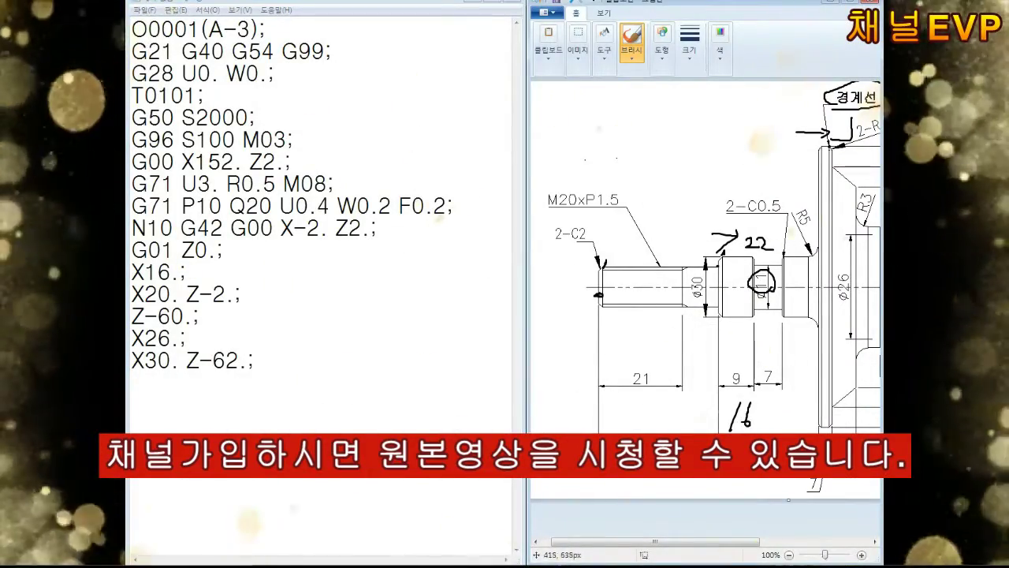
{"action": "mouse_move", "coordinate": [790, 387]}
{"action": "left_mouse_down"}
{"action": "mouse_move", "coordinate": [788, 408]}
{"action": "mouse_move", "coordinate": [820, 404]}
{"action": "left_mouse_up"}
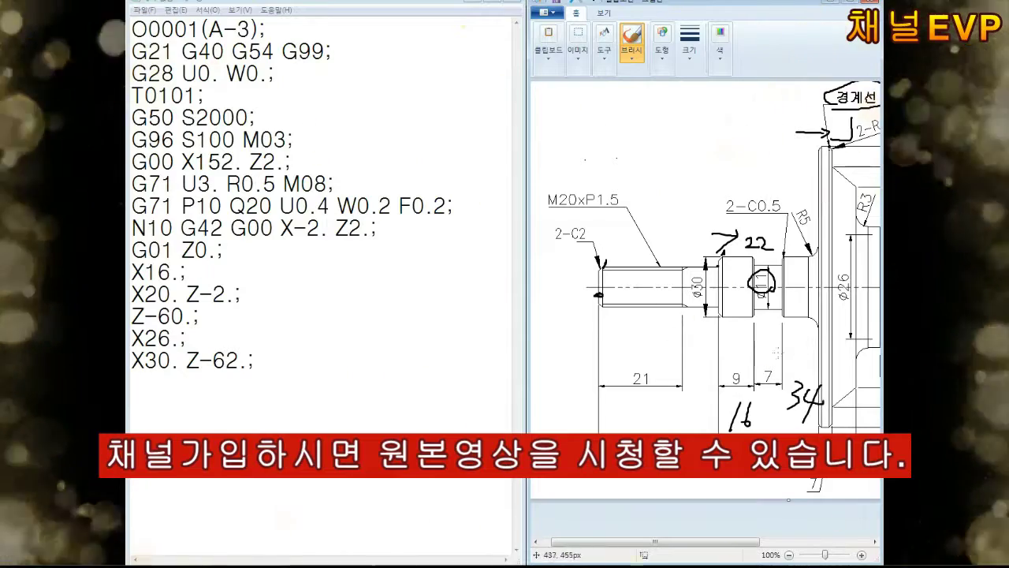
{"action": "left_click_drag", "start_coordinate": [713, 431], "coordinate": [795, 341]}
{"action": "left_click_drag", "start_coordinate": [776, 347], "coordinate": [792, 359]}
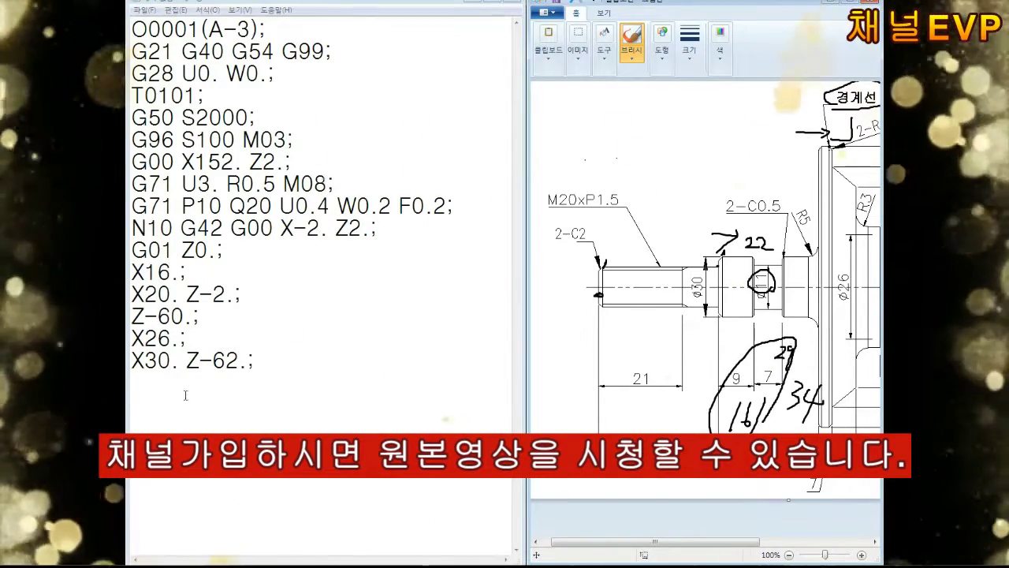
{"action": "mouse_move", "coordinate": [732, 340]}
{"action": "left_mouse_down"}
{"action": "mouse_move", "coordinate": [746, 359]}
{"action": "mouse_move", "coordinate": [680, 429]}
{"action": "left_mouse_up"}
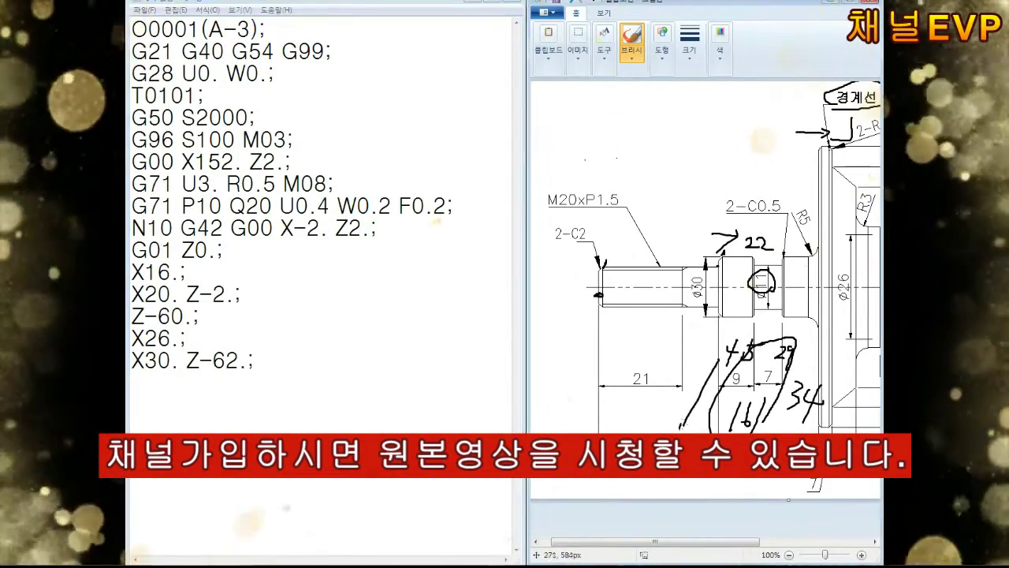
Continue the contour with Z-105;, the G02 X40. Z-110. R5 arc and G01 X137.;.
{"action": "type", "text": "Z-105;"}
{"action": "key", "text": "Return"}
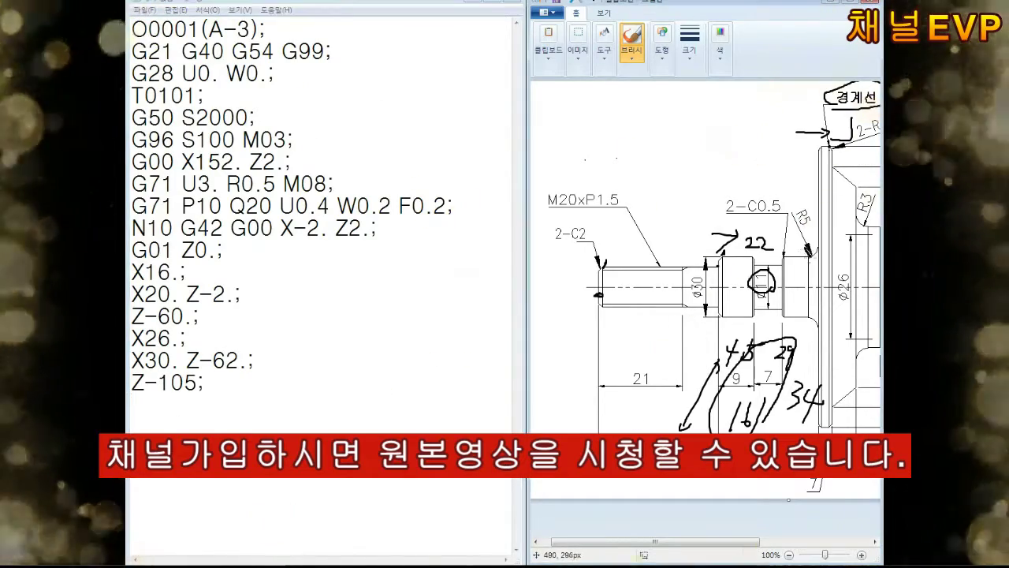
{"action": "left_click_drag", "start_coordinate": [805, 245], "coordinate": [810, 257]}
{"action": "type", "text": "G02 X40. Z-"}
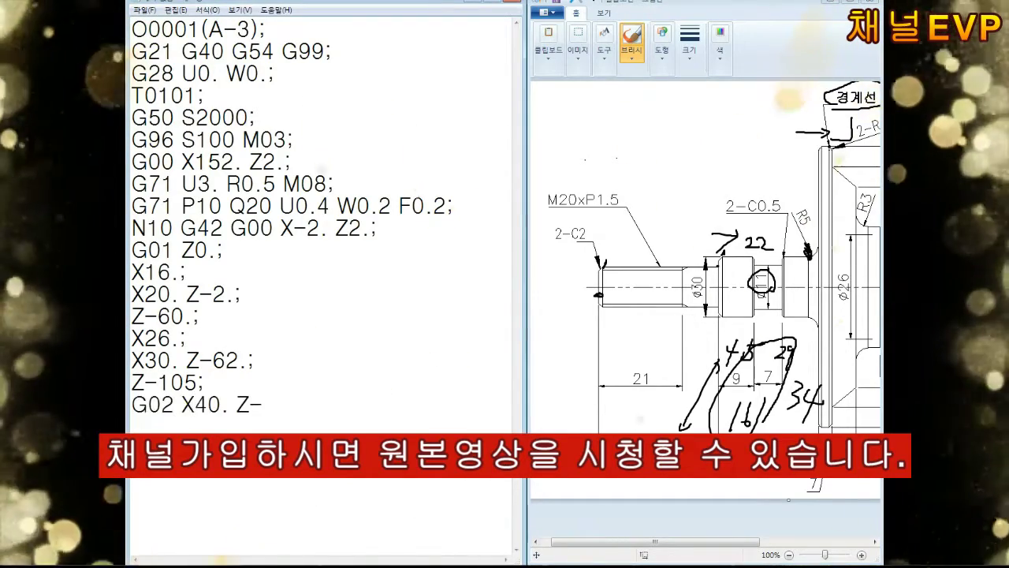
{"action": "type", "text": "110. R5.;"}
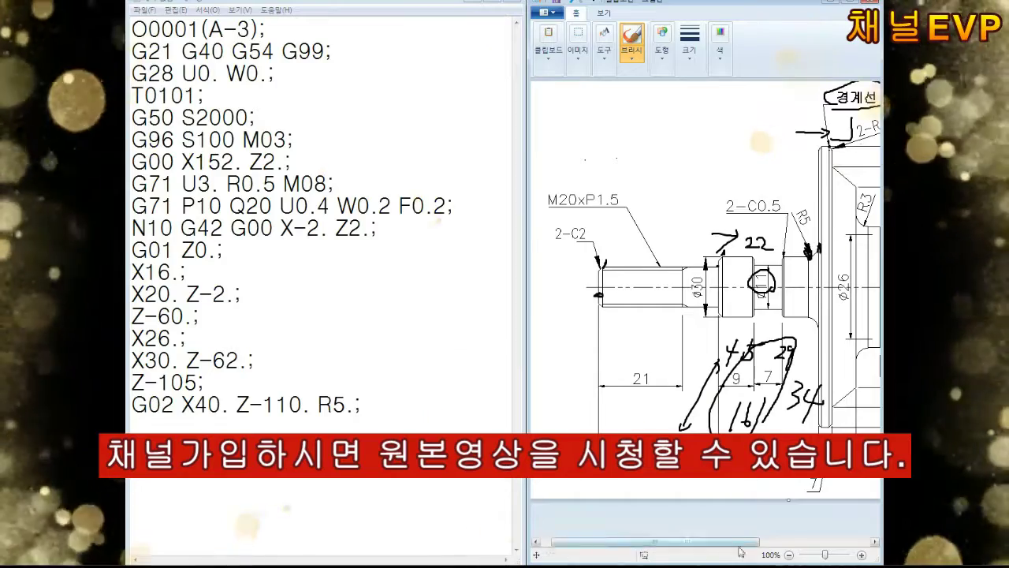
{"action": "left_click_drag", "start_coordinate": [653, 541], "coordinate": [688, 542]}
{"action": "type", "text": "G01 X"}
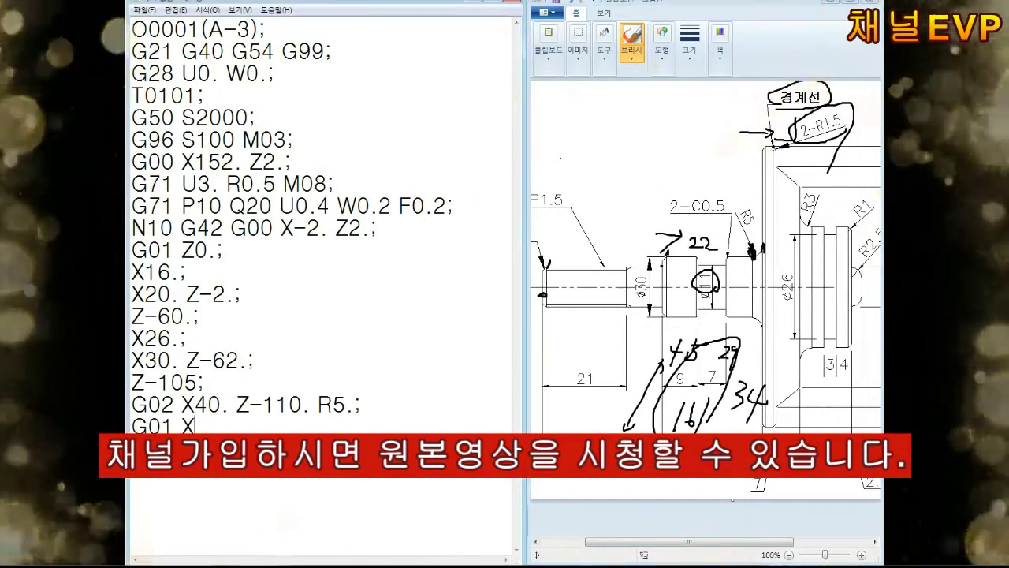
{"action": "type", "text": "137.;"}
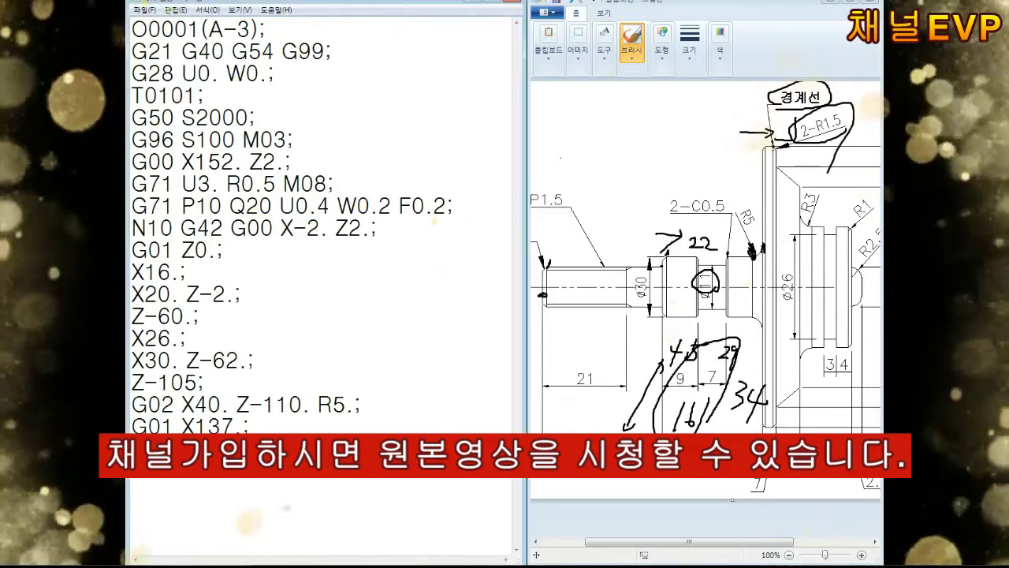
{"action": "key", "text": "Return"}
{"action": "type", "text": "G01 Z-120.;"}
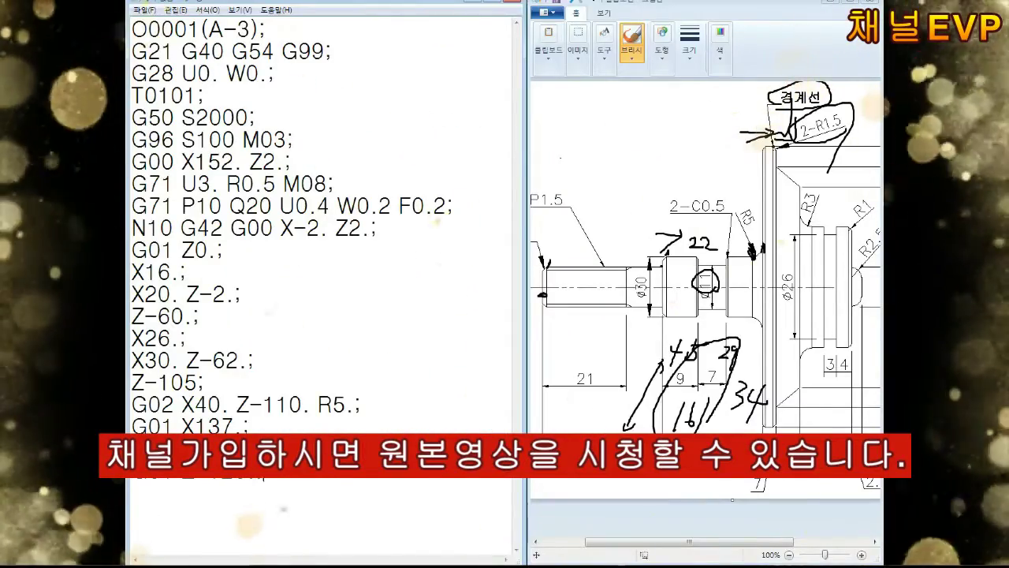
Close the contour with N20 G40 X152. and retract with M09, G00 X150. Z150., M05.
{"action": "type", "text": "N20 G40 X152.;"}
{"action": "key", "text": "Return"}
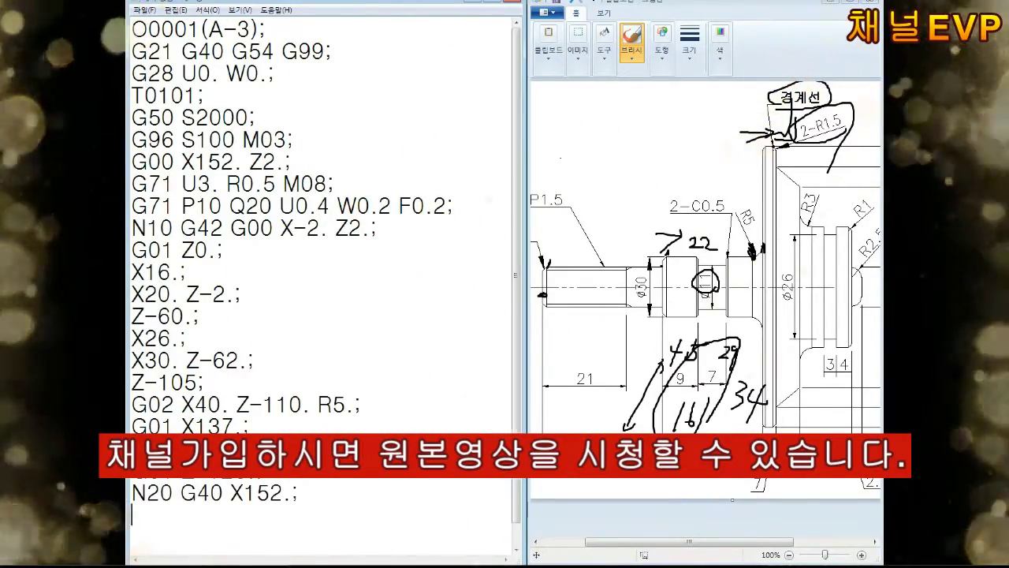
{"action": "type", "text": "M09;"}
{"action": "key", "text": "Return"}
{"action": "type", "text": "G00 X150. Z150.;"}
{"action": "key", "text": "Return"}
{"action": "type", "text": "M05;"}
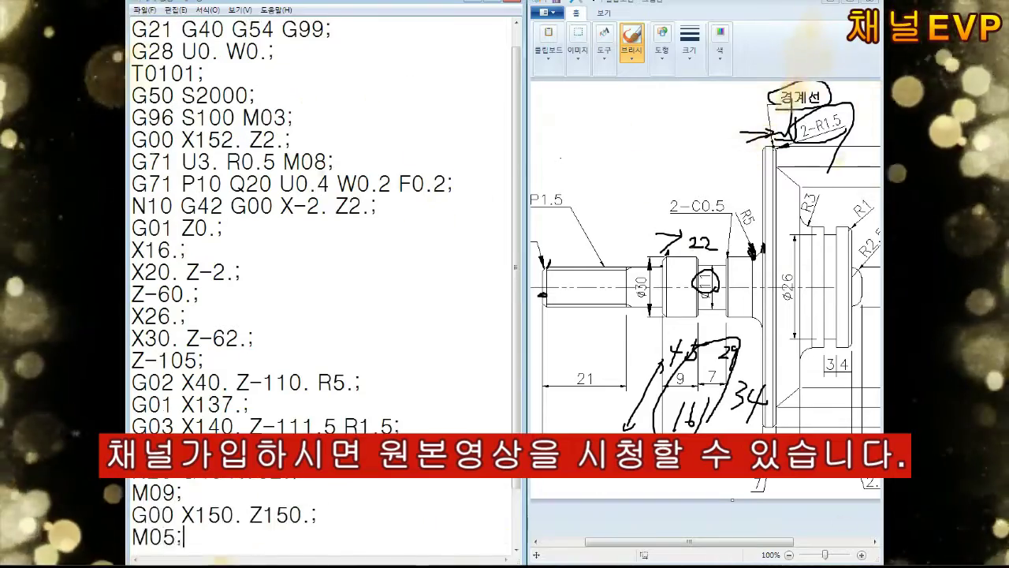
{"action": "type", "text": ";"}
{"action": "key", "text": "Return"}
Write the finishing block: G96 S150 M03, G00 X152. Z2., G70 P10 Q20 F0.1 M08, retract, M05, M01.
{"action": "type", "text": "G"}
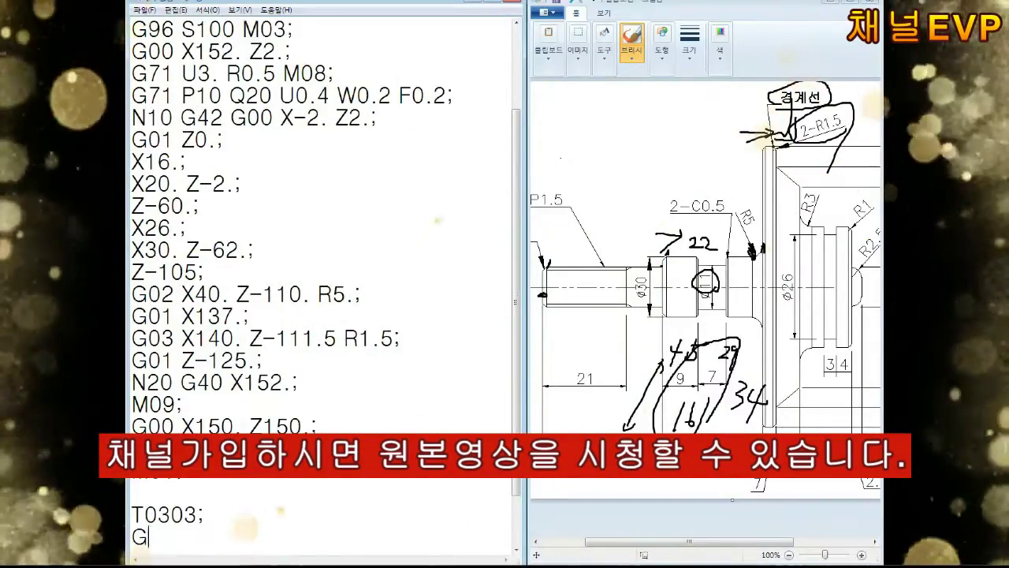
{"action": "type", "text": "96 S150 M03;"}
{"action": "key", "text": "Return"}
{"action": "type", "text": "G00 X152. Z2.;"}
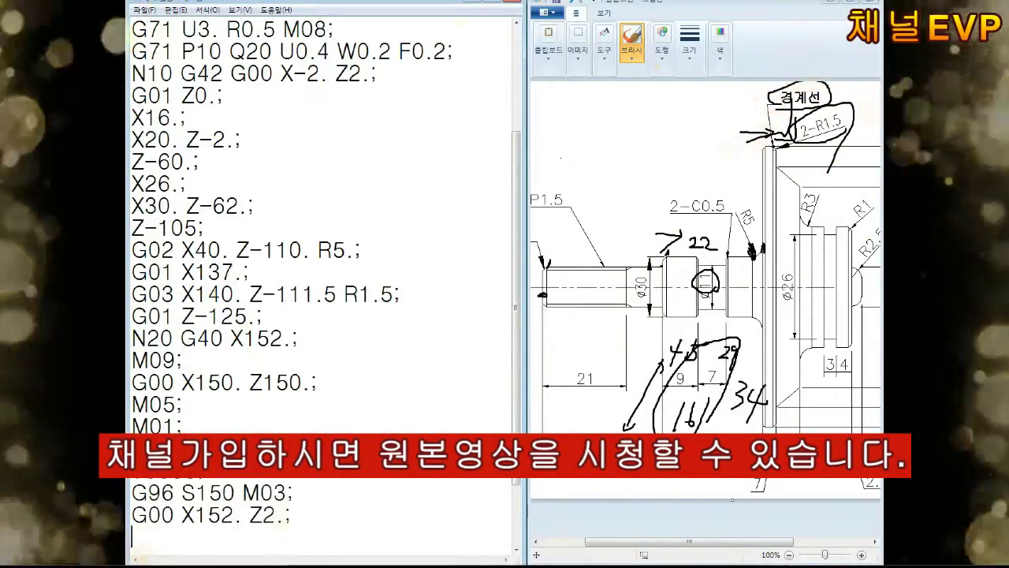
{"action": "key", "text": "Return"}
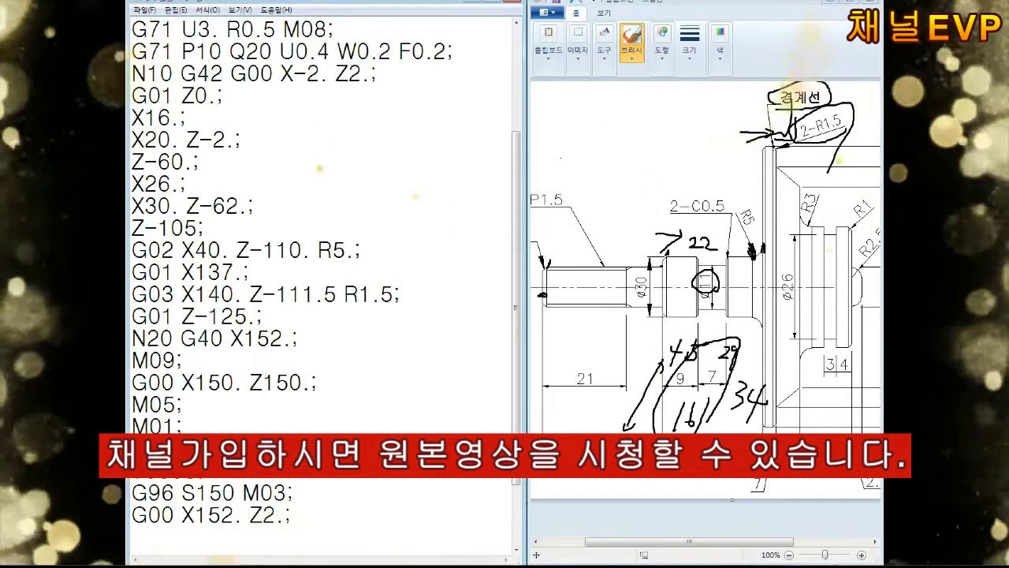
{"action": "type", "text": "G70 P10 Q20 F0.1 M08"}
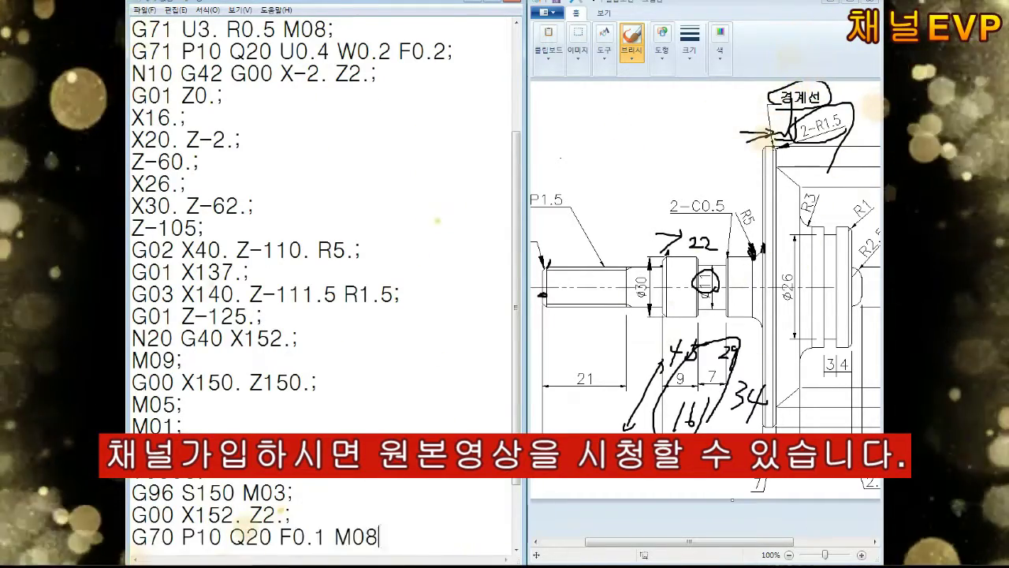
{"action": "type", "text": ";"}
{"action": "key", "text": "Return"}
{"action": "key", "text": "Return"}
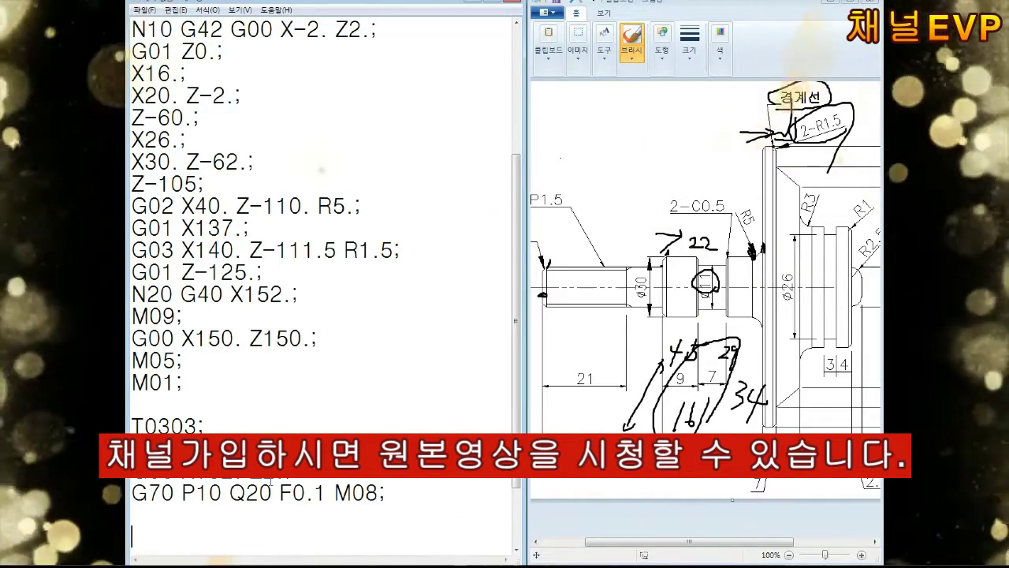
{"action": "type", "text": "M09;"}
{"action": "key", "text": "Return"}
{"action": "type", "text": "G00 X150. Z150.;"}
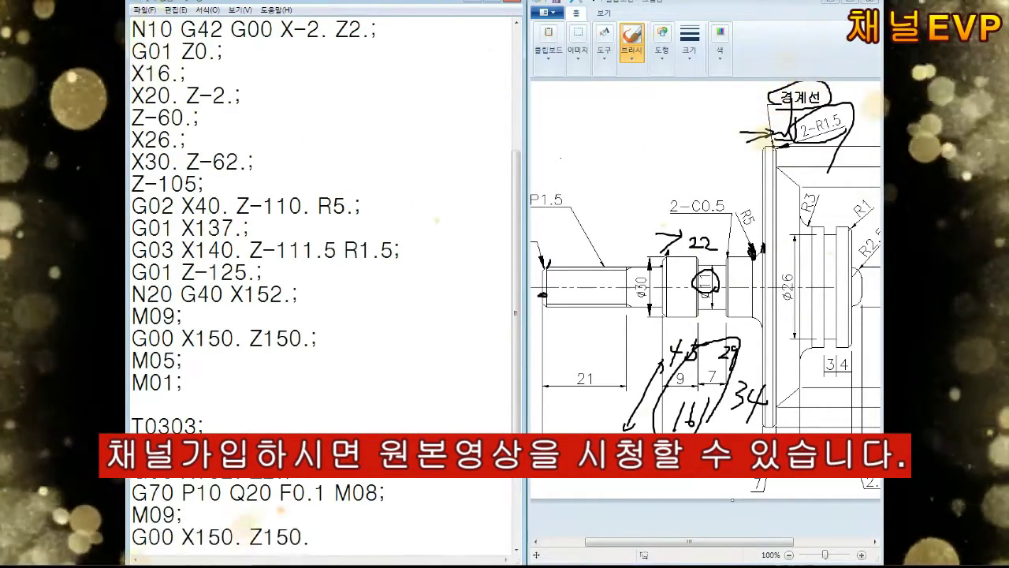
{"action": "key", "text": "Return"}
{"action": "type", "text": "M05; M01;"}
{"action": "key", "text": "Return"}
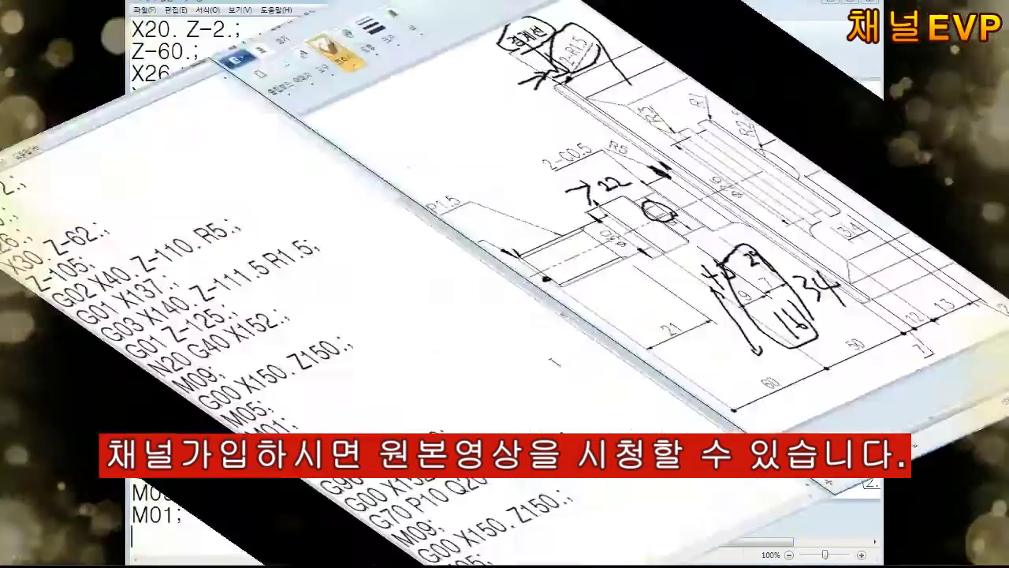
{"action": "key", "text": "Return"}
Start the T0505 grooving block: G50 S700, G96 S40 M03, G00 X32. Z-76., first plunge and X32. F0.3 retract.
{"action": "type", "text": "T0505;"}
{"action": "key", "text": "Return"}
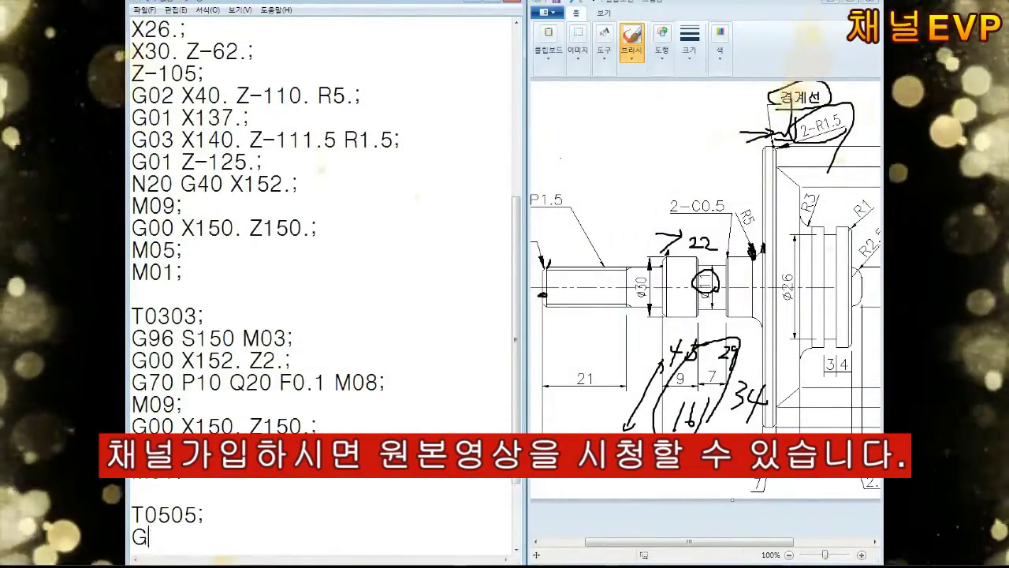
{"action": "type", "text": "50 S700;"}
{"action": "key", "text": "Return"}
{"action": "type", "text": "G96 S40 M03;"}
{"action": "key", "text": "Return"}
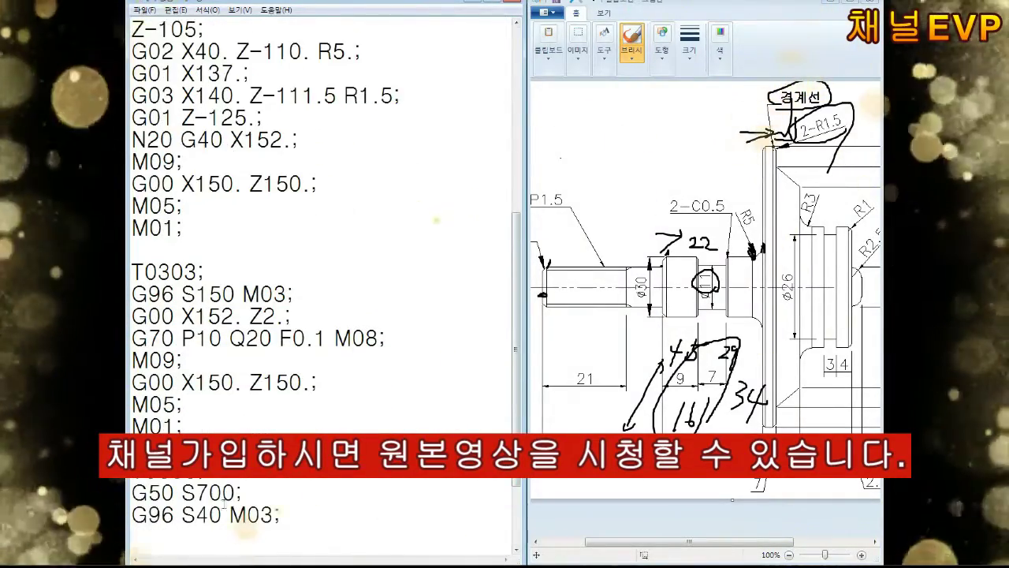
{"action": "type", "text": "G00 X32. Z-"}
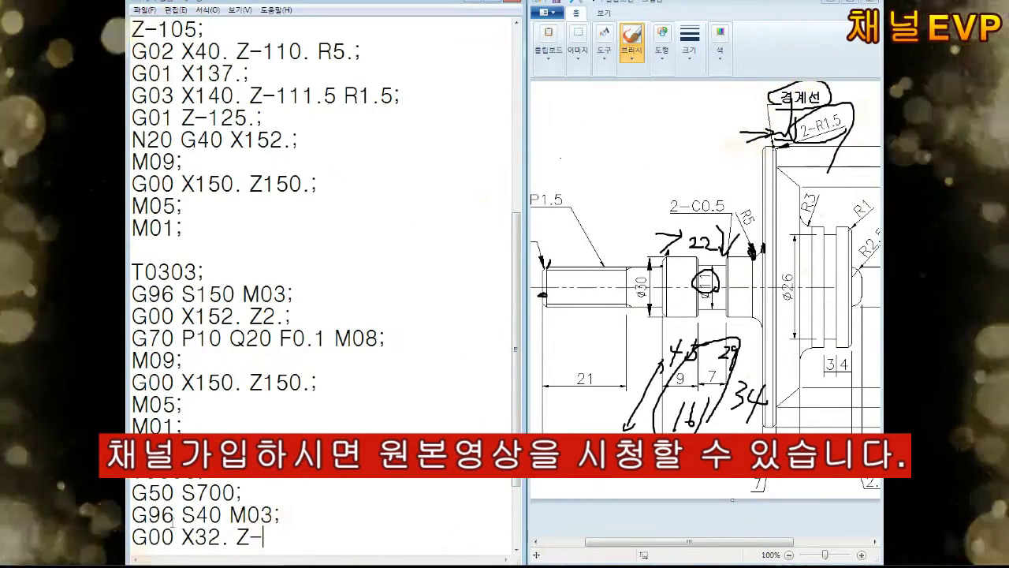
{"action": "type", "text": "76.;"}
{"action": "key", "text": "Return"}
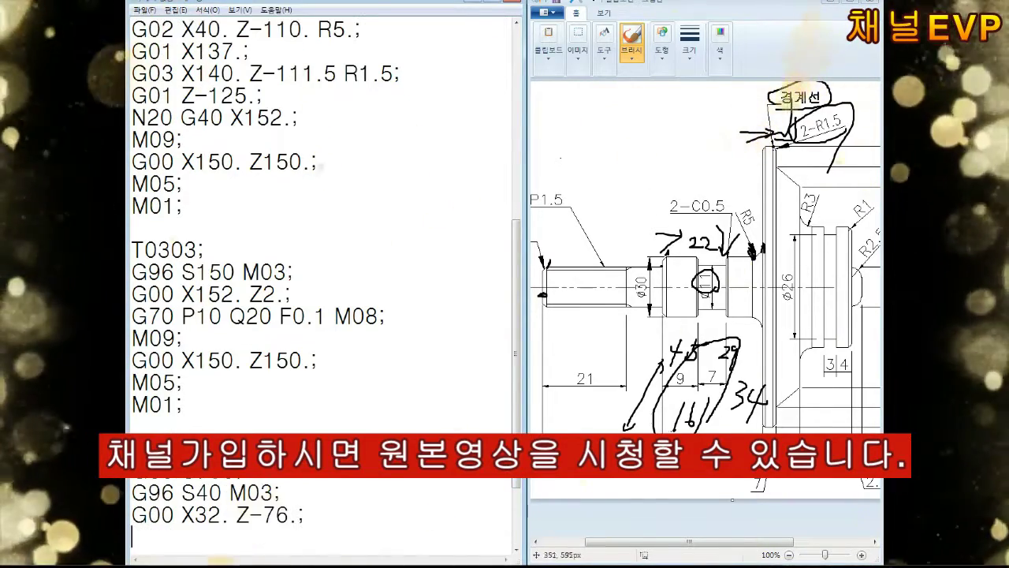
{"action": "type", "text": "G01 X22. F.0"}
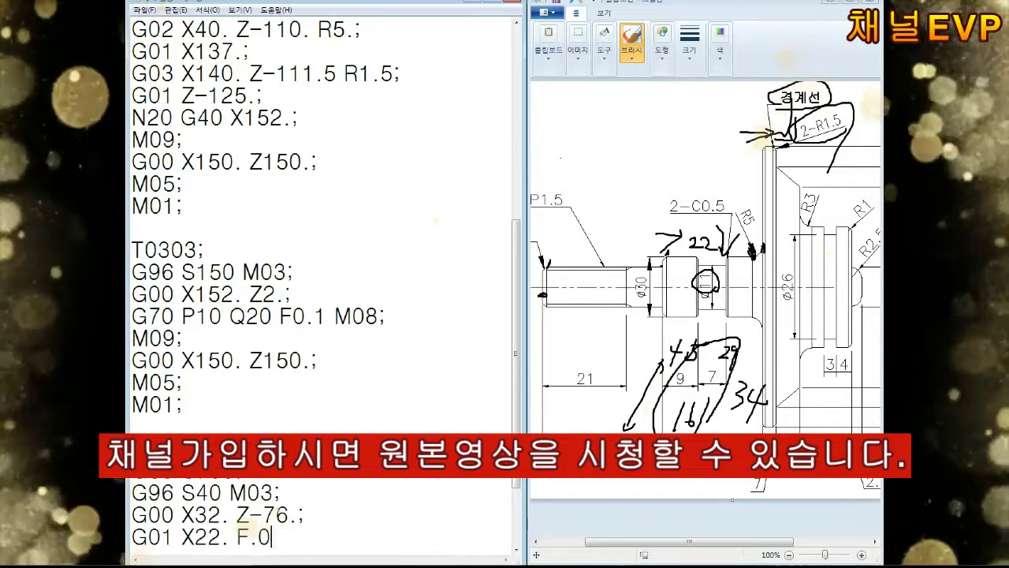
{"action": "type", "text": "0.1 M08;"}
{"action": "key", "text": "Return"}
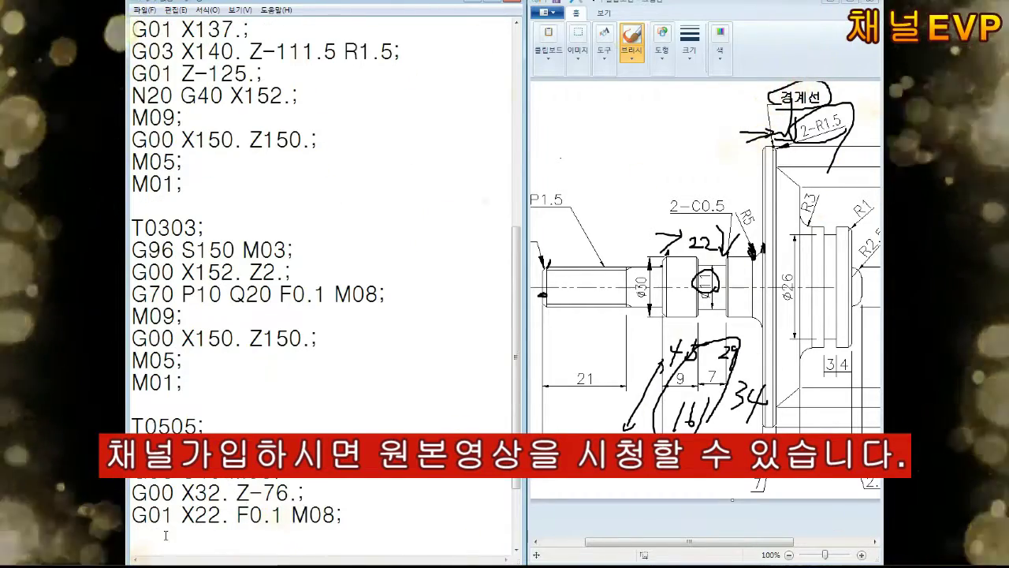
{"action": "key", "text": "Up"}
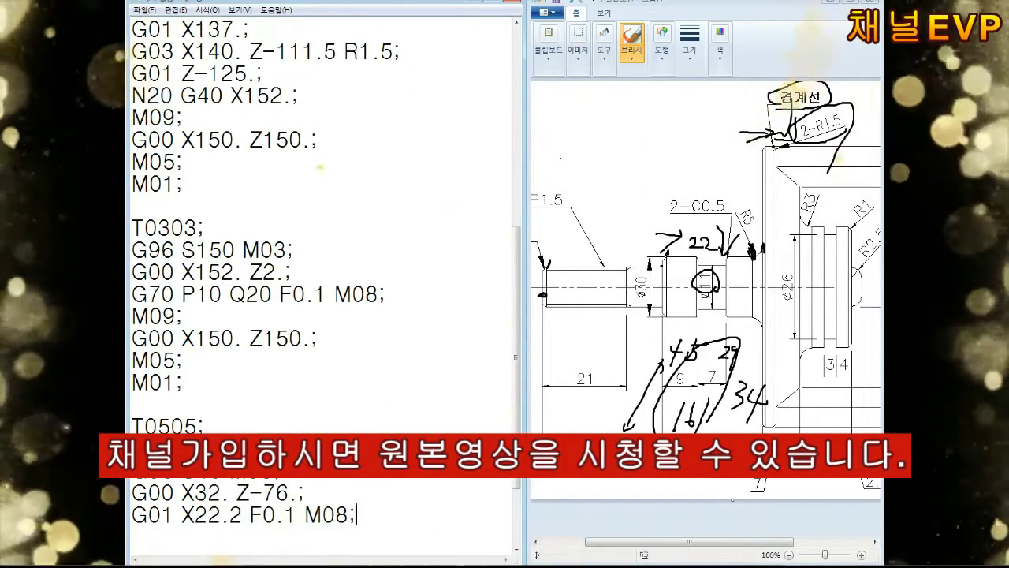
{"action": "type", "text": "X32. F0.3;"}
{"action": "key", "text": "Return"}
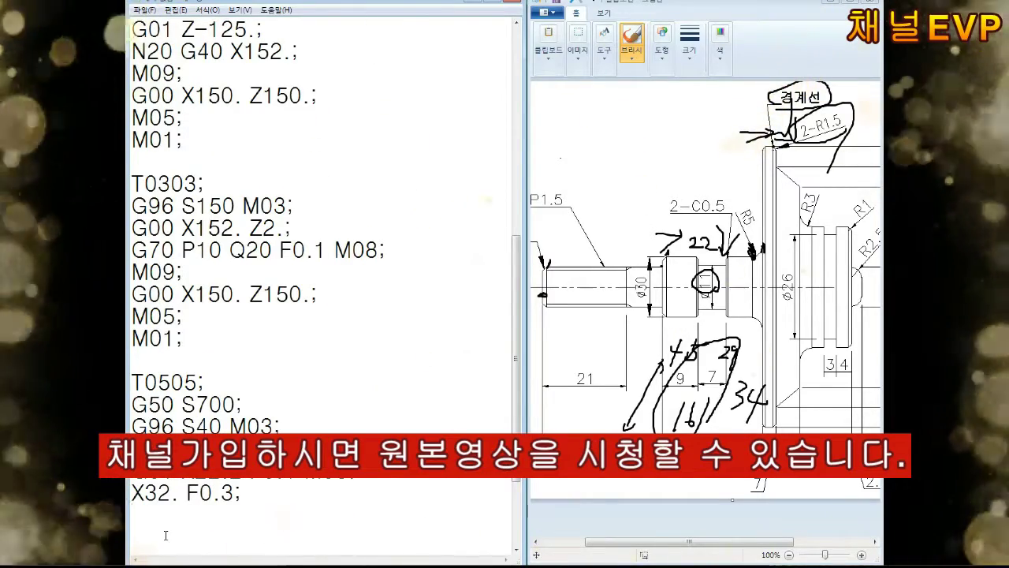
Add the second groove pass: Z-73.(W3.), G01 X22.2 F0.1 plunge, X32. F0.3 retract.
{"action": "type", "text": "Z-73.;"}
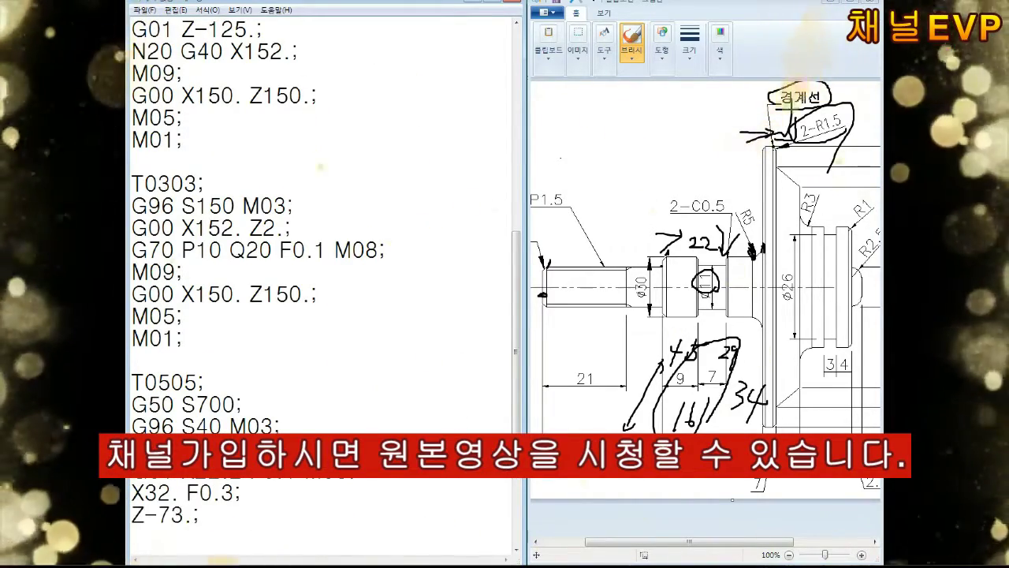
{"action": "key", "text": "Left"}
{"action": "type", "text": "(W"}
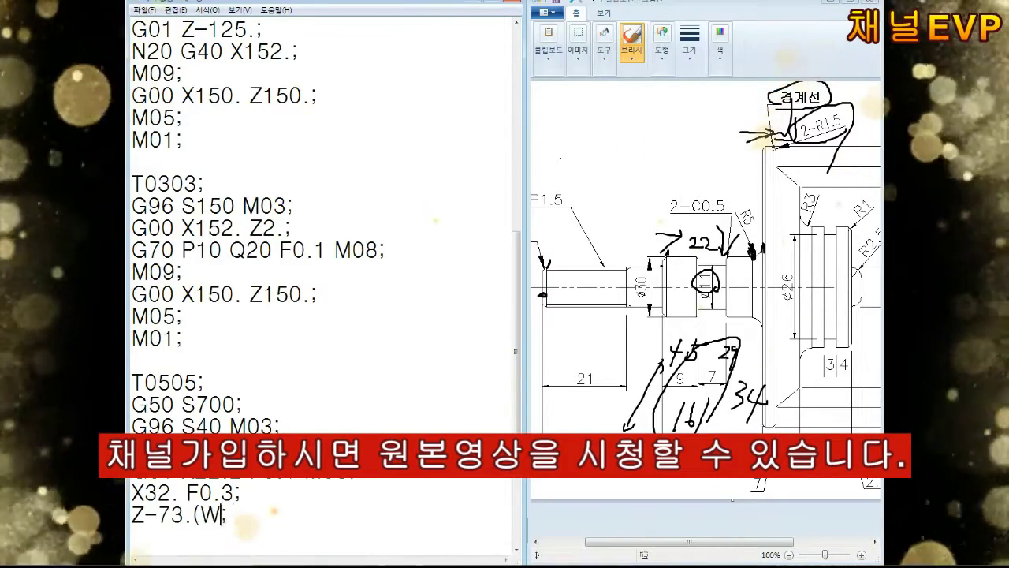
{"action": "type", "text": "3.)"}
{"action": "key", "text": "End"}
{"action": "key", "text": "Return"}
{"action": "type", "text": "G01 X22.2 F0.1;"}
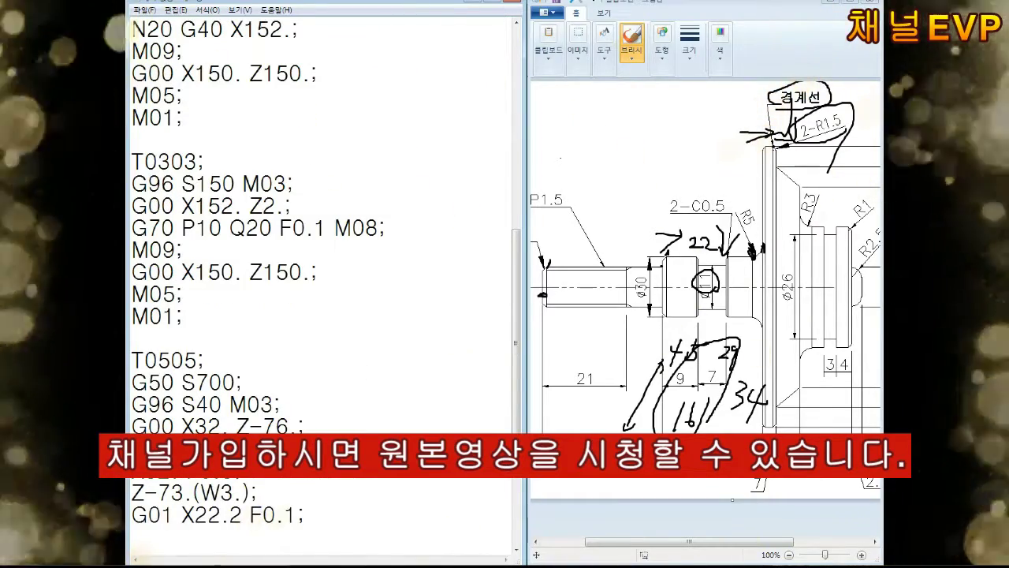
{"action": "key", "text": "Return"}
{"action": "type", "text": "X32. F0.3;"}
{"action": "key", "text": "Return"}
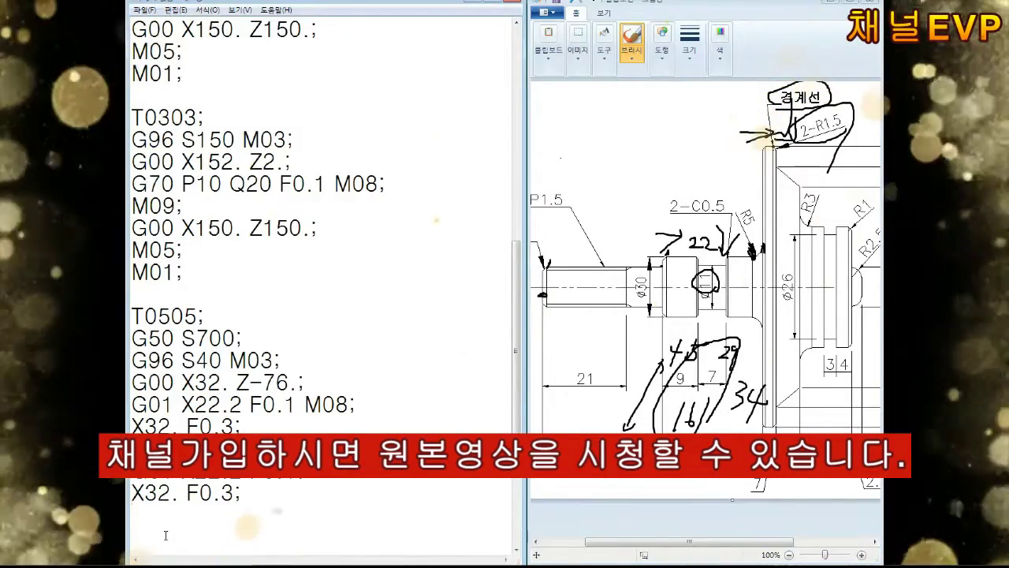
{"action": "type", "text": "G00 X"}
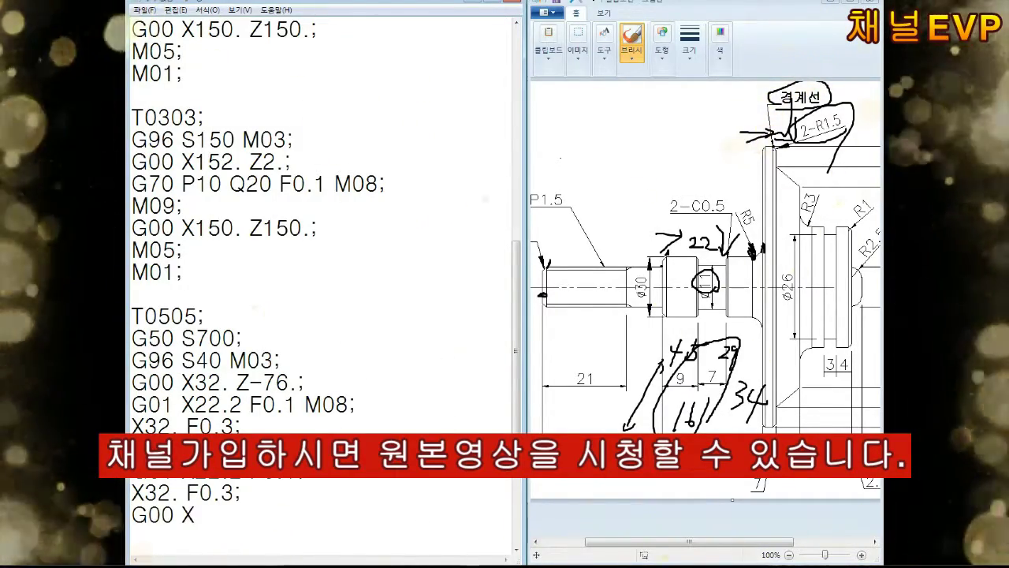
{"action": "type", "text": "3"}
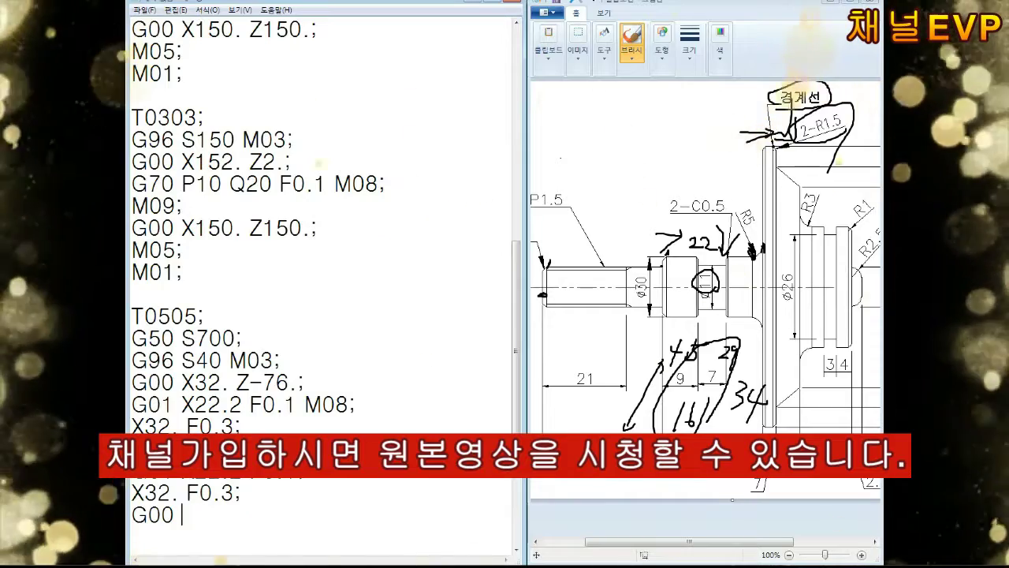
{"action": "type", "text": "Z-"}
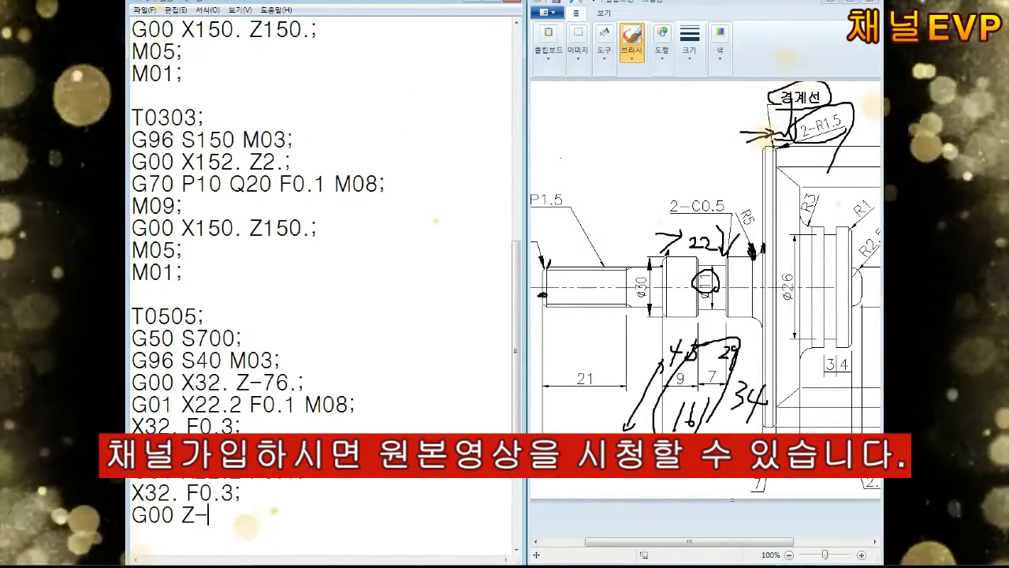
{"action": "type", "text": "7"}
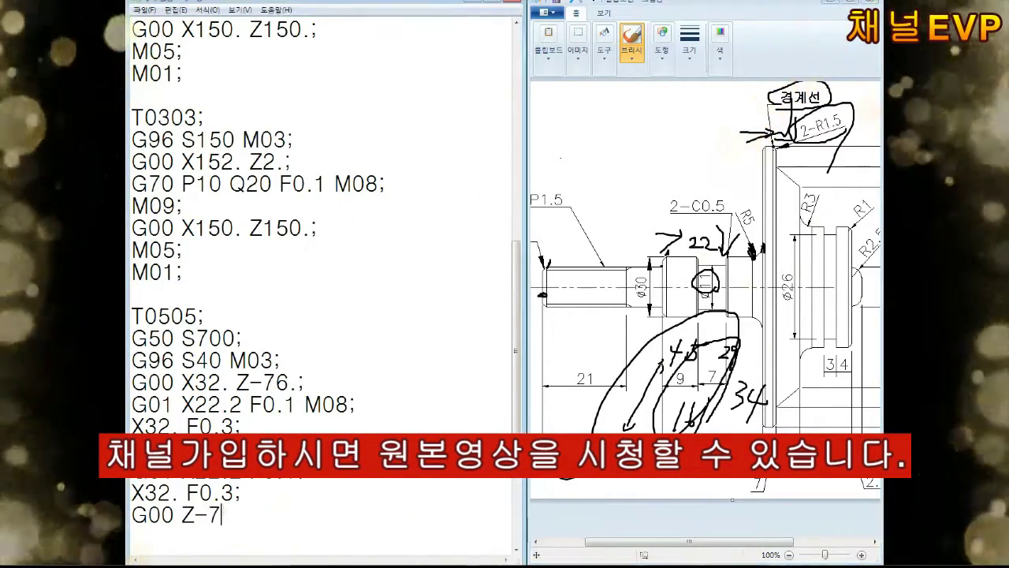
{"action": "type", "text": "3.;"}
{"action": "key", "text": "Return"}
{"action": "key", "text": "Return"}
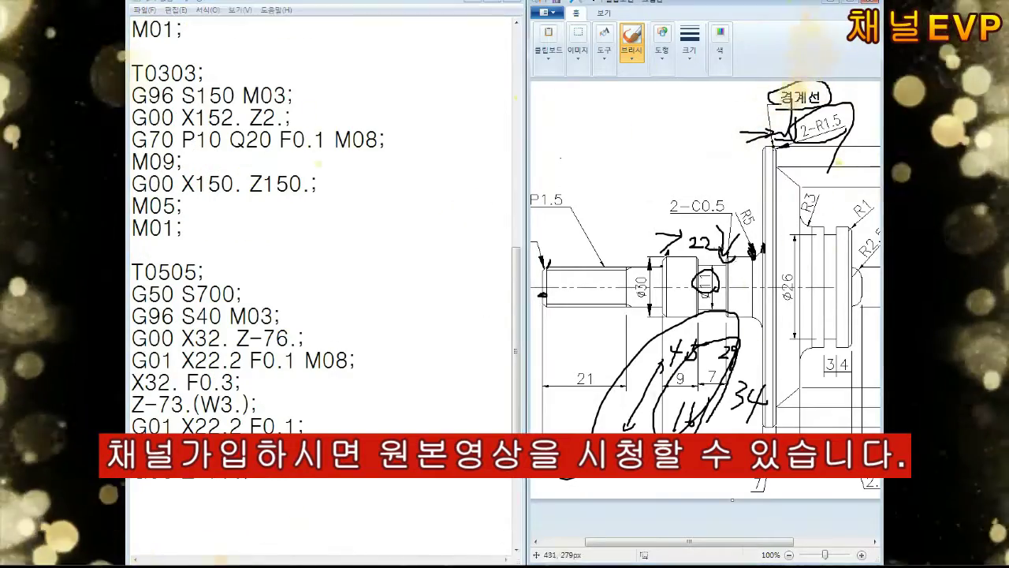
Write the groove chamfer moves around X29. Z-76. and X32. Z-73.
{"action": "left_click_drag", "start_coordinate": [737, 157], "coordinate": [722, 243]}
{"action": "type", "text": "X29."}
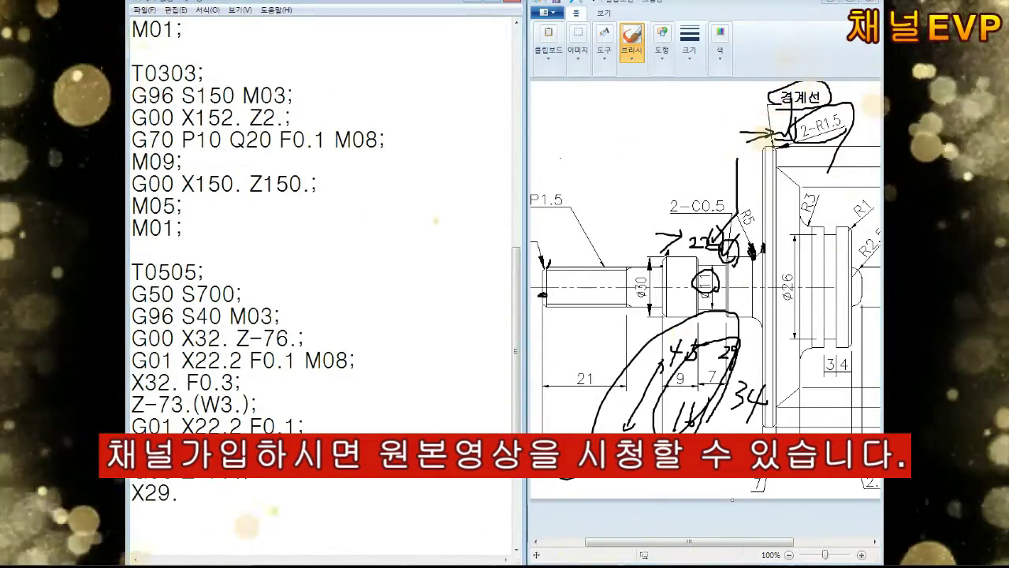
{"action": "type", "text": " Z-7"}
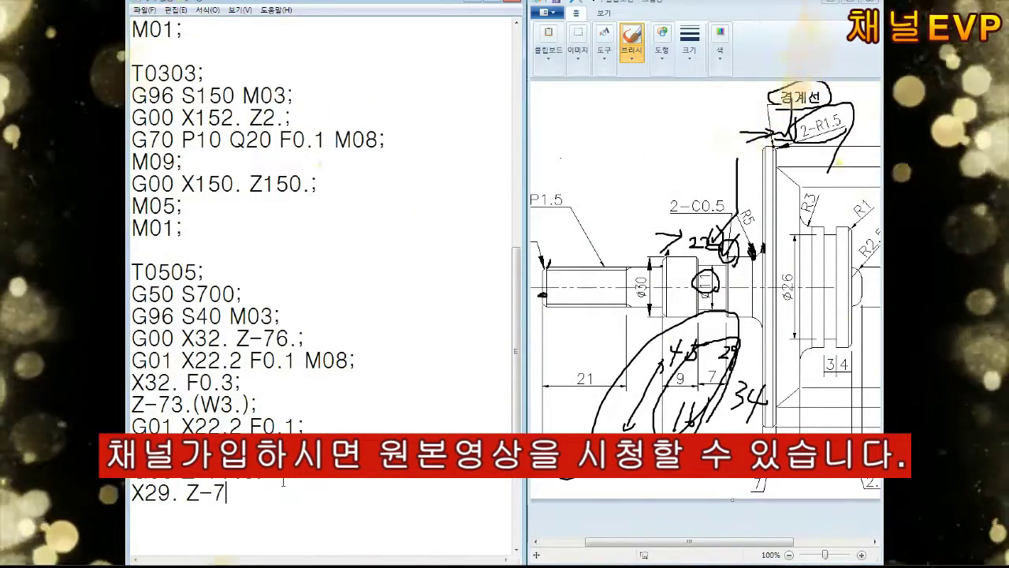
{"action": "type", "text": "6.;"}
{"action": "type", "text": "G01 "}
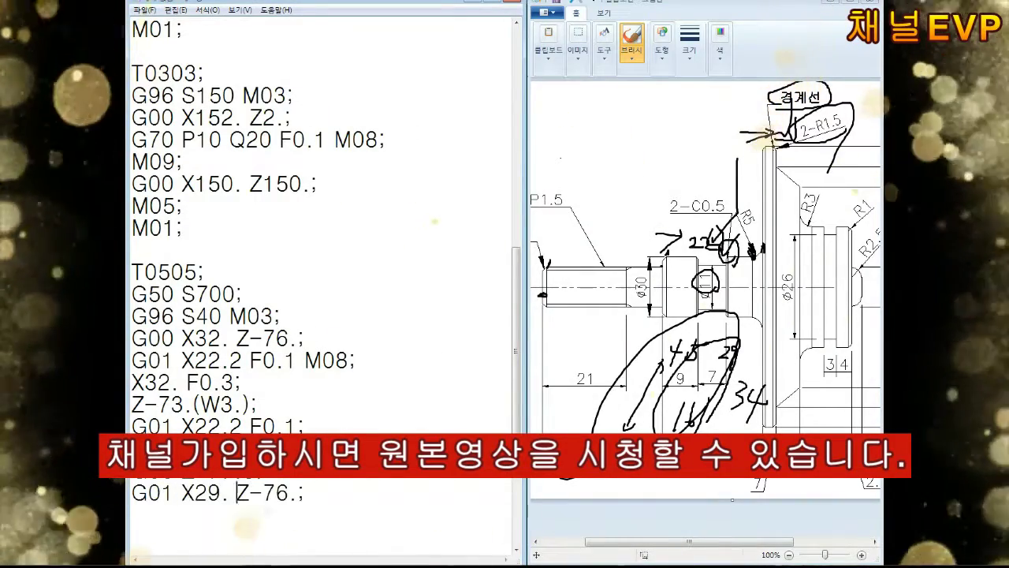
{"action": "type", "text": " F"}
{"action": "key", "text": "Return"}
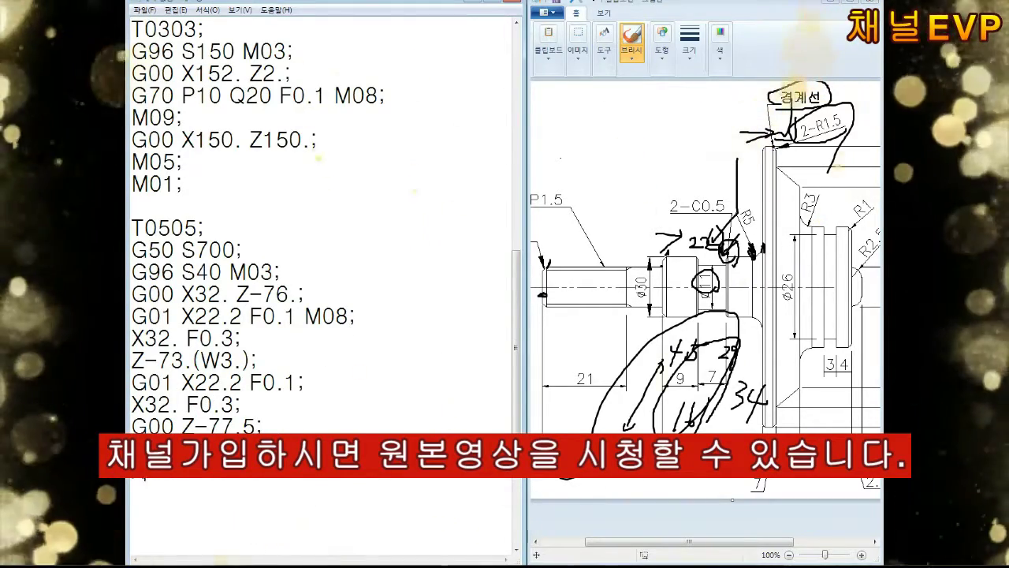
{"action": "type", "text": "32.73.;"}
{"action": "key", "text": "Return"}
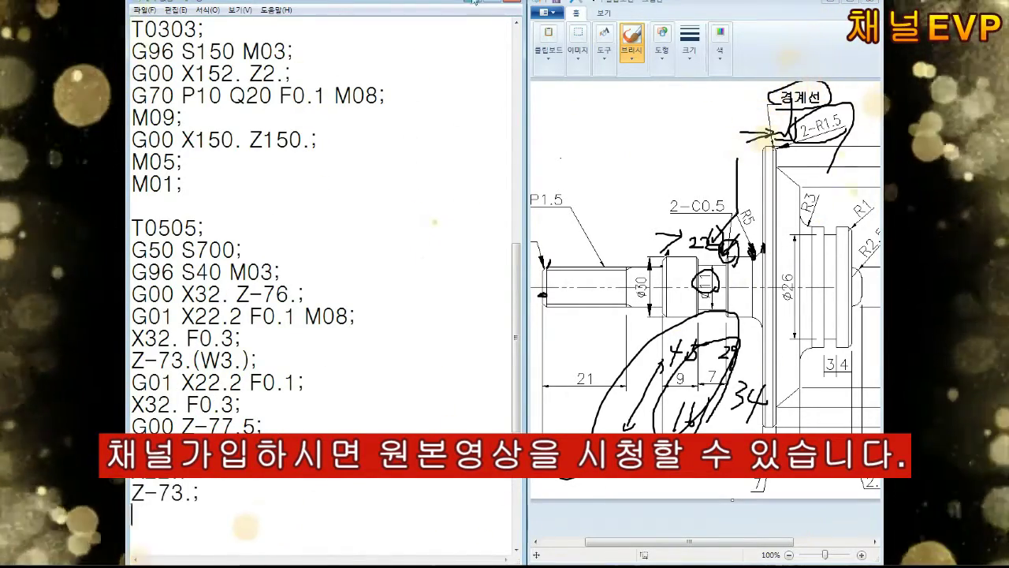
{"action": "mouse_move", "coordinate": [717, 116]}
{"action": "left_mouse_down"}
{"action": "mouse_move", "coordinate": [693, 168]}
{"action": "mouse_move", "coordinate": [637, 178]}
{"action": "left_mouse_up"}
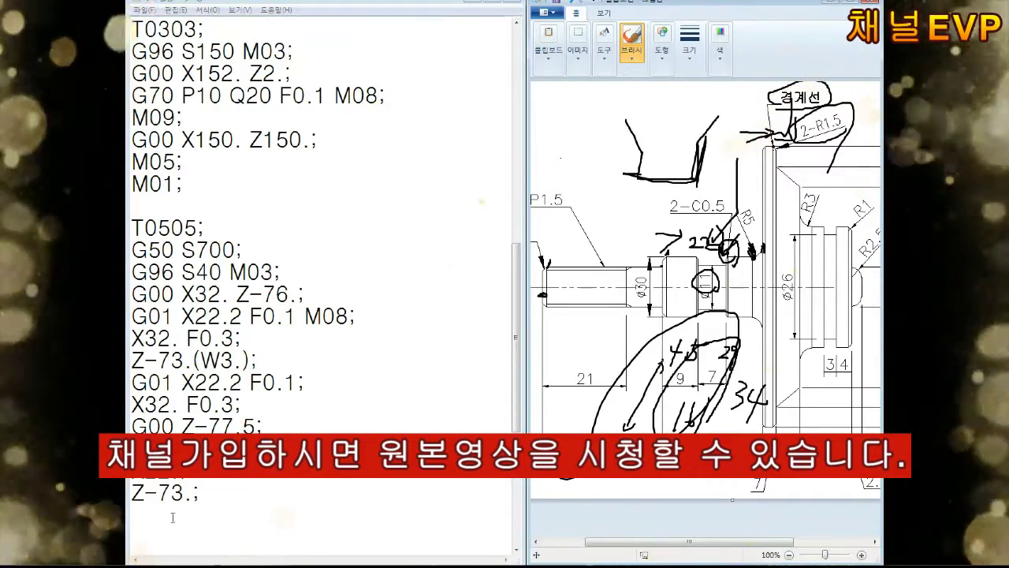
{"action": "left_click", "coordinate": [172, 518]}
{"action": "type", "text": "X29.;"}
{"action": "scroll", "coordinate": [135, 522], "scroll_direction": "down", "scroll_amount": 1}
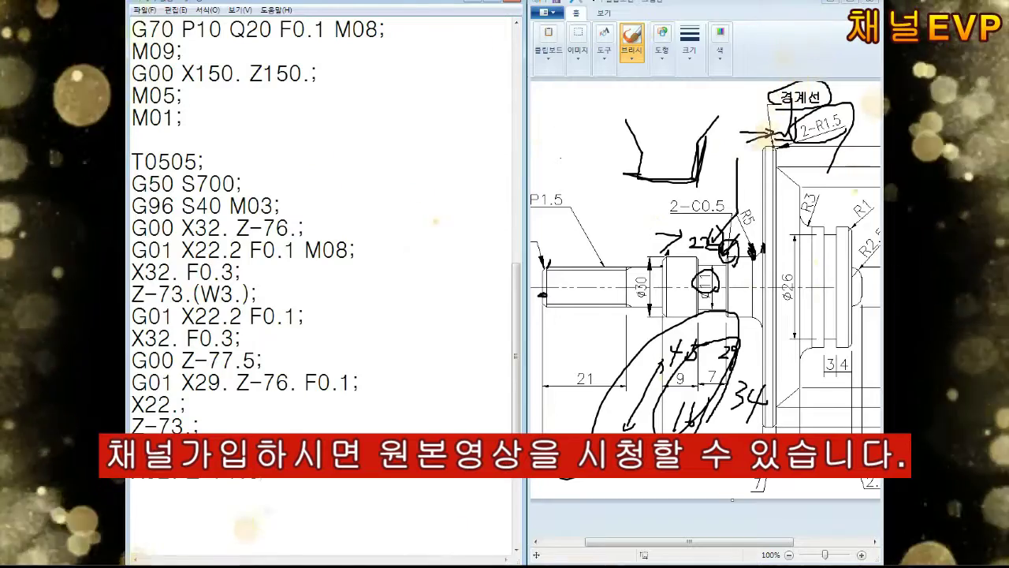
End the program with G00 X150. Z150., M05 and M30.
{"action": "type", "text": "G00"}
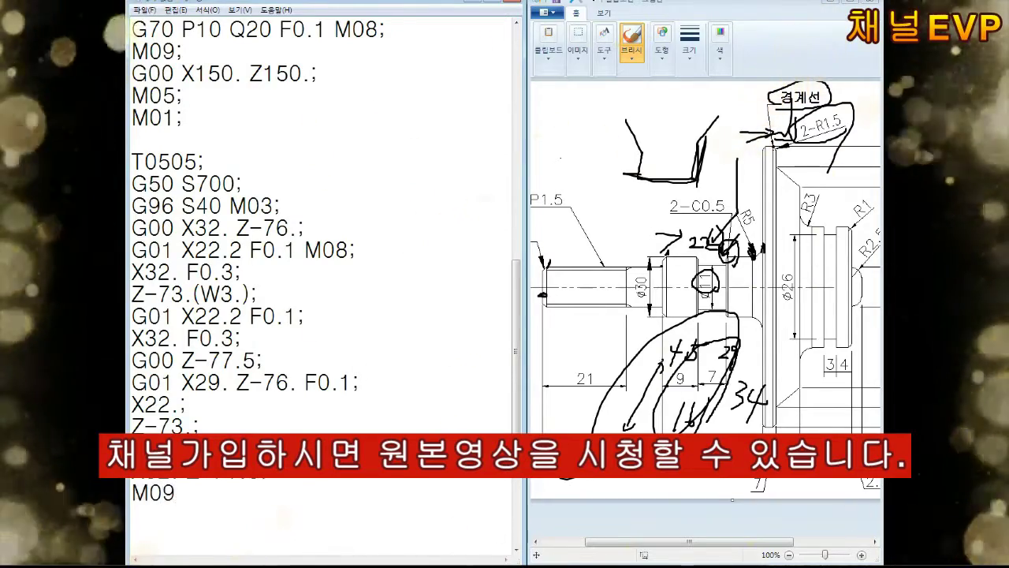
{"action": "type", "text": "G00 X150. Z150.;"}
{"action": "key", "text": "Return"}
{"action": "type", "text": "M05;"}
{"action": "key", "text": "Return"}
{"action": "type", "text": "M30;"}
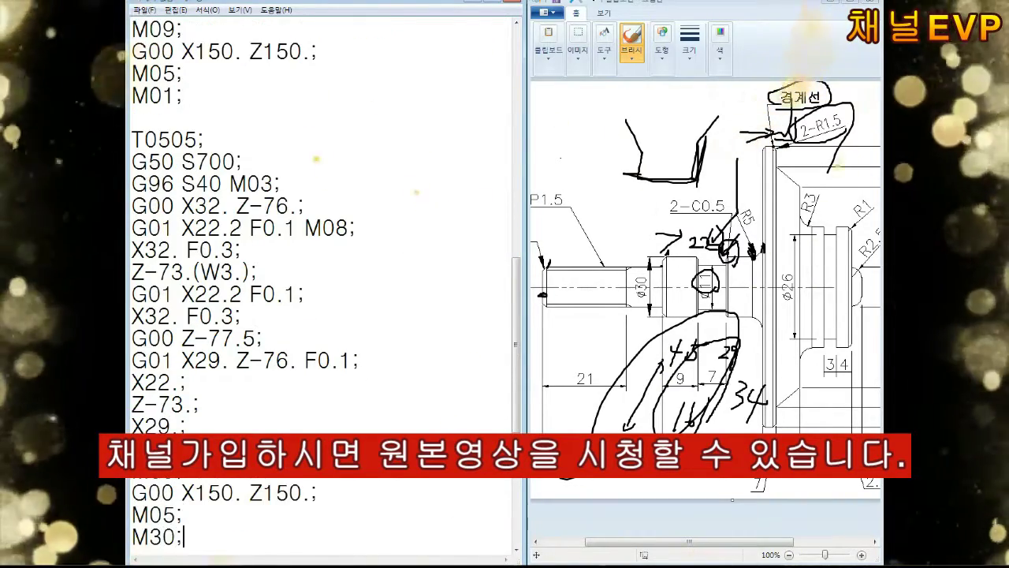
{"action": "scroll", "coordinate": [324, 276], "scroll_direction": "down", "scroll_amount": 1}
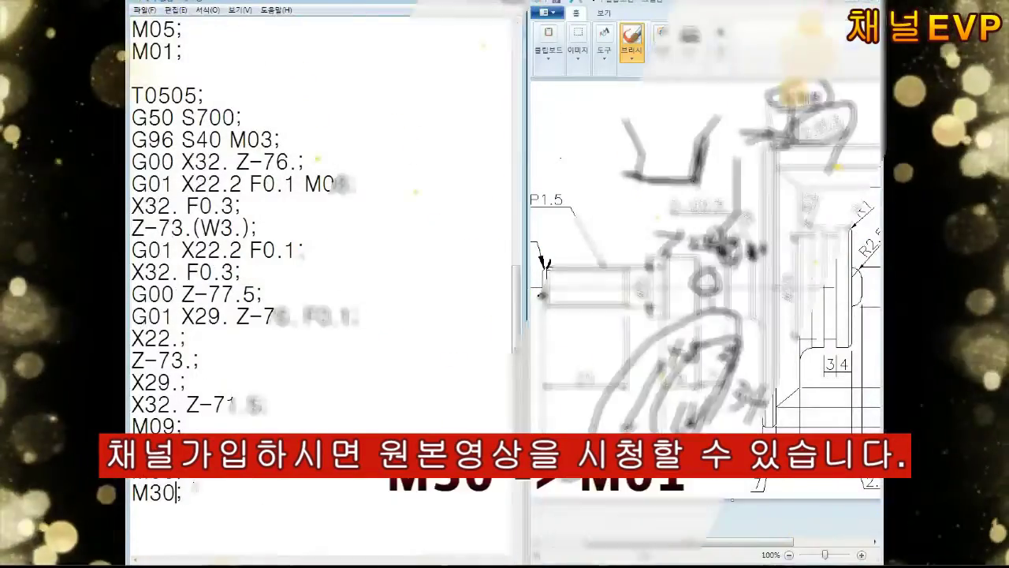
Change M30 to M01 and add a G92 threading block with passes X20.5 to X20.2, retract, M05, M01.
{"action": "double_click", "coordinate": [145, 490]}
{"action": "type", "text": "M01;"}
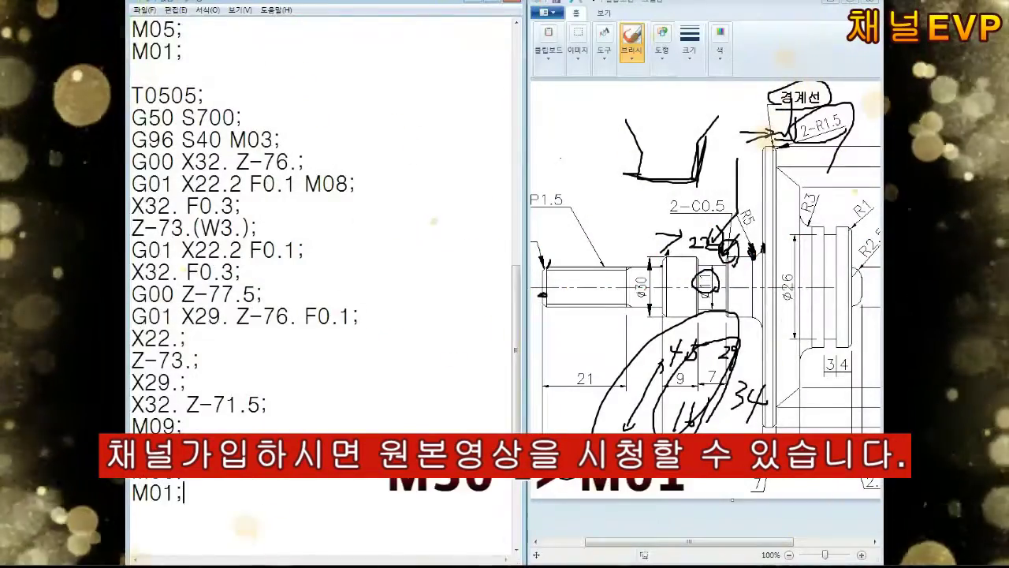
{"action": "scroll", "coordinate": [195, 486], "scroll_direction": "down", "scroll_amount": 1}
{"action": "type", "text": "T0101;"}
{"action": "key", "text": "Return"}
{"action": "scroll", "coordinate": [596, 518], "scroll_direction": "left", "scroll_amount": 3}
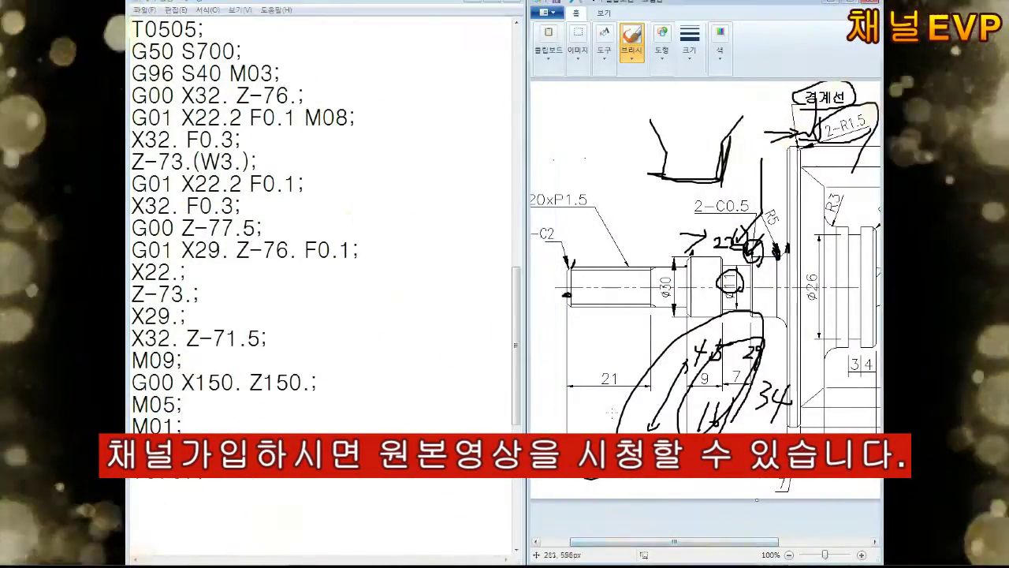
{"action": "type", "text": "G97 SG00 X22. Z2.;"}
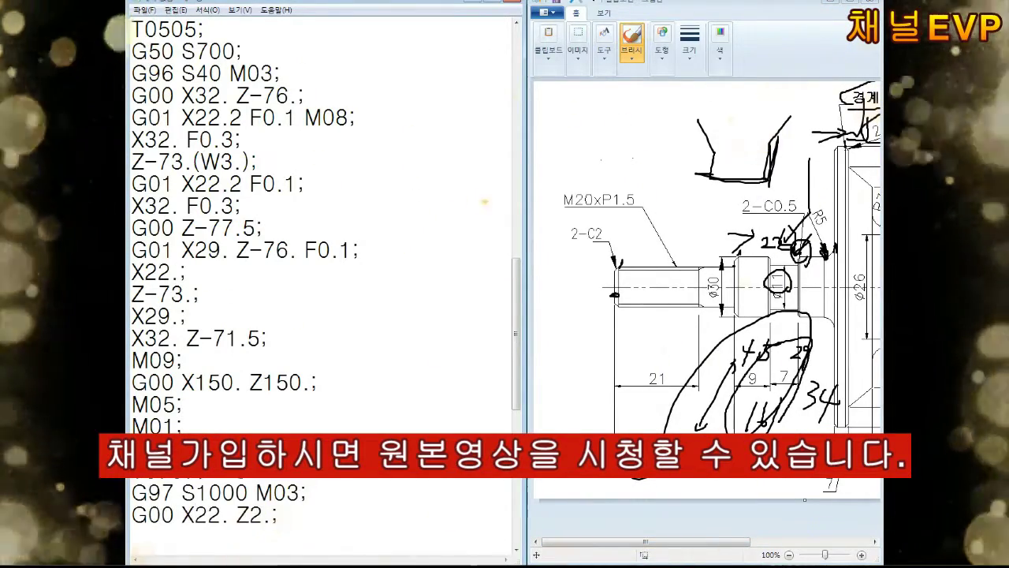
{"action": "key", "text": "Return"}
{"action": "type", "text": "G92 X21.5 Z-"}
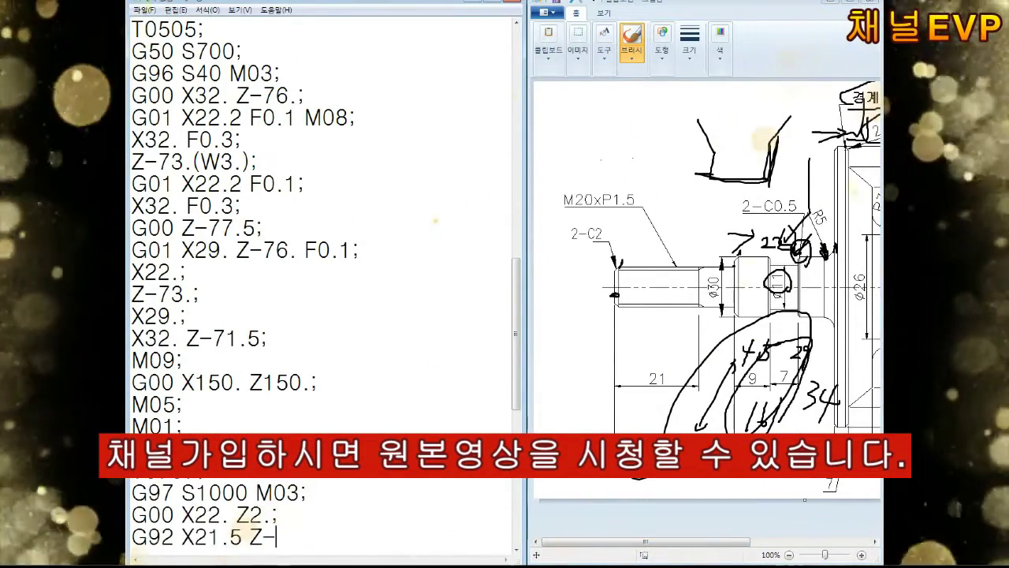
{"action": "type", "text": ";"}
{"action": "key", "text": "Return"}
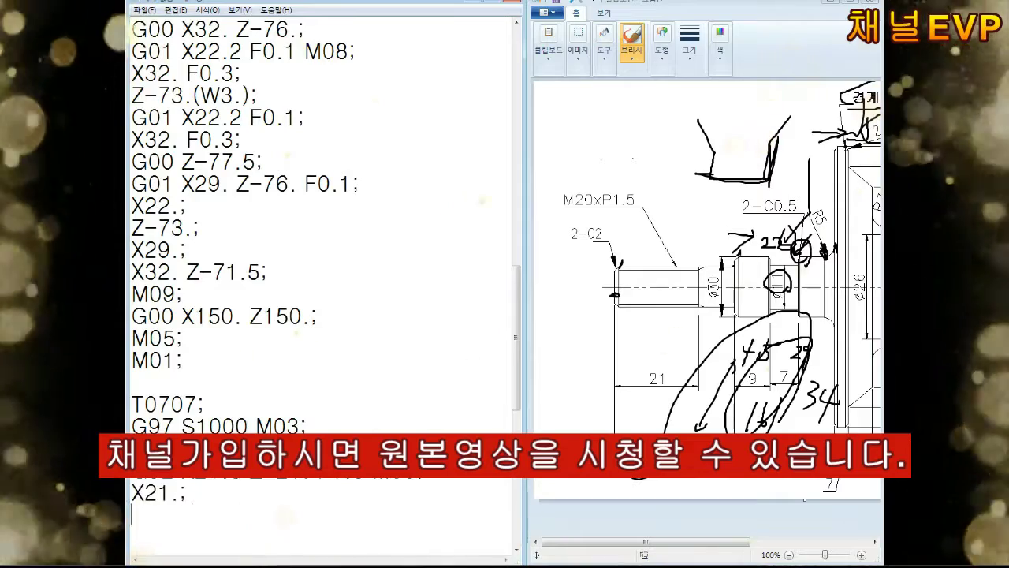
{"action": "type", "text": "X20.5; X20.4; X20.3; X20.2; "}
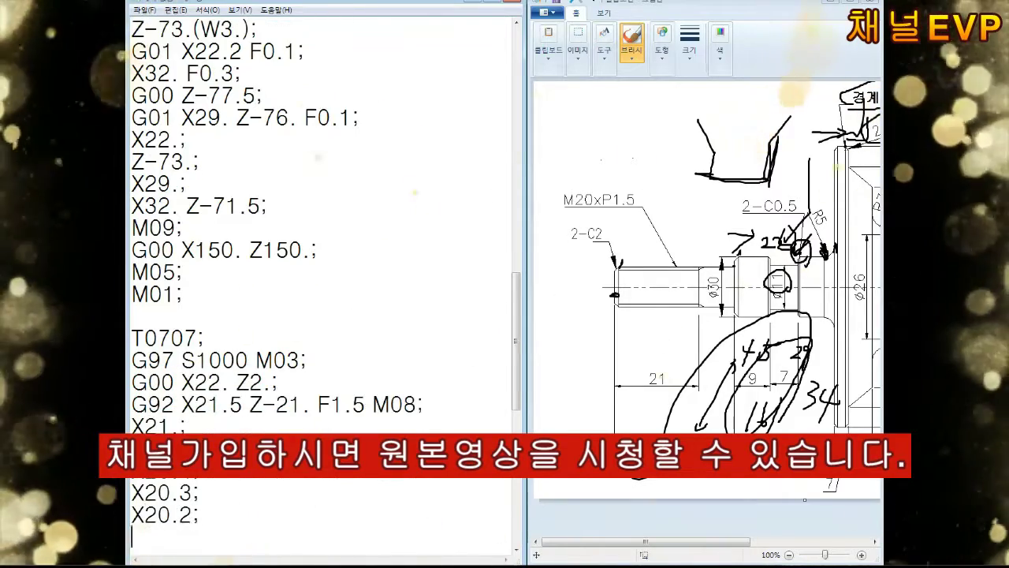
{"action": "type", "text": "; G00 X150. Z150.; M05"}
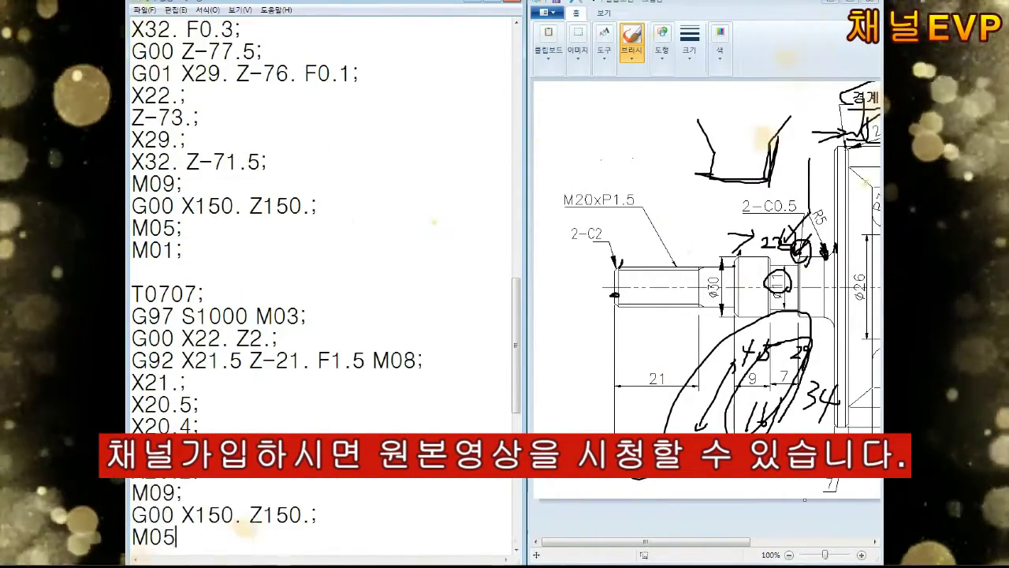
{"action": "type", "text": "; M01'"}
{"action": "key", "text": "Return"}
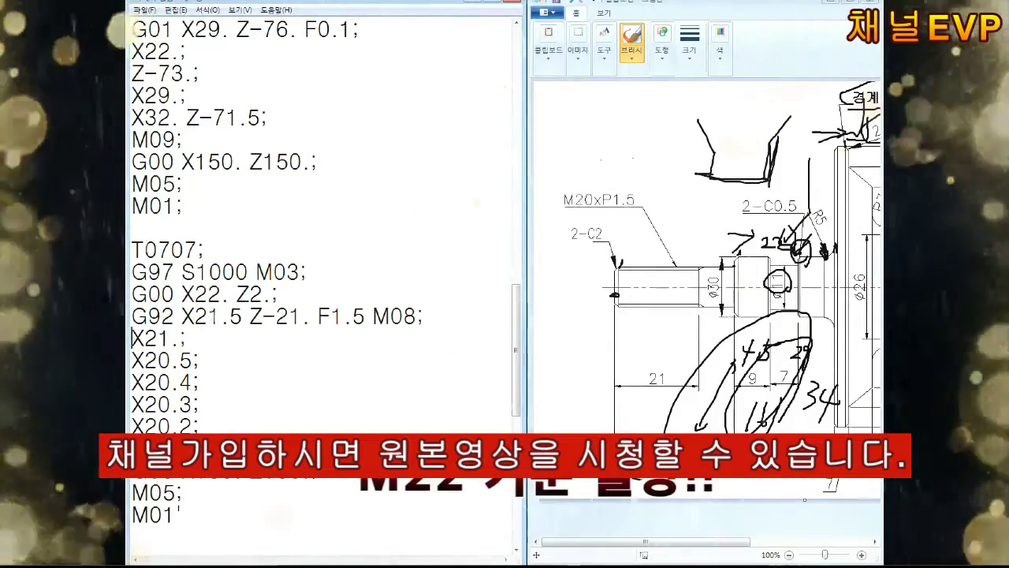
Lower the thread pass diameters into the 19 and 18 range, finishing at X18.2.
{"action": "left_click", "coordinate": [207, 316]}
{"action": "key", "text": "BackSpace"}
{"action": "type", "text": "9"}
{"action": "key", "text": "Down"}
{"action": "key", "text": "Left"}
{"action": "key", "text": "BackSpace"}
{"action": "key", "text": "BackSpace"}
{"action": "type", "text": "19"}
{"action": "key", "text": "Down"}
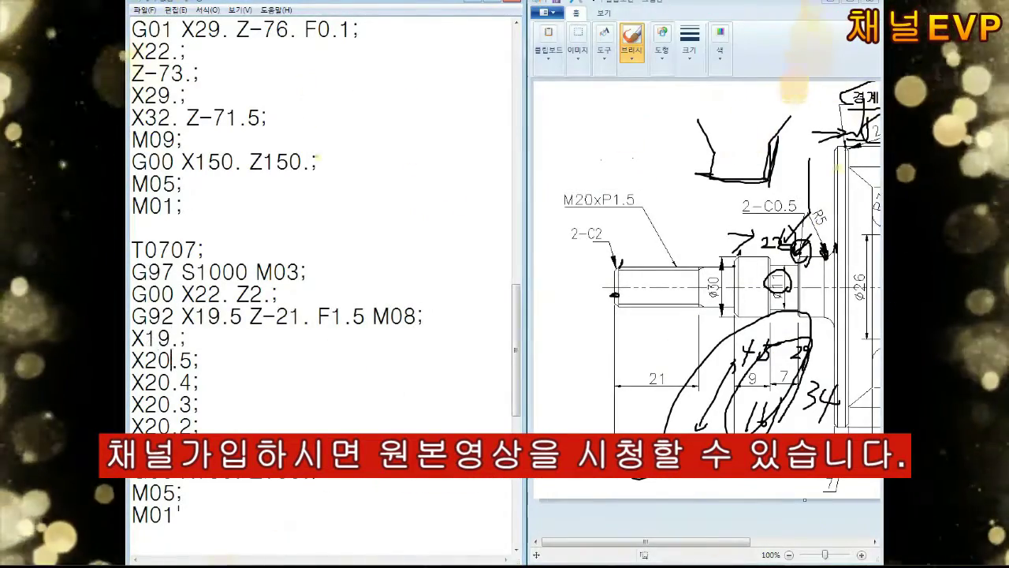
{"action": "key", "text": "BackSpace"}
{"action": "key", "text": "BackSpace"}
{"action": "type", "text": "18"}
{"action": "key", "text": "Down"}
{"action": "key", "text": "BackSpace"}
{"action": "key", "text": "BackSpace"}
{"action": "type", "text": "18"}
{"action": "key", "text": "Down"}
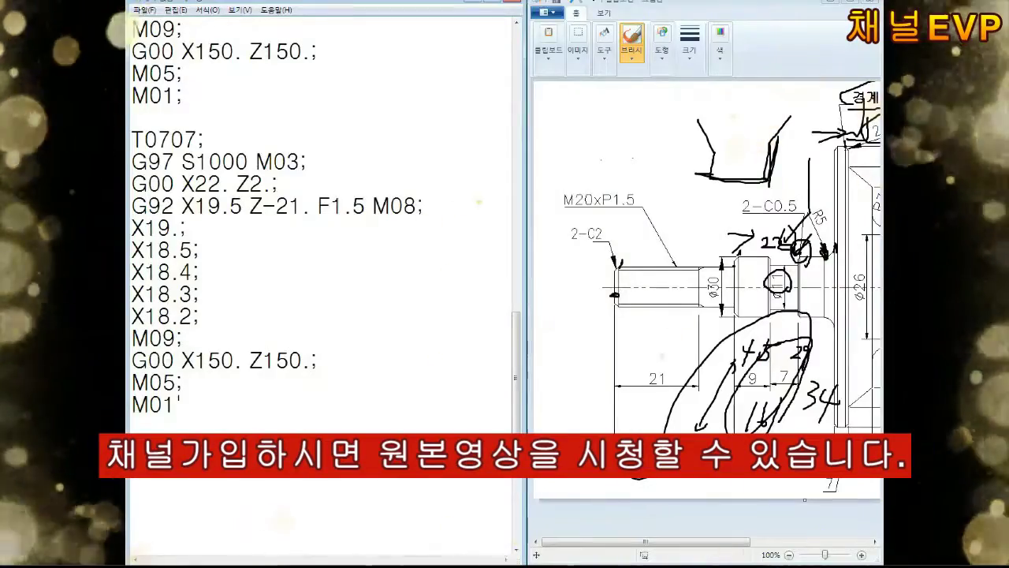
Add the T0303 block: G00 X19.7 Z2., G01 Z-21. F0.1 M08, X22. M09, G00 X150. Z150., M05.
{"action": "key", "text": "ctrl+v"}
{"action": "type", "text": "0 X1"}
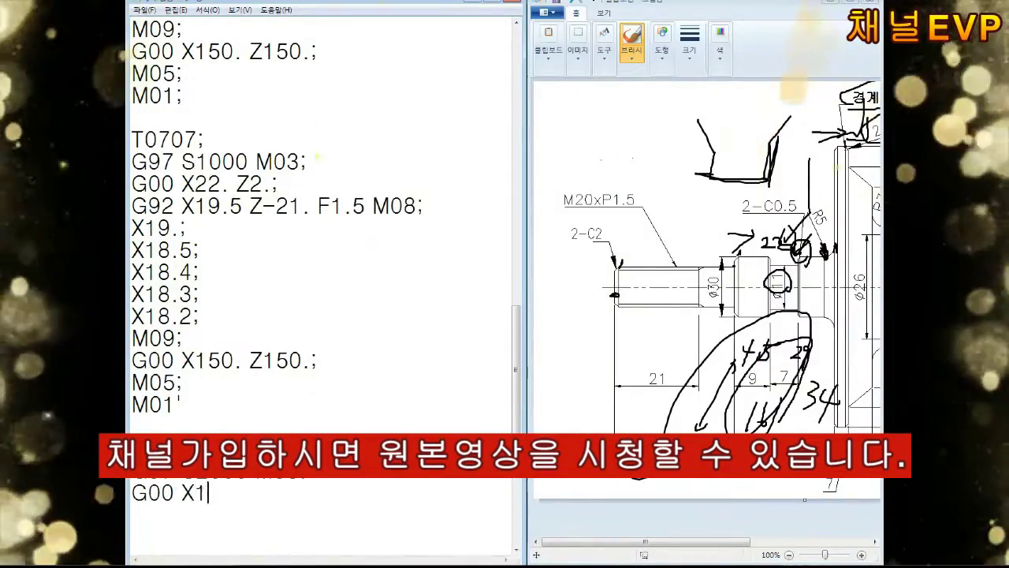
{"action": "type", "text": "9.7 Z2.;"}
{"action": "key", "text": "Return"}
{"action": "type", "text": "G01 Z-2"}
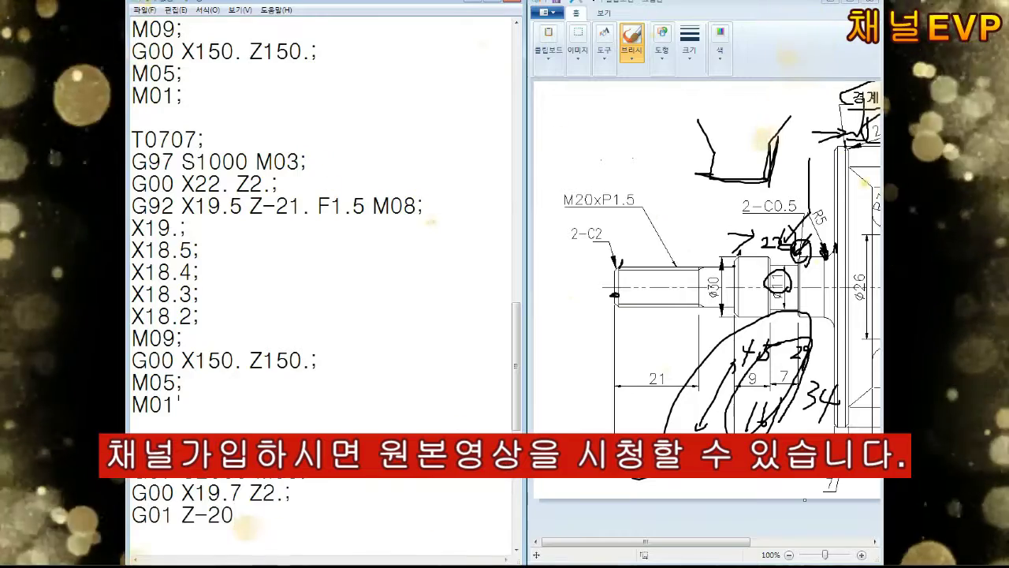
{"action": "type", "text": "1. F0.1 M08;"}
{"action": "key", "text": "Return"}
{"action": "type", "text": "X22. M09;"}
{"action": "key", "text": "Return"}
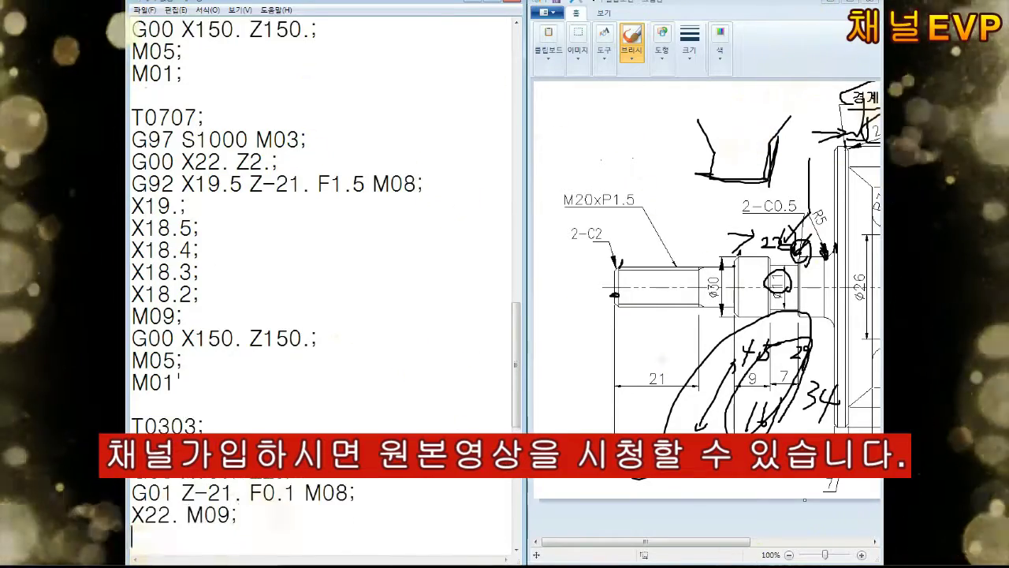
{"action": "type", "text": "G00 X150. Z150.; M05;"}
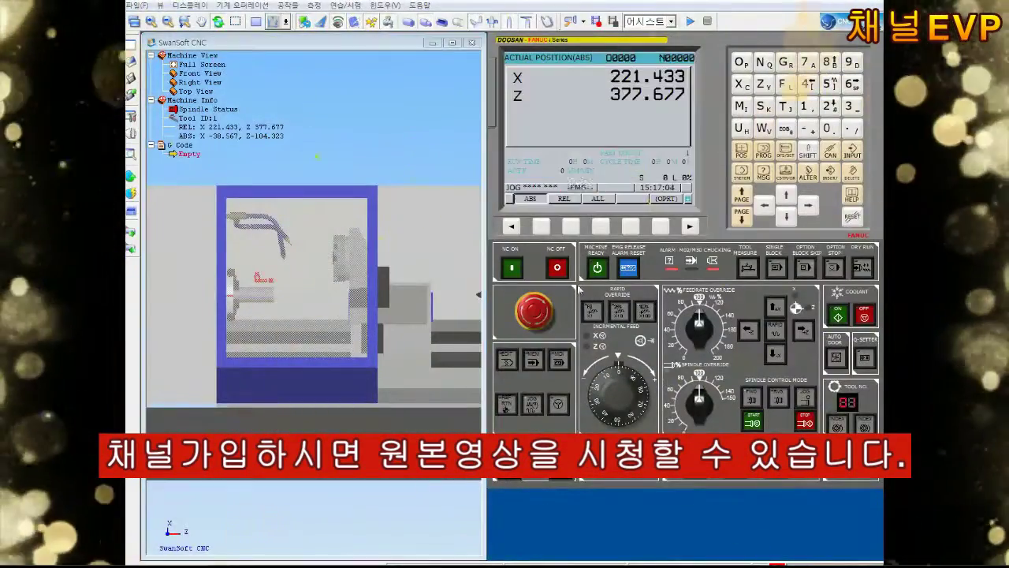
Home both axes to the reference point and set the stock to 150 diameter, 145 length.
{"action": "left_click", "coordinate": [803, 329]}
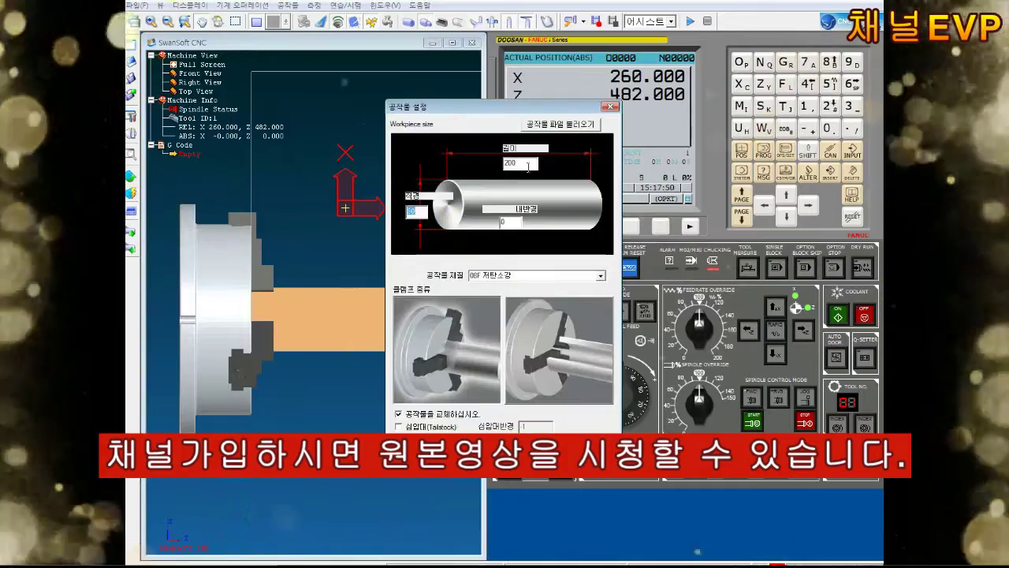
{"action": "type", "text": "150"}
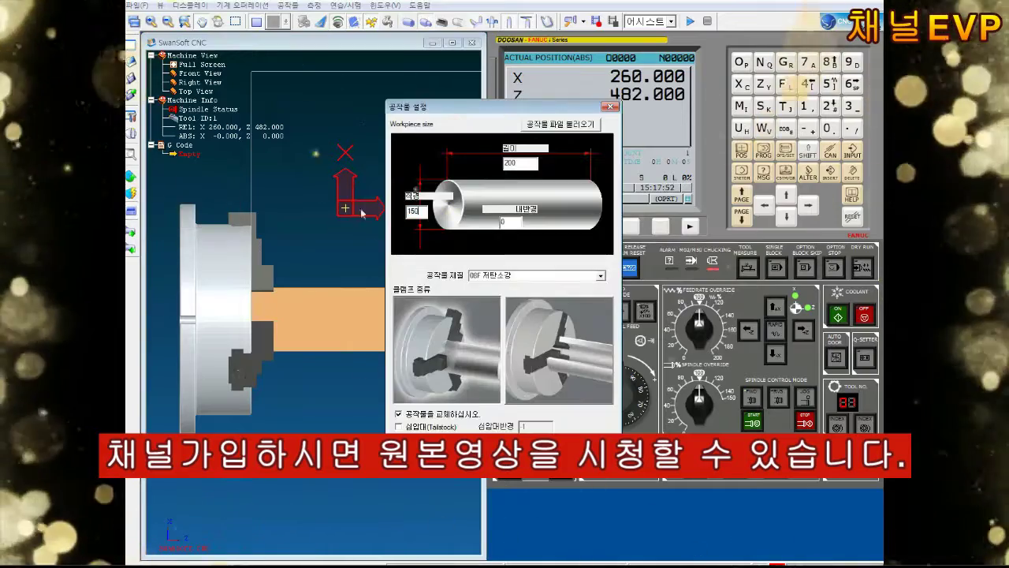
{"action": "key", "text": "Tab"}
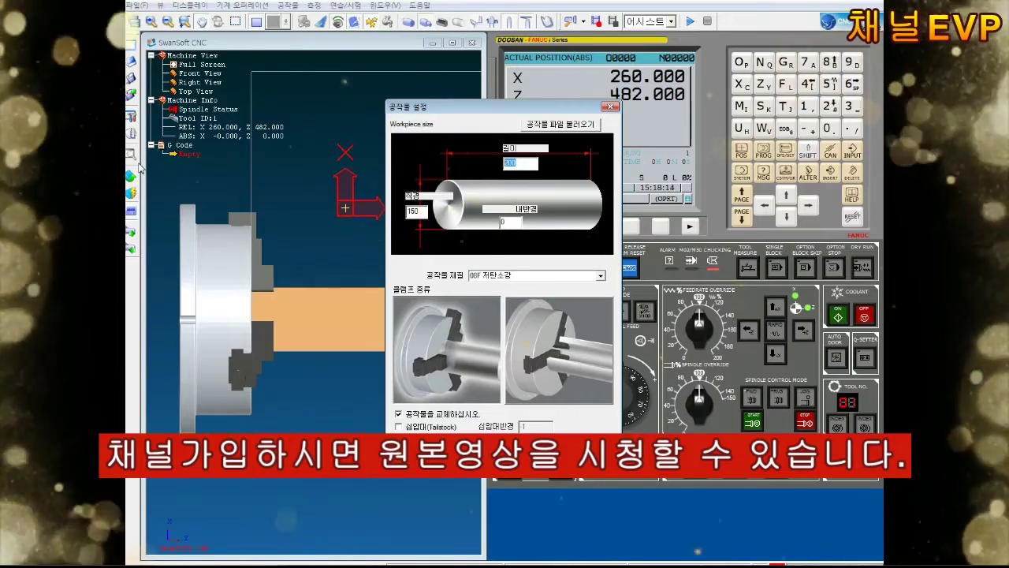
{"action": "type", "text": "1"}
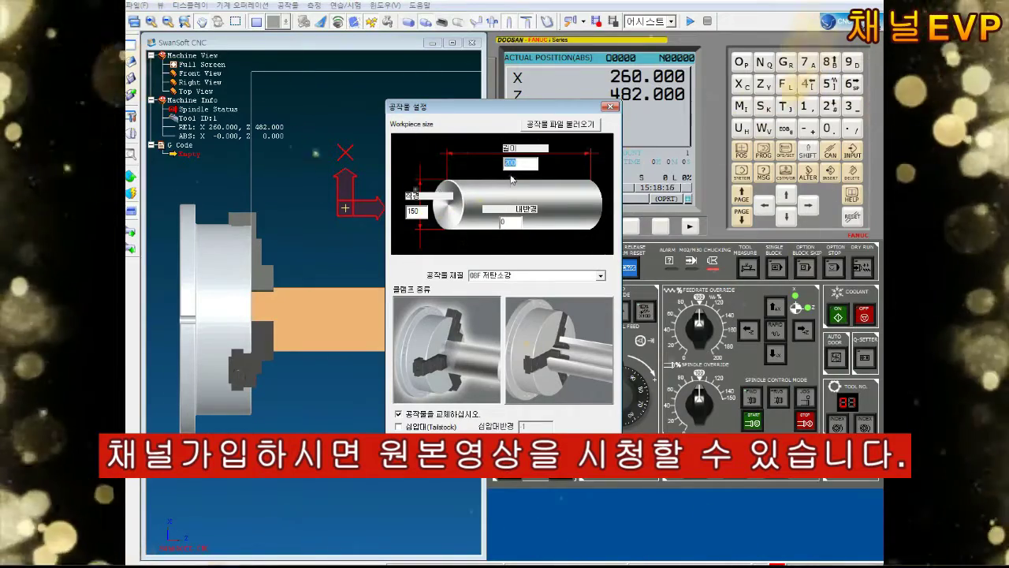
{"action": "type", "text": "45.5"}
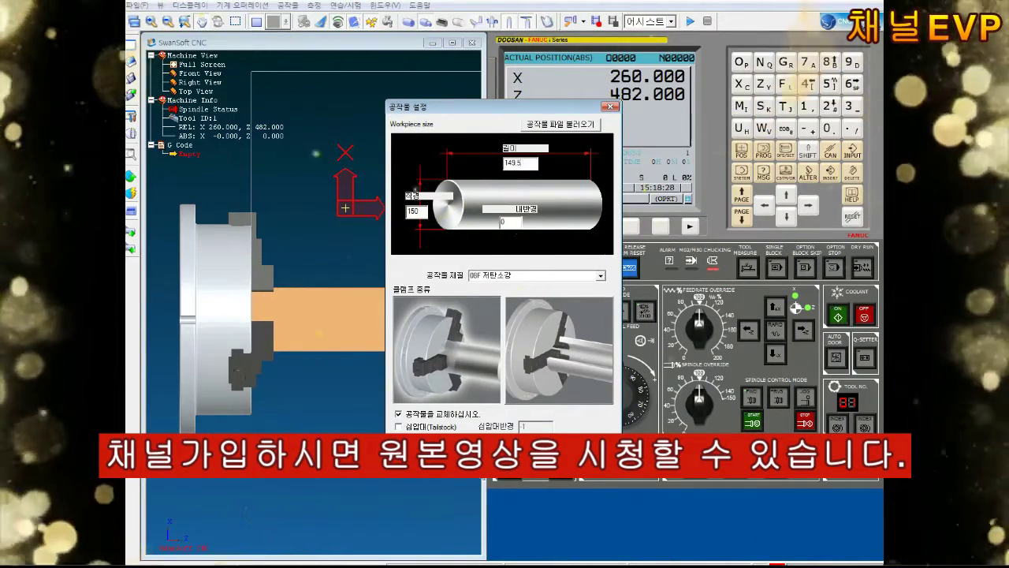
{"action": "key", "text": "Return"}
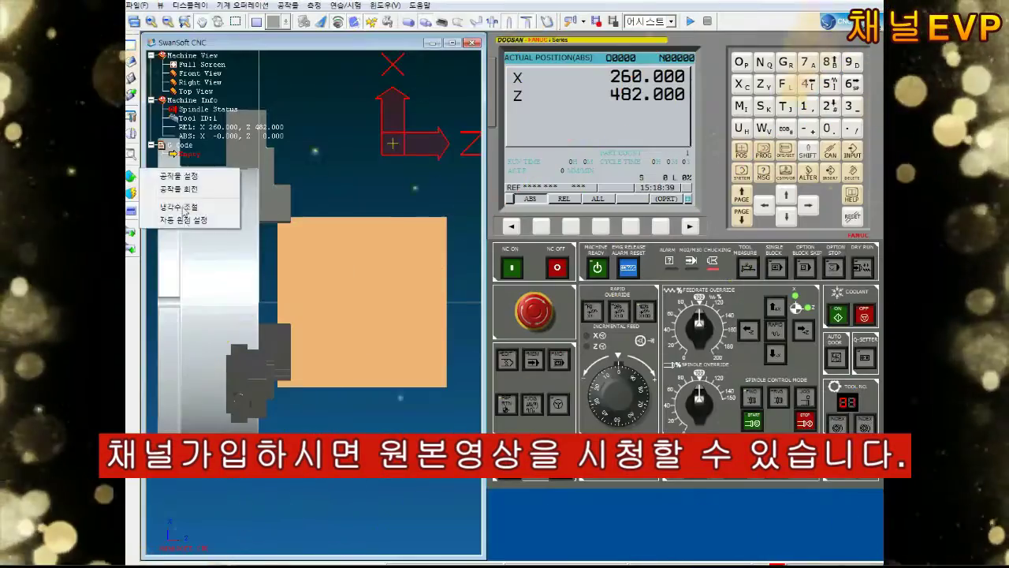
Enter X150. for the G54 work offset and measure both the G54 X and Z values.
{"action": "left_click", "coordinate": [601, 226]}
{"action": "left_click", "coordinate": [741, 84]}
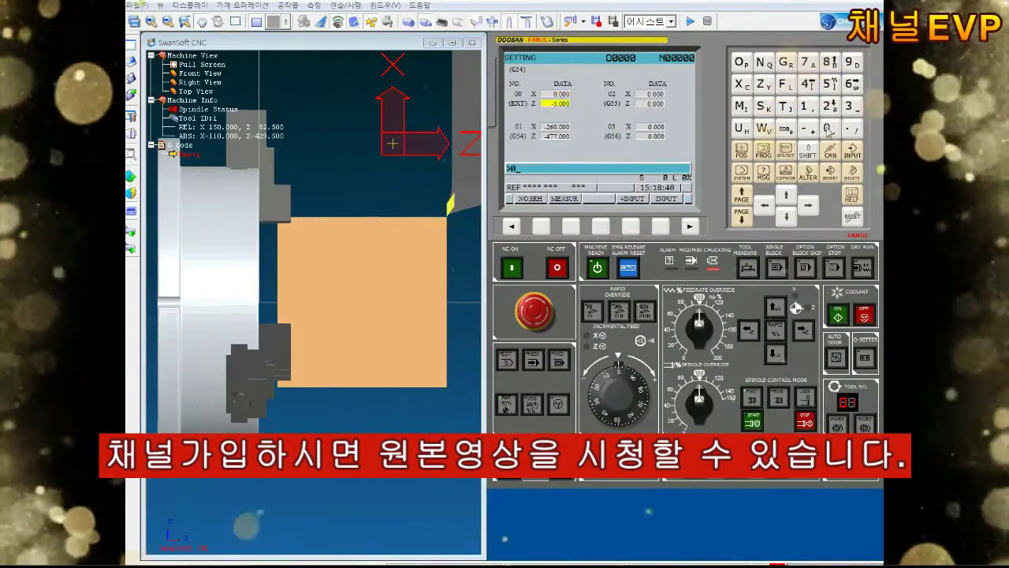
{"action": "left_click", "coordinate": [804, 106]}
{"action": "left_click", "coordinate": [829, 83]}
{"action": "left_click", "coordinate": [828, 128]}
{"action": "left_click", "coordinate": [851, 128]}
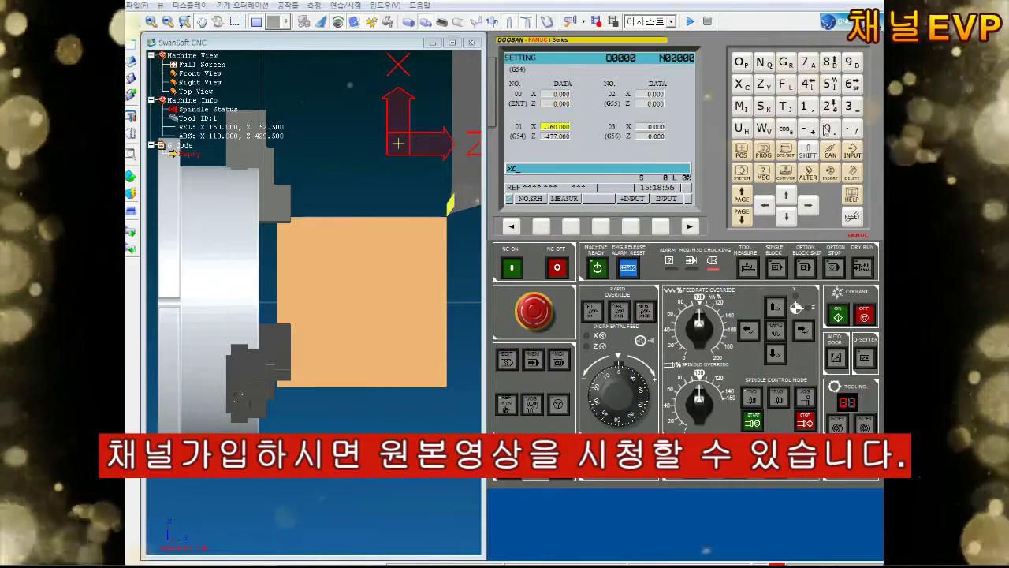
{"action": "left_click", "coordinate": [564, 199]}
Index to tool 7, check its G007 Z geometry offset, and open the program directory.
{"action": "left_click", "coordinate": [838, 425]}
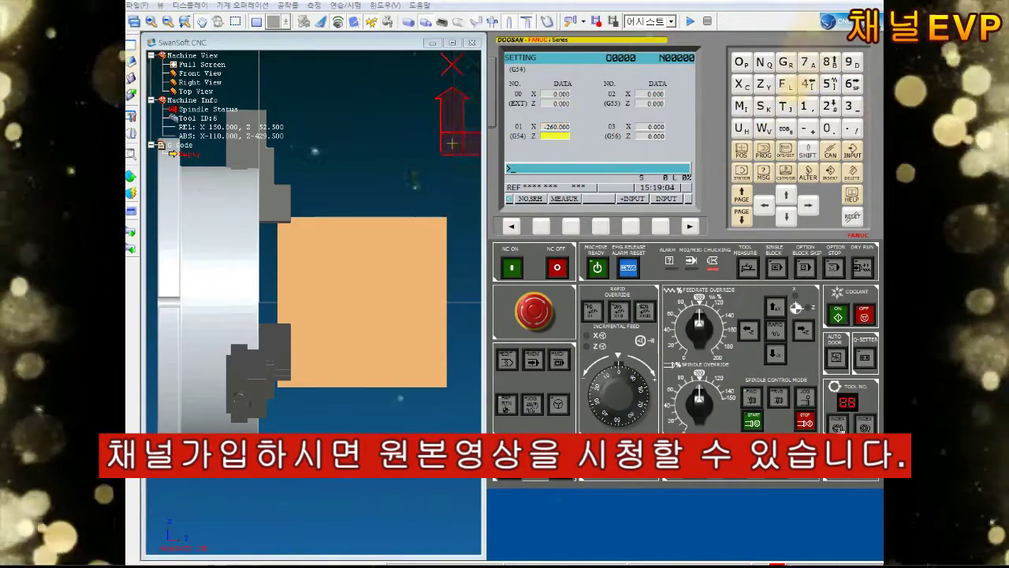
{"action": "left_click", "coordinate": [838, 425]}
{"action": "left_click", "coordinate": [786, 150]}
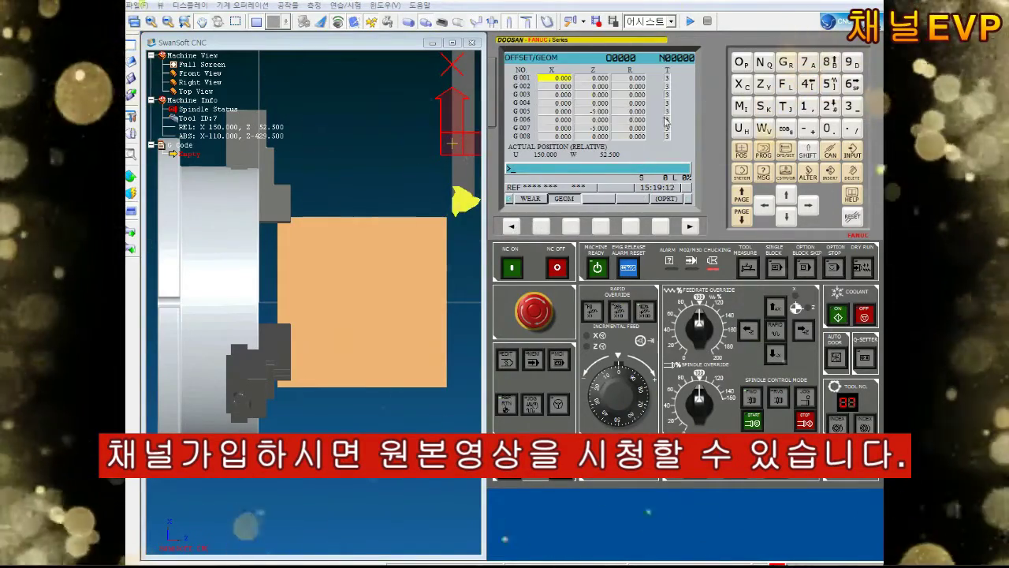
{"action": "left_click", "coordinate": [667, 127]}
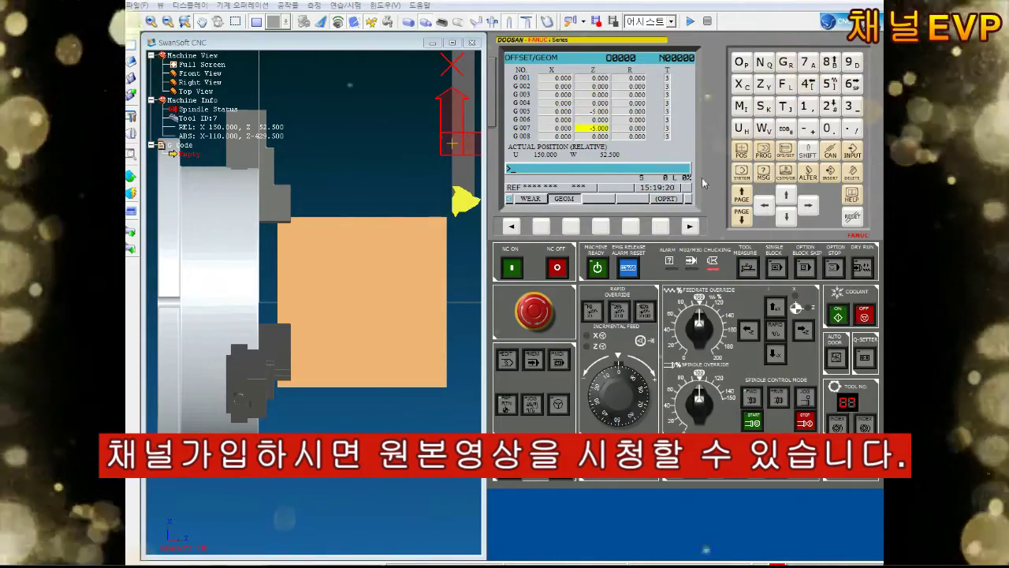
{"action": "left_click", "coordinate": [571, 227]}
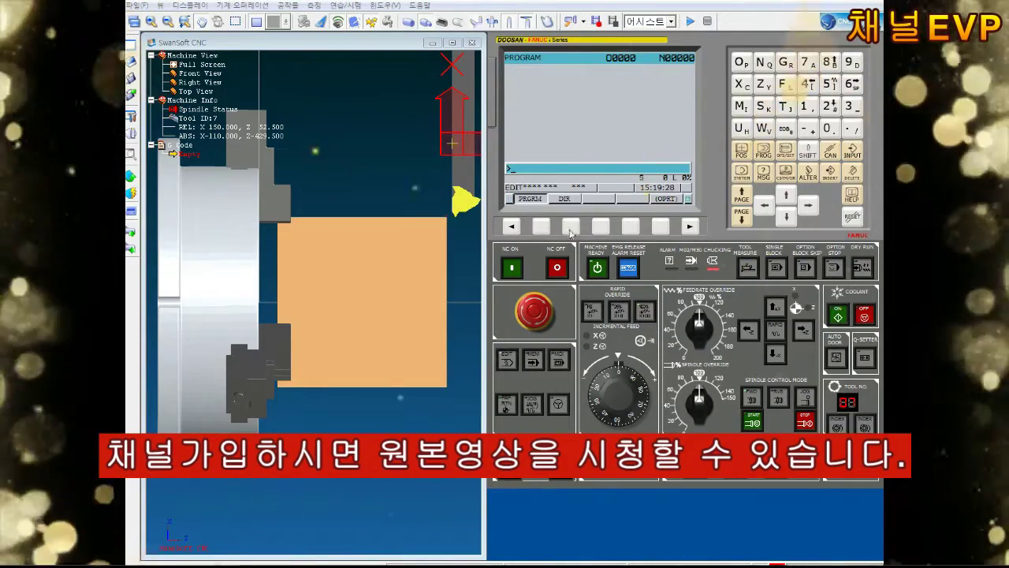
{"action": "left_click", "coordinate": [571, 227]}
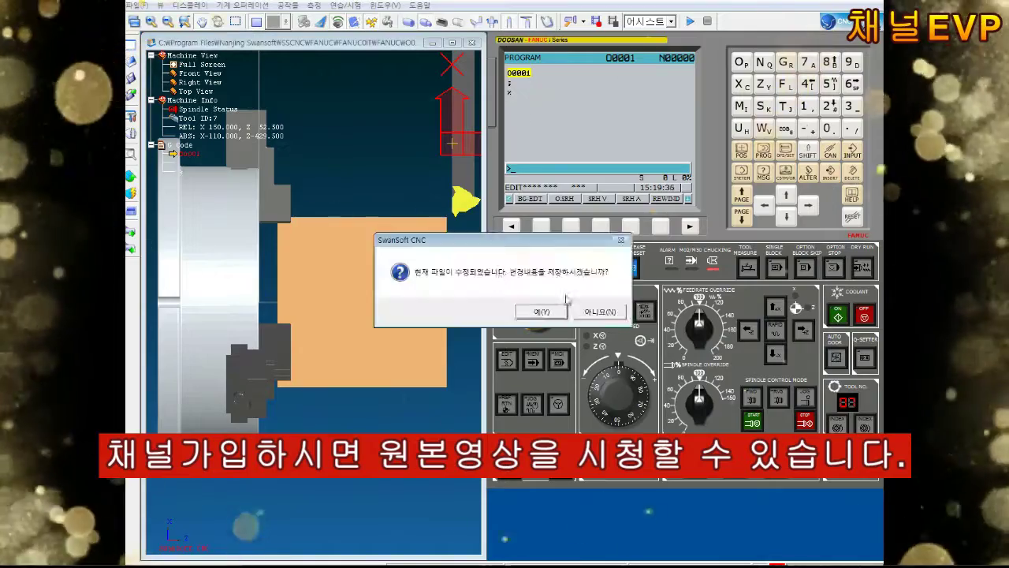
Dismiss the save prompt and load A-3.txt with the file type set to all files.
{"action": "left_click", "coordinate": [599, 312]}
{"action": "left_click", "coordinate": [534, 376]}
{"action": "left_click", "coordinate": [473, 394]}
{"action": "double_click", "coordinate": [341, 288]}
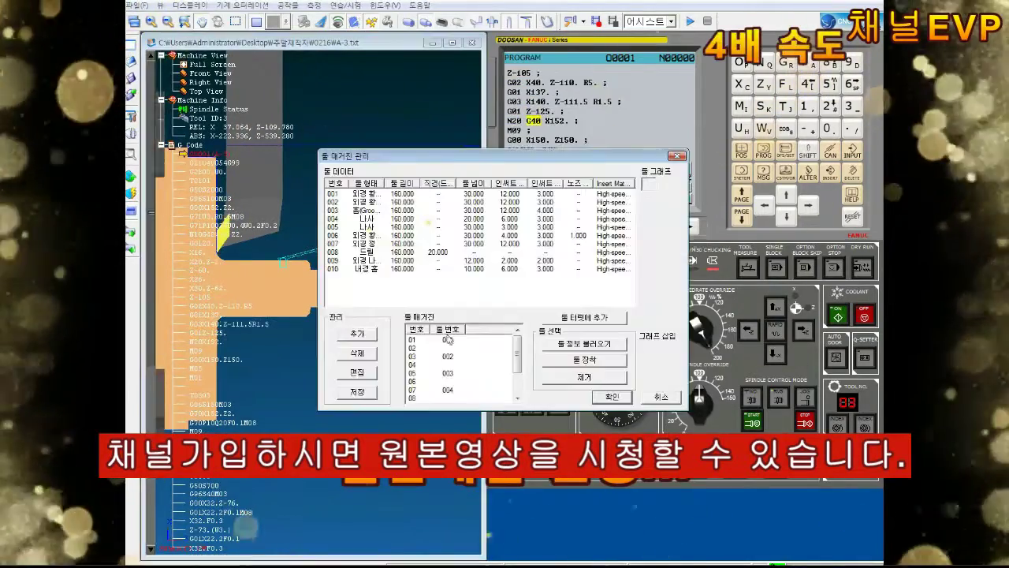
Mount tool 001 in slot 01 and tool 002 in slot 03, then run A-3 in memory mode.
{"action": "left_click", "coordinate": [383, 207]}
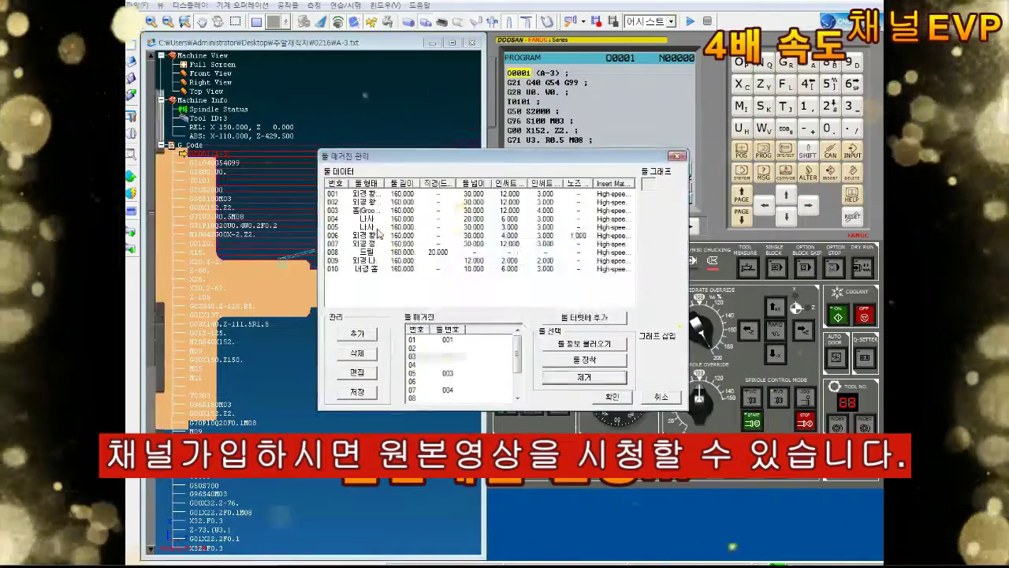
{"action": "left_click", "coordinate": [436, 356]}
{"action": "left_click", "coordinate": [611, 398]}
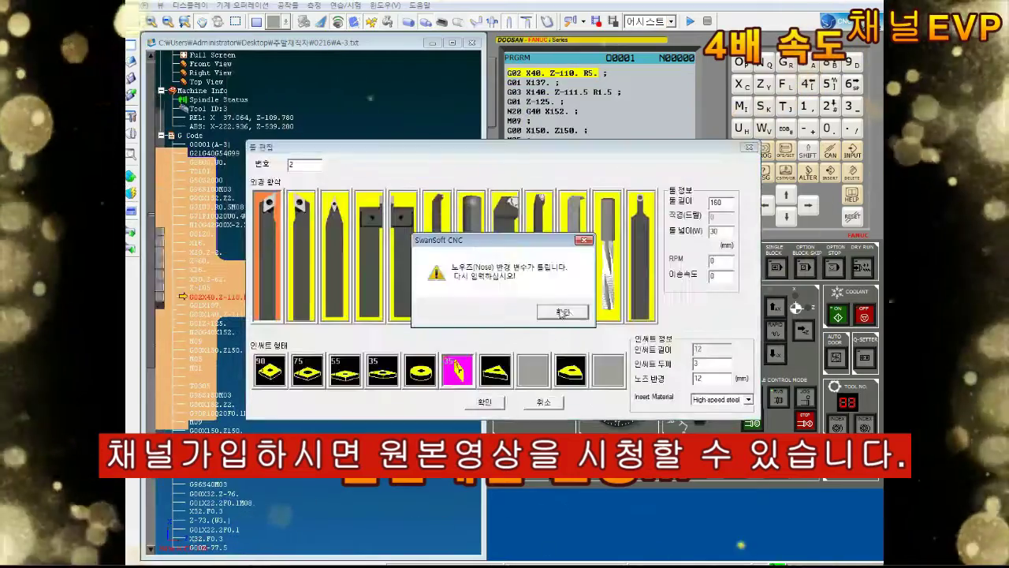
{"action": "left_click", "coordinate": [563, 316]}
{"action": "left_click", "coordinate": [598, 401]}
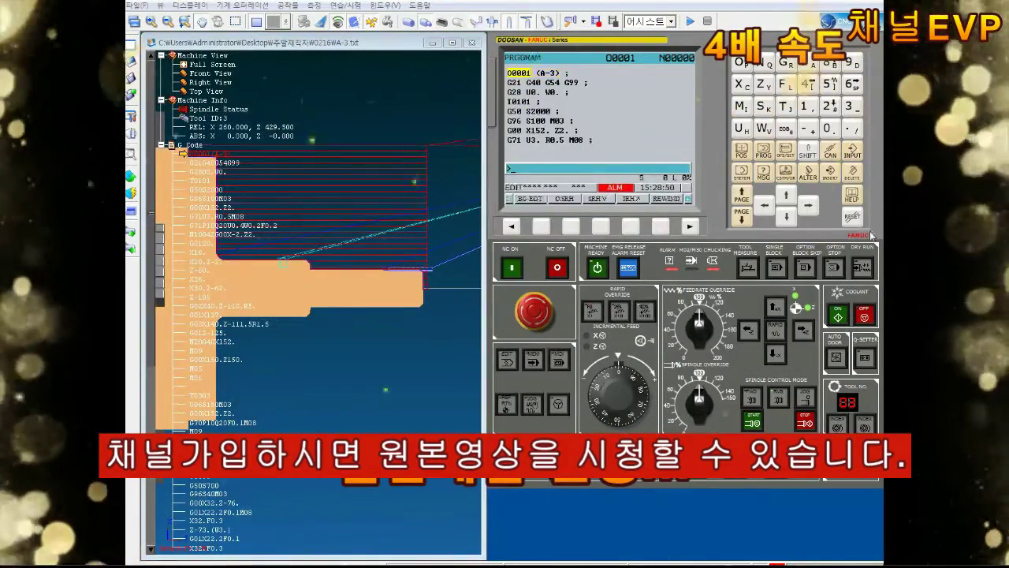
{"action": "left_click", "coordinate": [534, 358]}
{"action": "left_click", "coordinate": [753, 422]}
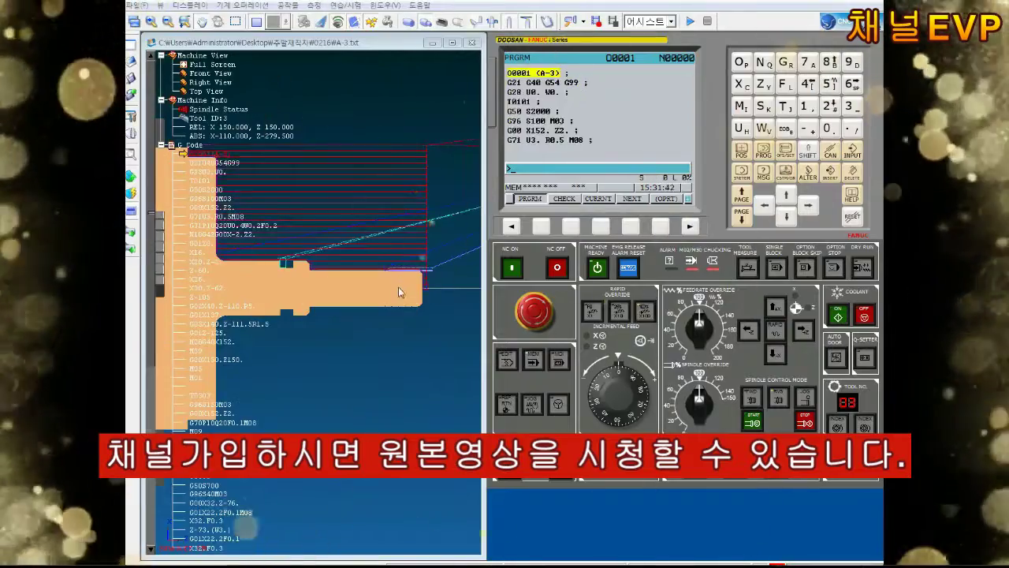
Check tool 002 and reset the workpiece to a fresh blank.
{"action": "left_click", "coordinate": [370, 203]}
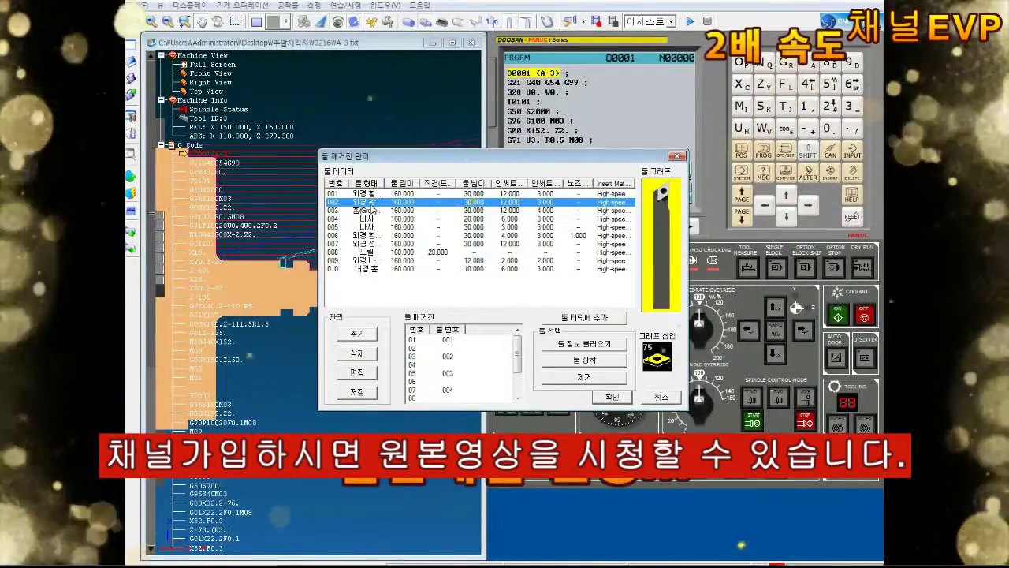
{"action": "right_click", "coordinate": [144, 170]}
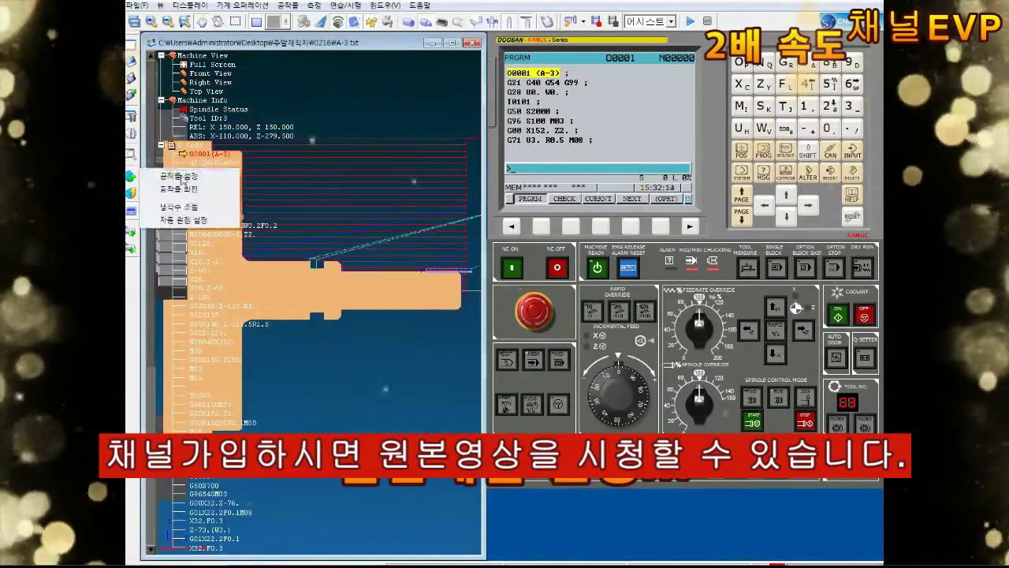
{"action": "left_click", "coordinate": [183, 180]}
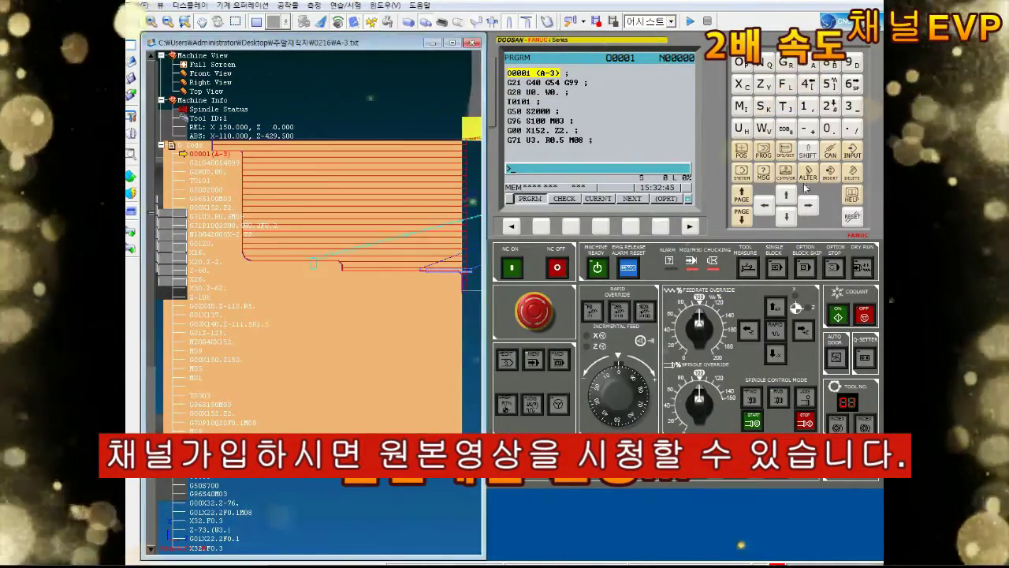
Re-enter the X150 work offset, review the geometry offsets, and restart the program.
{"action": "left_click", "coordinate": [786, 149]}
{"action": "type", "text": "X150"}
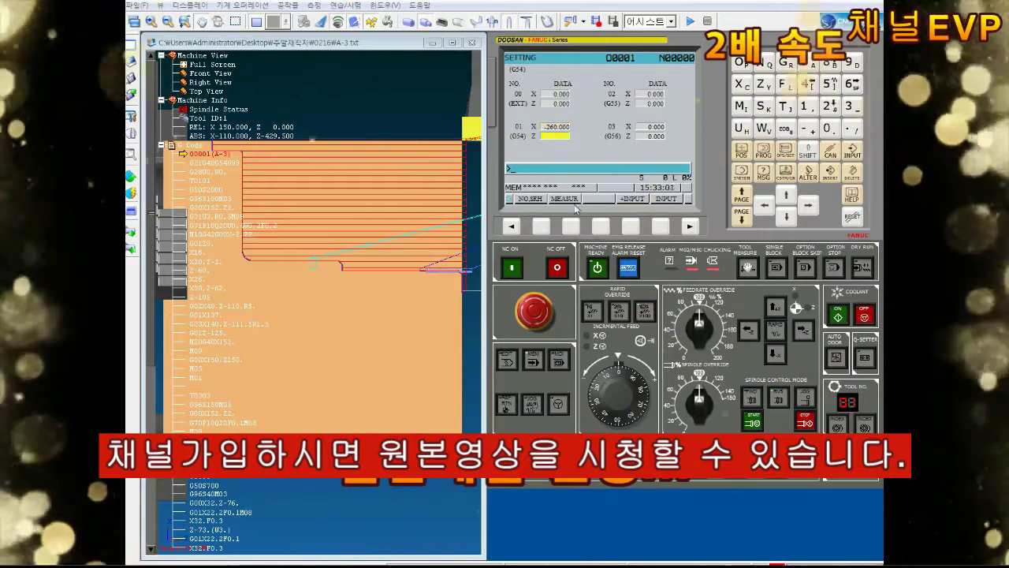
{"action": "left_click", "coordinate": [785, 150]}
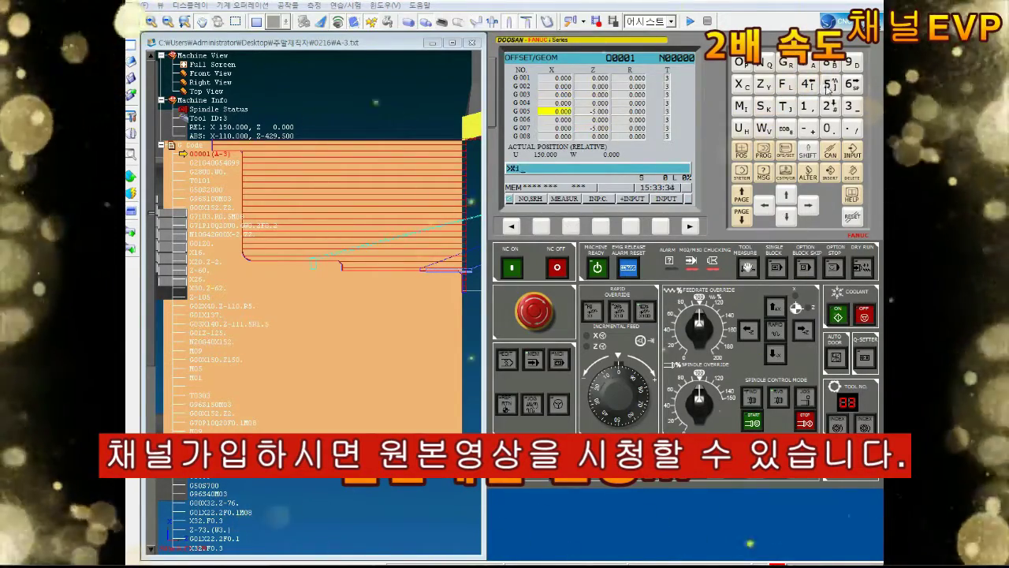
{"action": "left_click", "coordinate": [763, 149]}
{"action": "left_click", "coordinate": [753, 420]}
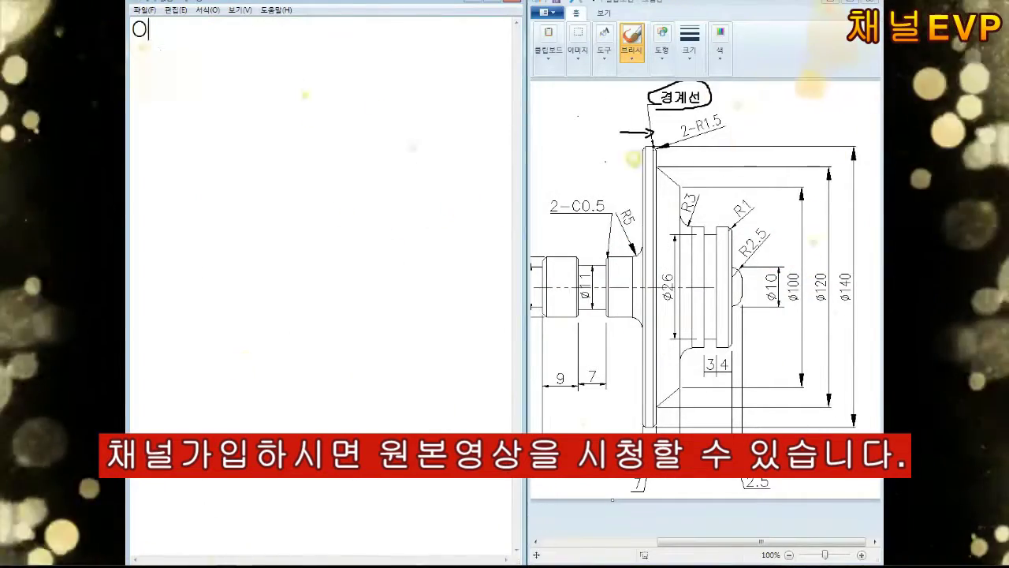
Type the header lines G21 G40 G54 G99, G28 U0. W0., S2000 and the spindle start.
{"action": "type", "text": "0002(B-3);"}
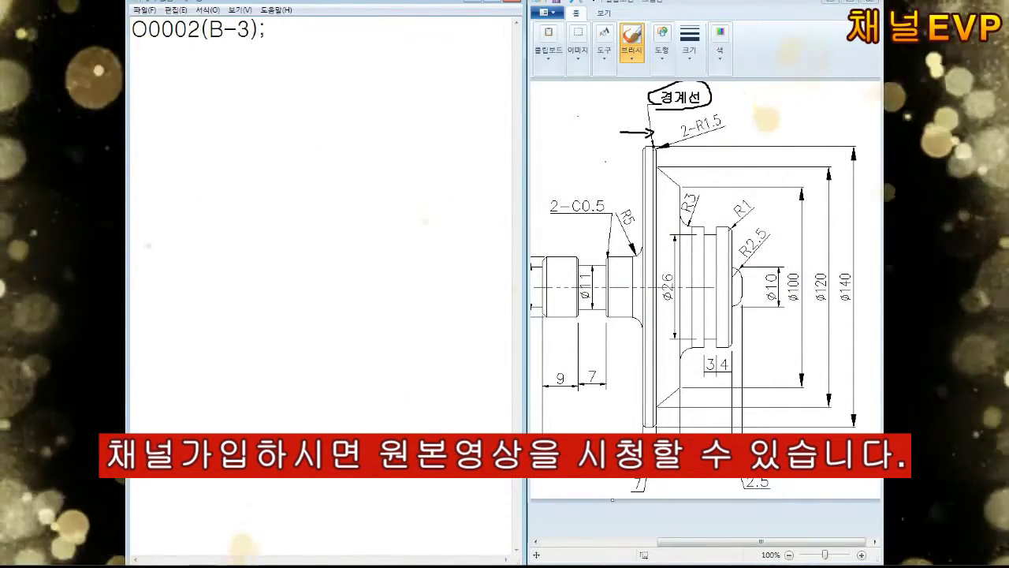
{"action": "key", "text": "Return"}
{"action": "type", "text": "G21 G40 G54 G99; G28 U0. W0.;"}
{"action": "key", "text": "Return"}
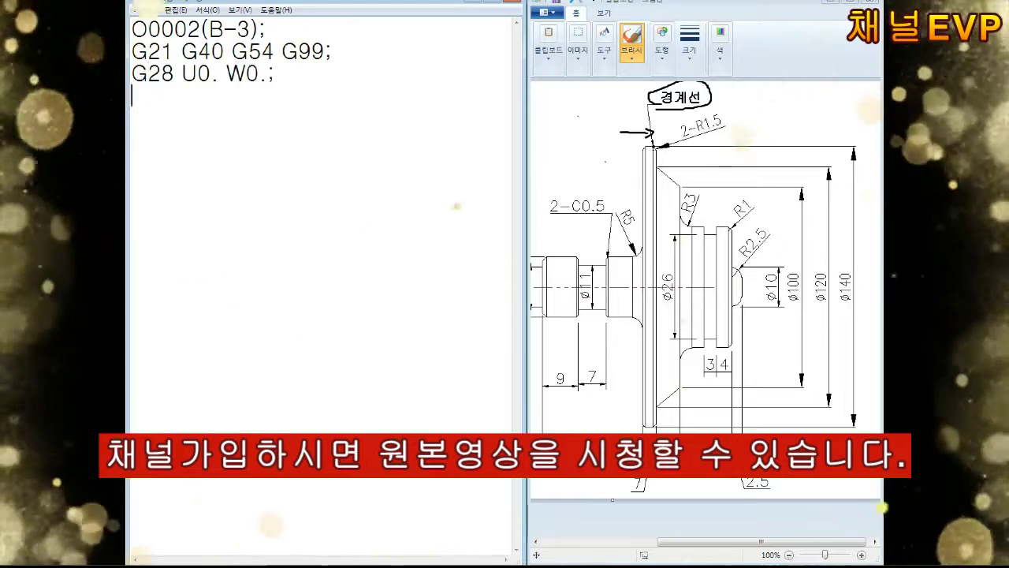
{"action": "type", "text": "G50S2000;"}
{"action": "key", "text": "Return"}
{"action": "type", "text": "G96 S100 M03;"}
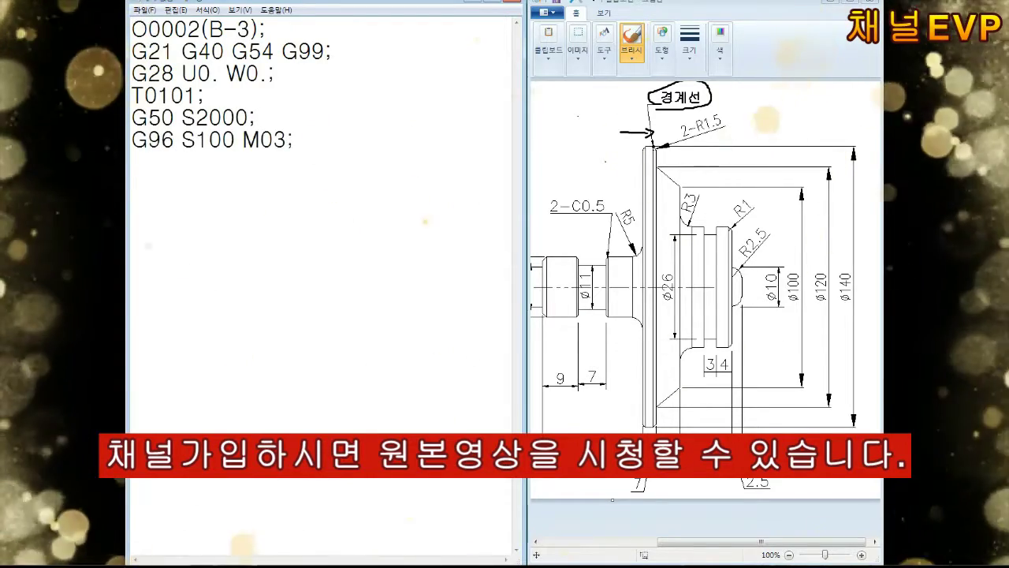
{"action": "key", "text": "Return"}
Add the G71 U4. R0.5 / P10 Q20 U0.4 W0.2 F0.2 cycle, N10 approach and R2.5 arc.
{"action": "type", "text": "G00 X150. Z7.; G71 U4. R0."}
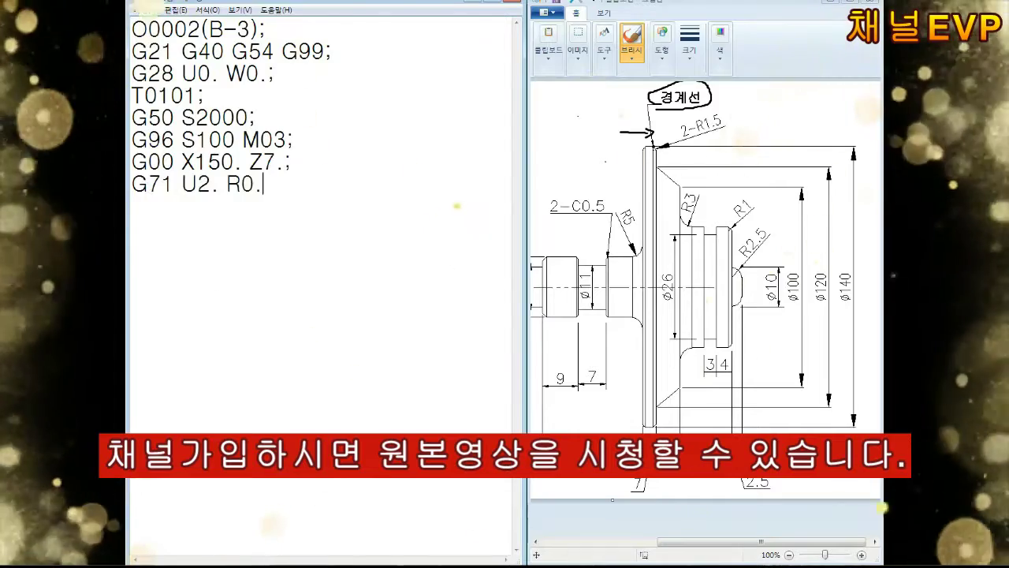
{"action": "type", "text": "5"}
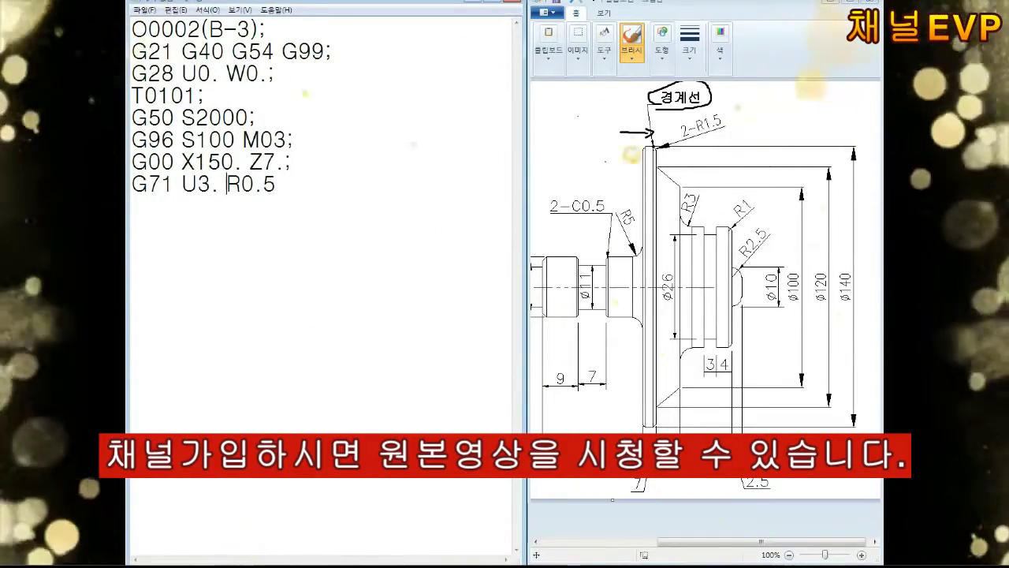
{"action": "type", "text": " M08; G71 P10 Q"}
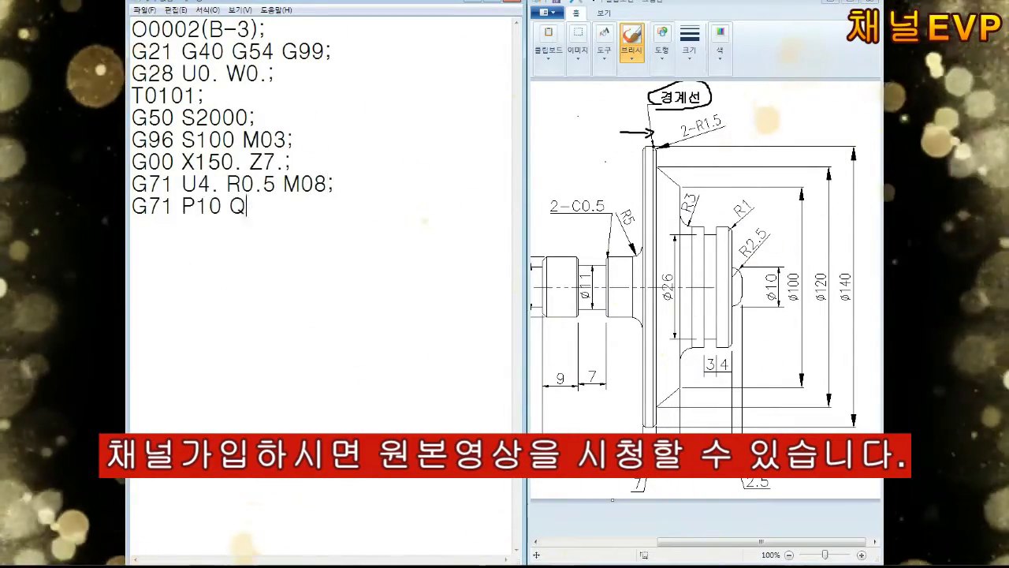
{"action": "type", "text": "20 U0.4 W0.2 F0.2; "}
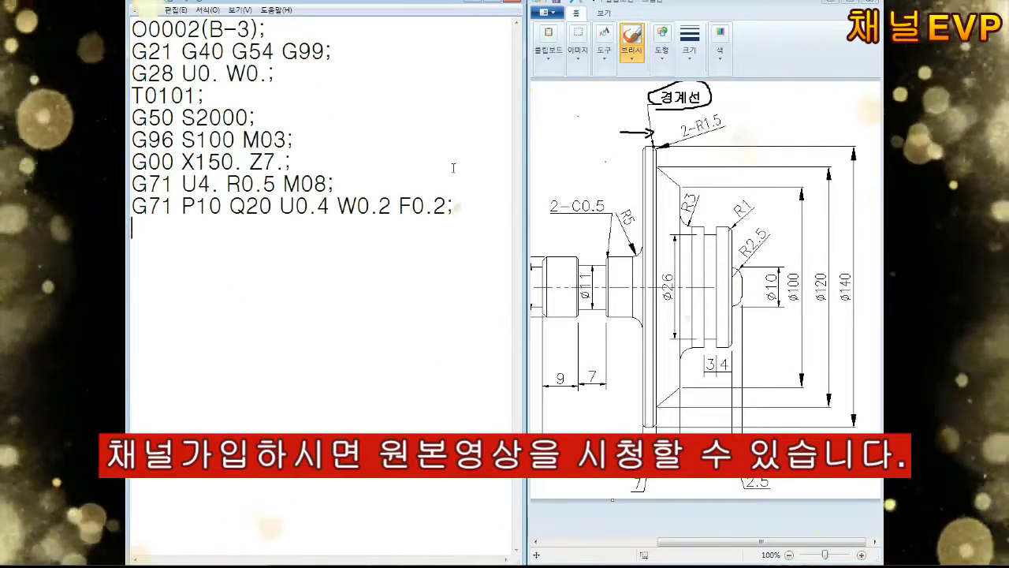
{"action": "type", "text": "N10 G42 G00 X-2. Z2.L;"}
{"action": "key", "text": "Return"}
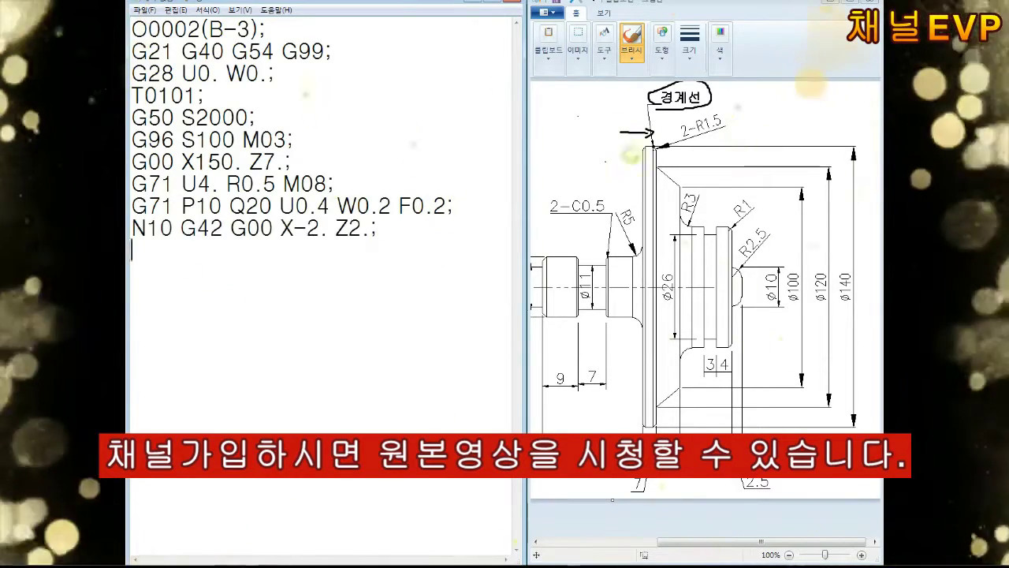
{"action": "type", "text": ";"}
{"action": "key", "text": "Return"}
{"action": "type", "text": "X"}
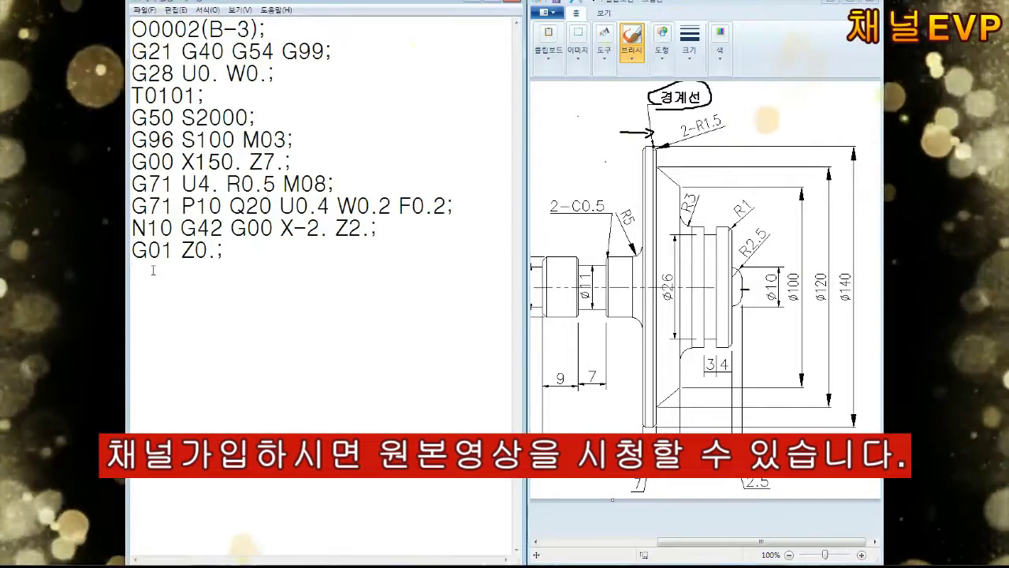
{"action": "key", "text": "Return"}
{"action": "type", "text": "G"}
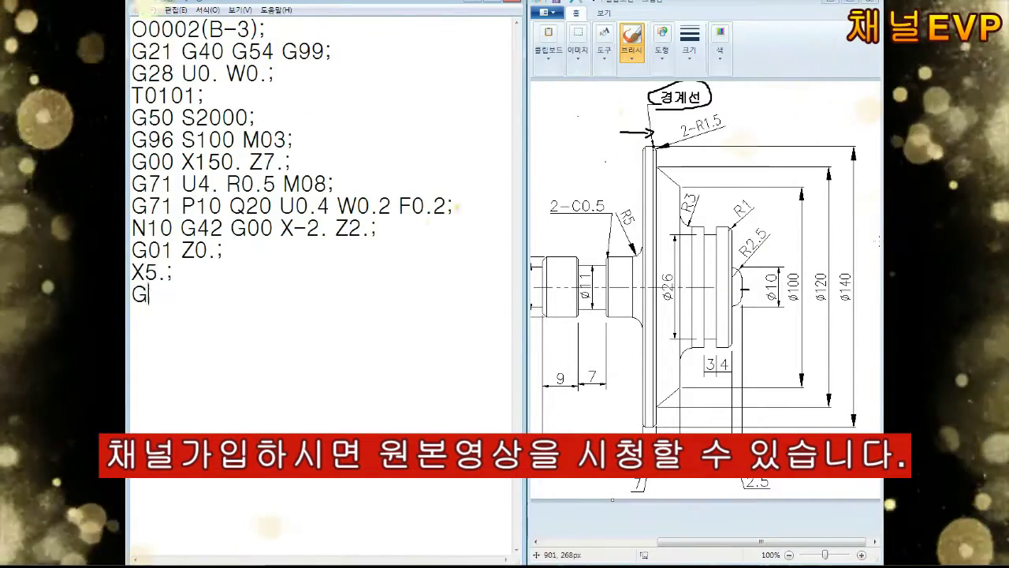
{"action": "type", "text": "03 X10. Z-2.5 R2.5;"}
{"action": "key", "text": "Return"}
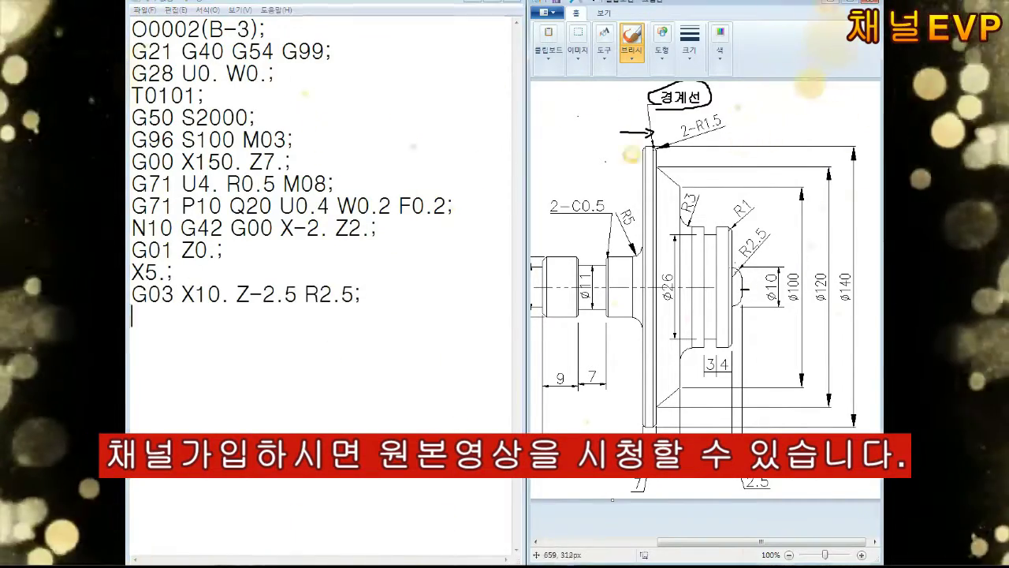
Continue the contour to X60. at Z-3.5 R1., then Z-12.5, a G02 R3. arc to X66. Z-15.5, and X100.
{"action": "type", "text": "G01 X"}
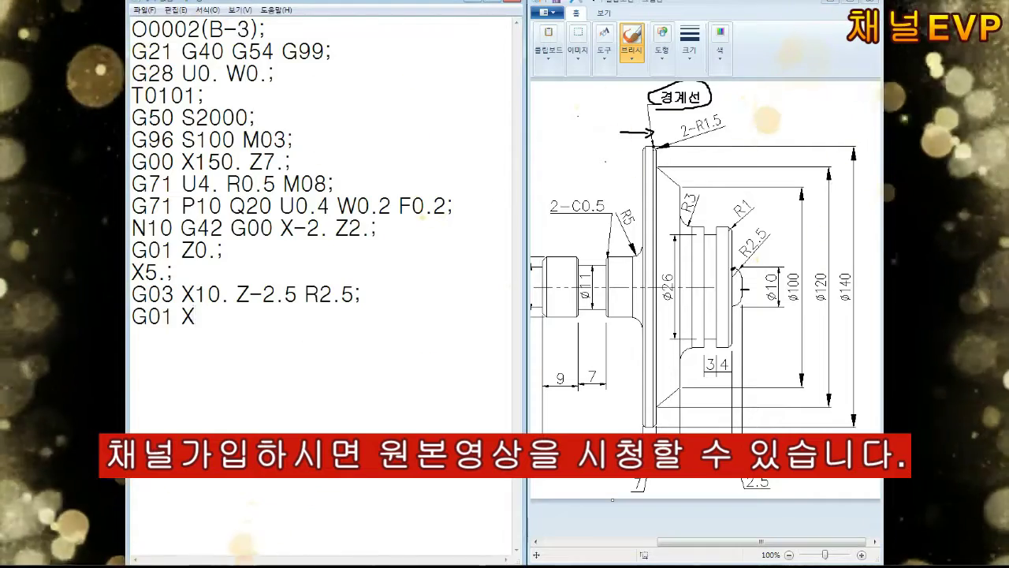
{"action": "left_click_drag", "start_coordinate": [792, 238], "coordinate": [791, 240]}
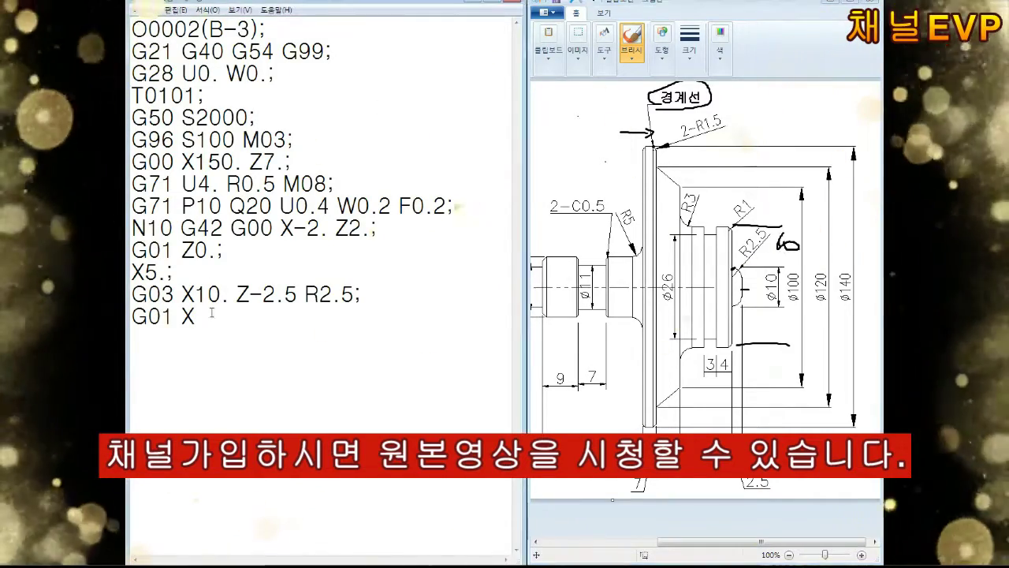
{"action": "type", "text": "G03 X60. Z-3.5 R1.;"}
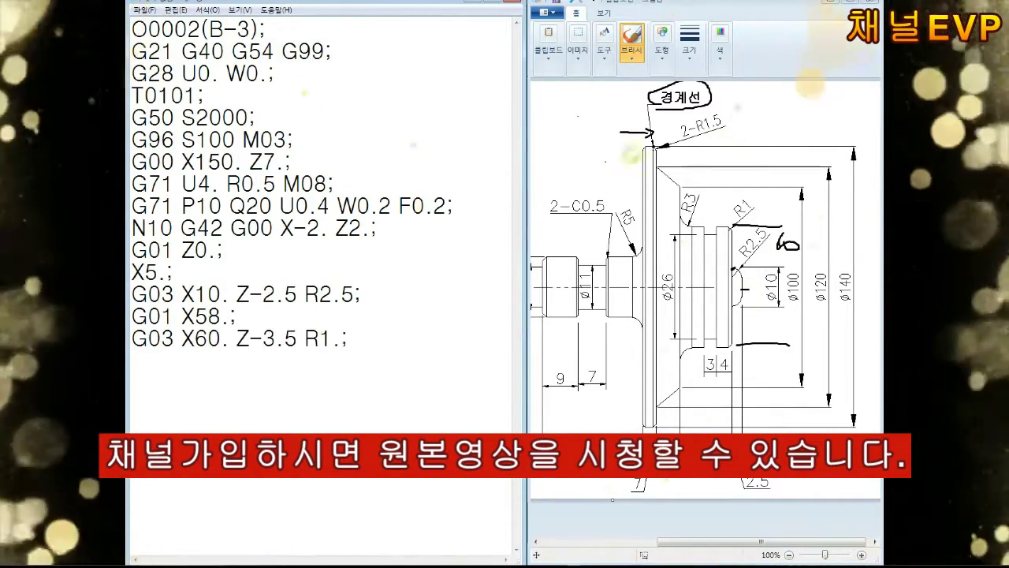
{"action": "key", "text": "Return"}
{"action": "type", "text": "G"}
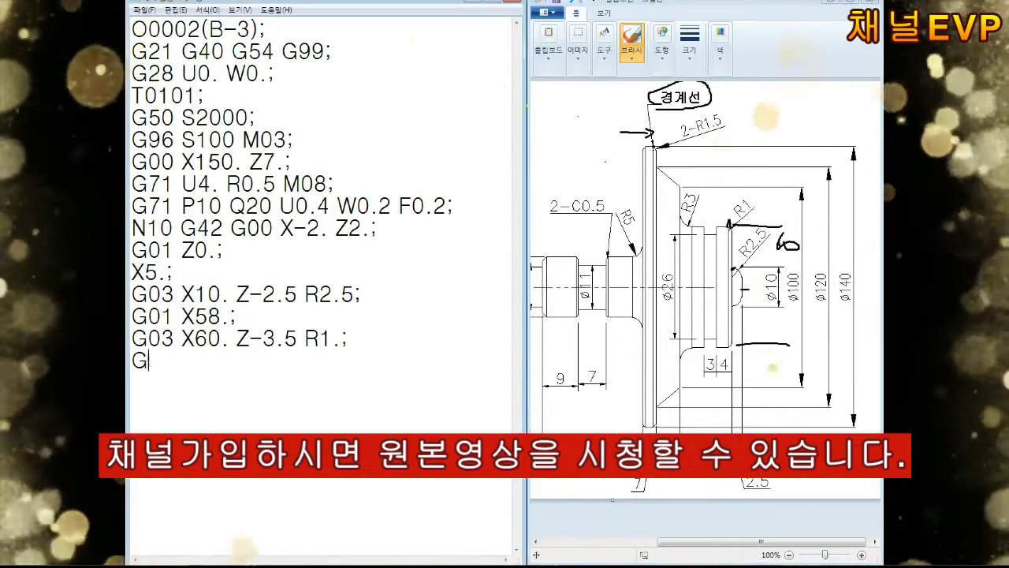
{"action": "type", "text": "01 Z-"}
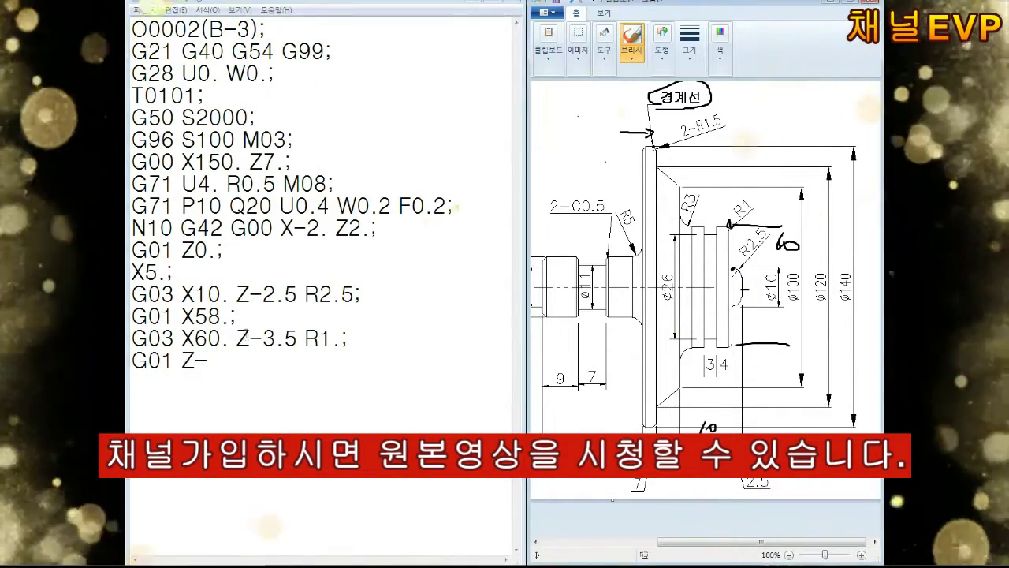
{"action": "type", "text": "12.5;"}
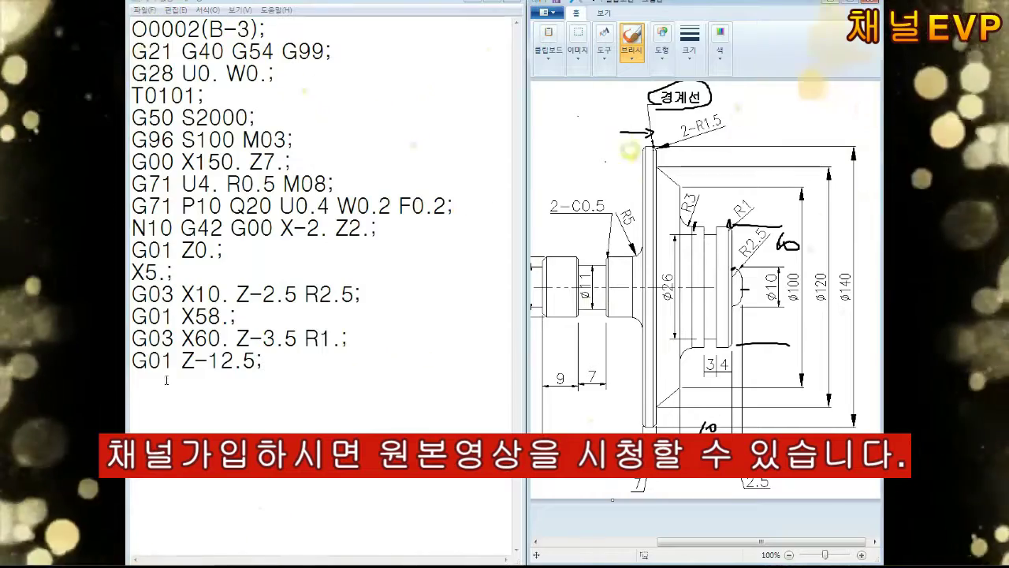
{"action": "key", "text": "Return"}
{"action": "type", "text": "G02 X66. Z-15.5 R3.;"}
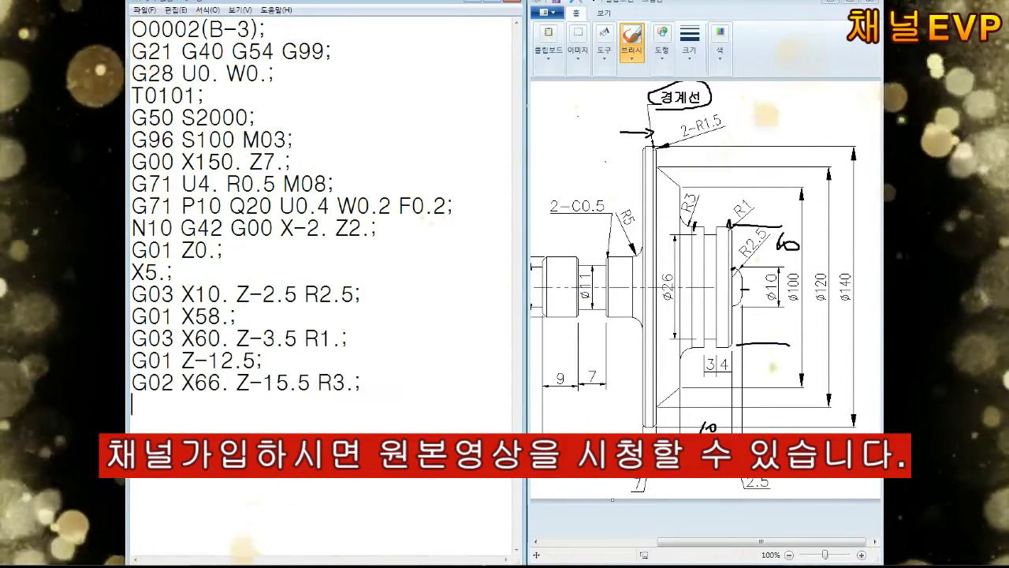
{"action": "key", "text": "Return"}
{"action": "type", "text": "G01 X100."}
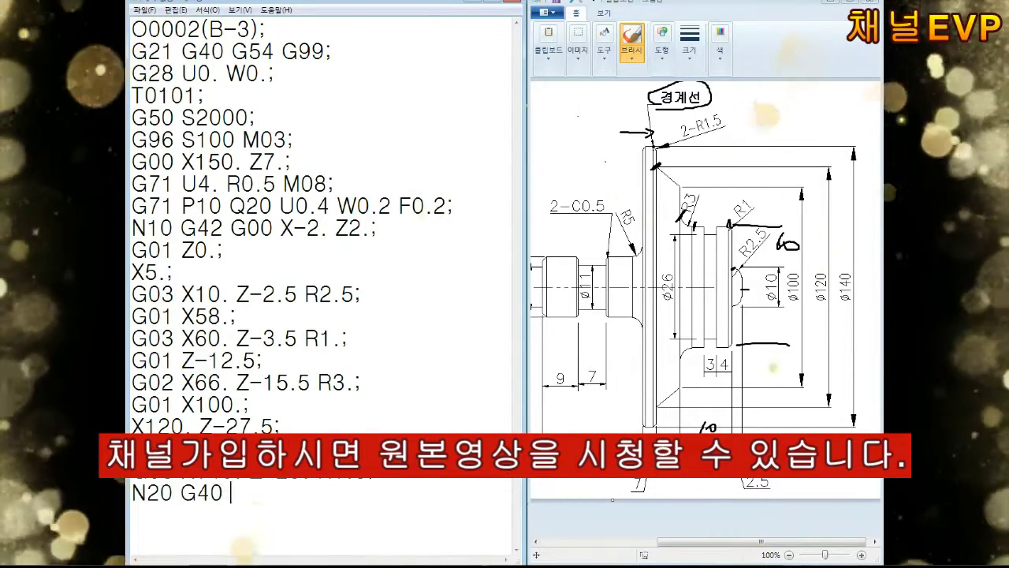
{"action": "type", "text": ";"}
Add the retract to X150., M05 spindle stop, and the next spindle start and rapid approach.
{"action": "key", "text": "Return"}
{"action": "type", "text": "G00 X150. Z152"}
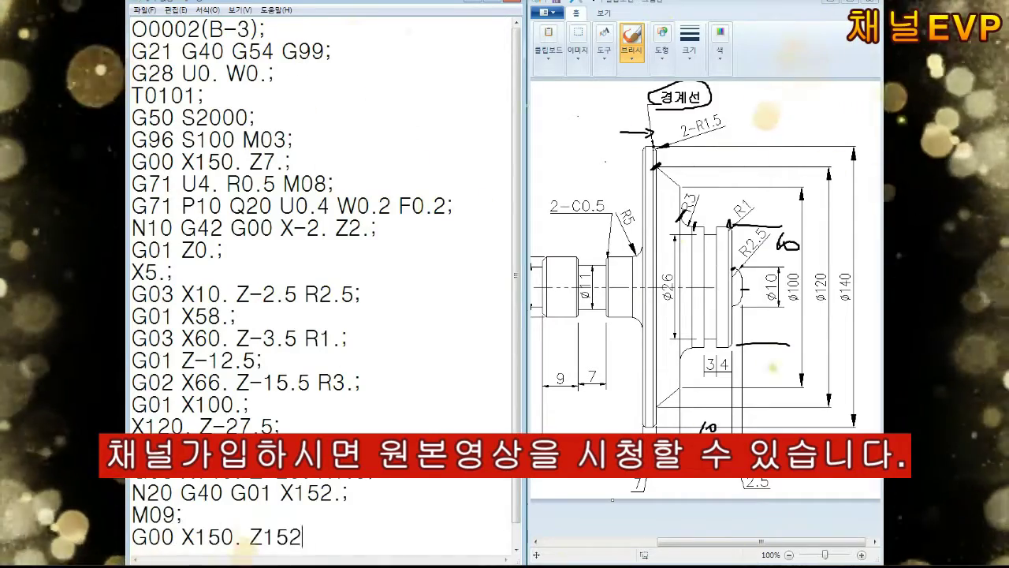
{"action": "key", "text": "BackSpace"}
{"action": "type", "text": "0.;"}
{"action": "key", "text": "Return"}
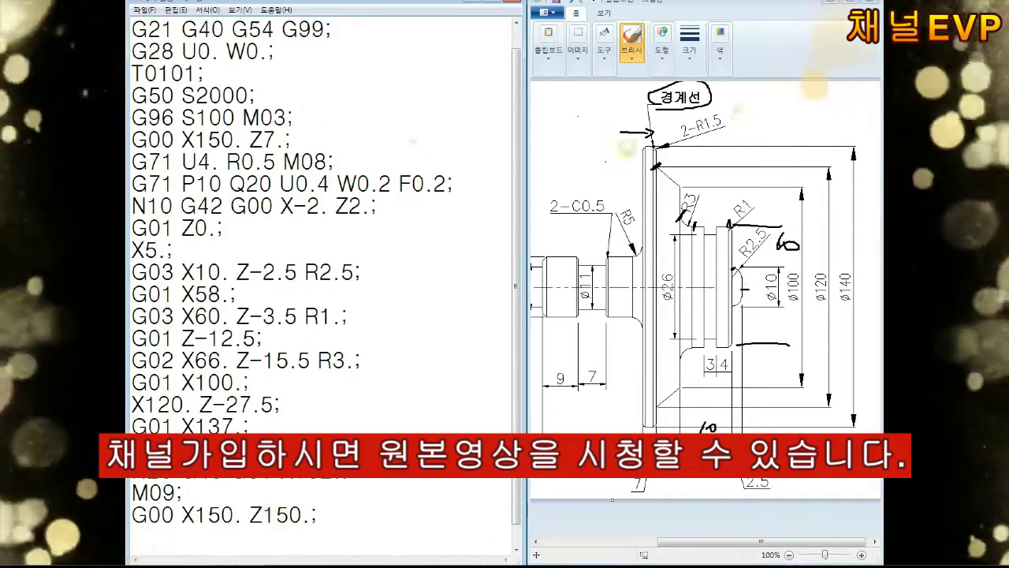
{"action": "type", "text": "M05;"}
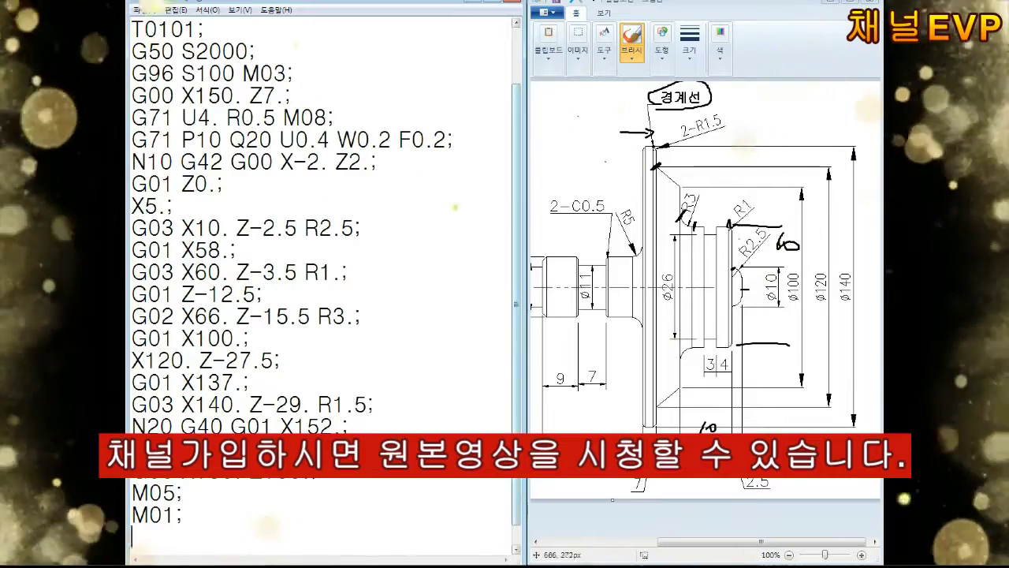
{"action": "left_click_drag", "start_coordinate": [693, 214], "coordinate": [697, 235]}
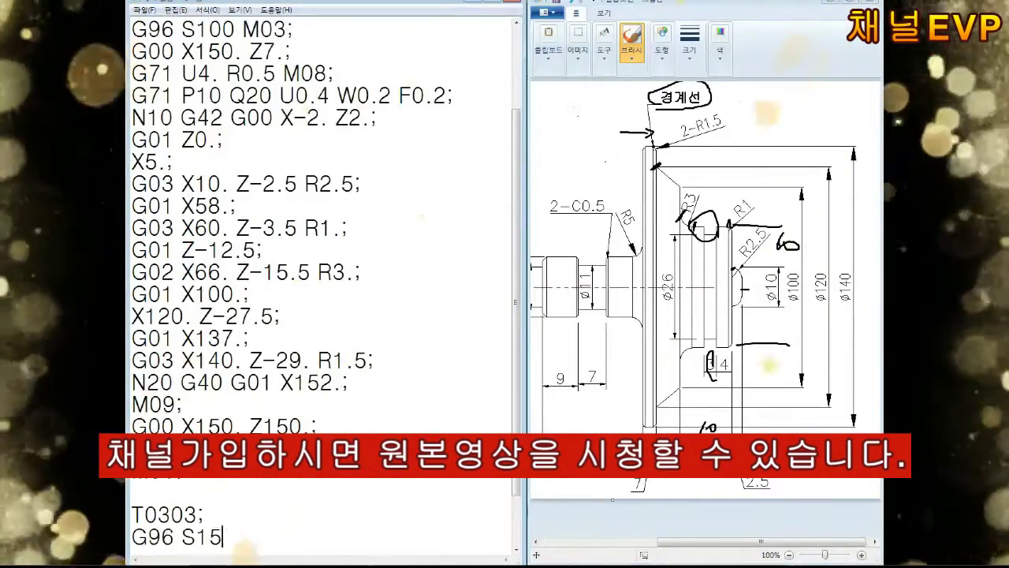
{"action": "type", "text": "0 M03;"}
{"action": "key", "text": "Return"}
{"action": "type", "text": "G00 X"}
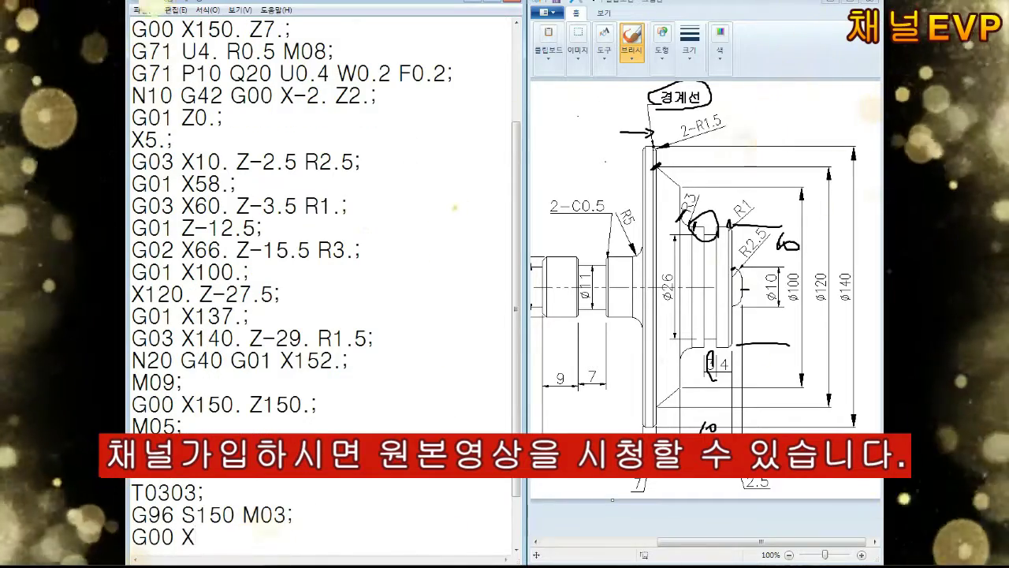
{"action": "type", "text": "152. Z2.;"}
Add the G70 P10 Q20 F0.1 M08 finishing pass, then M09, retract, M05 and M01.
{"action": "key", "text": "Return"}
{"action": "type", "text": "G70 P10 Q20 F0.1 M"}
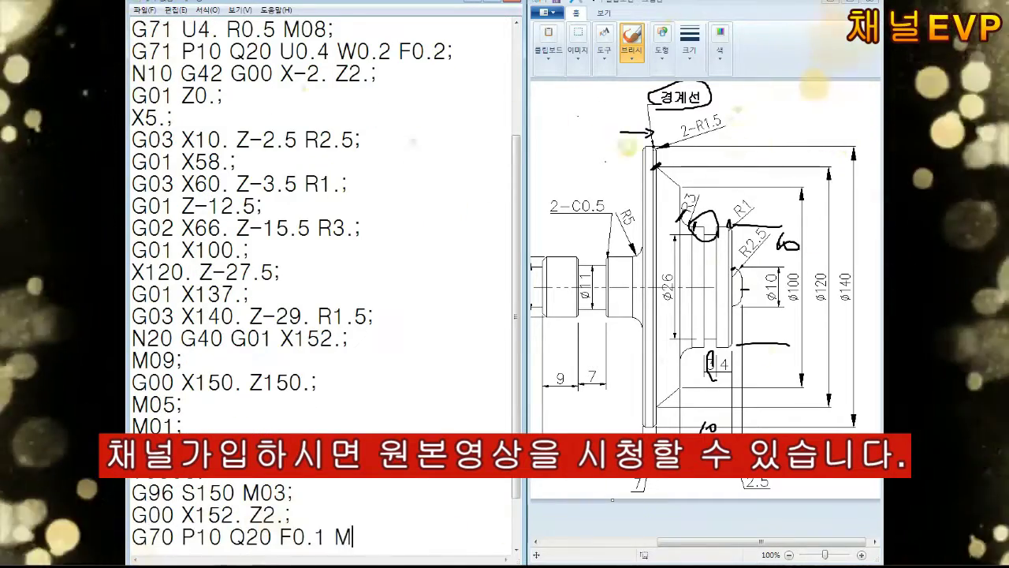
{"action": "type", "text": "08;"}
{"action": "key", "text": "Return"}
{"action": "type", "text": "M09;"}
{"action": "key", "text": "Return"}
{"action": "type", "text": "G00 X150. Z150.;"}
{"action": "key", "text": "Return"}
{"action": "type", "text": "M05"}
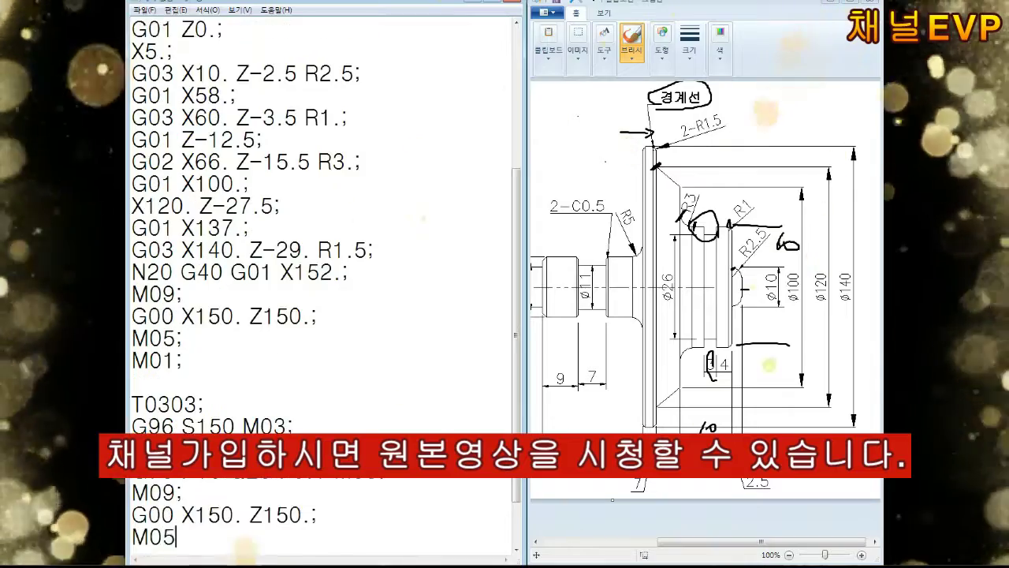
{"action": "type", "text": ";"}
{"action": "key", "text": "Return"}
{"action": "type", "text": "M01;"}
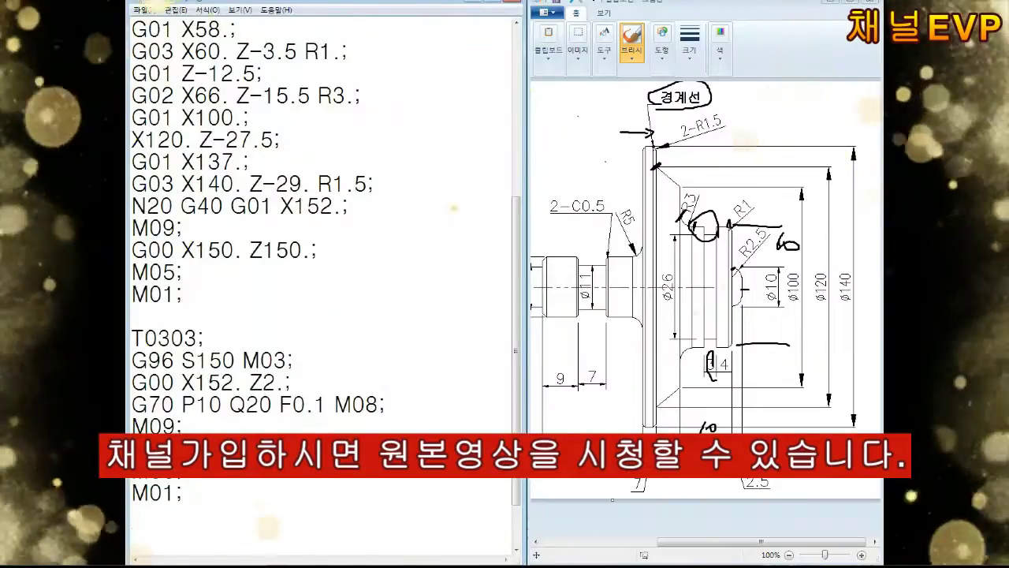
{"action": "key", "text": "Return"}
{"action": "key", "text": "Return"}
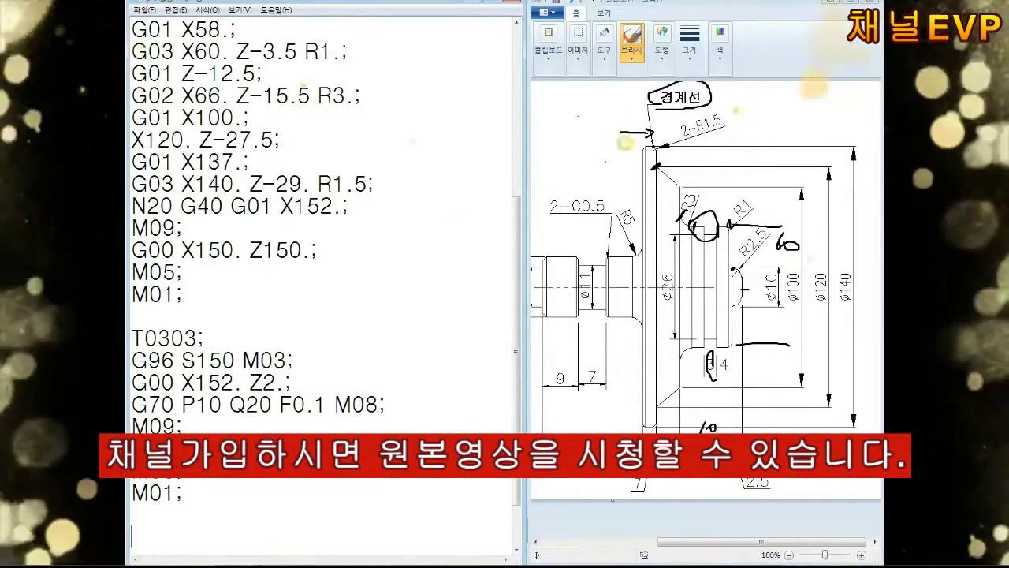
Start the T0909 grooving block with G50 S700, G96 S40 M03, rapid to X62. Z-9.5, and plunge.
{"action": "type", "text": "T0909;"}
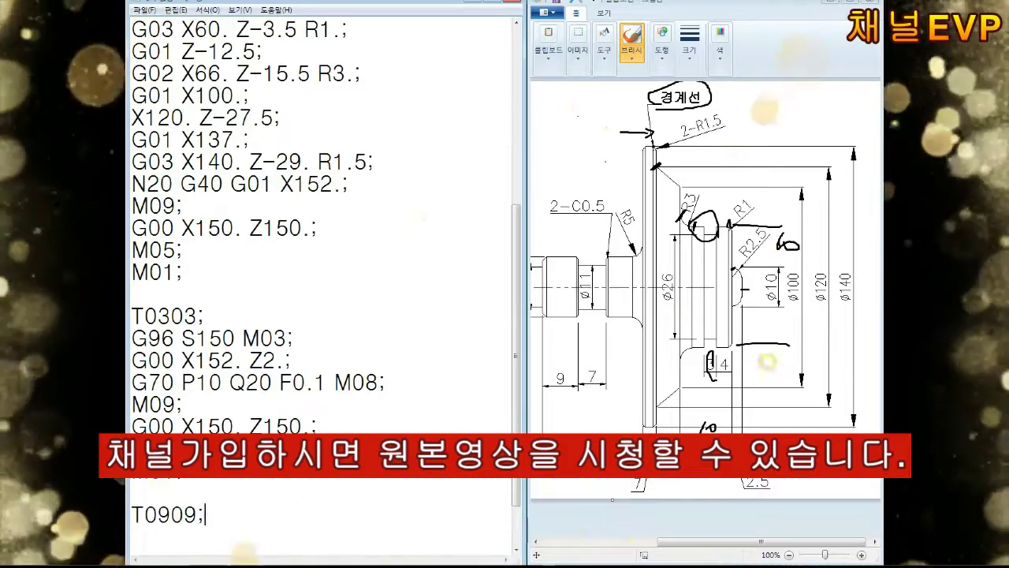
{"action": "type", "text": "(B)"}
{"action": "key", "text": "Return"}
{"action": "type", "text": "G50 S"}
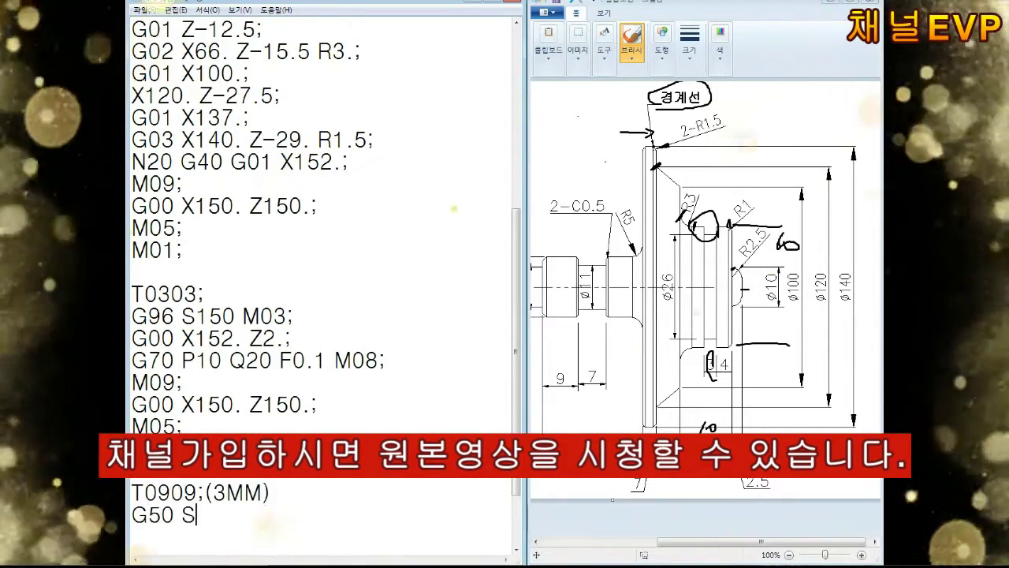
{"action": "type", "text": "700; G96 S40 M03;"}
{"action": "key", "text": "Return"}
{"action": "type", "text": "G00 X62. Z-"}
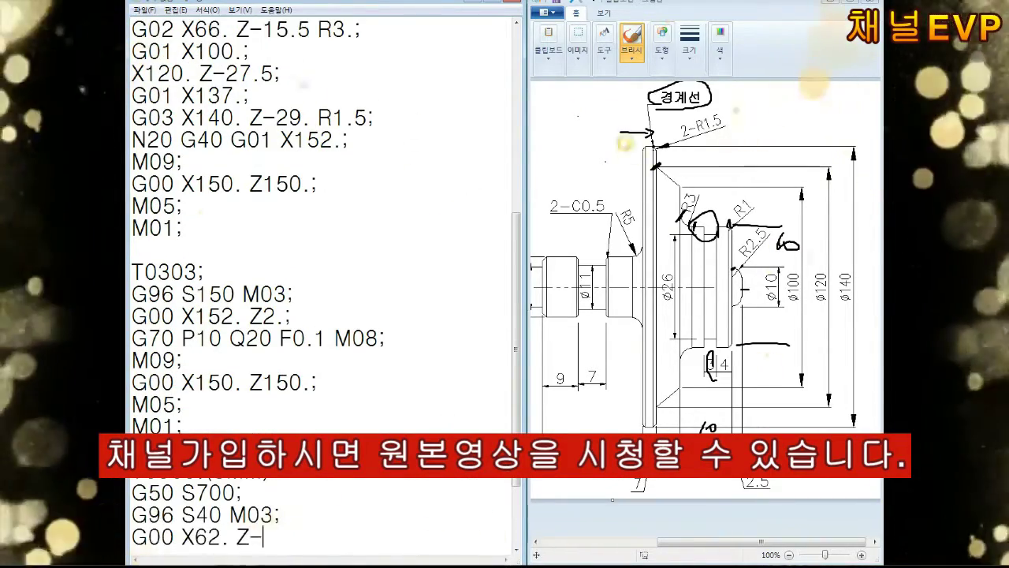
{"action": "type", "text": "9.5;"}
{"action": "key", "text": "Return"}
{"action": "key", "text": "Return"}
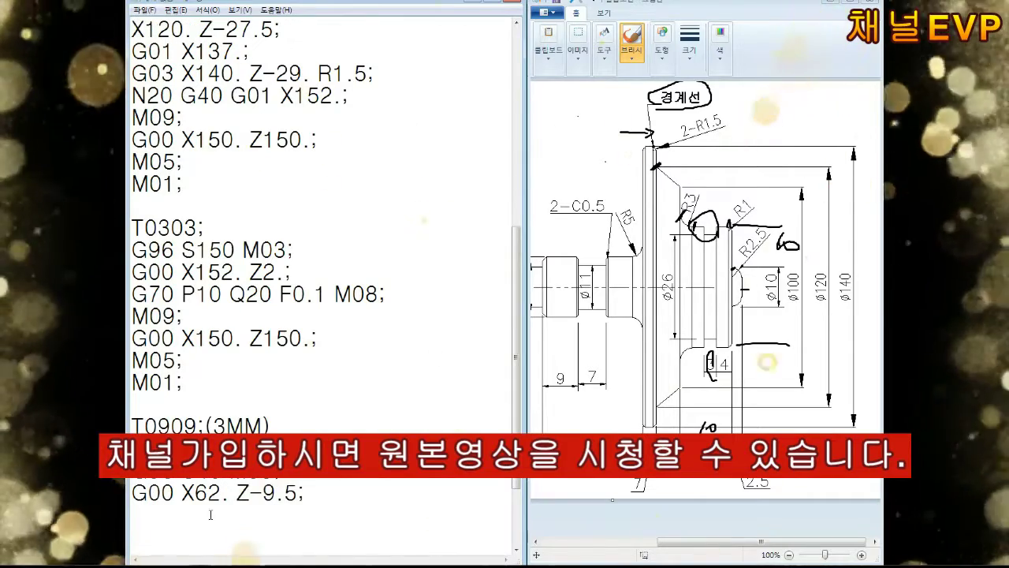
{"action": "type", "text": "G01"}
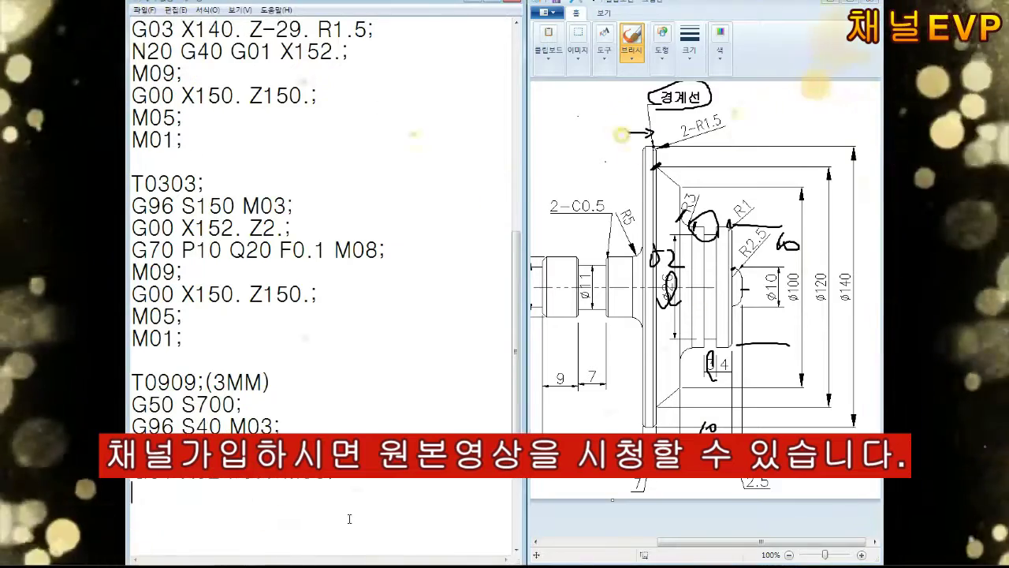
{"action": "type", "text": "G01 X62. F0."}
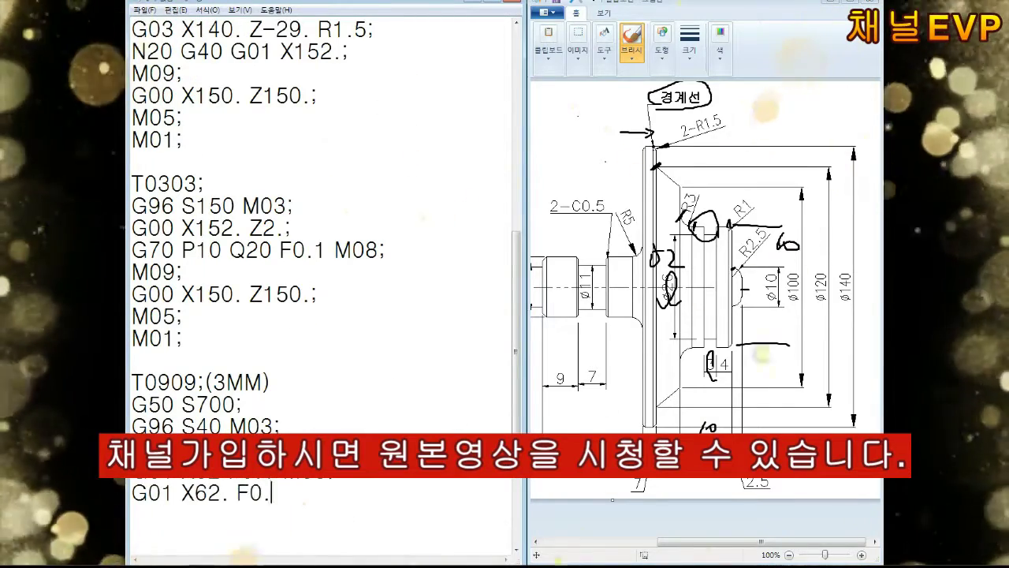
{"action": "type", "text": "3;"}
{"action": "key", "text": "Return"}
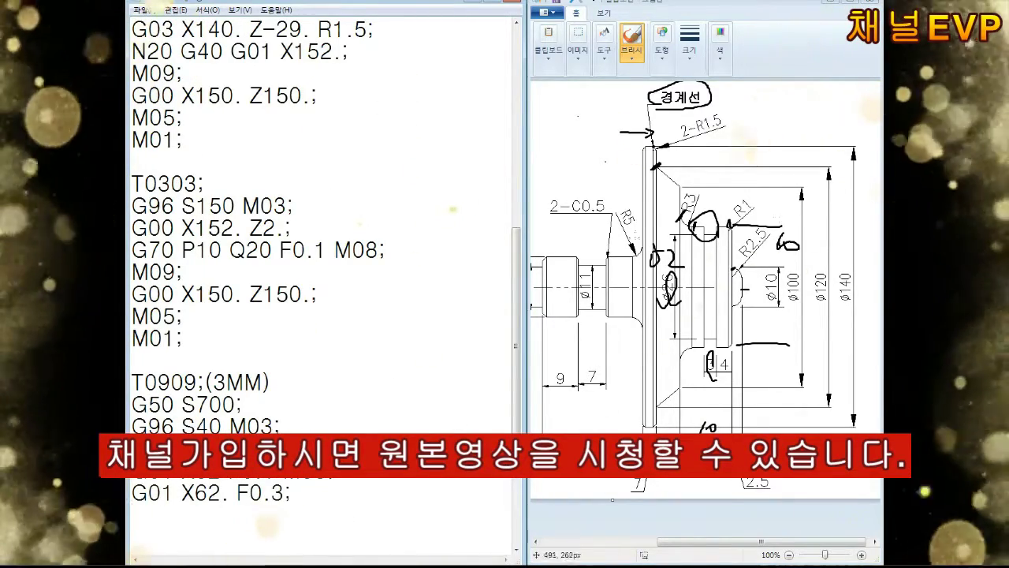
Add the groove passes X52. and X59. after the G01 X62. F0.3 line.
{"action": "left_click_drag", "start_coordinate": [698, 226], "coordinate": [709, 230]}
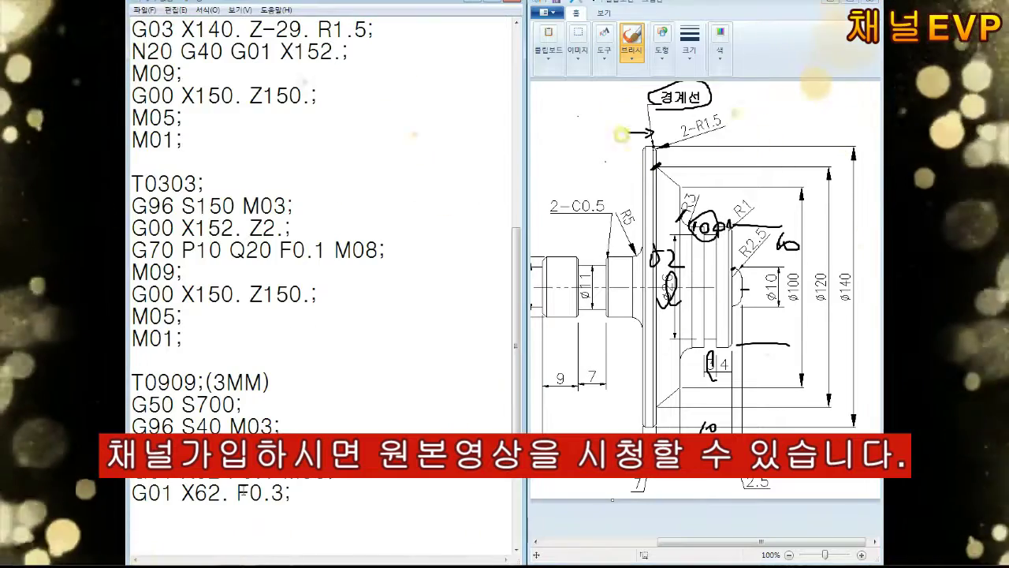
{"action": "left_click_drag", "start_coordinate": [148, 479], "coordinate": [357, 480]}
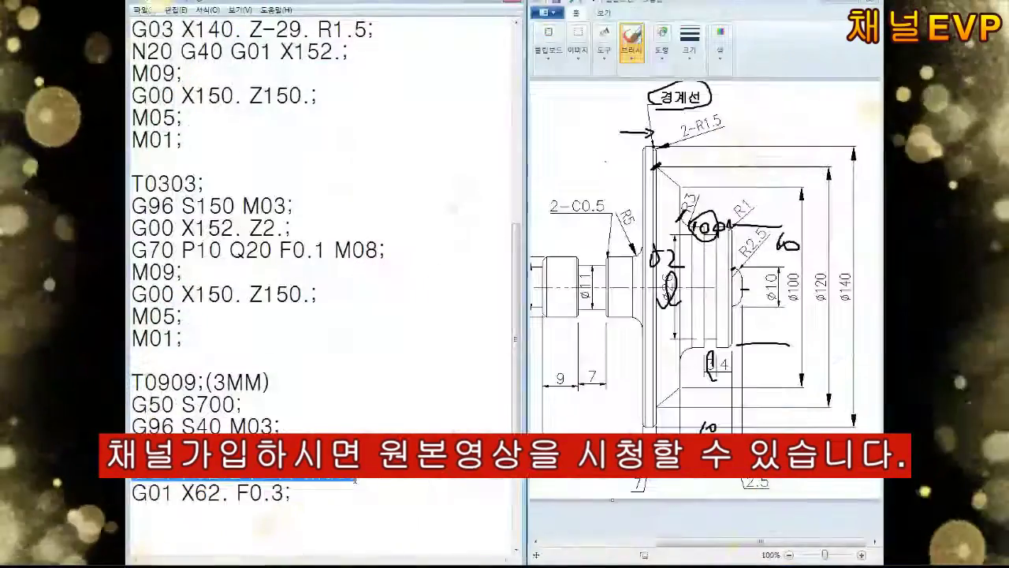
{"action": "left_click", "coordinate": [358, 494]}
{"action": "key", "text": "Return"}
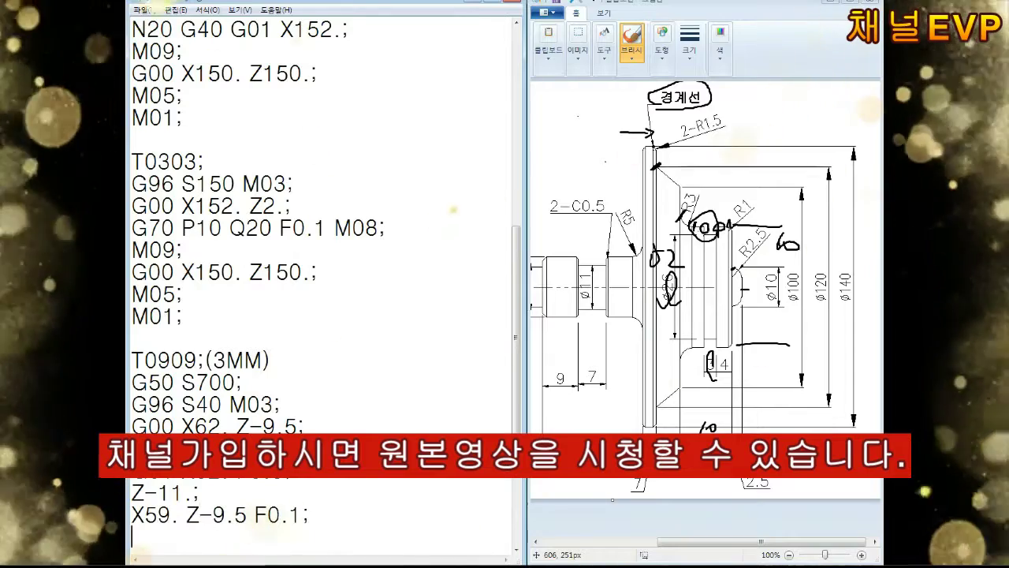
{"action": "type", "text": "X52.;"}
{"action": "key", "text": "Return"}
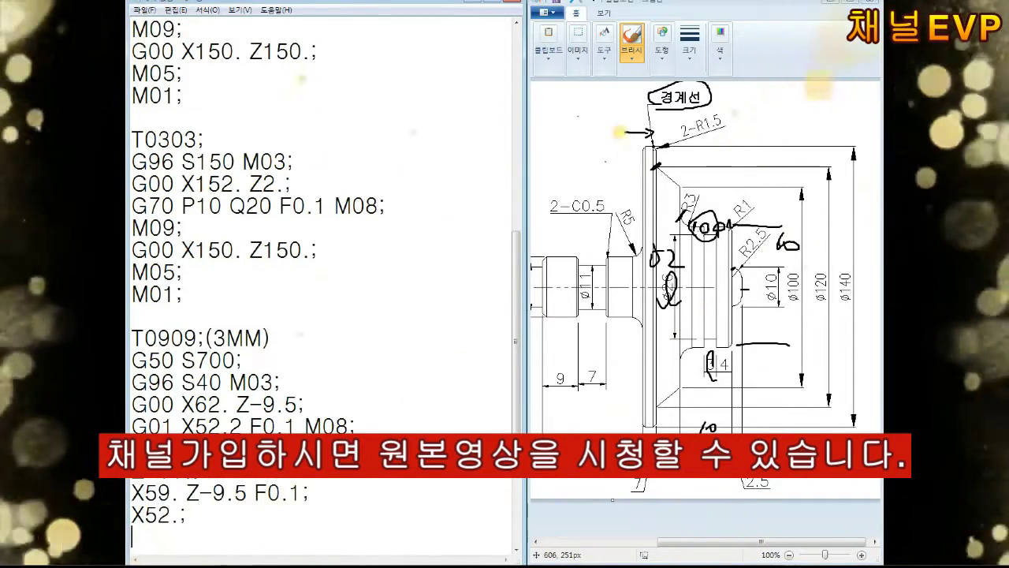
{"action": "type", "text": "X59.;"}
{"action": "key", "text": "Return"}
Finish with X62. Z-8., then M09, G00 X150. Z150., M05 and M30.
{"action": "left_click_drag", "start_coordinate": [748, 95], "coordinate": [730, 102]}
{"action": "type", "text": "X62. Z-8."}
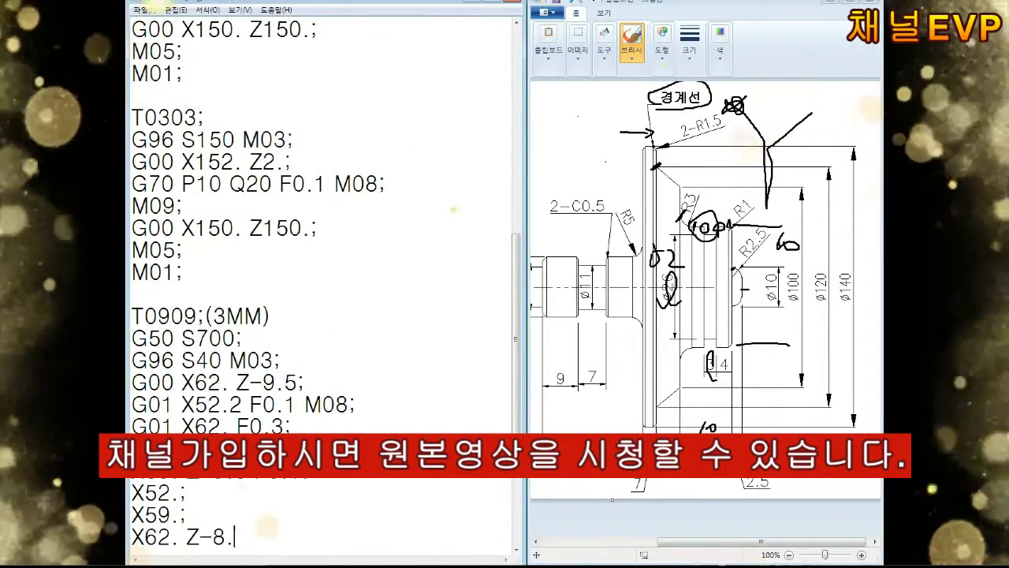
{"action": "type", "text": ";"}
{"action": "key", "text": "Return"}
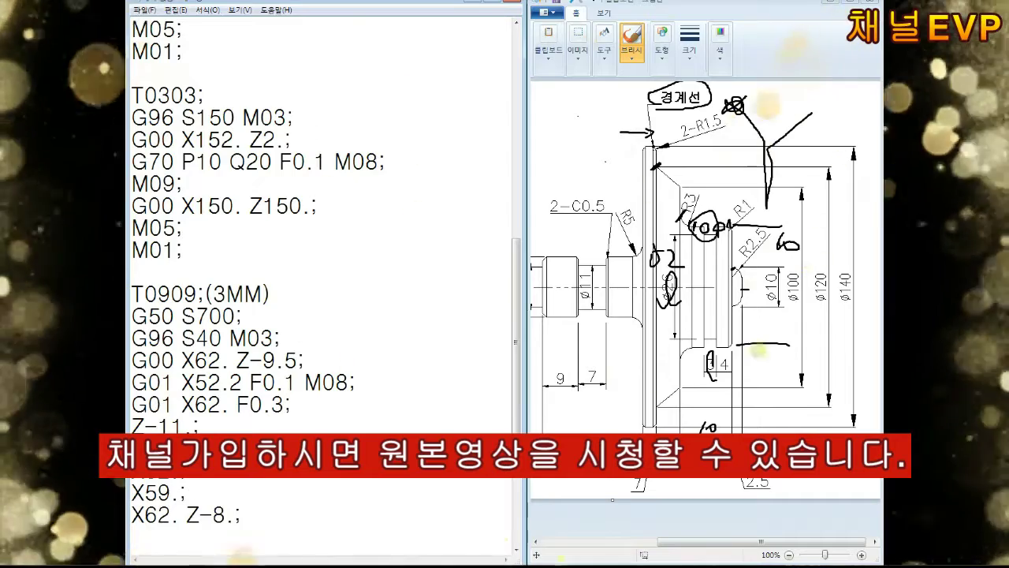
{"action": "type", "text": "G"}
{"action": "key", "text": "BackSpace"}
{"action": "type", "text": "M09;"}
{"action": "key", "text": "Return"}
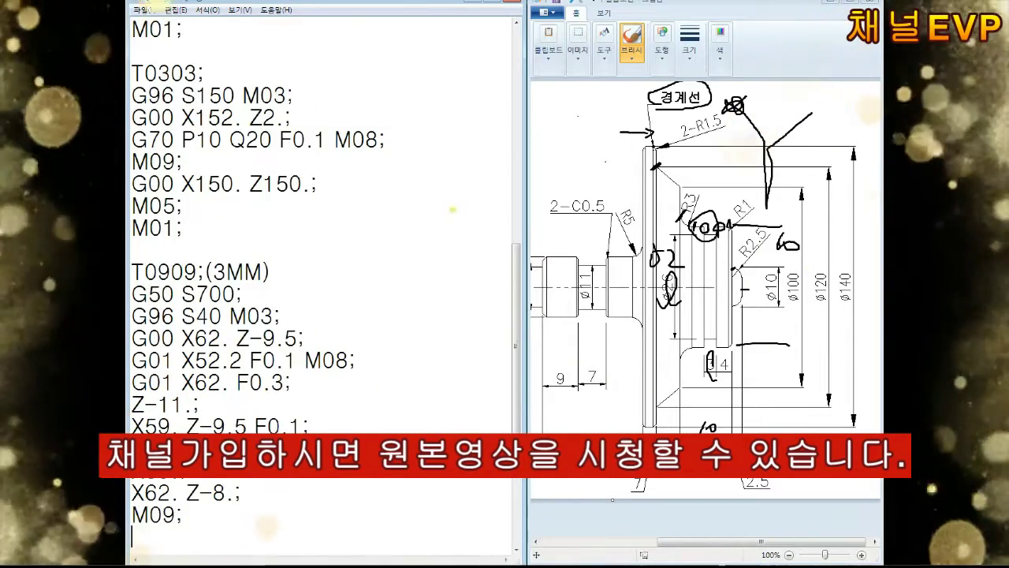
{"action": "type", "text": "G00 X150. Z150.;"}
{"action": "type", "text": "G00 X150. Z150."}
{"action": "key", "text": "Return"}
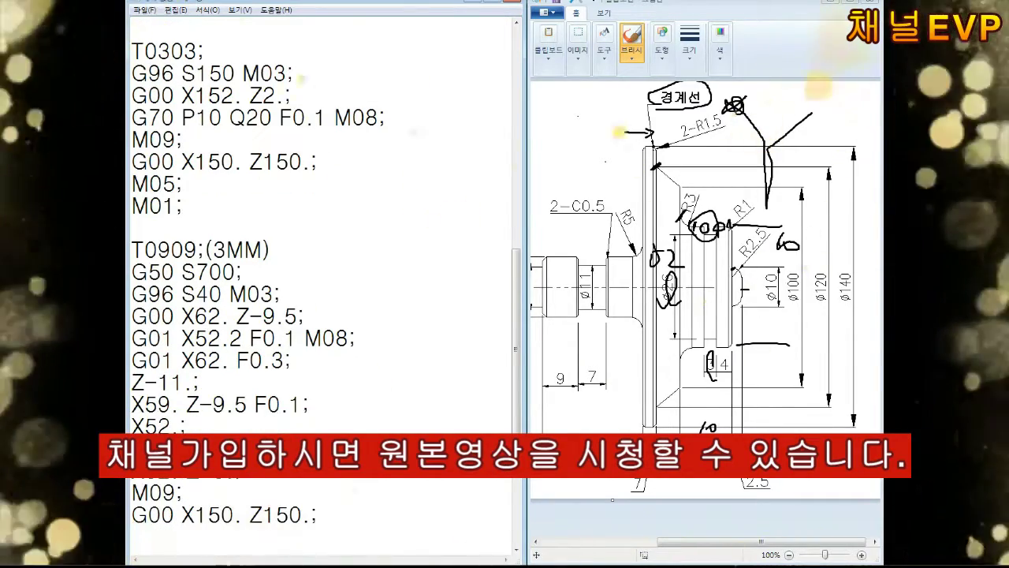
{"action": "type", "text": ";"}
{"action": "key", "text": "Return"}
{"action": "type", "text": "M30;"}
{"action": "key", "text": "Return"}
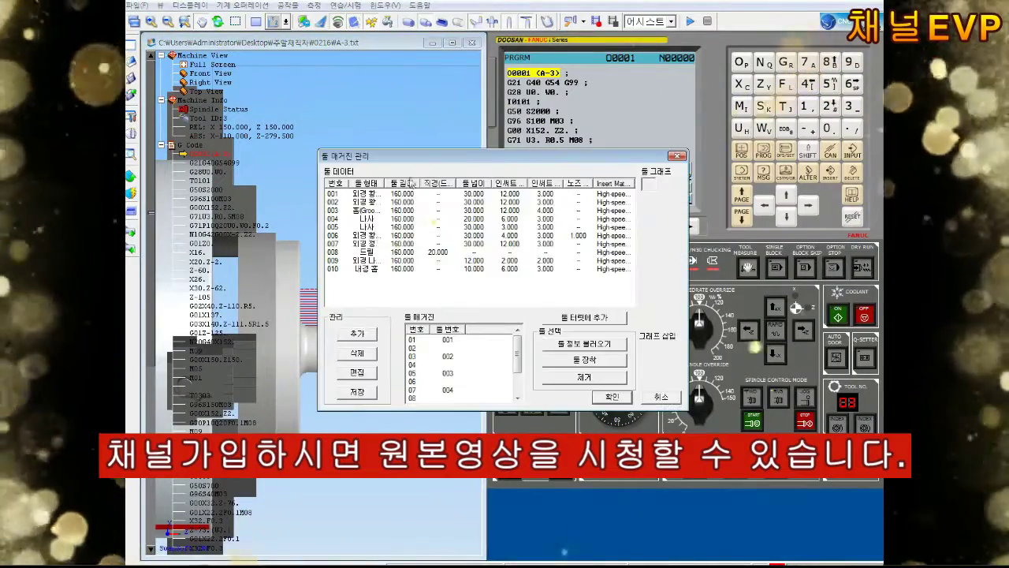
Define tool 5 as a 3 mm grooving insert in the tool magazine.
{"action": "double_click", "coordinate": [373, 226]}
{"action": "left_click", "coordinate": [416, 272]}
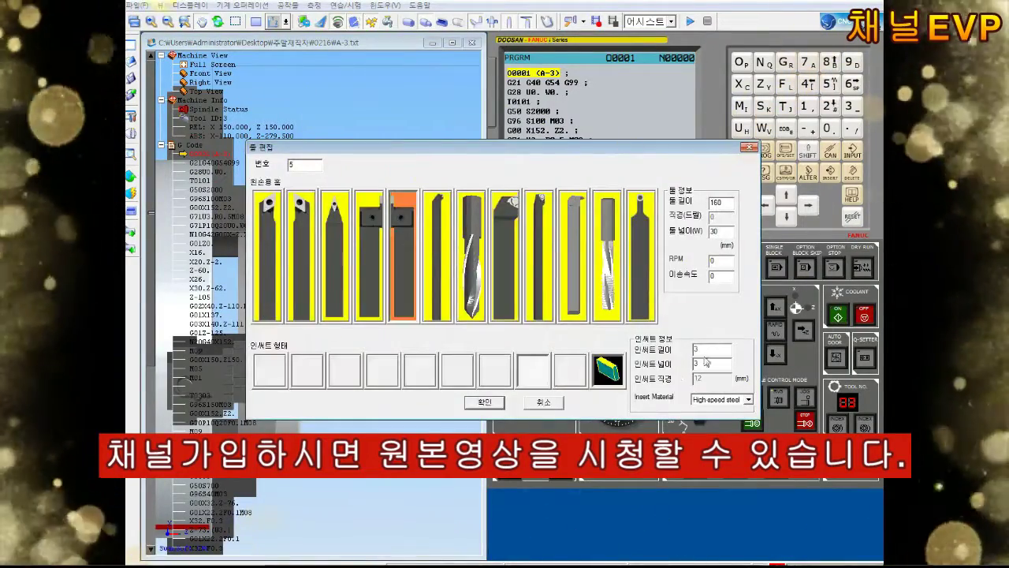
{"action": "left_click", "coordinate": [478, 400]}
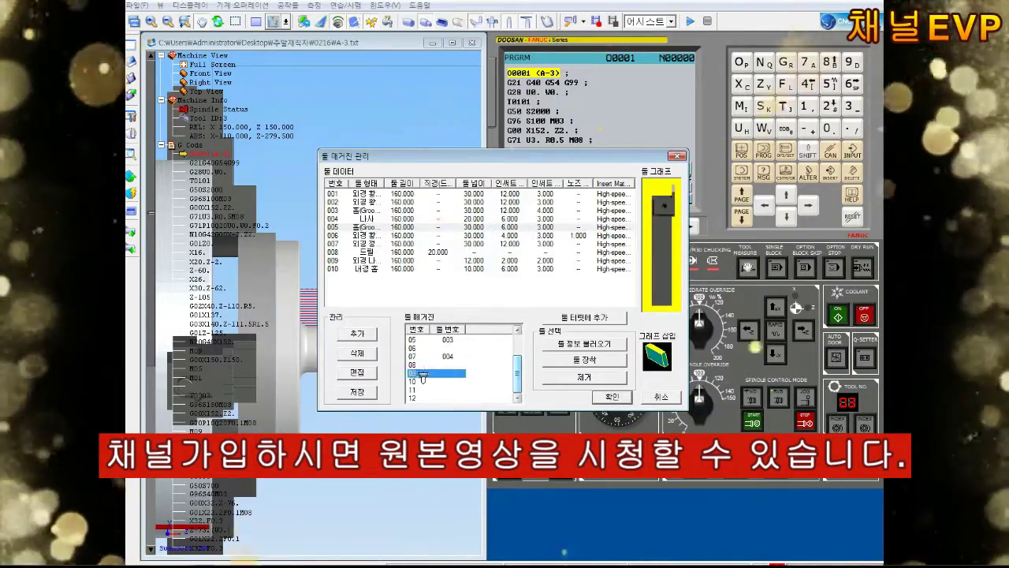
{"action": "key", "text": "Return"}
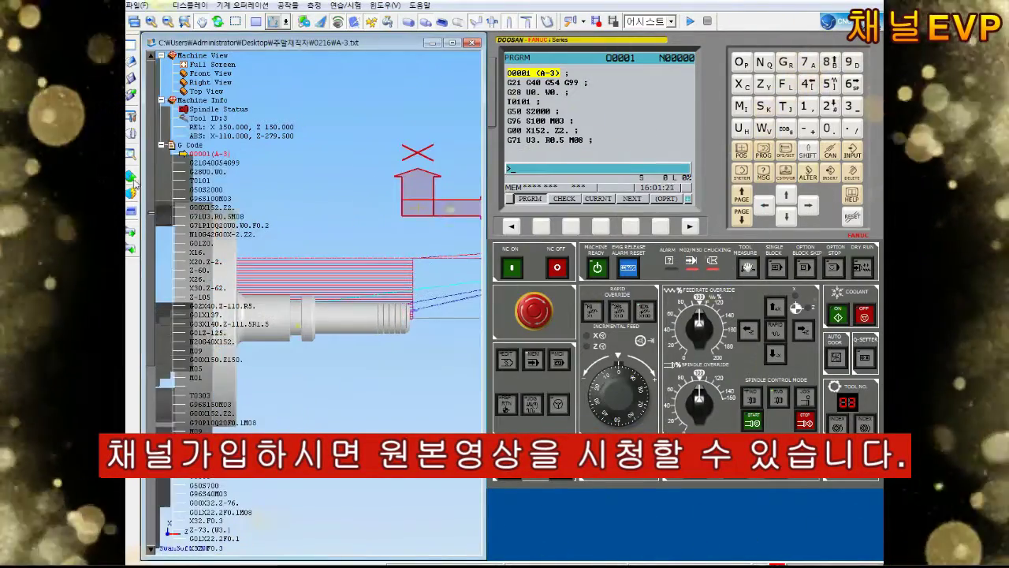
Index the turret to the grooving tool and bring up the G009 geometry offsets.
{"action": "right_click", "coordinate": [180, 168]}
{"action": "left_click", "coordinate": [839, 426]}
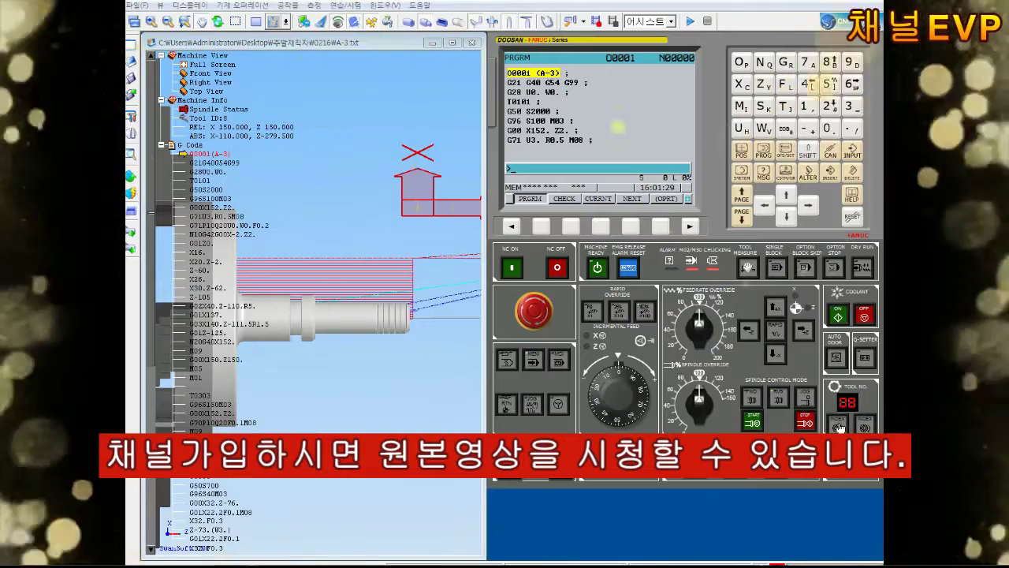
{"action": "right_click", "coordinate": [216, 169]}
{"action": "left_click", "coordinate": [237, 176]}
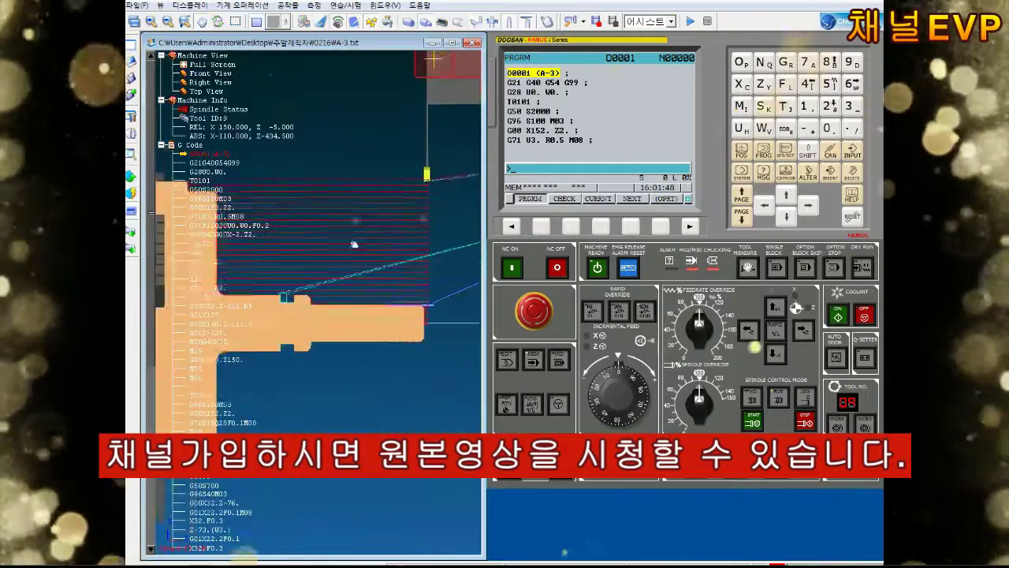
{"action": "right_click", "coordinate": [216, 167]}
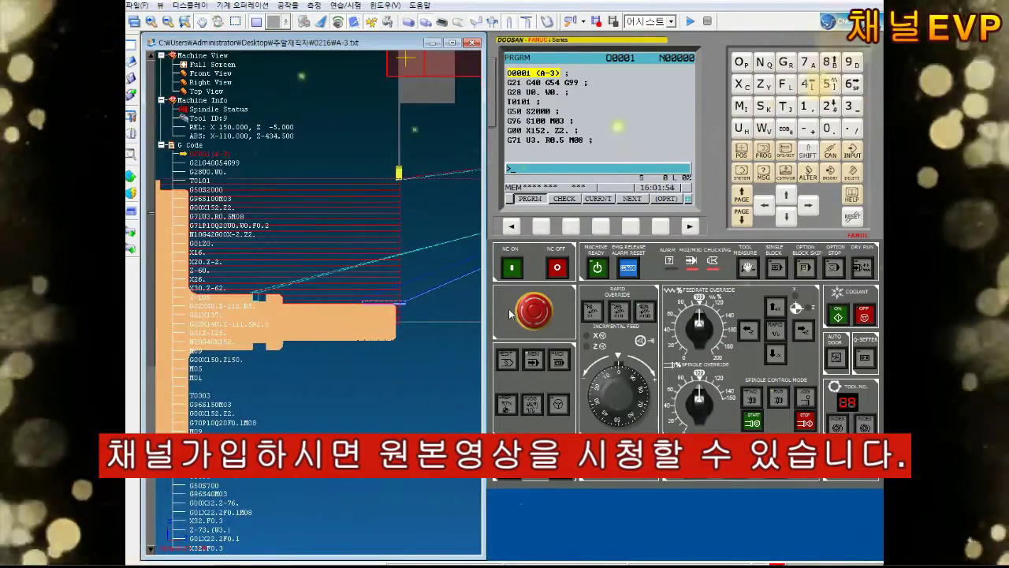
{"action": "left_click", "coordinate": [784, 153]}
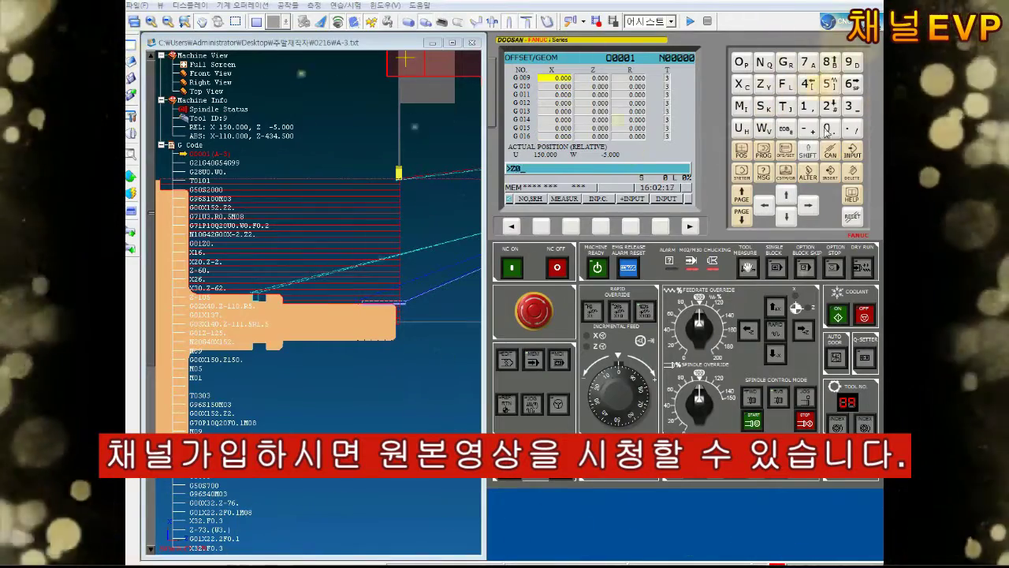
Mount tool 005 from the magazine, then show the program directory in EDIT mode.
{"action": "left_click", "coordinate": [133, 131]}
{"action": "left_click", "coordinate": [539, 228]}
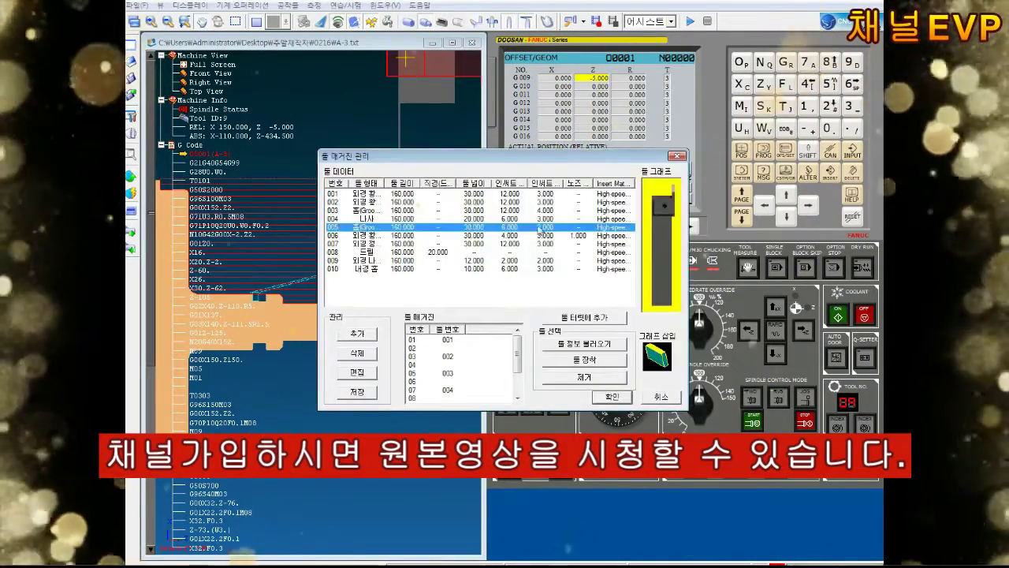
{"action": "left_click", "coordinate": [611, 395]}
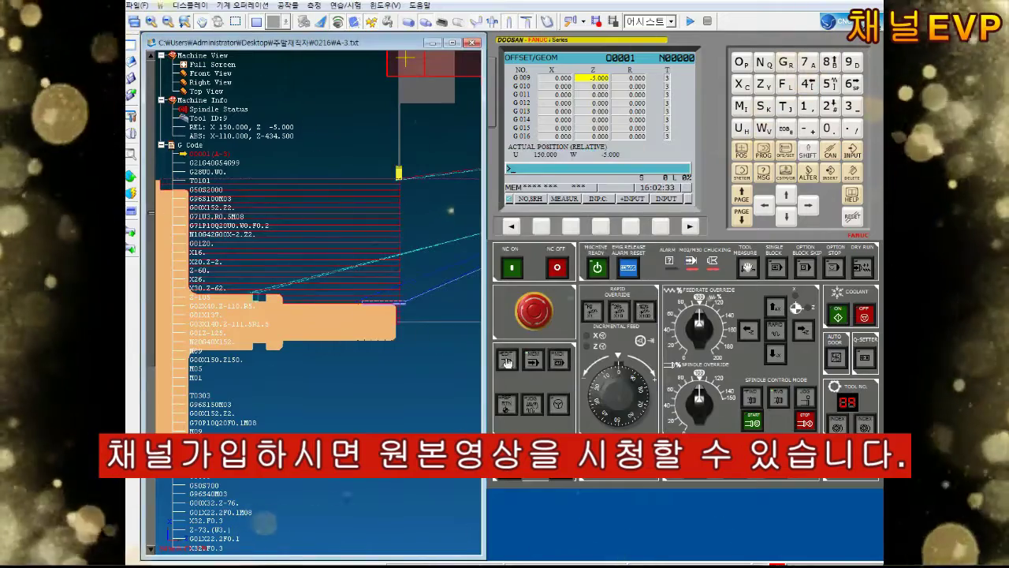
{"action": "left_click", "coordinate": [507, 362]}
{"action": "left_click", "coordinate": [571, 226]}
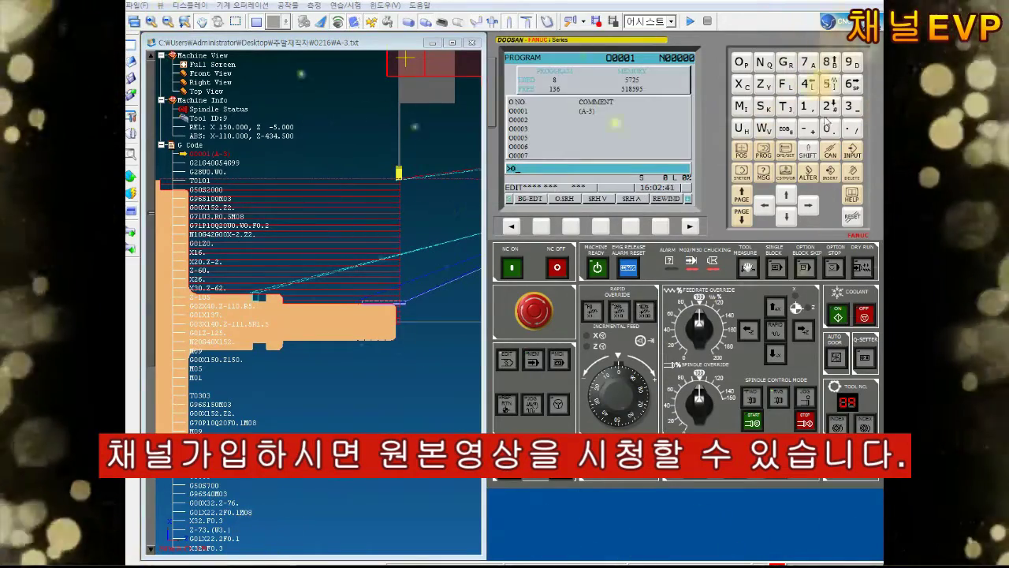
Load the B-3 program file and enlarge the workpiece stock.
{"action": "key", "text": "ctrl+o"}
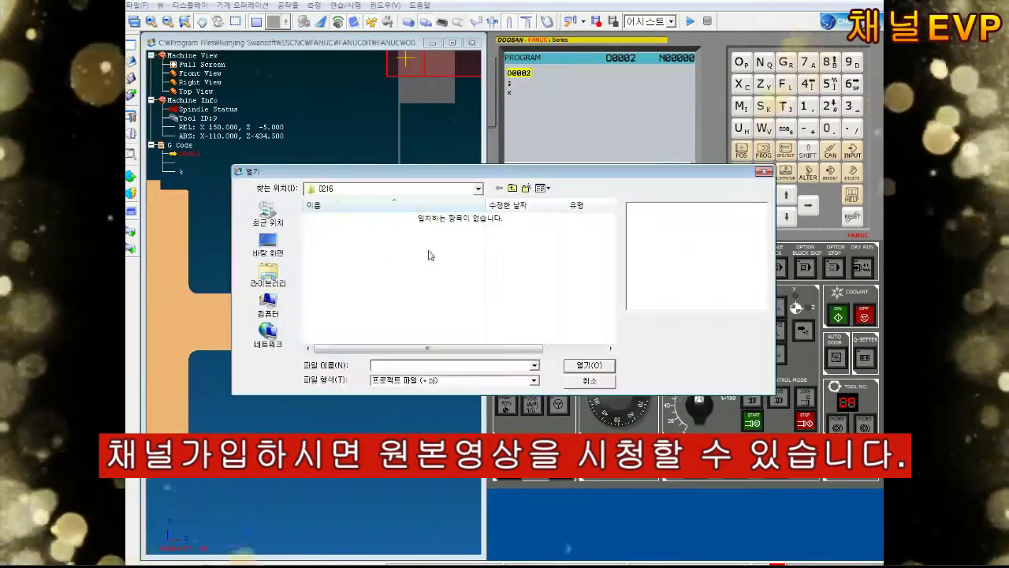
{"action": "double_click", "coordinate": [335, 316]}
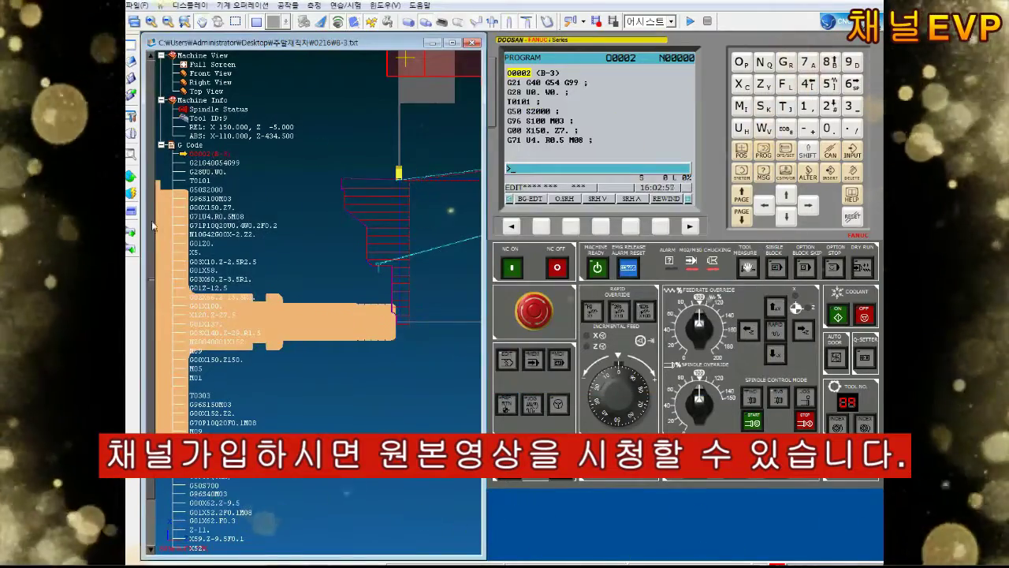
{"action": "left_click", "coordinate": [131, 188]}
{"action": "left_click", "coordinate": [178, 200]}
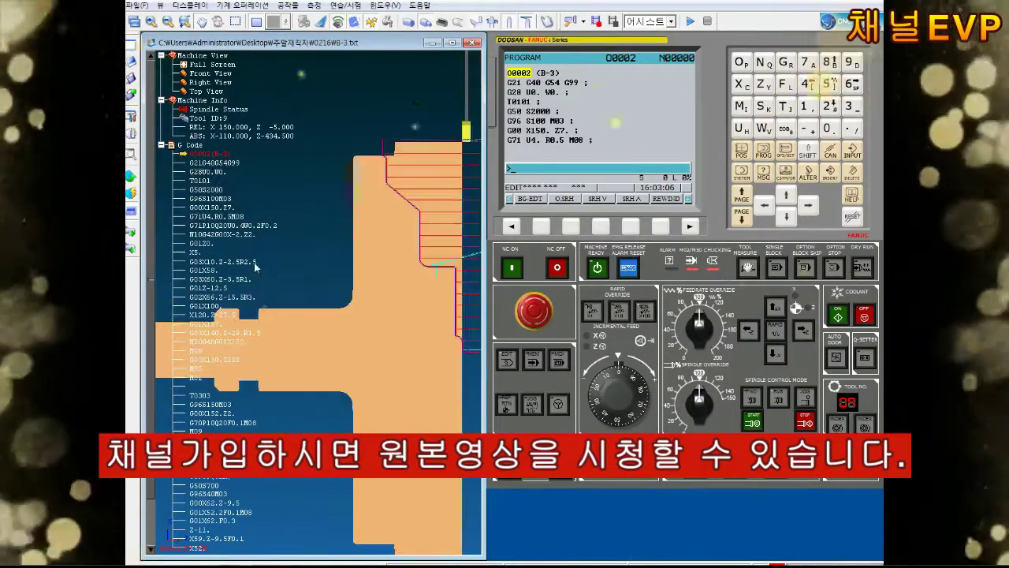
Set the external Z work offset to -5.000 on the work coordinate page.
{"action": "left_click", "coordinate": [785, 157]}
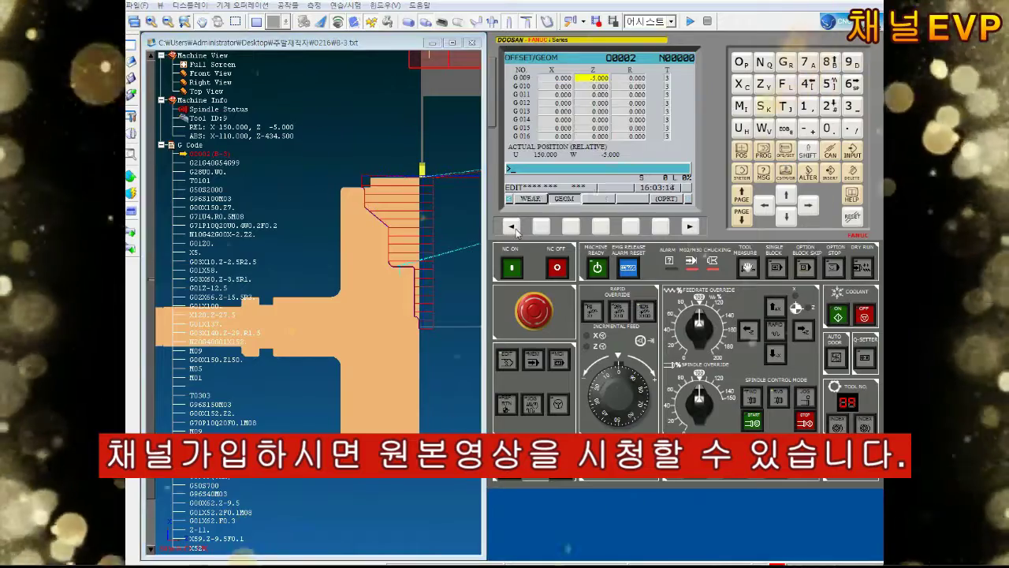
{"action": "left_click", "coordinate": [785, 158]}
{"action": "type", "text": "-5."}
{"action": "key", "text": "Return"}
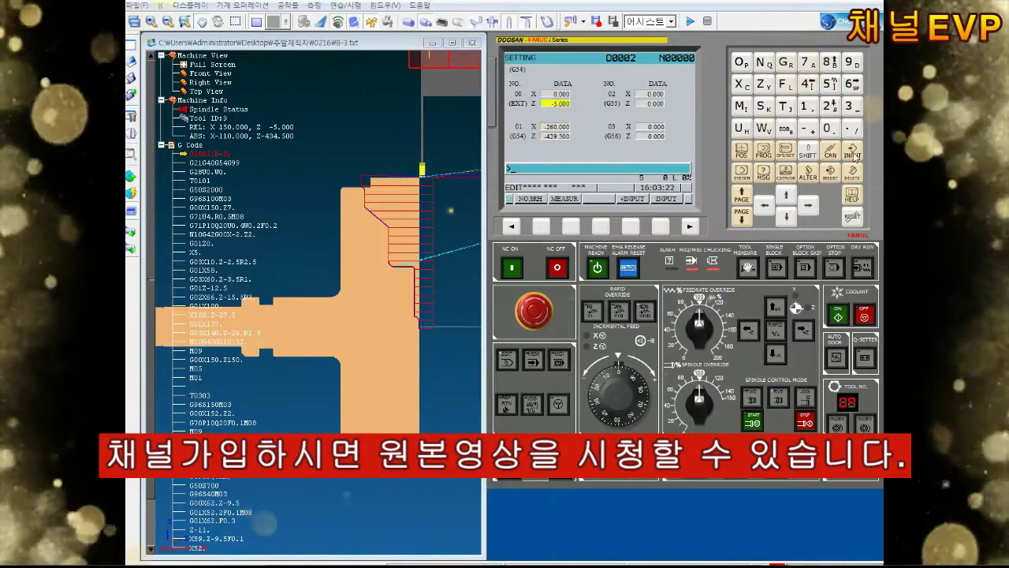
{"action": "left_click", "coordinate": [770, 156]}
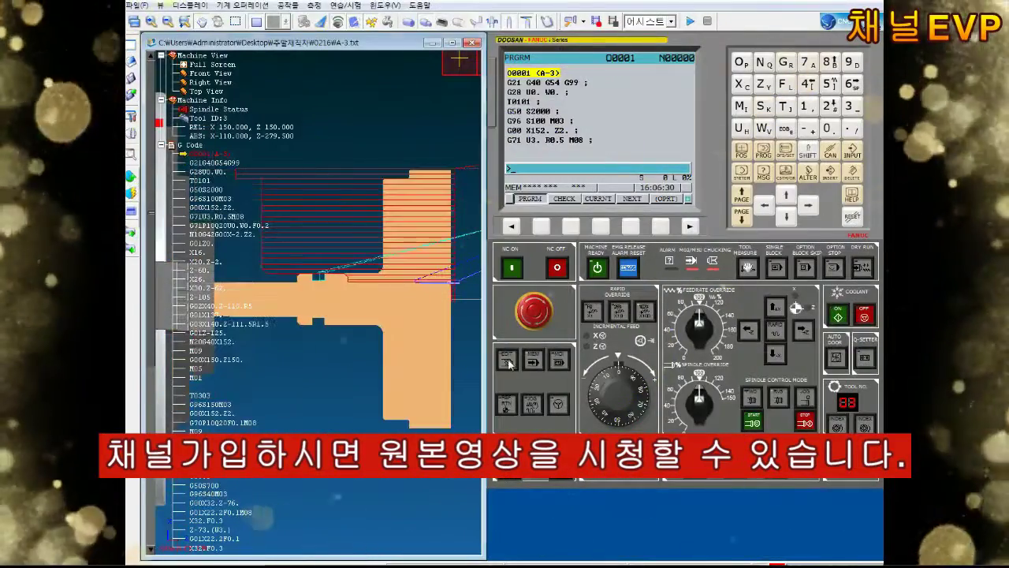
Machine the part with A-3, switch to B-3 on fresh stock, and open the caliper measurement.
{"action": "left_click", "coordinate": [507, 360]}
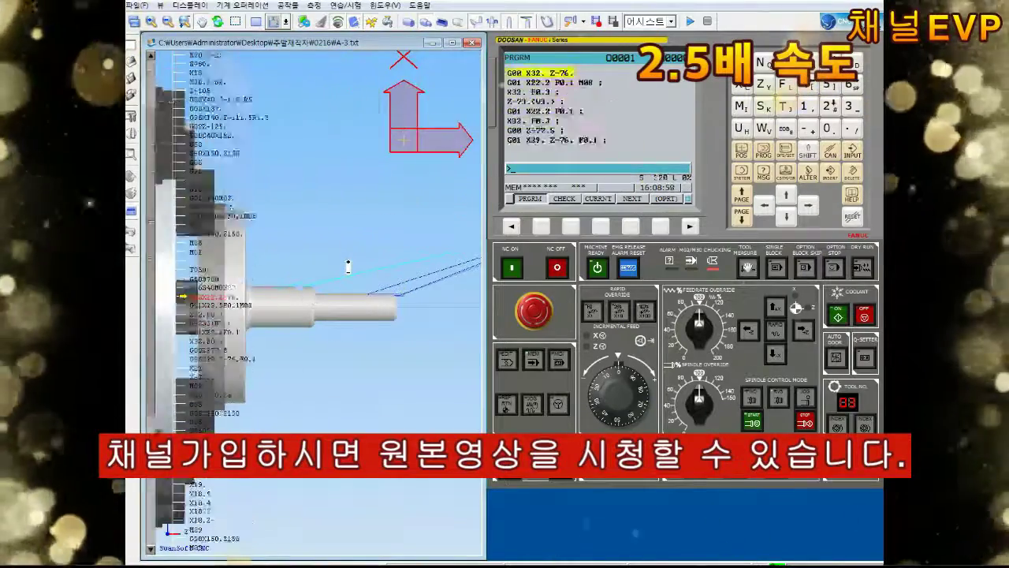
{"action": "left_click", "coordinate": [786, 151]}
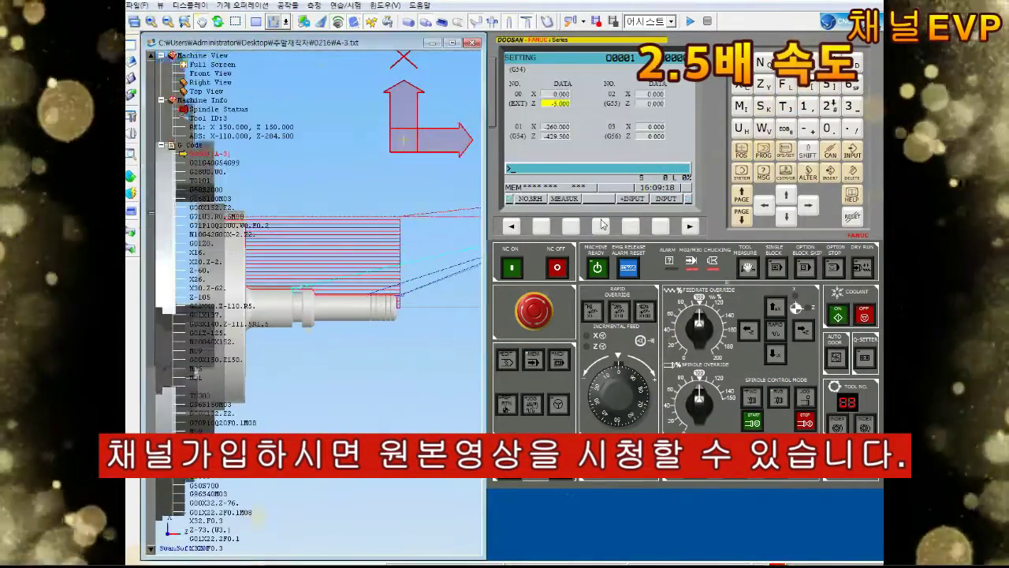
{"action": "left_click", "coordinate": [765, 152]}
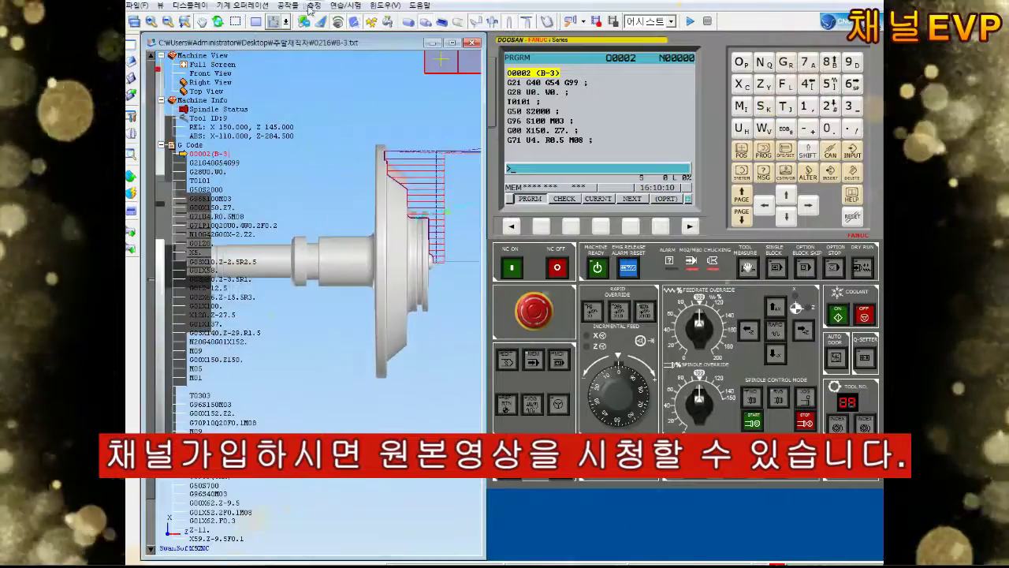
{"action": "left_click", "coordinate": [313, 7]}
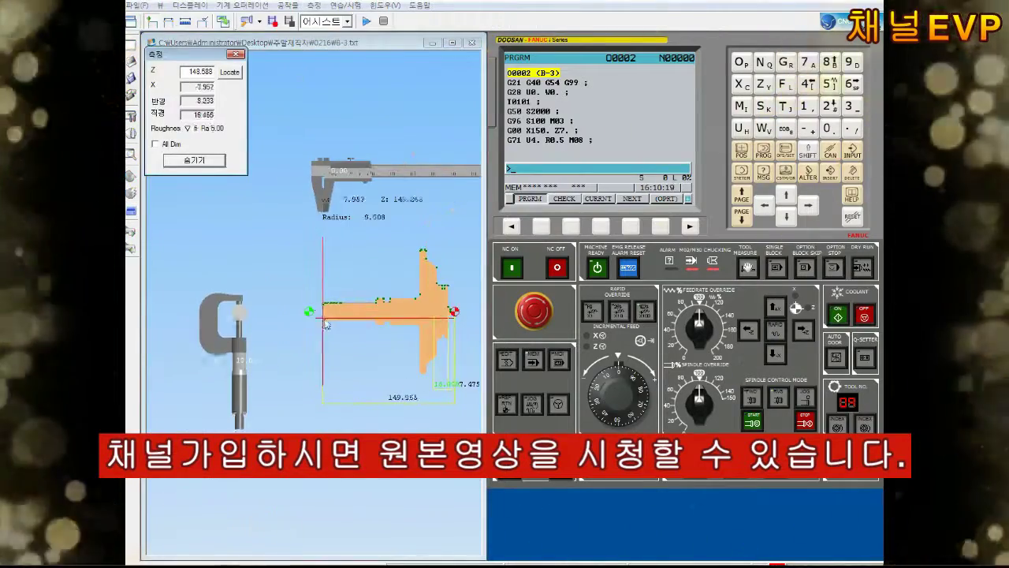